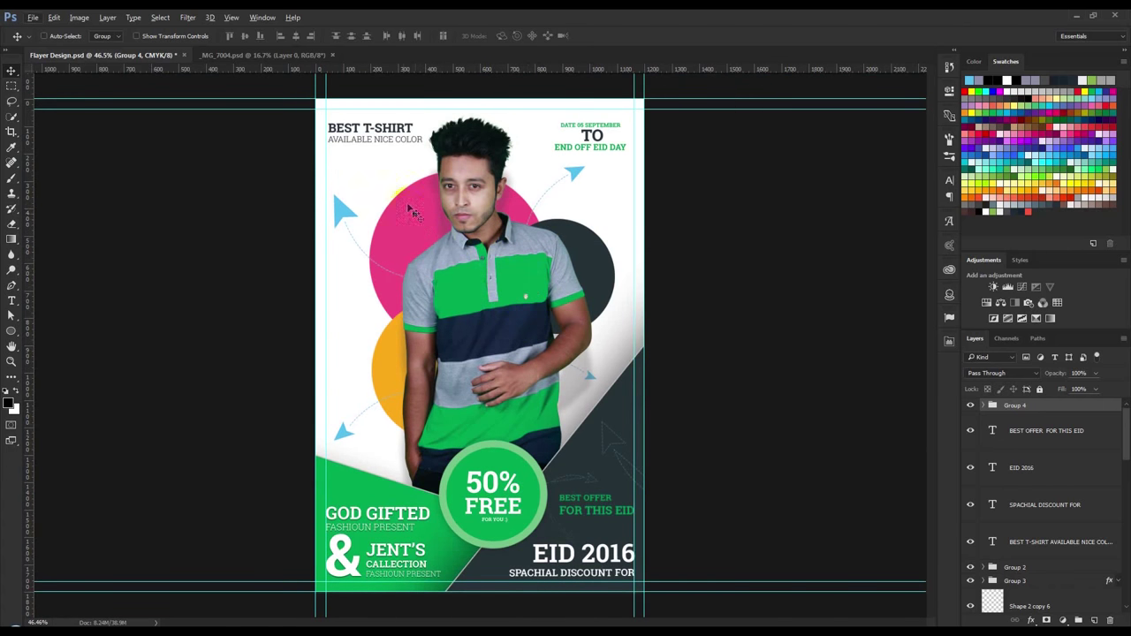
# - Create Untitled-1 as a blank 4 in × 6 in, 300 ppi CMYK document
pyautogui.hotkey('ctrl', 'z')
pyautogui.click(32, 17)
pyautogui.click(37, 27)
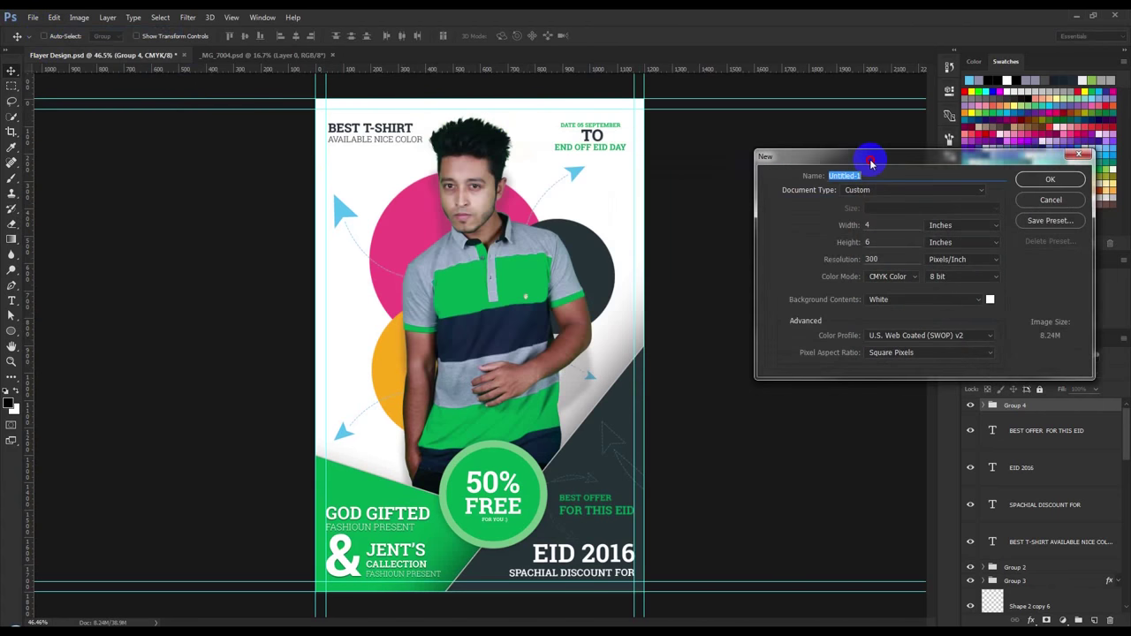
pyautogui.moveTo(500, 141); pyautogui.dragTo(779, 151)
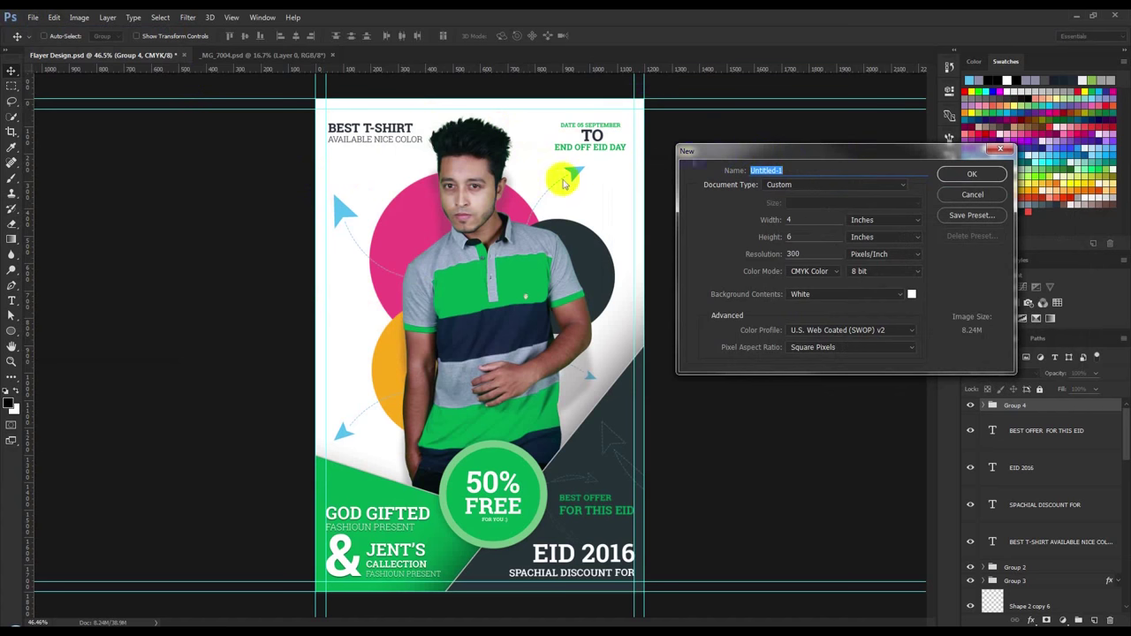
pyautogui.click(691, 198)
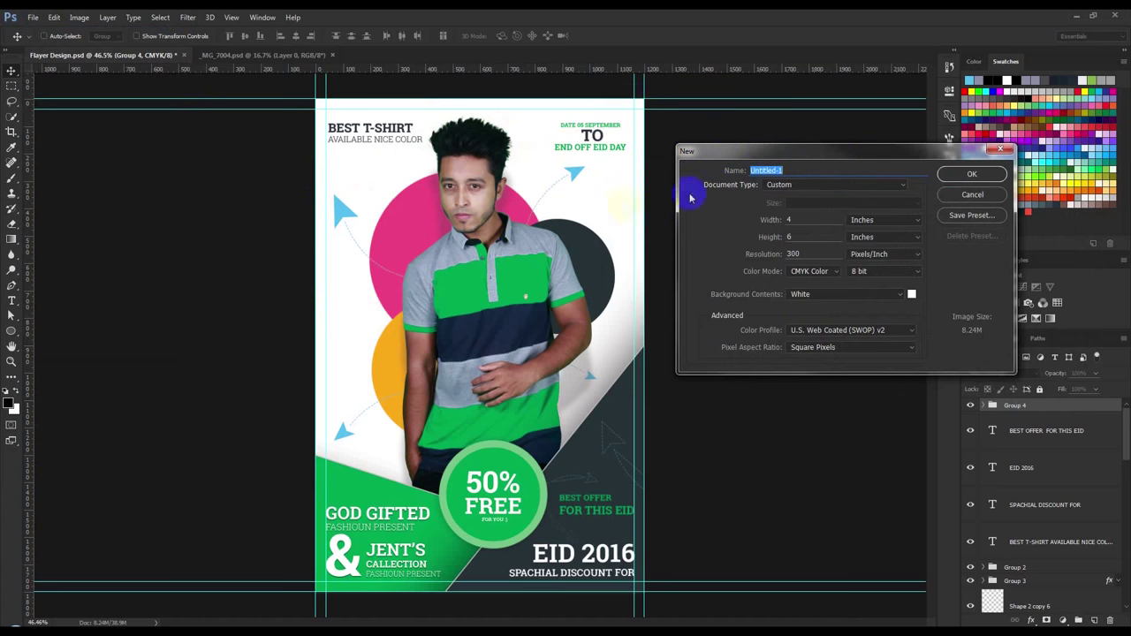
pyautogui.moveTo(774, 154); pyautogui.dragTo(475, 223)
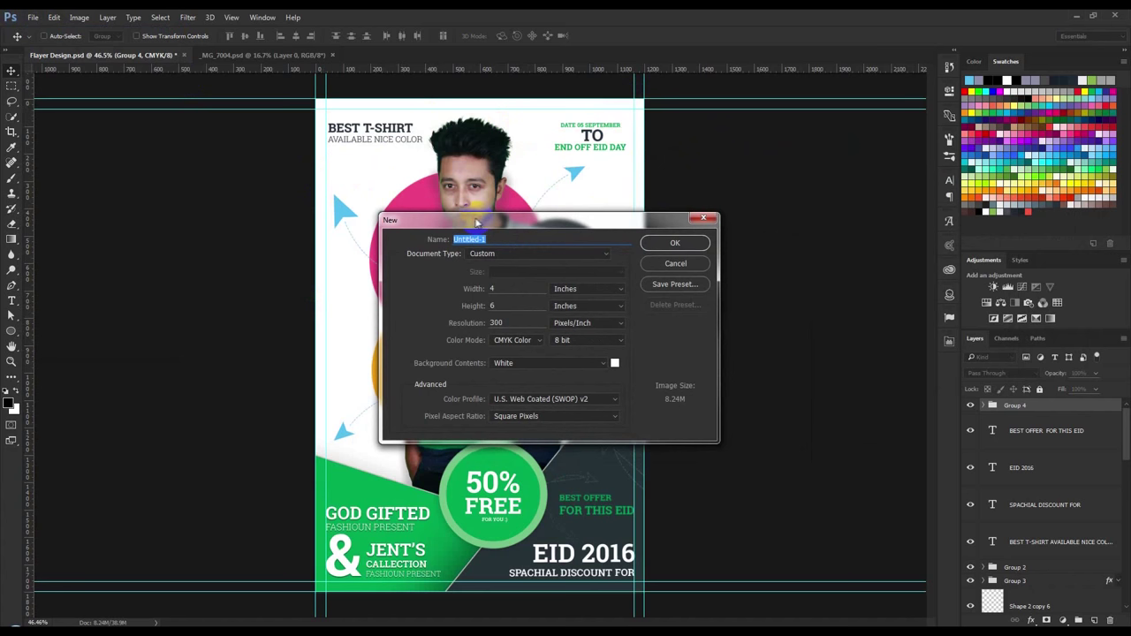
pyautogui.doubleClick(497, 290)
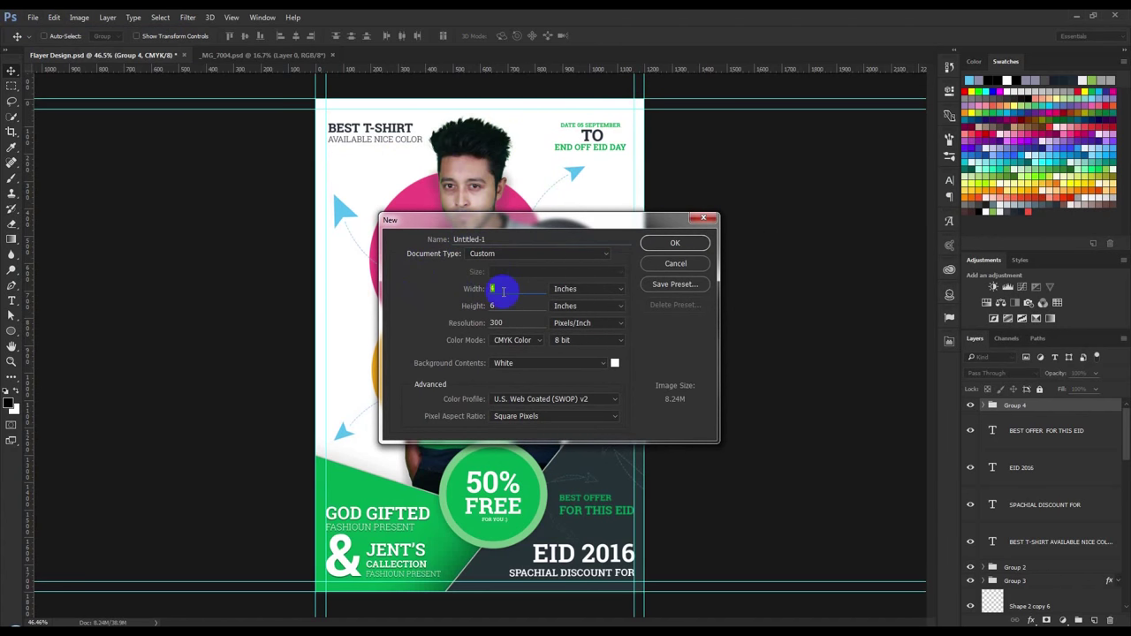
pyautogui.click(426, 289)
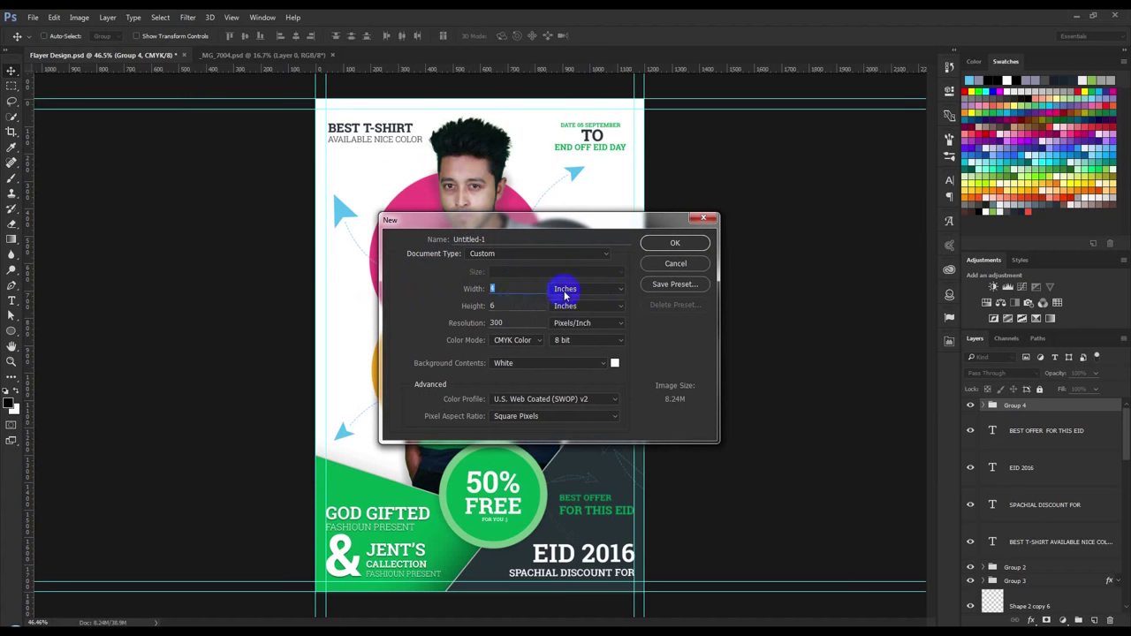
pyautogui.doubleClick(516, 308)
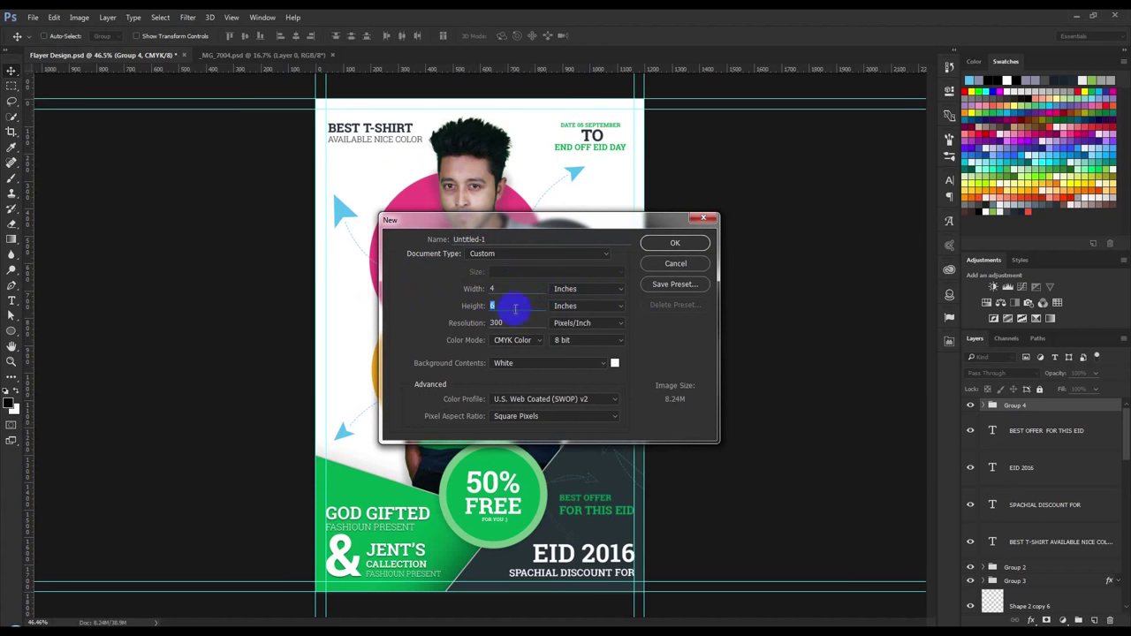
pyautogui.doubleClick(535, 322)
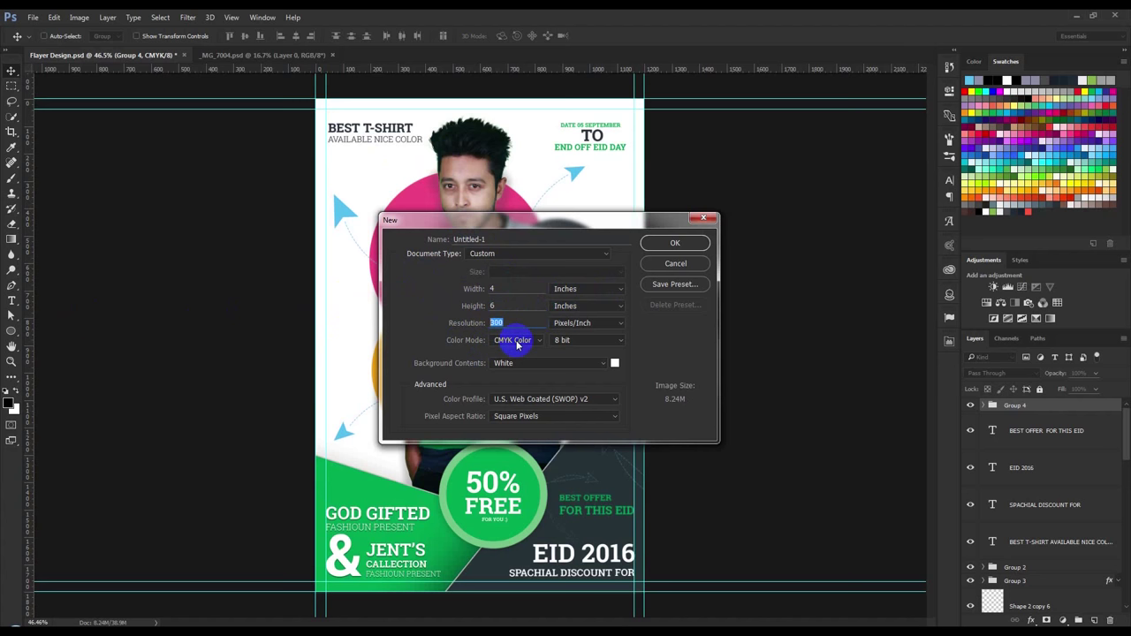
pyautogui.click(683, 245)
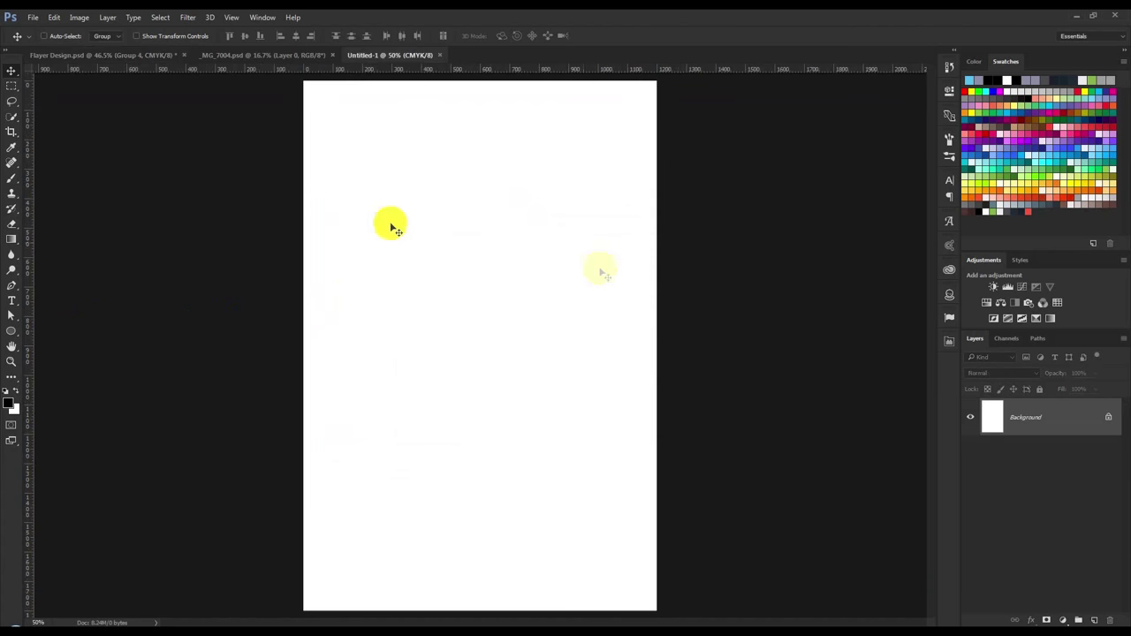
# - Drag guides onto the left, top, right and bottom edges of the page
pyautogui.moveTo(27, 188); pyautogui.dragTo(303, 220)
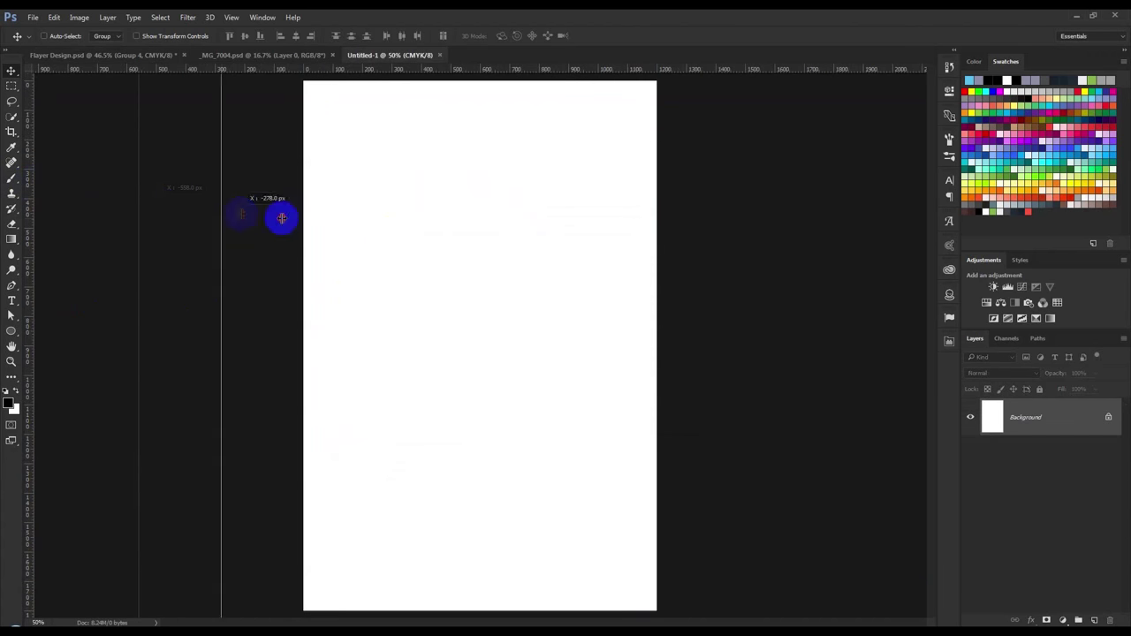
pyautogui.moveTo(392, 80); pyautogui.dragTo(391, 81)
pyautogui.moveTo(33, 222); pyautogui.dragTo(655, 232)
pyautogui.moveTo(348, 68)
pyautogui.mouseDown()
pyautogui.moveTo(450, 629)
pyautogui.moveTo(444, 611)
pyautogui.mouseUp()
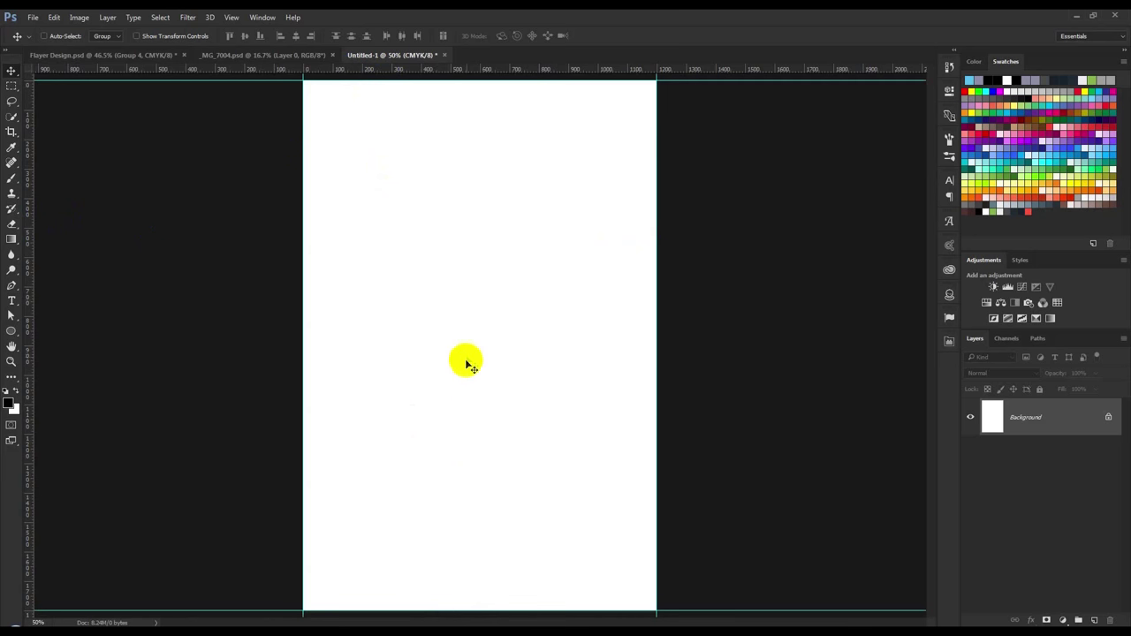
# - Adjust the ruler guides and set the ruler units to Pixels
pyautogui.click(9, 225)
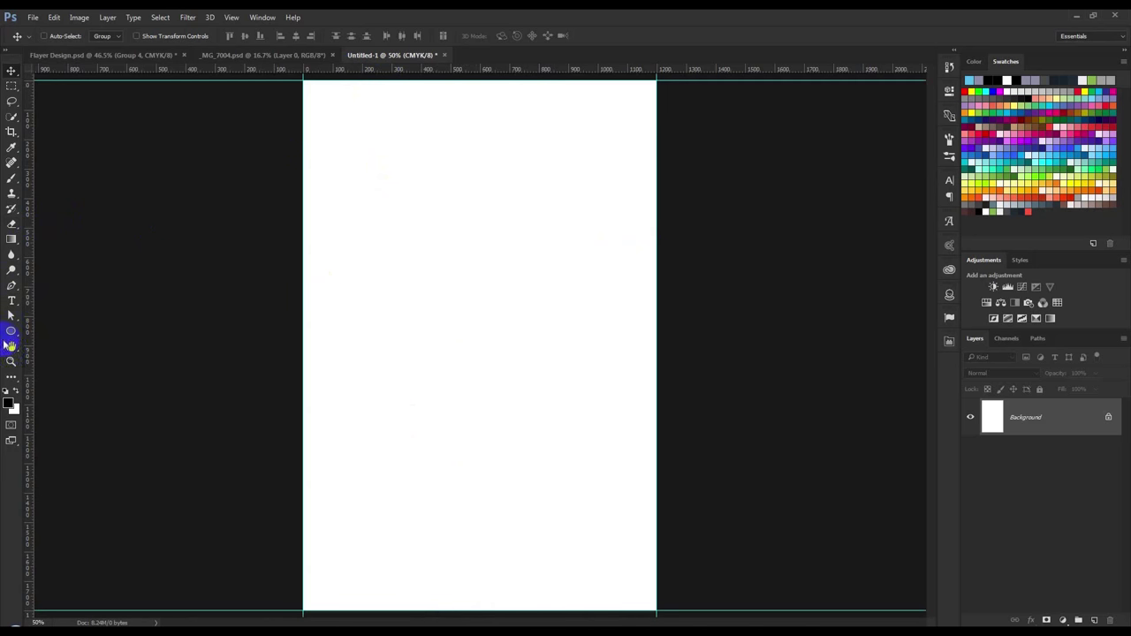
pyautogui.click(12, 89)
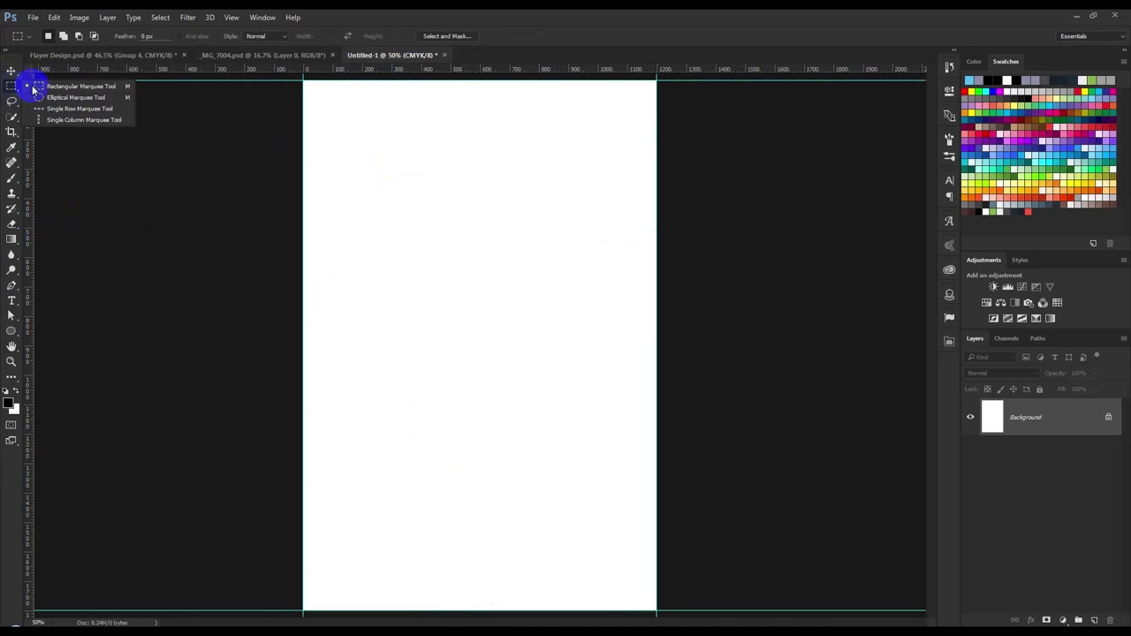
pyautogui.click(12, 330)
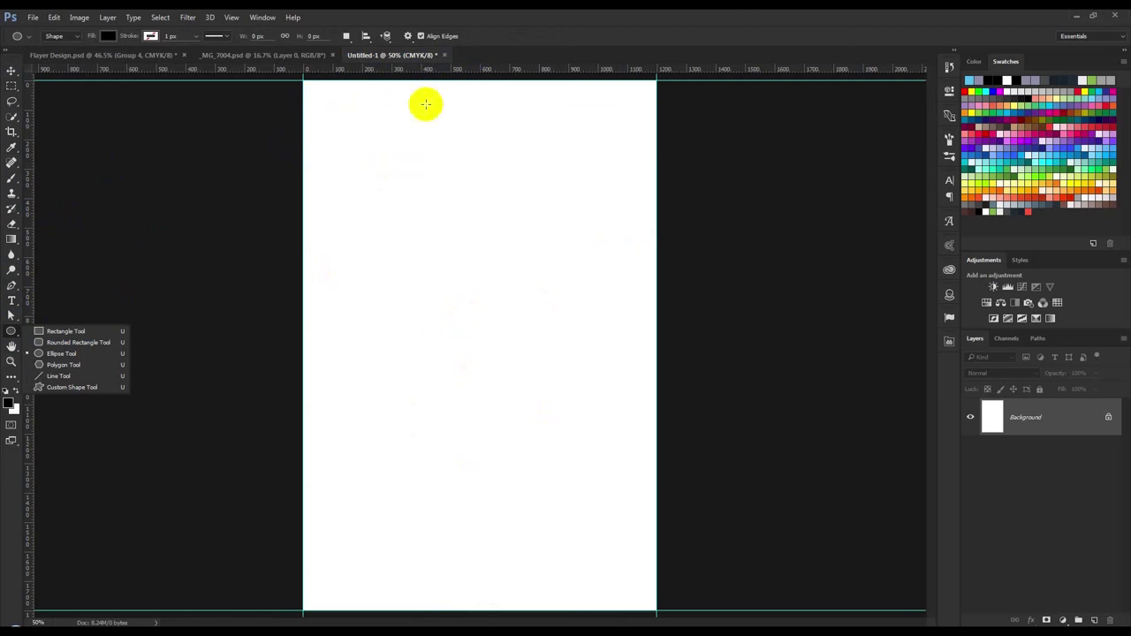
pyautogui.moveTo(42, 81); pyautogui.dragTo(303, 88)
pyautogui.moveTo(492, 70); pyautogui.dragTo(500, 73)
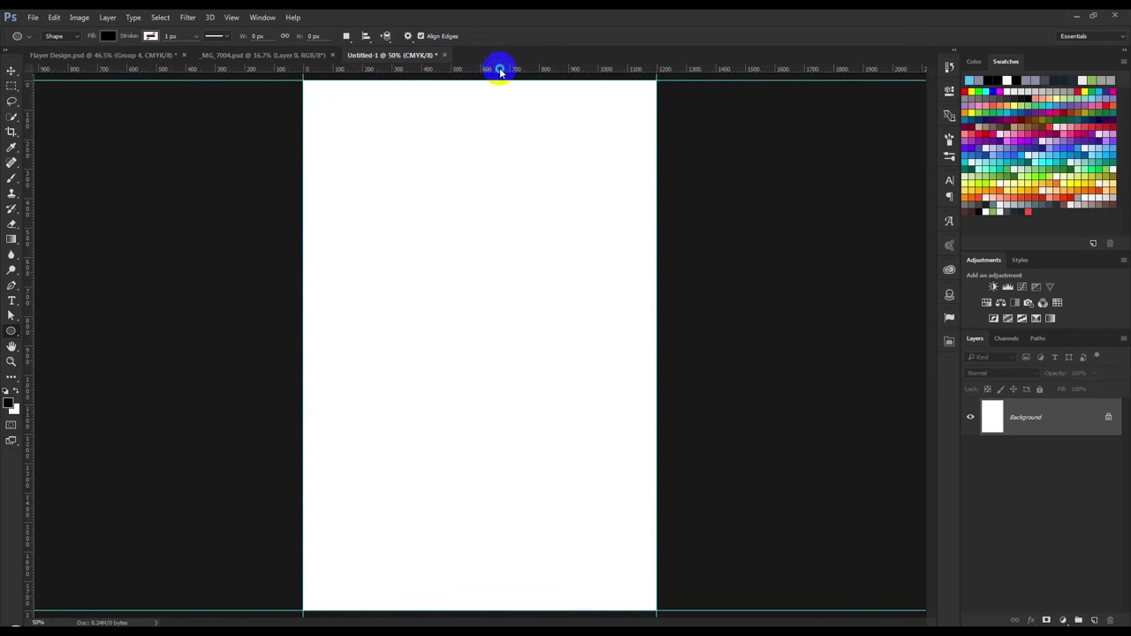
pyautogui.rightClick(500, 73)
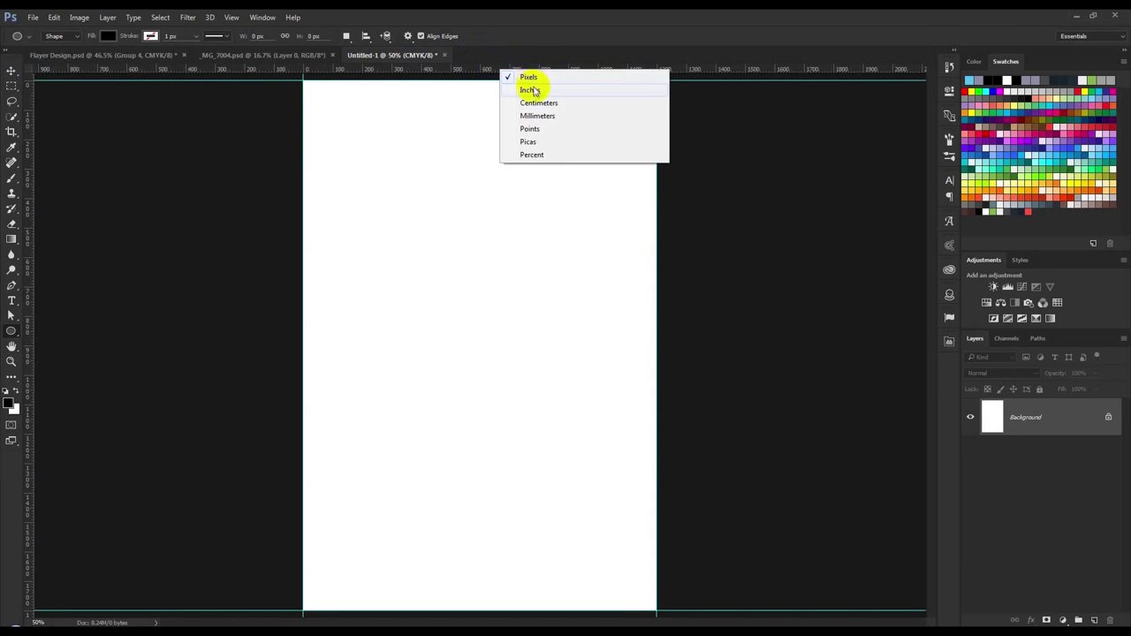
pyautogui.click(528, 78)
# - Draw a test ellipse at the page's top-left corner, then undo it
pyautogui.scroll(3, 301, 69)
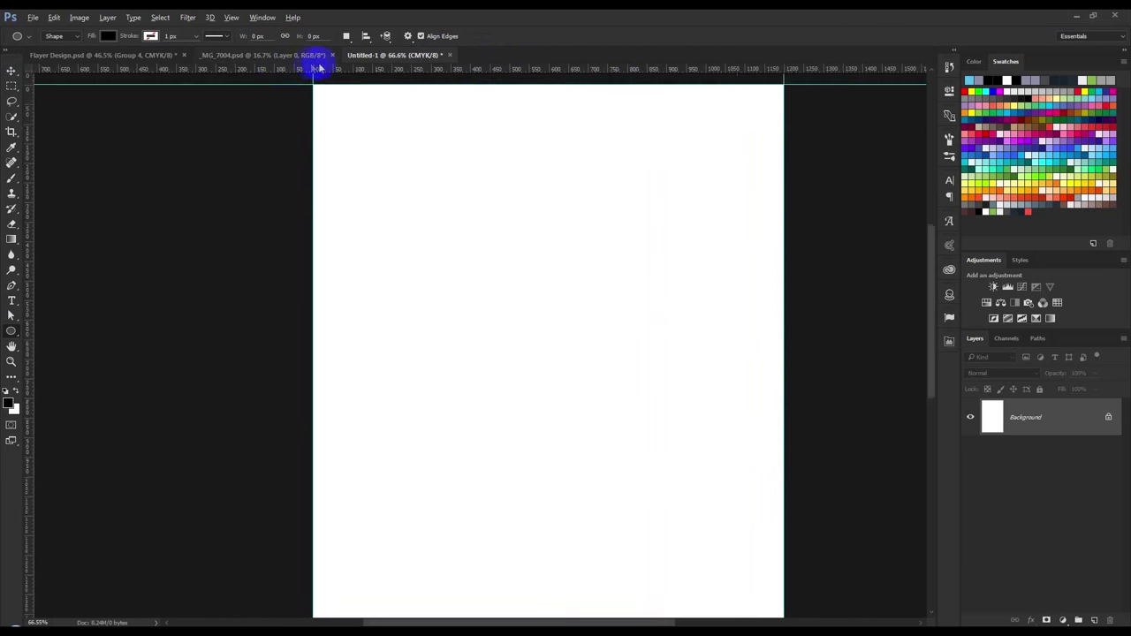
pyautogui.scroll(3, 322, 88)
pyautogui.scroll(3, 329, 128)
pyautogui.scroll(3, 315, 165)
pyautogui.scroll(3, 313, 171)
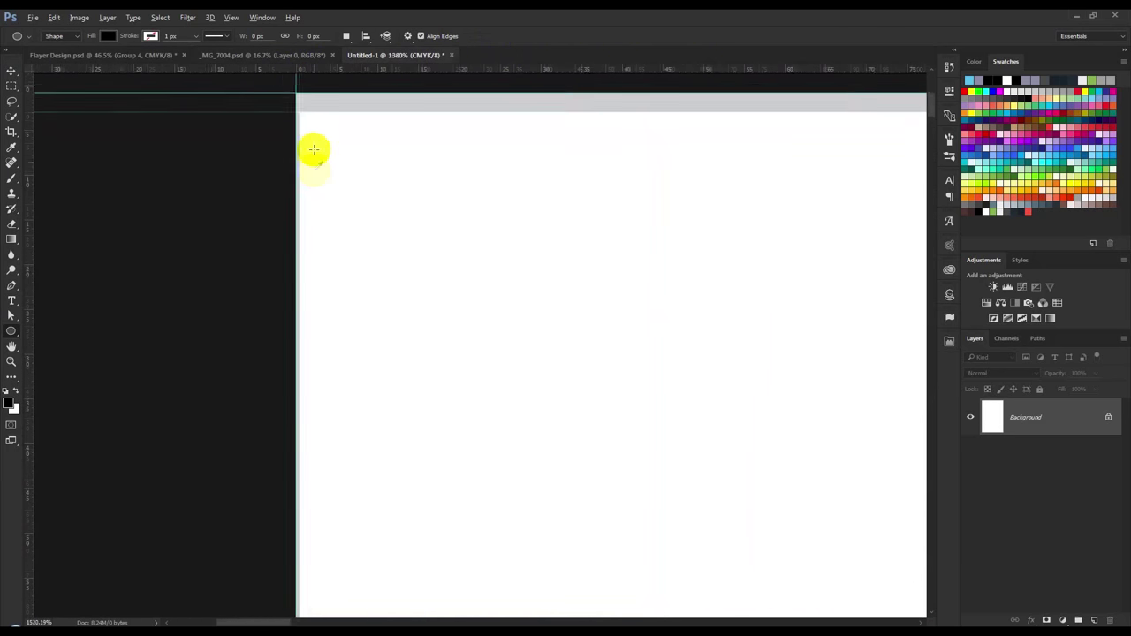
pyautogui.scroll(3, 313, 151)
pyautogui.moveTo(296, 86); pyautogui.dragTo(318, 108)
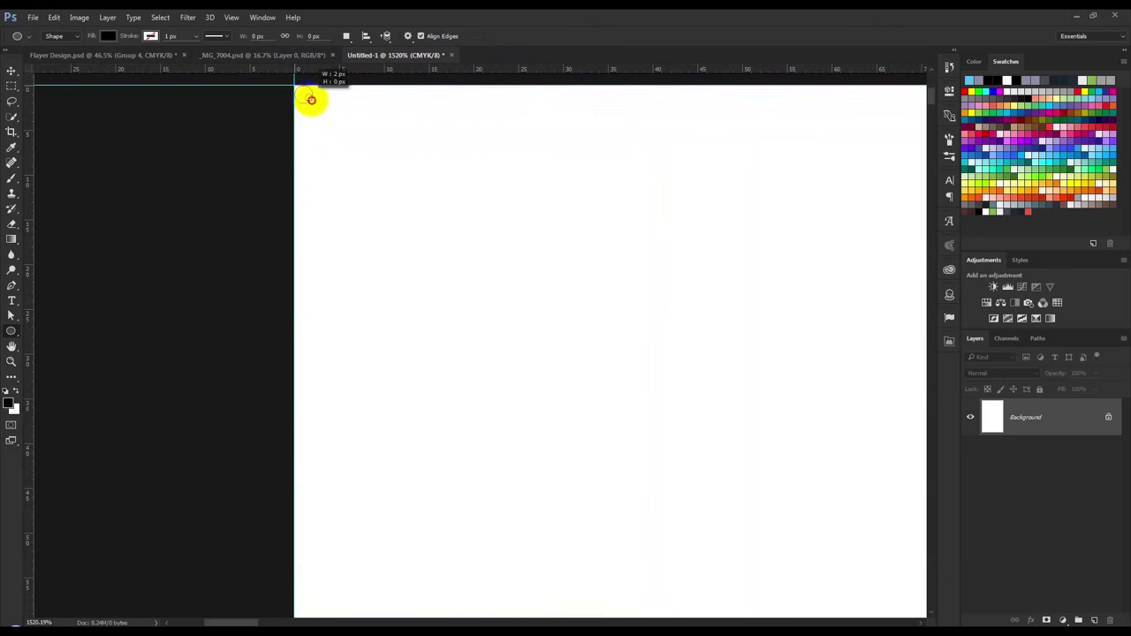
pyautogui.click(682, 277)
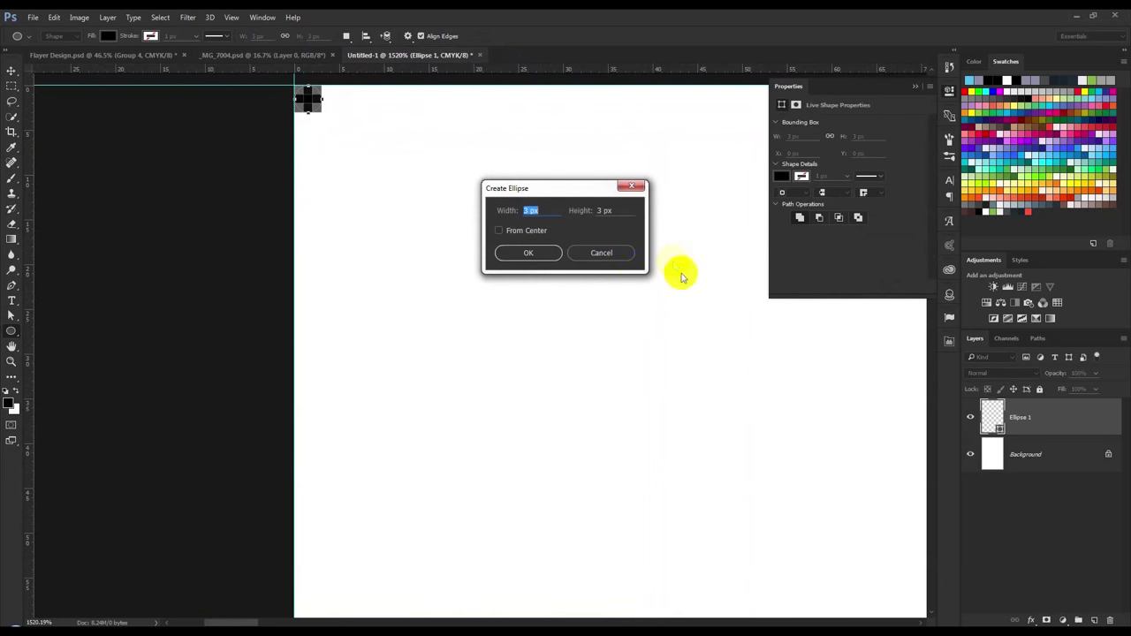
pyautogui.click(603, 253)
pyautogui.hotkey('ctrl', 'z')
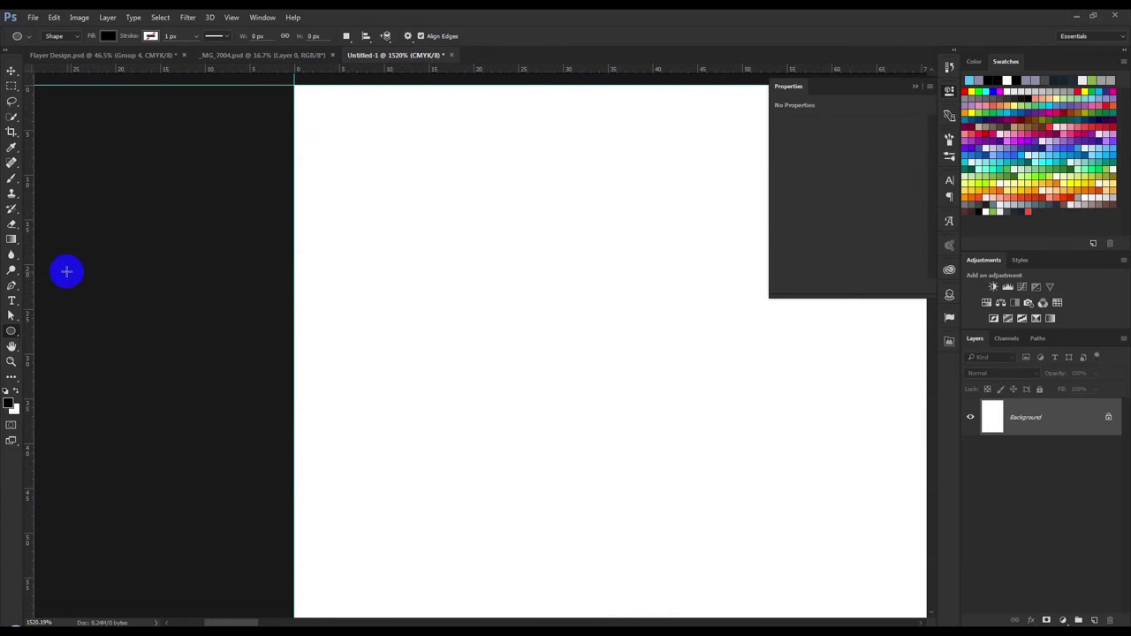
pyautogui.click(12, 331)
pyautogui.click(13, 89)
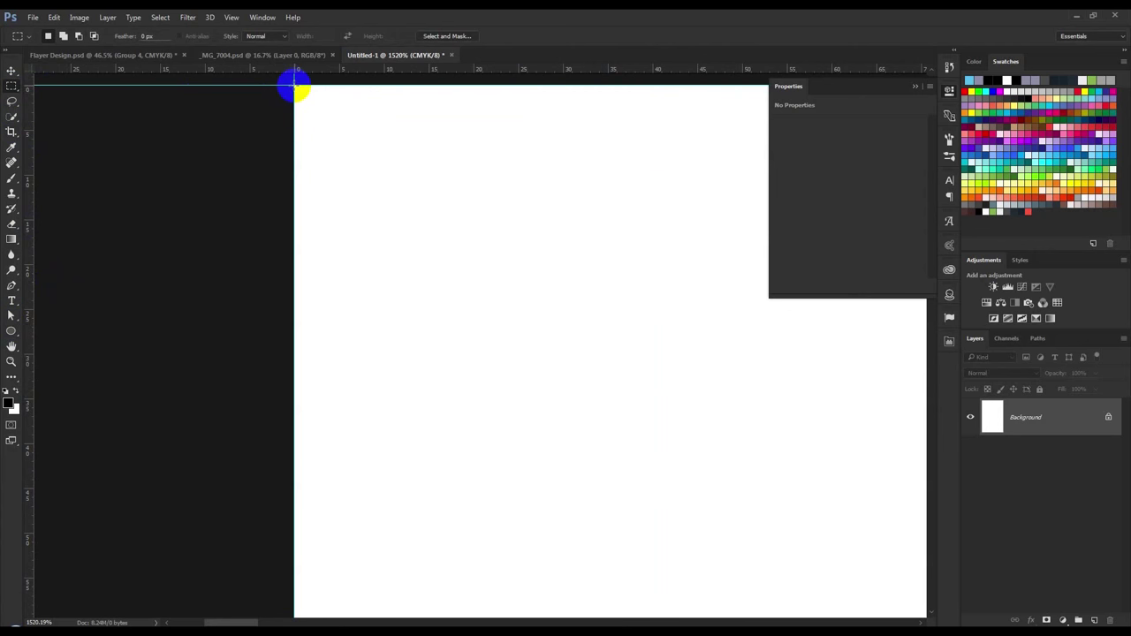
# - Select a 37 px square at the top-left corner and guide its right and bottom edges
pyautogui.moveTo(294, 85)
pyautogui.mouseDown()
pyautogui.moveTo(516, 281)
pyautogui.moveTo(624, 334)
pyautogui.moveTo(620, 414)
pyautogui.mouseUp()
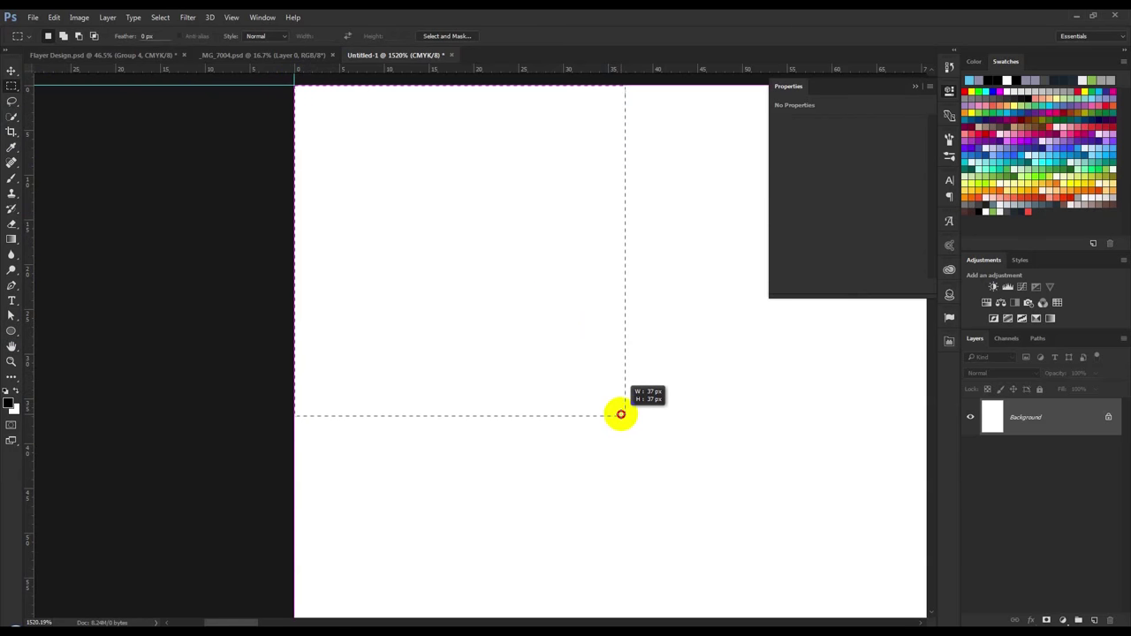
pyautogui.moveTo(620, 414); pyautogui.dragTo(621, 414)
pyautogui.moveTo(26, 230); pyautogui.dragTo(625, 265)
pyautogui.moveTo(626, 81); pyautogui.dragTo(699, 411)
pyautogui.scroll(-5, 681, 391)
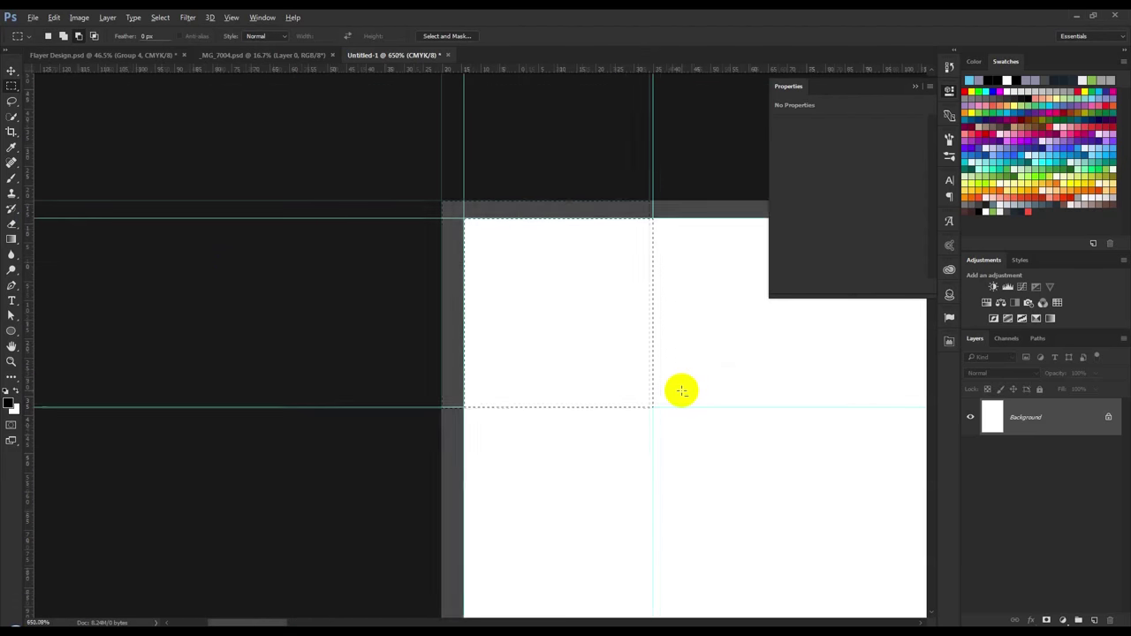
pyautogui.scroll(-2, 682, 391)
pyautogui.scroll(-2, 727, 386)
pyautogui.scroll(-2, 793, 386)
pyautogui.hotkey('ctrl', '0')
# - Move the square to the right-hand corners and add guides on its left and top edges
pyautogui.click(325, 107)
pyautogui.moveTo(326, 107); pyautogui.dragTo(640, 107)
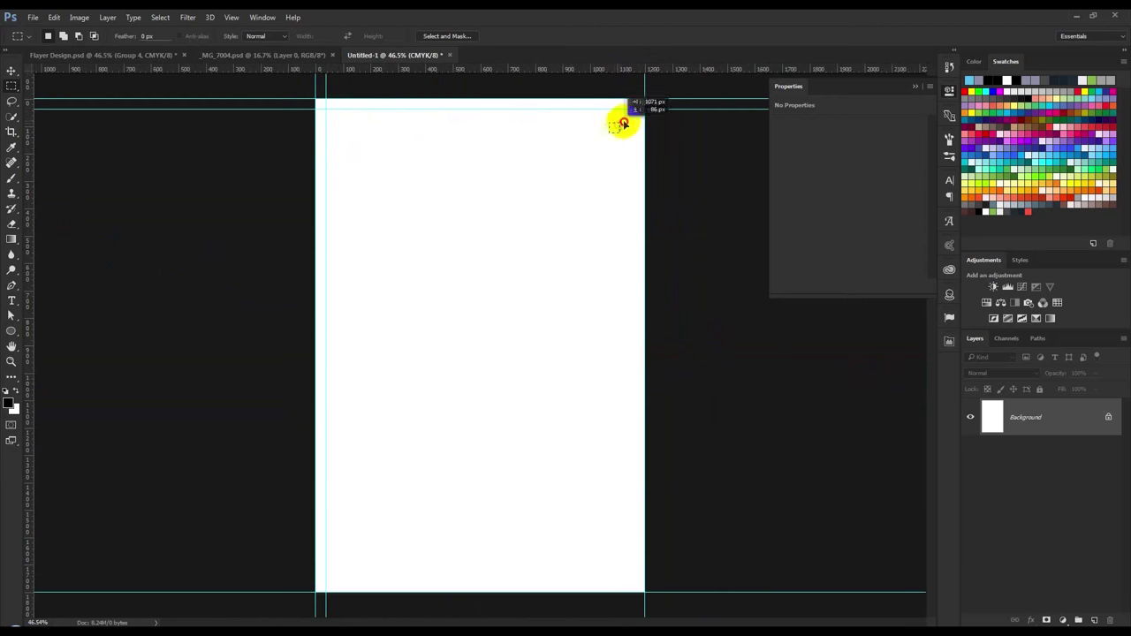
pyautogui.moveTo(640, 107); pyautogui.dragTo(643, 104)
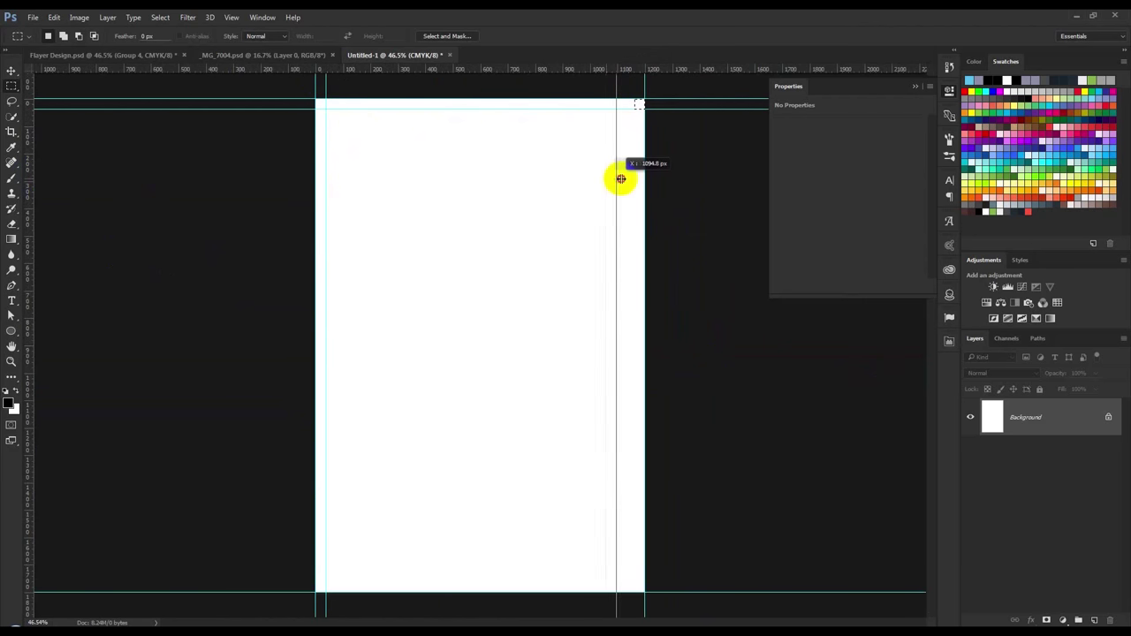
pyautogui.moveTo(31, 177); pyautogui.dragTo(634, 177)
pyautogui.moveTo(639, 104); pyautogui.dragTo(639, 586)
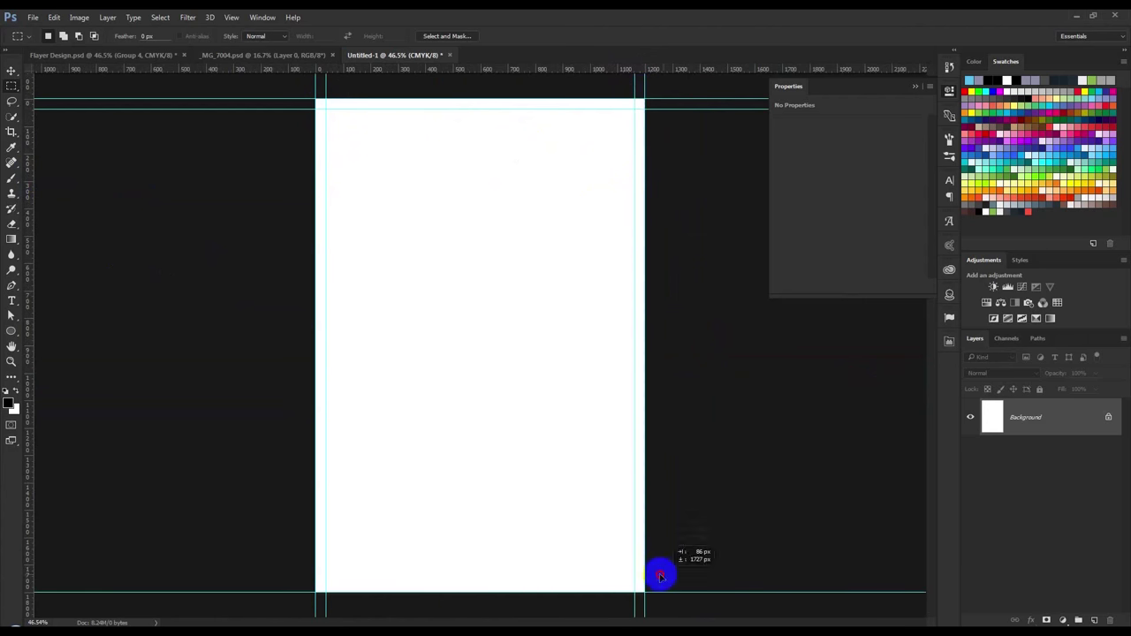
pyautogui.moveTo(662, 68); pyautogui.dragTo(746, 581)
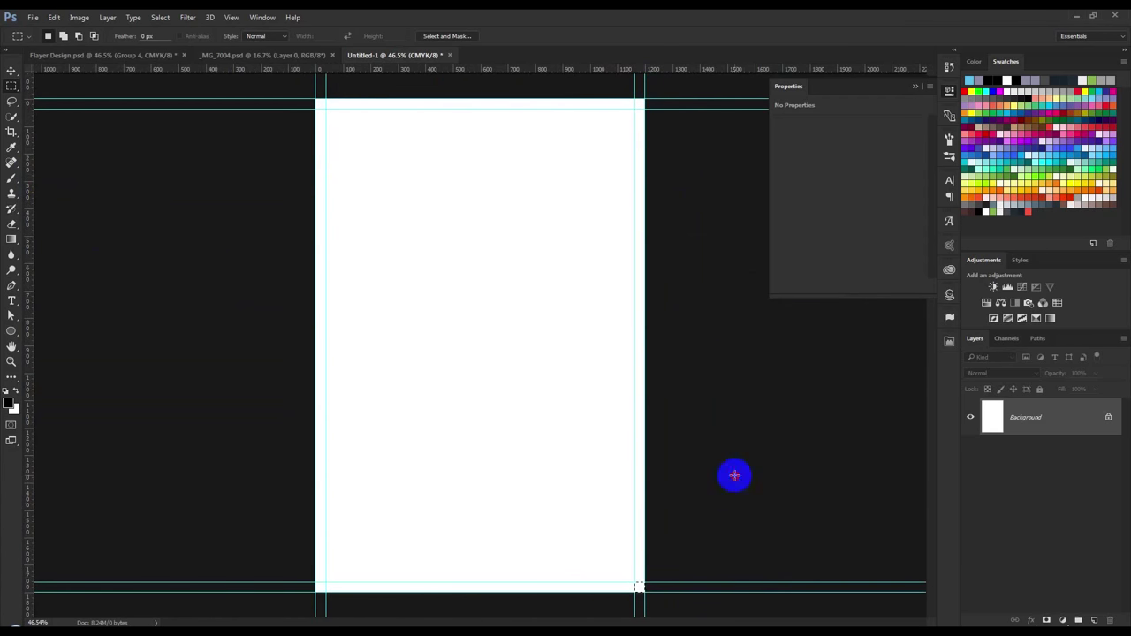
pyautogui.click(10, 71)
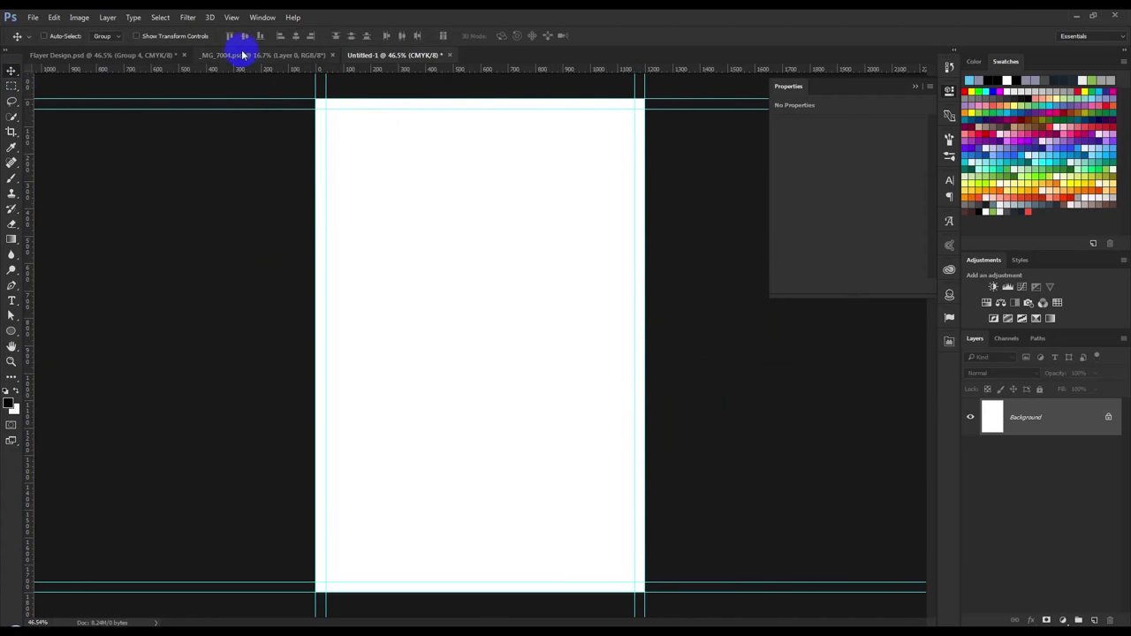
# - Drag the model photo into Untitled-1 and convert Layer 1 to a smart object
pyautogui.click(155, 55)
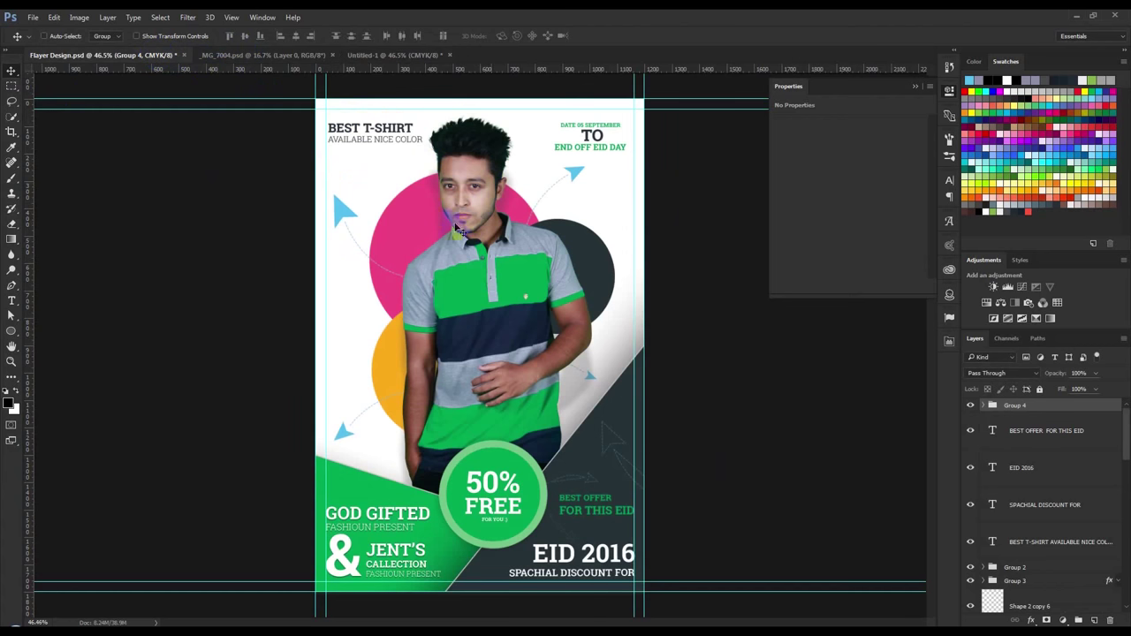
pyautogui.click(304, 57)
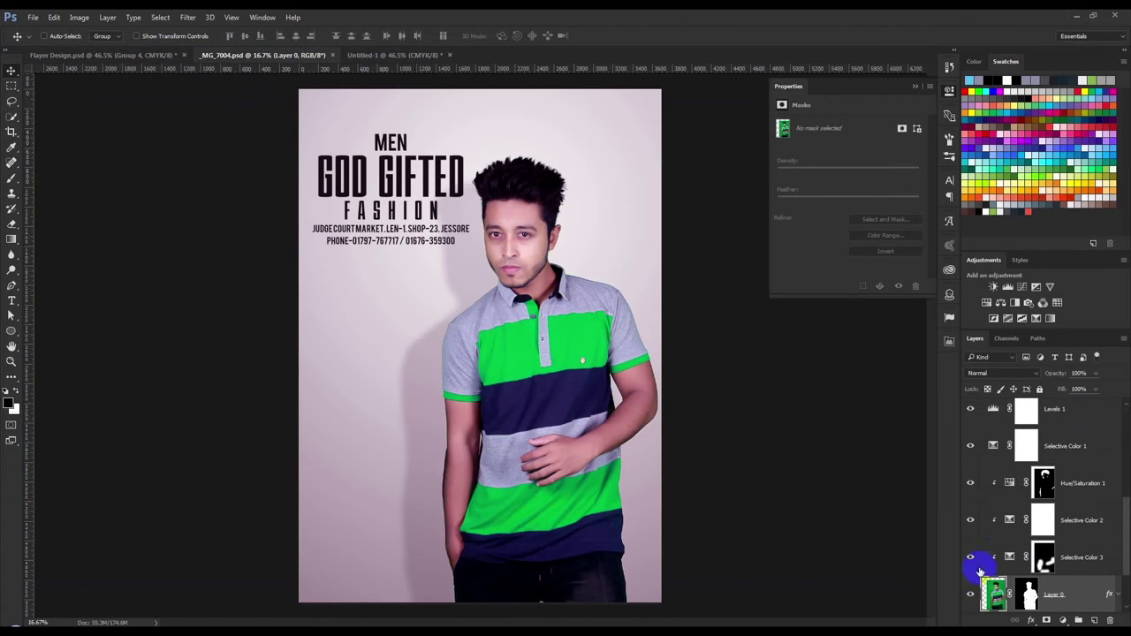
pyautogui.click(355, 51)
pyautogui.moveTo(362, 53)
pyautogui.mouseDown()
pyautogui.moveTo(487, 182)
pyautogui.moveTo(433, 380)
pyautogui.mouseUp()
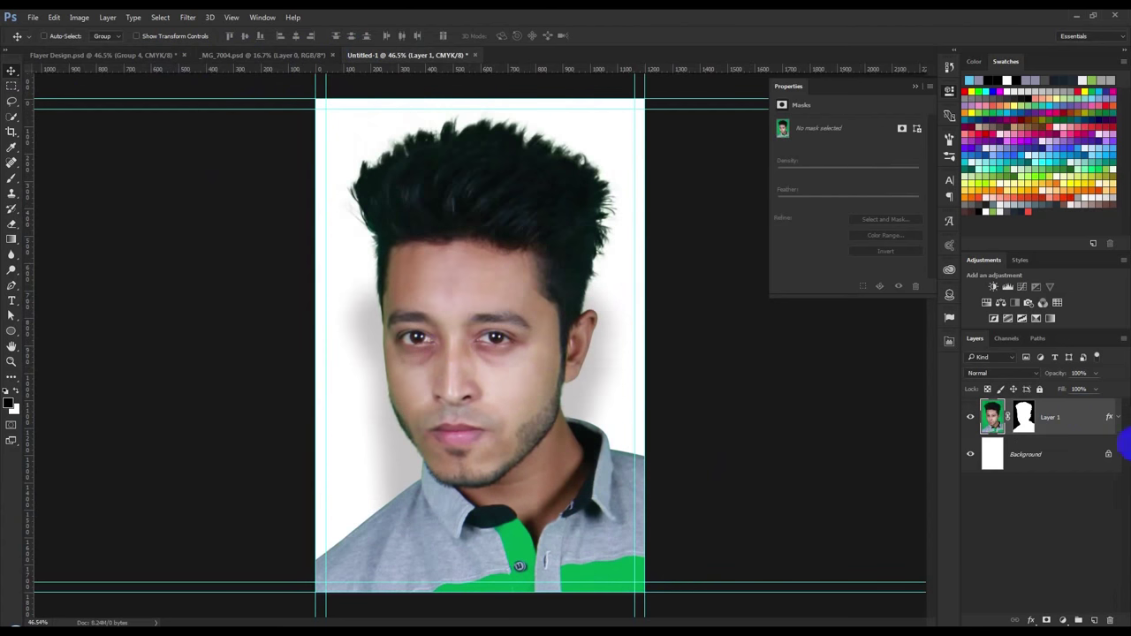
pyautogui.rightClick(1066, 419)
pyautogui.click(951, 227)
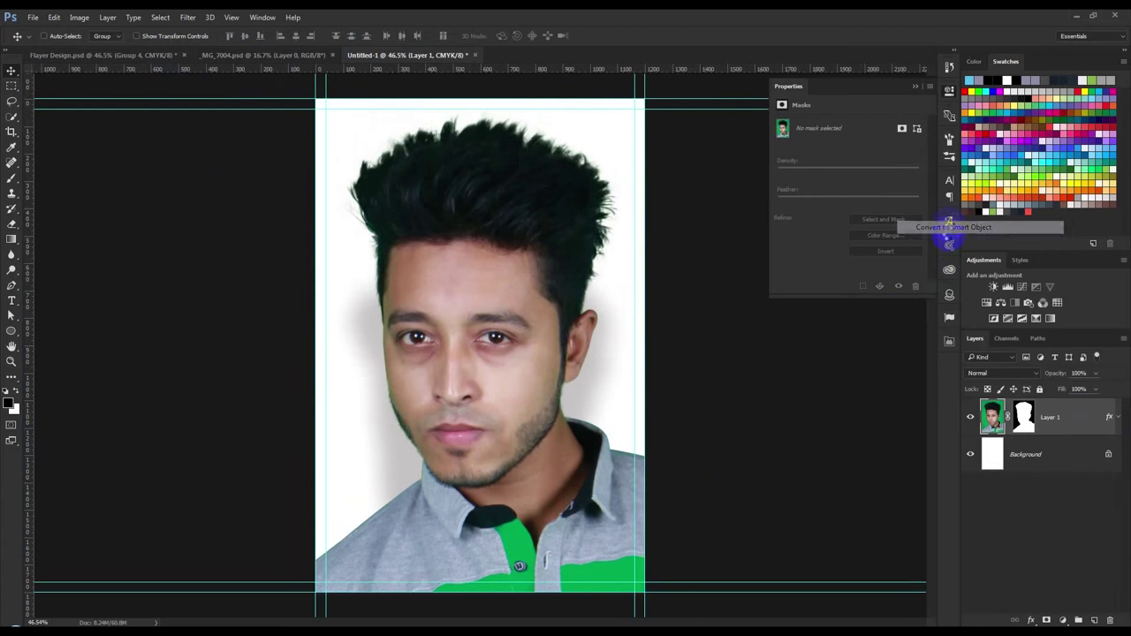
# - Scale the model to about 35%, tilt it ~1.6°, position it, and close _MG_7004.psd
pyautogui.hotkey('ctrl', 't')
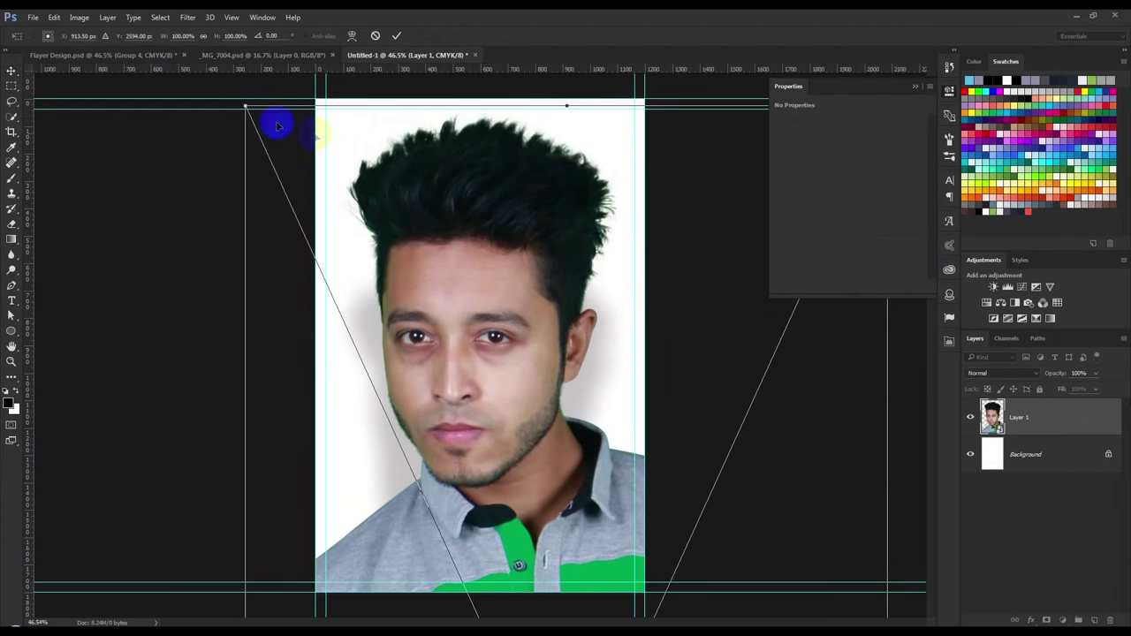
pyautogui.moveTo(245, 104); pyautogui.dragTo(327, 182)
pyautogui.moveTo(527, 359); pyautogui.dragTo(521, 226)
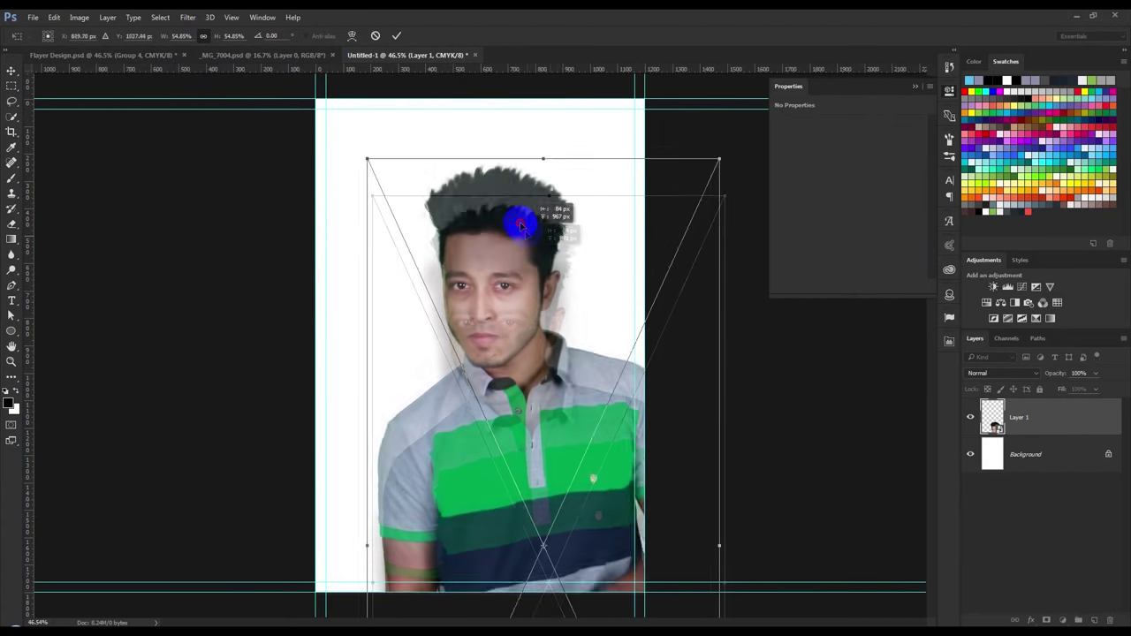
pyautogui.moveTo(705, 142); pyautogui.dragTo(621, 259)
pyautogui.moveTo(513, 258)
pyautogui.mouseDown()
pyautogui.moveTo(516, 270)
pyautogui.moveTo(518, 202)
pyautogui.mouseUp()
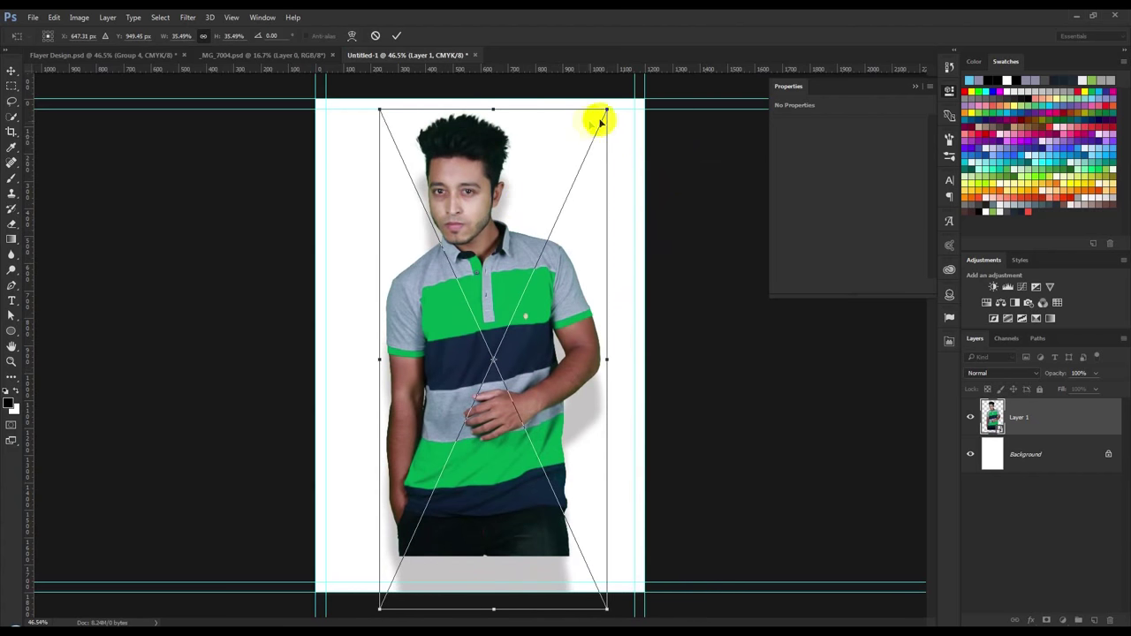
pyautogui.moveTo(605, 113); pyautogui.dragTo(596, 116)
pyautogui.moveTo(530, 155); pyautogui.dragTo(543, 162)
pyautogui.moveTo(689, 197); pyautogui.dragTo(701, 211)
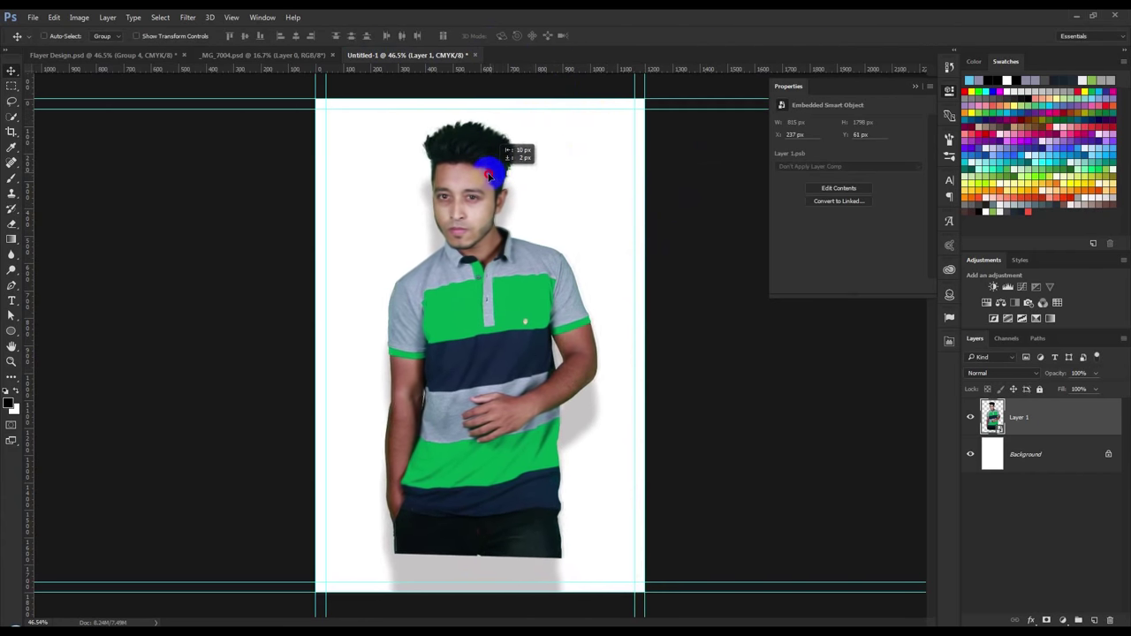
pyautogui.moveTo(496, 174); pyautogui.dragTo(491, 167)
pyautogui.click(141, 54)
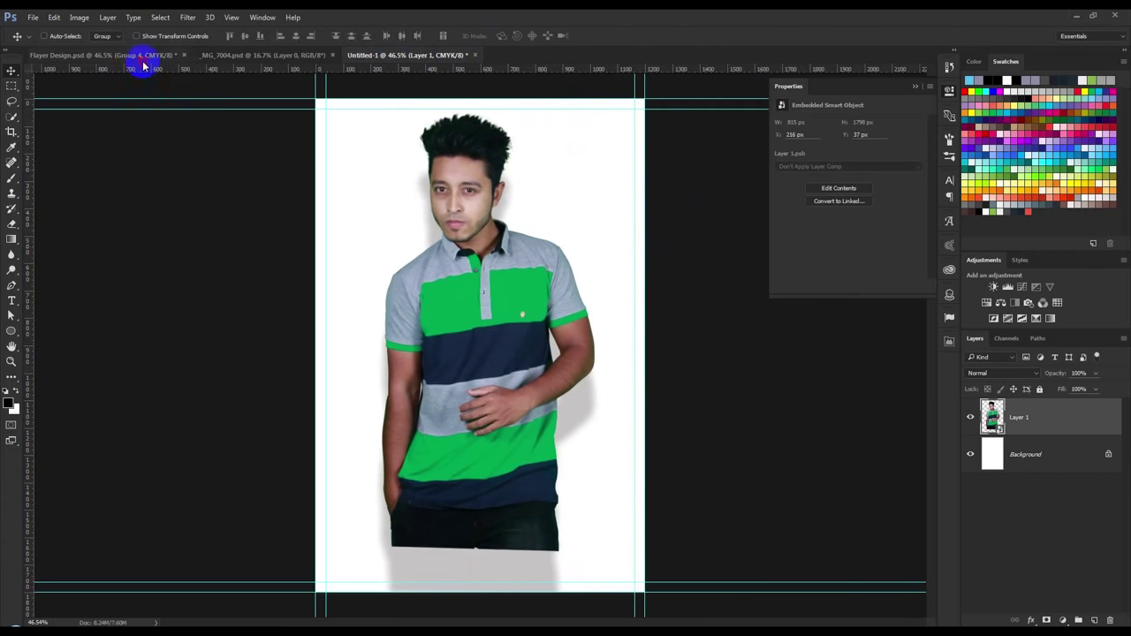
pyautogui.click(332, 54)
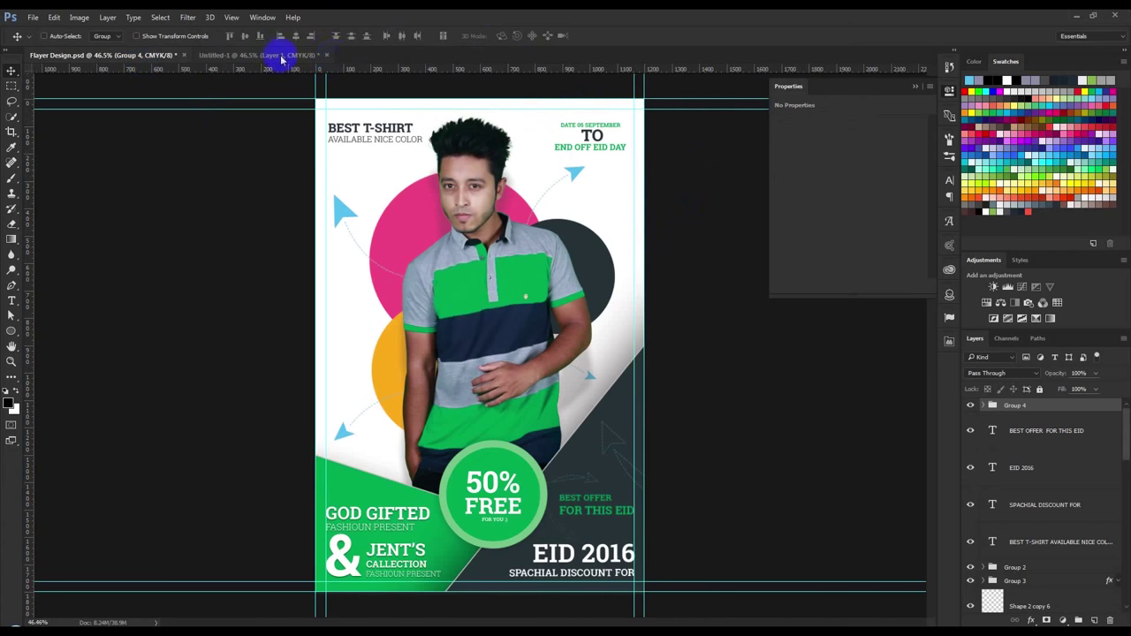
# - Rescale the model to about 31.6% with a 1.61° tilt, checking against Flayer Design
pyautogui.click(251, 56)
pyautogui.click(150, 55)
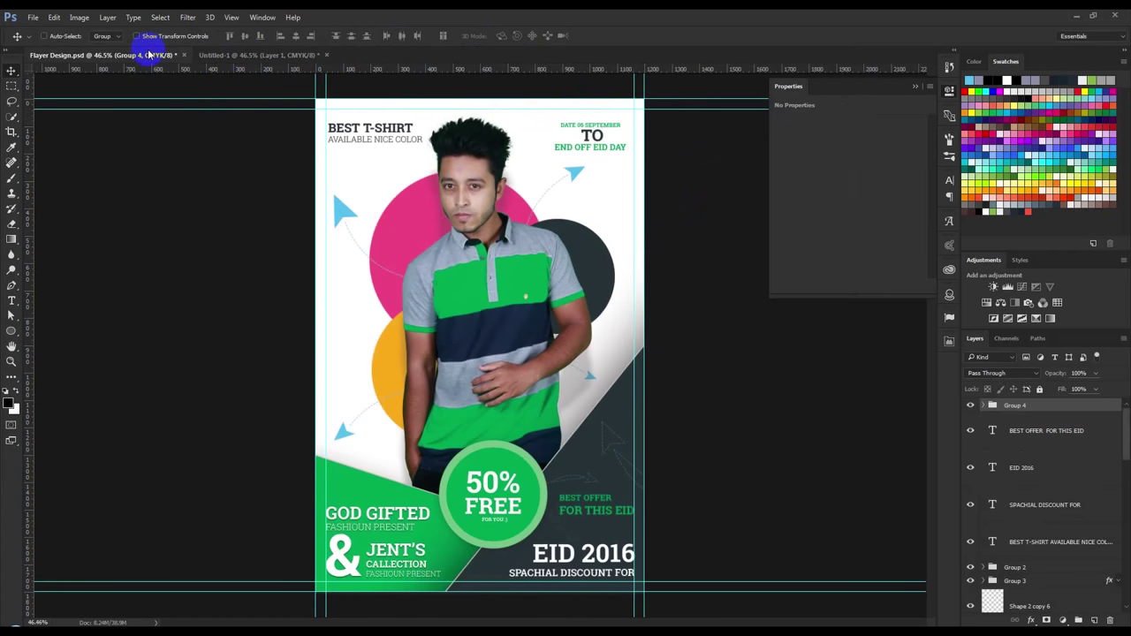
pyautogui.click(291, 55)
pyautogui.hotkey('ctrl', 't')
pyautogui.moveTo(374, 492)
pyautogui.mouseDown()
pyautogui.moveTo(391, 600)
pyautogui.moveTo(392, 550)
pyautogui.mouseUp()
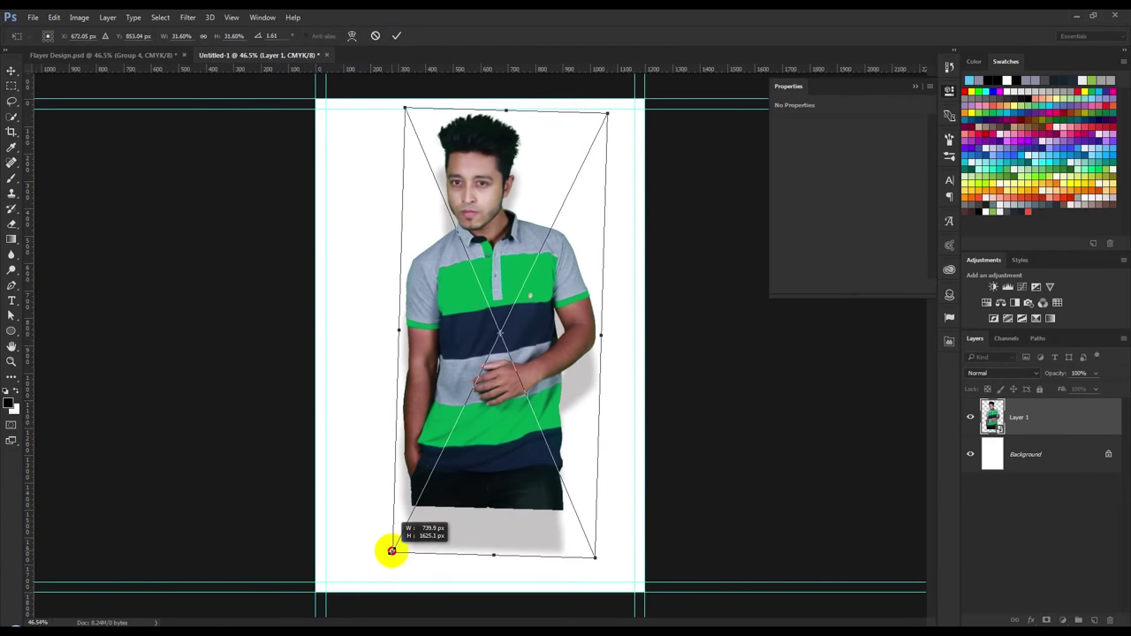
pyautogui.moveTo(454, 459); pyautogui.dragTo(449, 469)
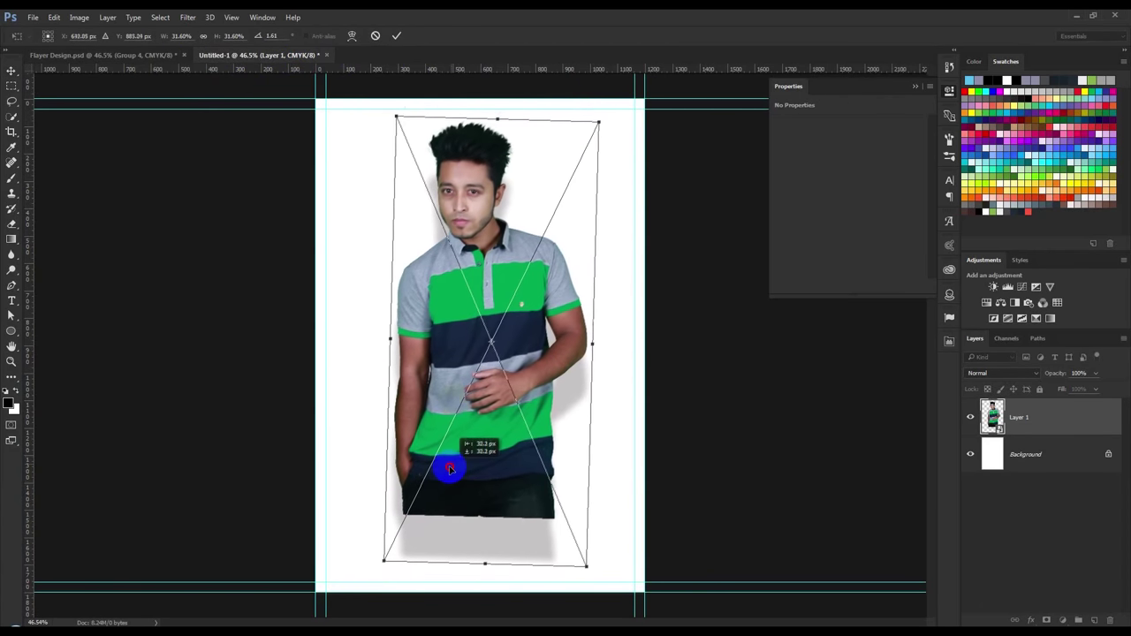
pyautogui.click(396, 35)
pyautogui.moveTo(506, 233); pyautogui.dragTo(505, 237)
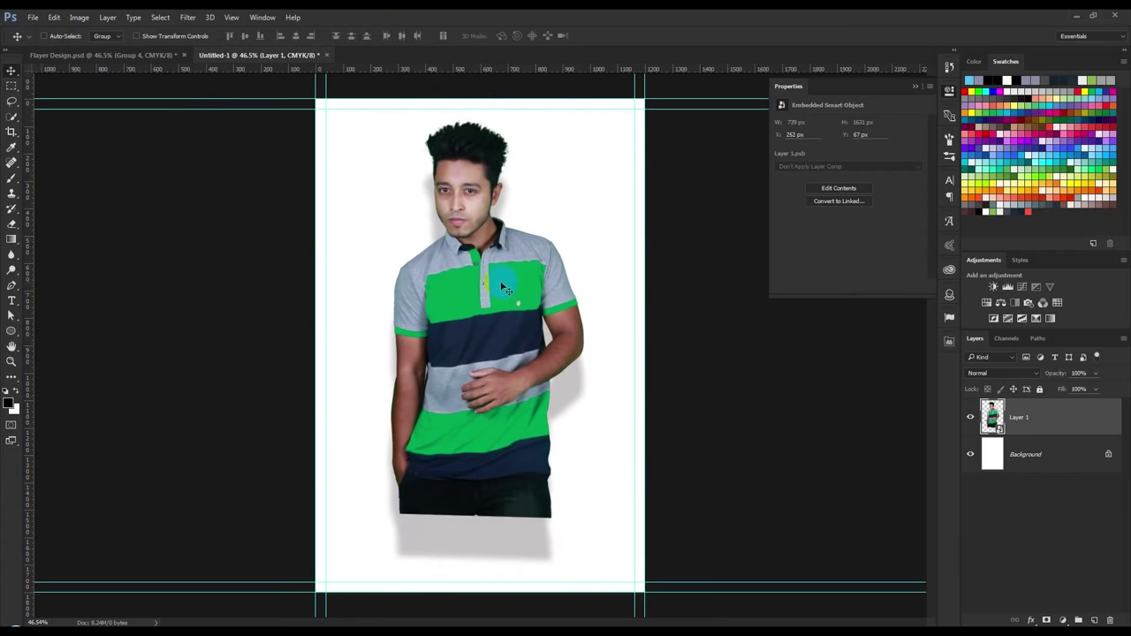
pyautogui.click(158, 55)
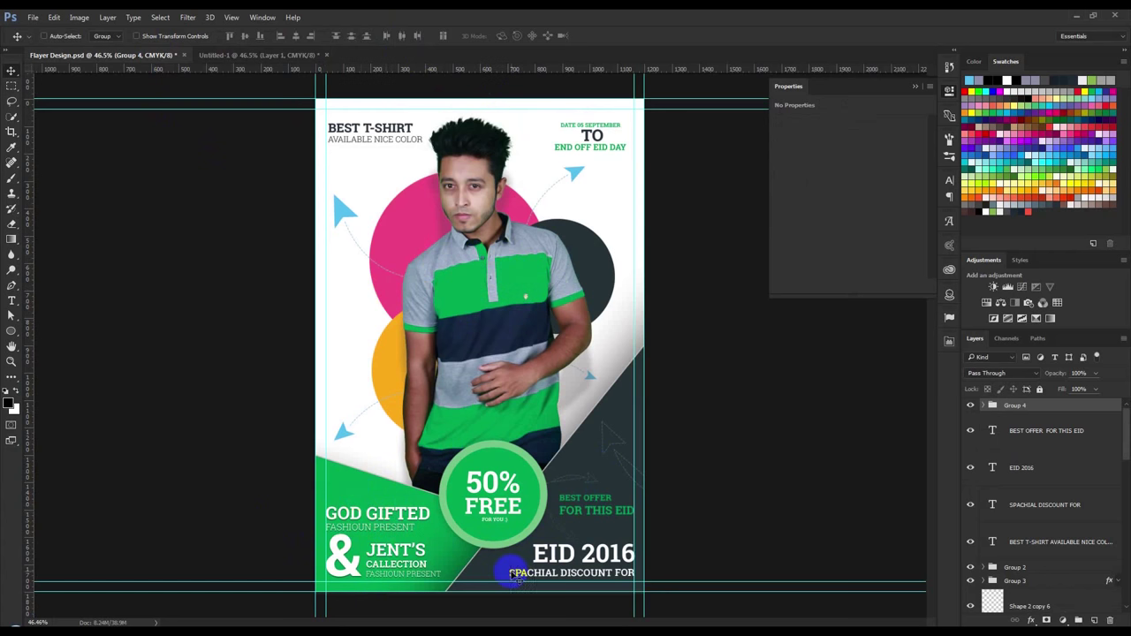
pyautogui.click(291, 56)
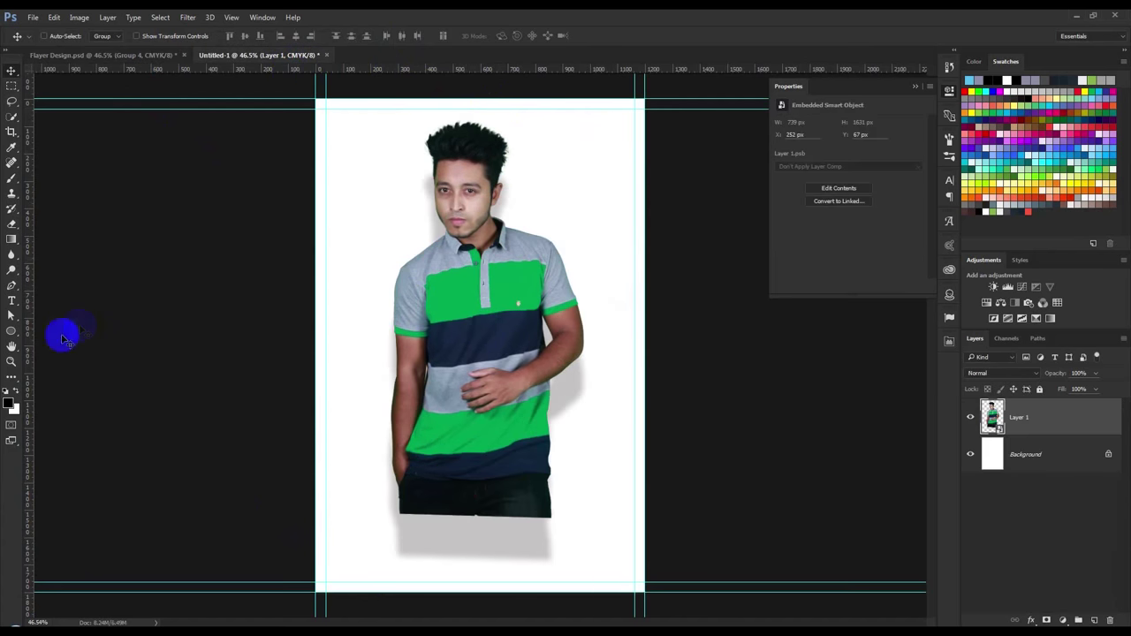
# - Draw a black rectangle rotated about 26.6° across the page's lower-left corner
pyautogui.moveTo(12, 336); pyautogui.dragTo(53, 334)
pyautogui.click(70, 332)
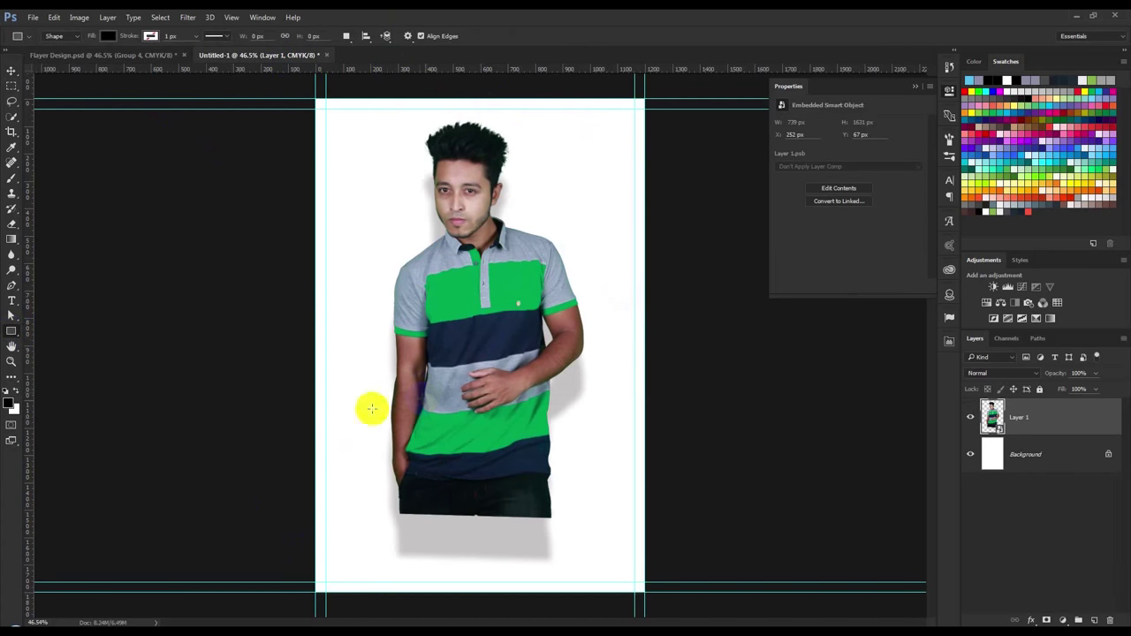
pyautogui.moveTo(316, 387)
pyautogui.mouseDown()
pyautogui.moveTo(652, 497)
pyautogui.moveTo(645, 503)
pyautogui.mouseUp()
pyautogui.hotkey('ctrl', 't')
pyautogui.moveTo(702, 489); pyautogui.dragTo(700, 562)
pyautogui.moveTo(563, 525)
pyautogui.mouseDown()
pyautogui.moveTo(510, 614)
pyautogui.moveTo(496, 610)
pyautogui.mouseUp()
pyautogui.moveTo(563, 593); pyautogui.dragTo(572, 607)
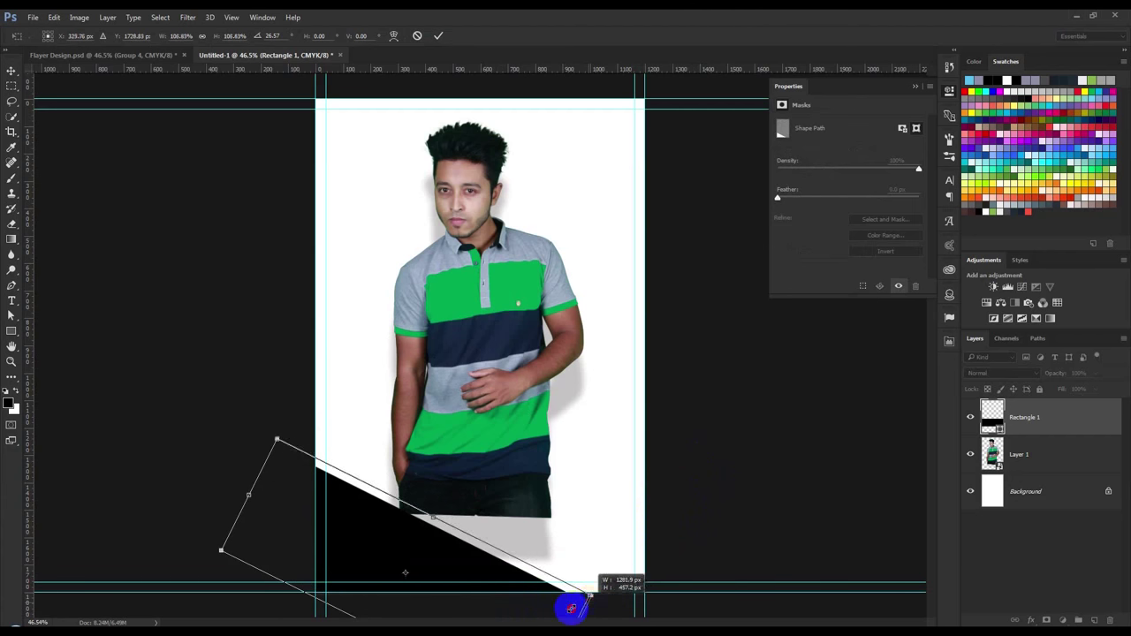
pyautogui.moveTo(572, 608); pyautogui.dragTo(566, 606)
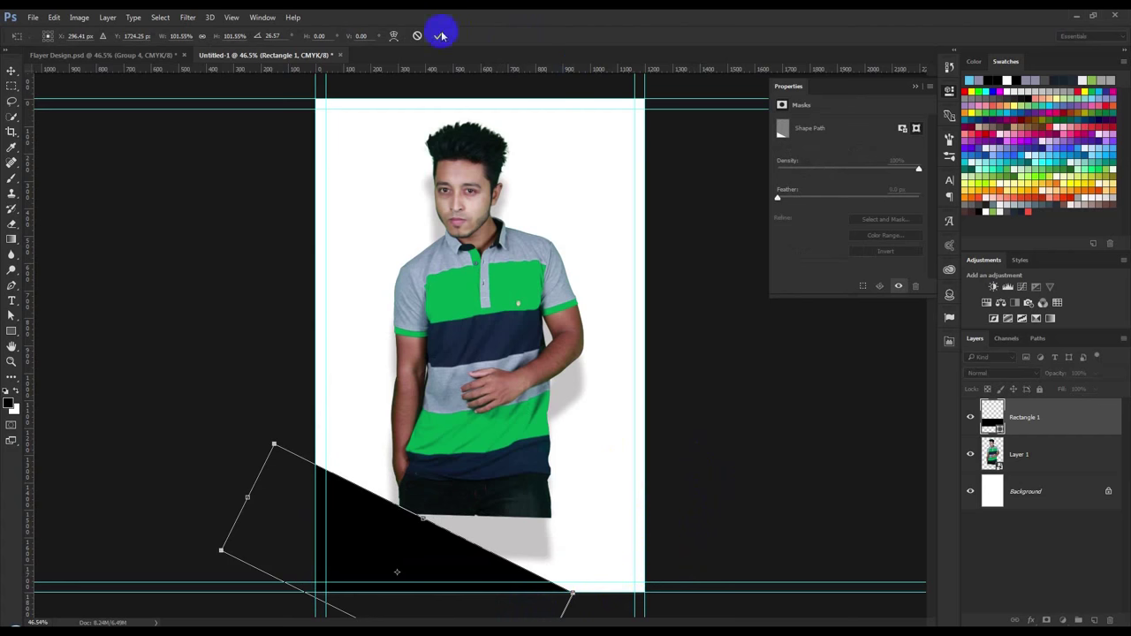
# - Fill Rectangle 1 with green #00a651
pyautogui.click(440, 35)
pyautogui.doubleClick(992, 417)
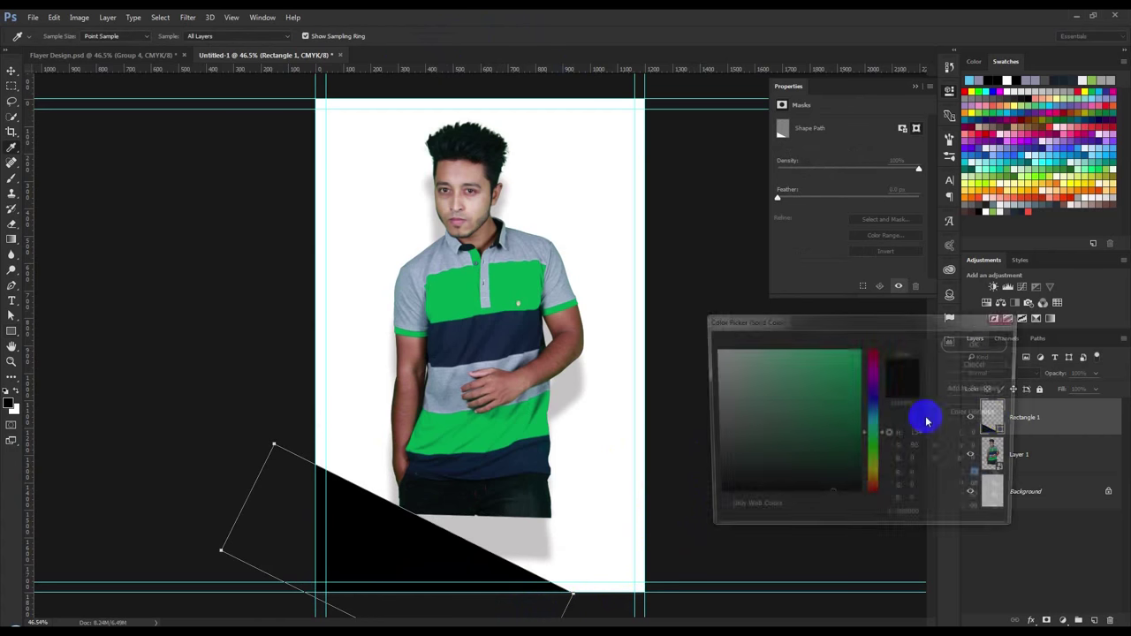
pyautogui.click(531, 275)
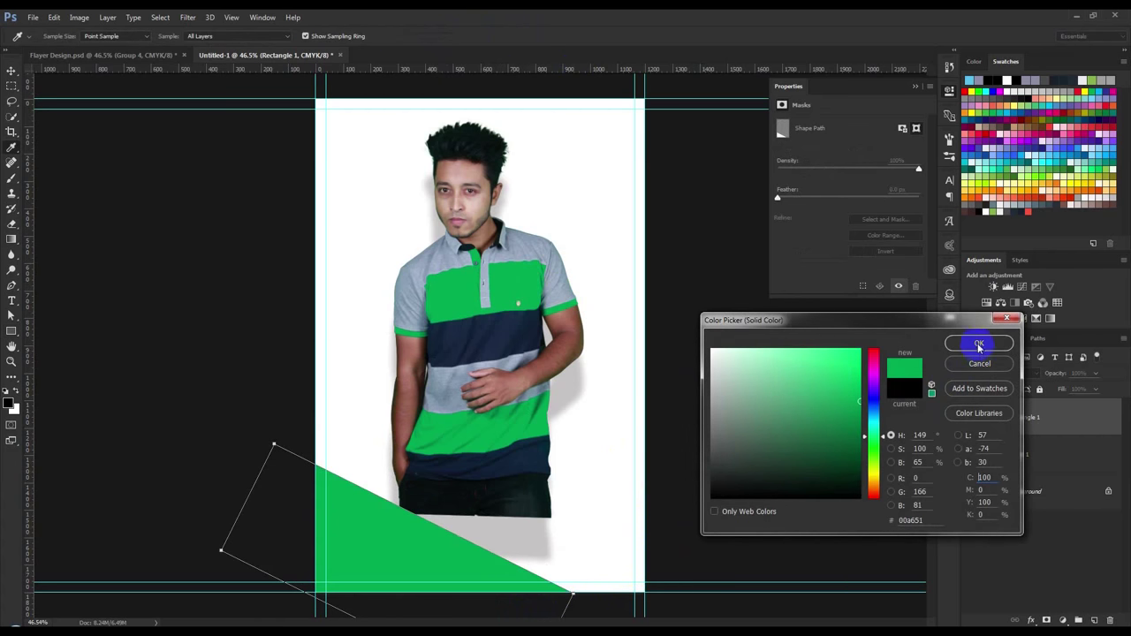
pyautogui.click(978, 344)
pyautogui.click(12, 70)
pyautogui.click(1030, 414)
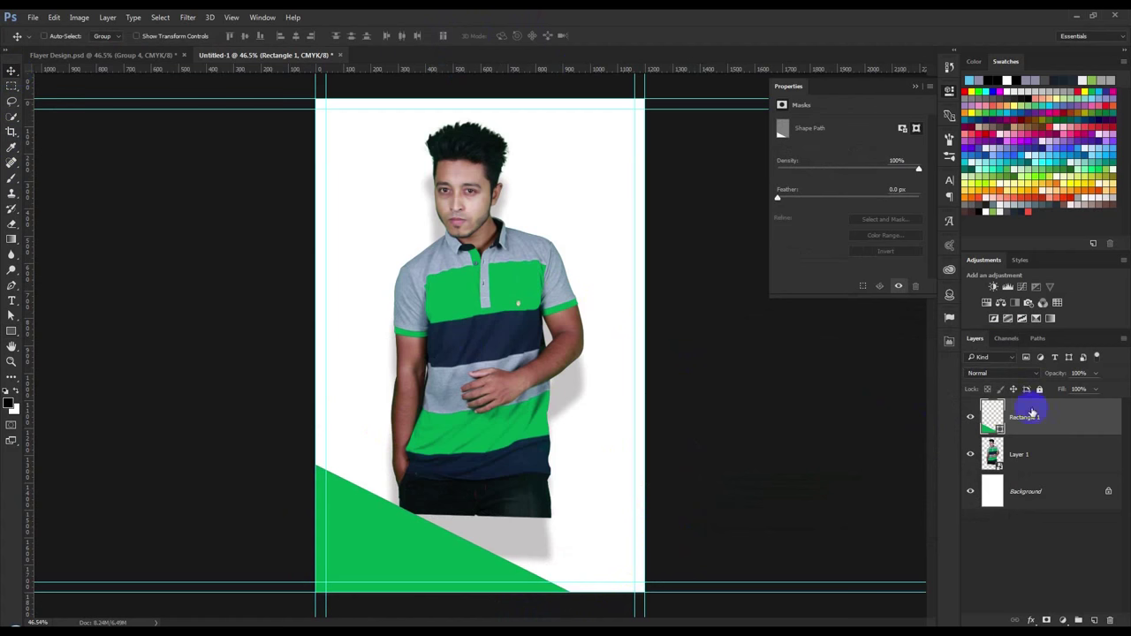
# - Give Rectangle 1 a 4 px white outside stroke and nudge it into place
pyautogui.doubleClick(1088, 419)
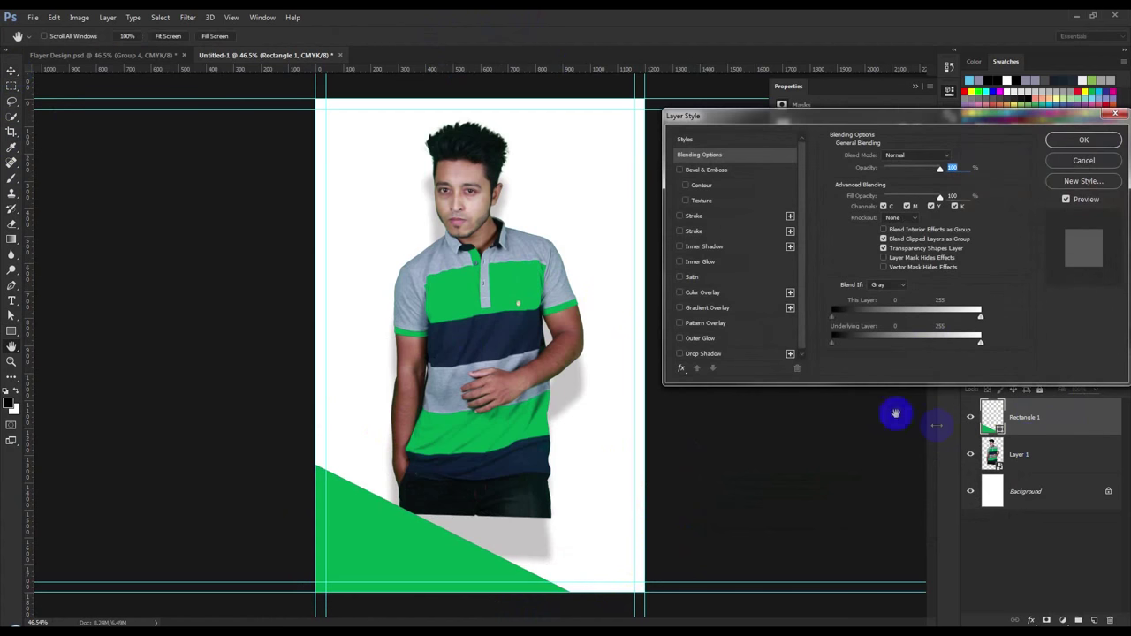
pyautogui.click(1056, 139)
pyautogui.doubleClick(1083, 412)
pyautogui.click(694, 218)
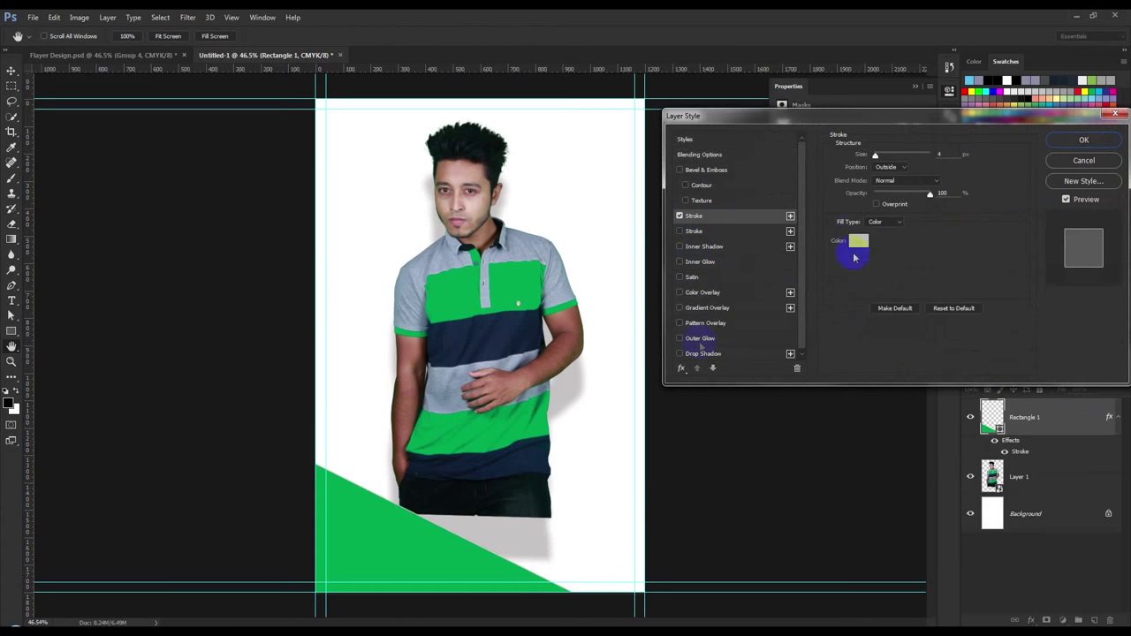
pyautogui.click(853, 240)
pyautogui.click(420, 205)
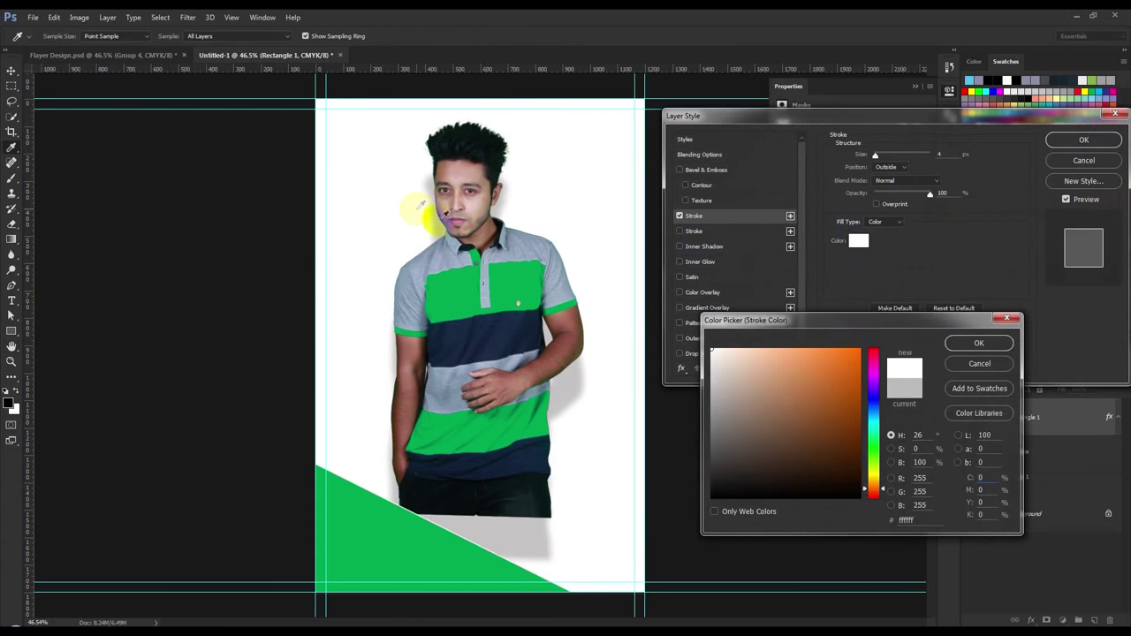
pyautogui.click(962, 345)
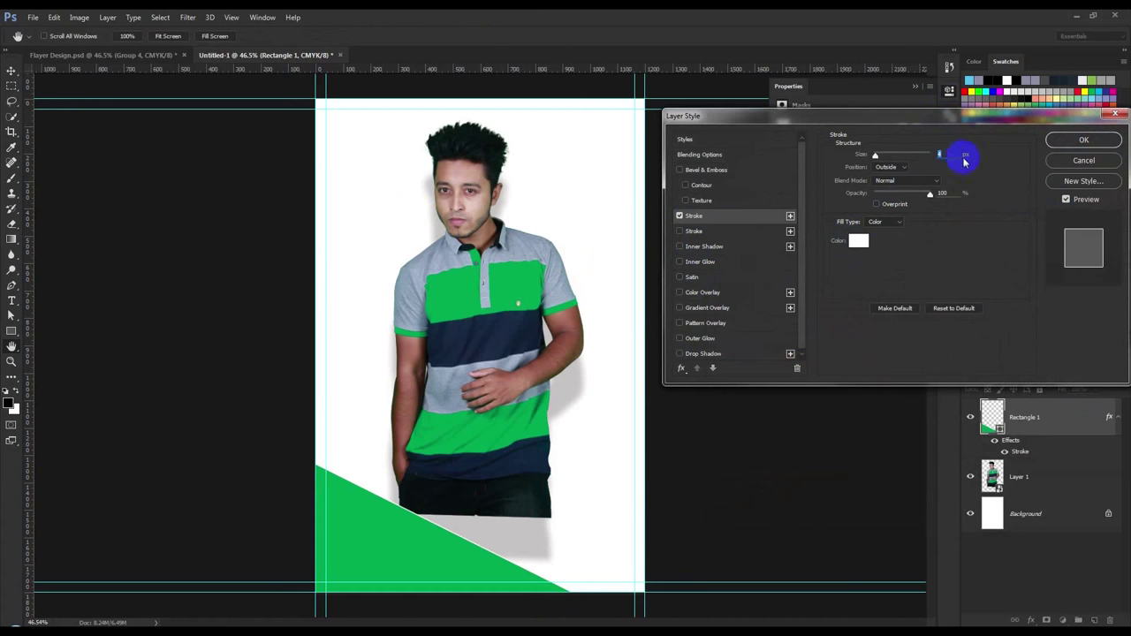
pyautogui.click(1066, 142)
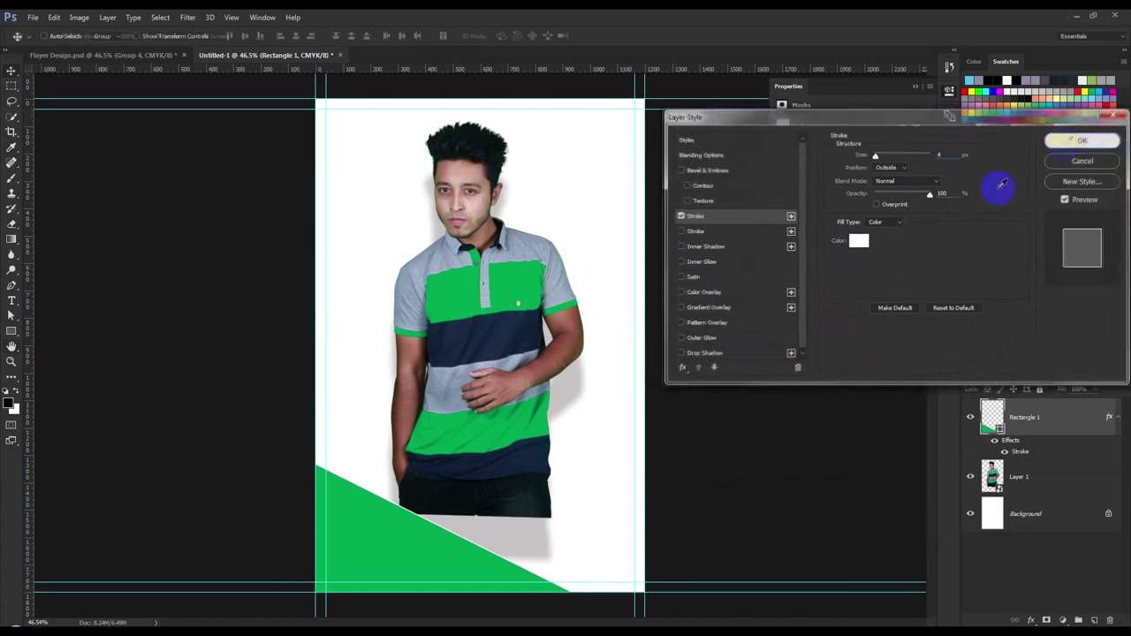
pyautogui.press('v')
pyautogui.moveTo(539, 354); pyautogui.dragTo(547, 361)
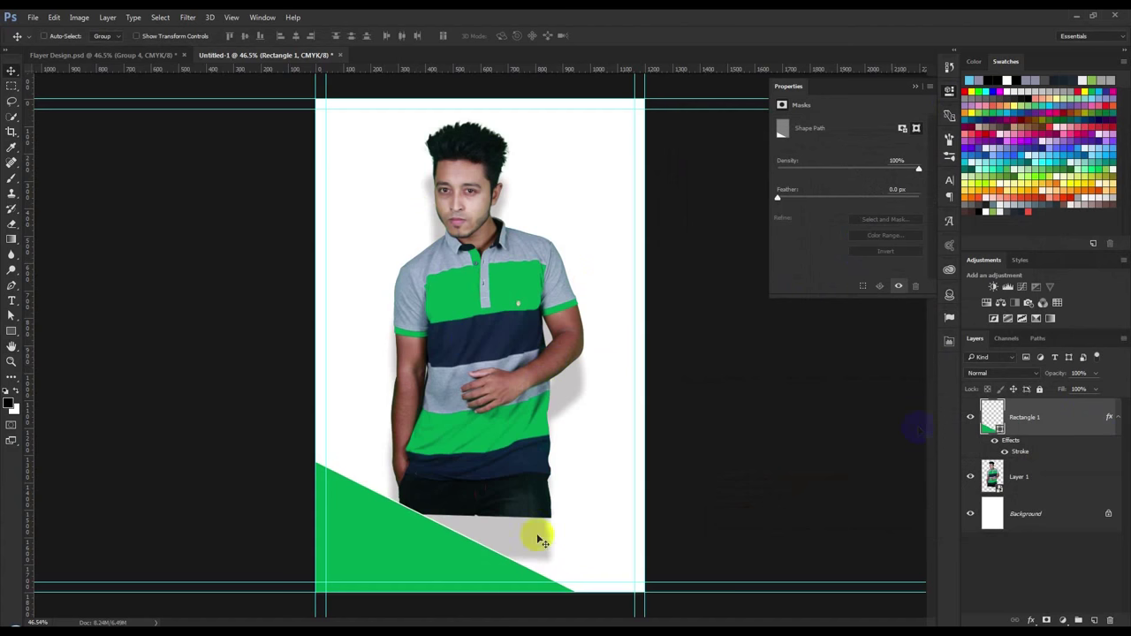
pyautogui.scroll(2, 535, 530)
pyautogui.scroll(1, 497, 392)
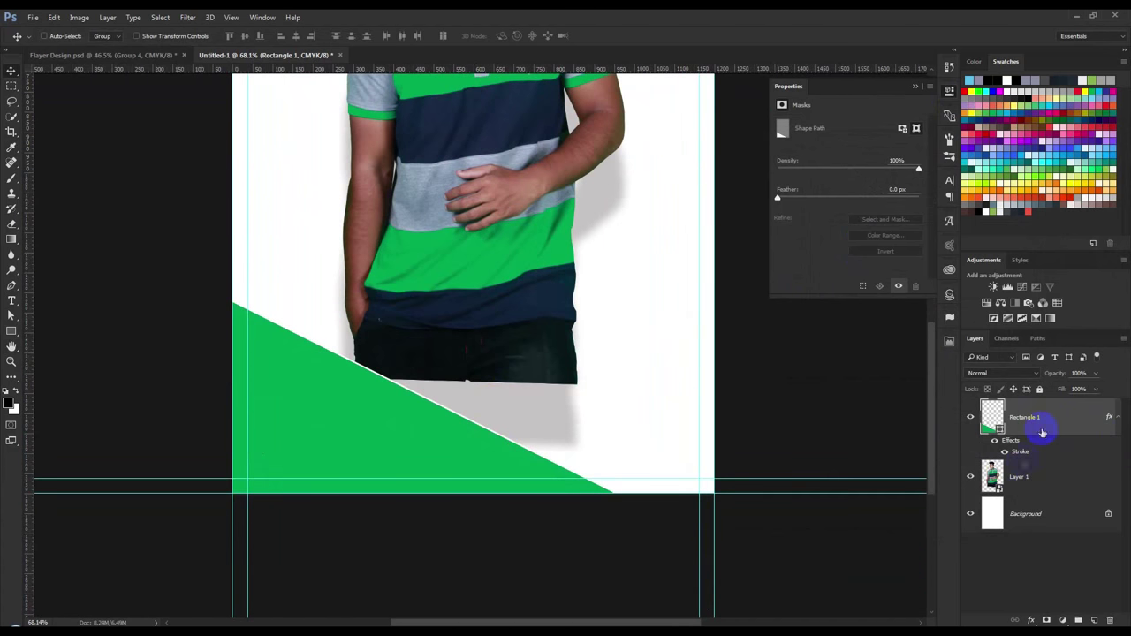
# - Duplicate Rectangle 1 as Rectangle 1 copy
pyautogui.rightClick(1042, 433)
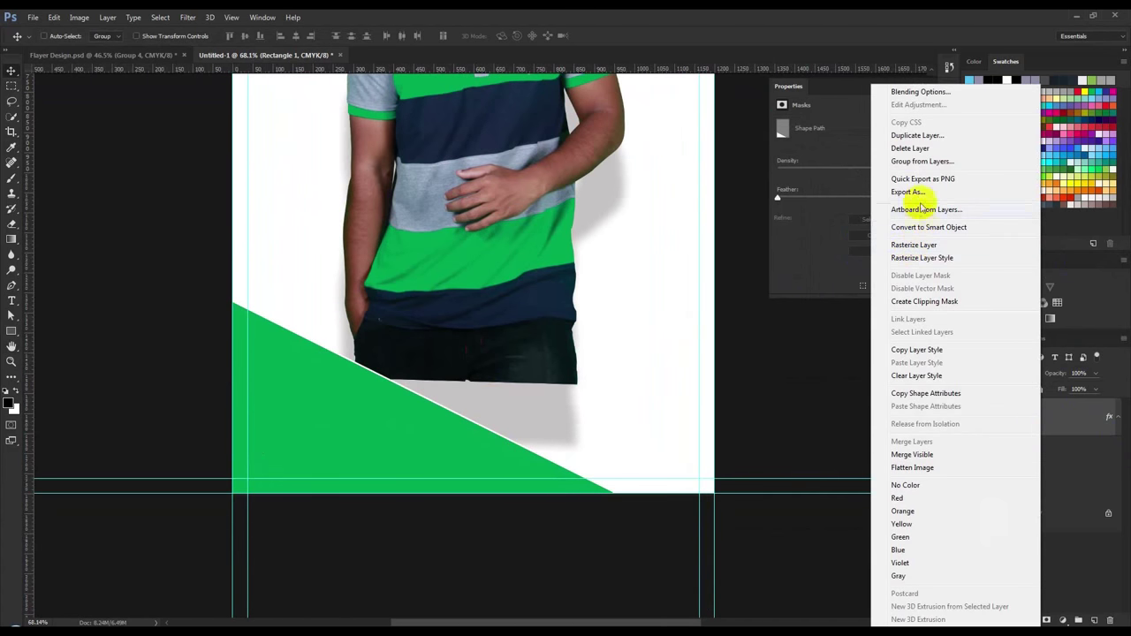
pyautogui.click(917, 135)
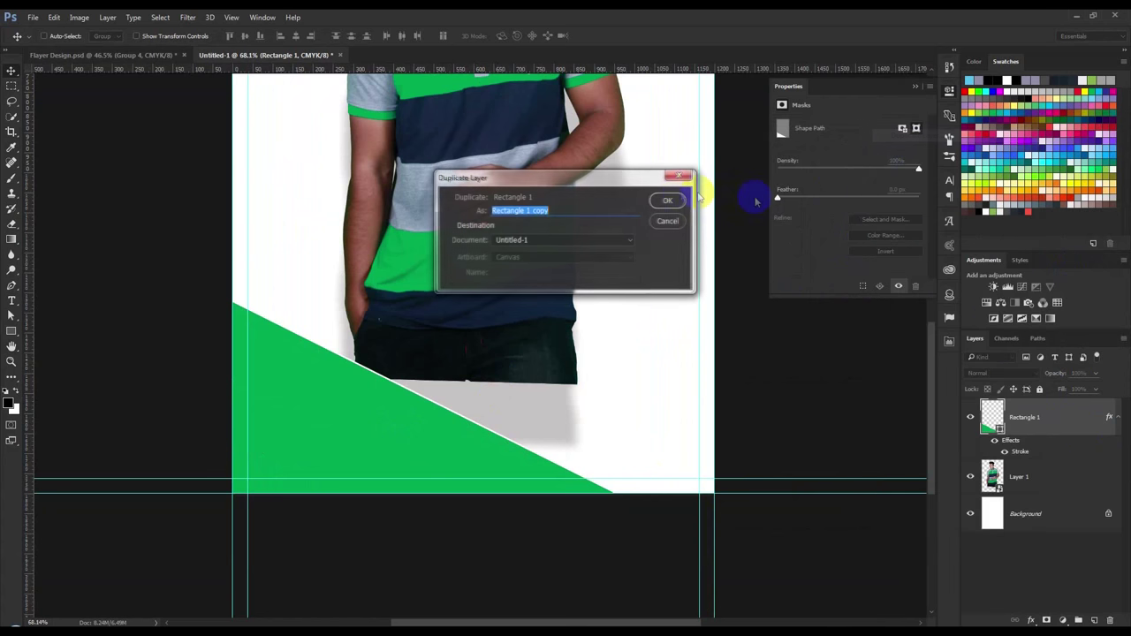
pyautogui.click(667, 201)
pyautogui.click(914, 88)
# - Rotate the copy to about 114.6°, enlarge it ~130%, and place it as a lower-right band
pyautogui.hotkey('ctrl', 't')
pyautogui.moveTo(787, 203)
pyautogui.mouseDown()
pyautogui.moveTo(656, 535)
pyautogui.moveTo(365, 489)
pyautogui.mouseUp()
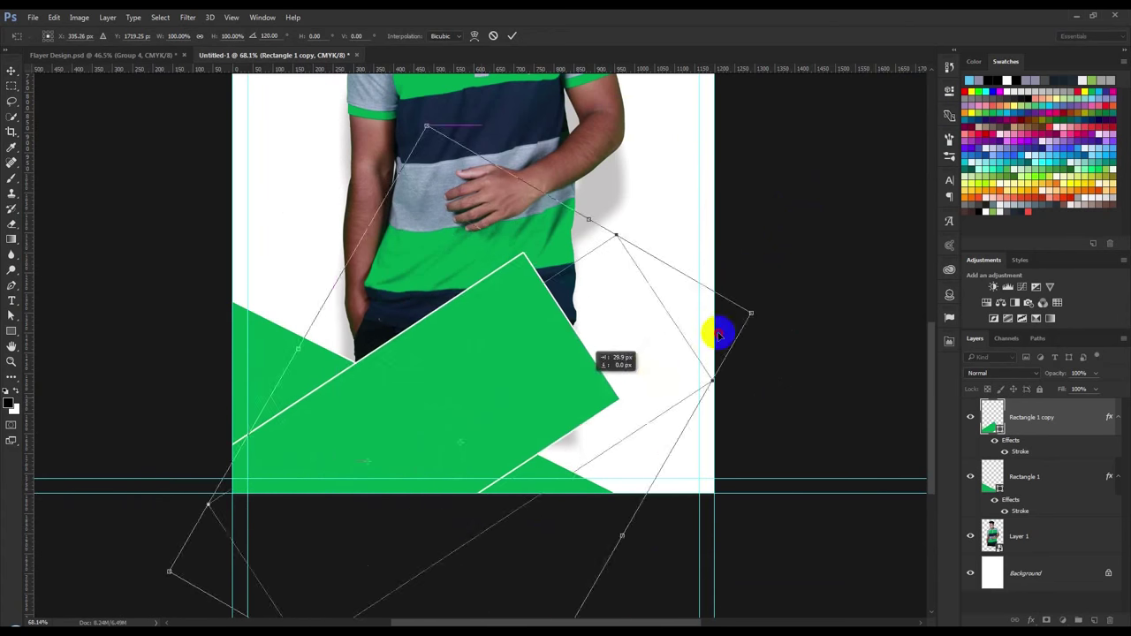
pyautogui.moveTo(365, 489); pyautogui.dragTo(677, 336)
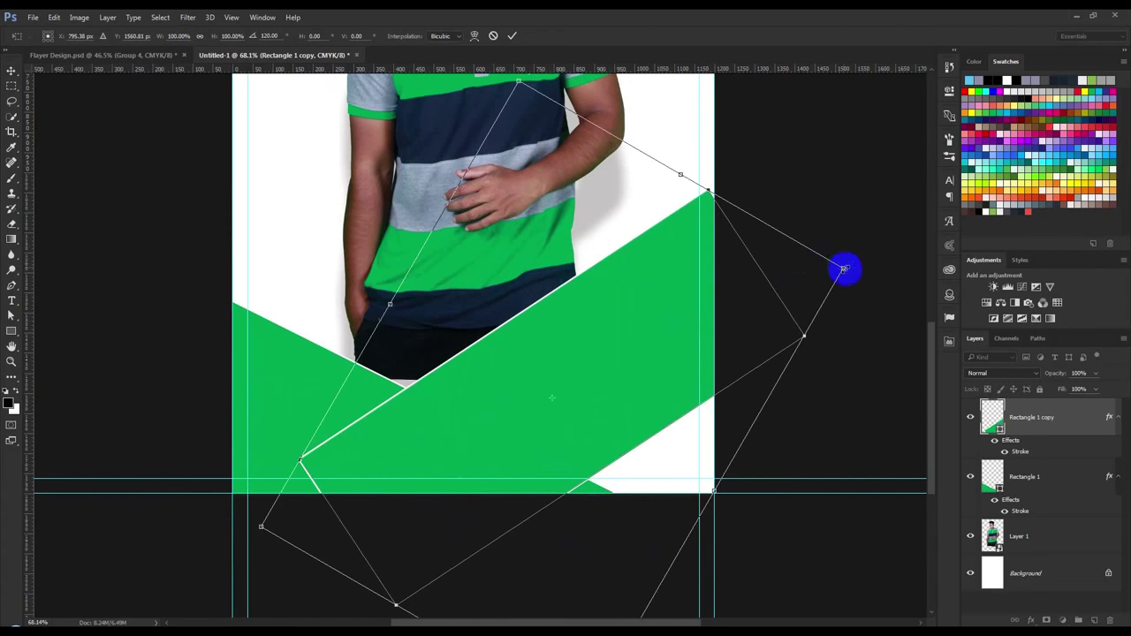
pyautogui.moveTo(849, 257); pyautogui.dragTo(924, 228)
pyautogui.moveTo(894, 353); pyautogui.dragTo(908, 341)
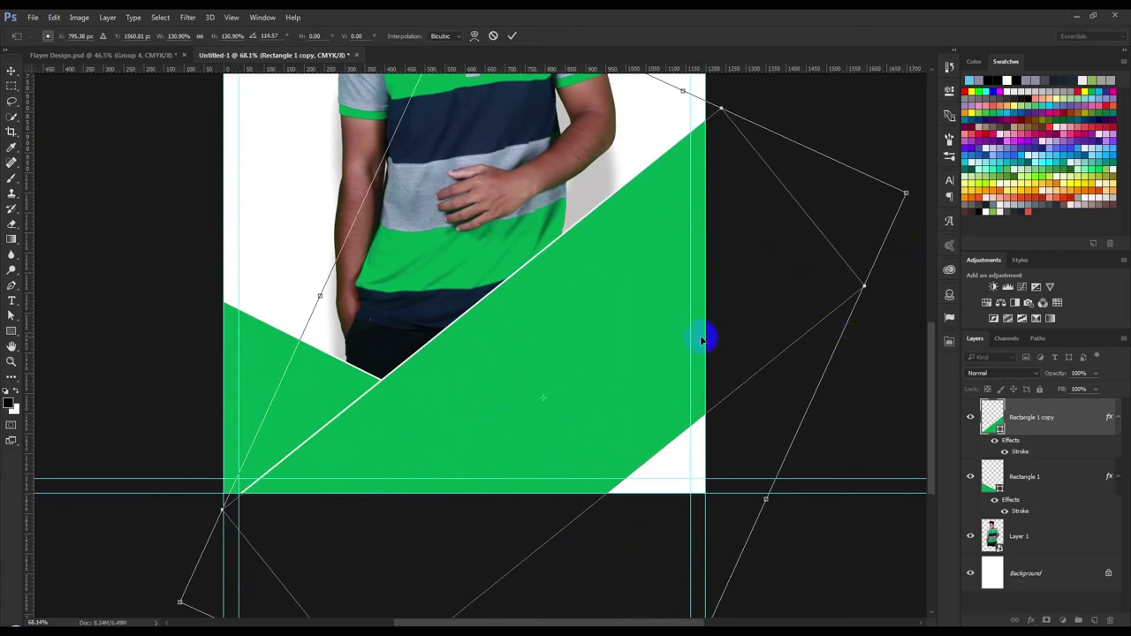
pyautogui.moveTo(707, 336); pyautogui.dragTo(727, 340)
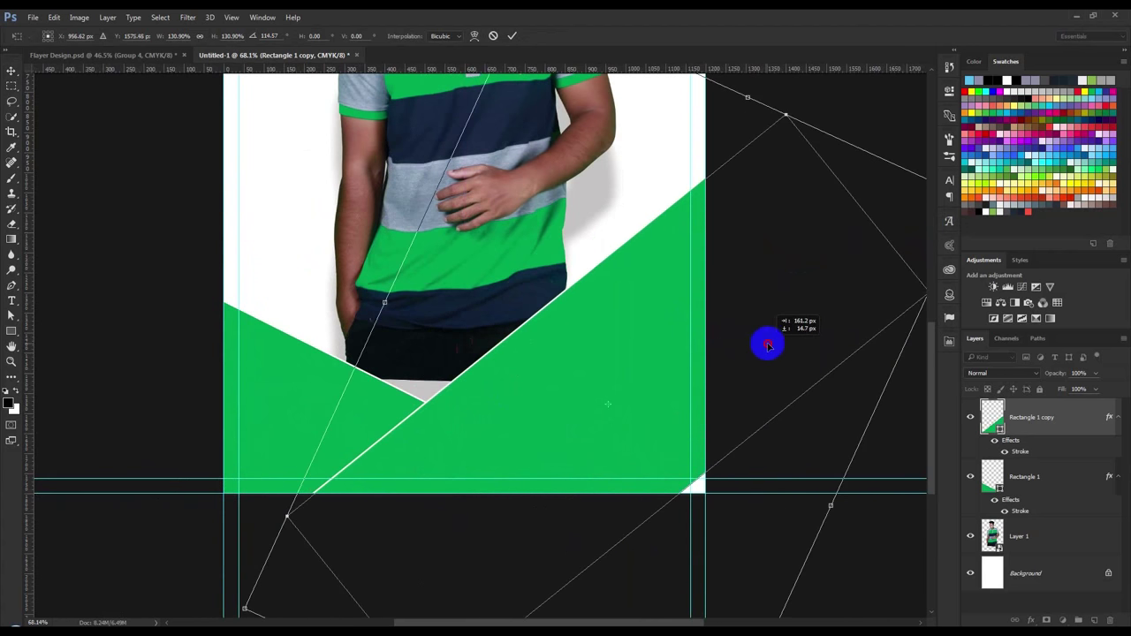
pyautogui.moveTo(727, 340); pyautogui.dragTo(775, 348)
pyautogui.moveTo(853, 520); pyautogui.dragTo(878, 505)
pyautogui.moveTo(742, 479); pyautogui.dragTo(752, 412)
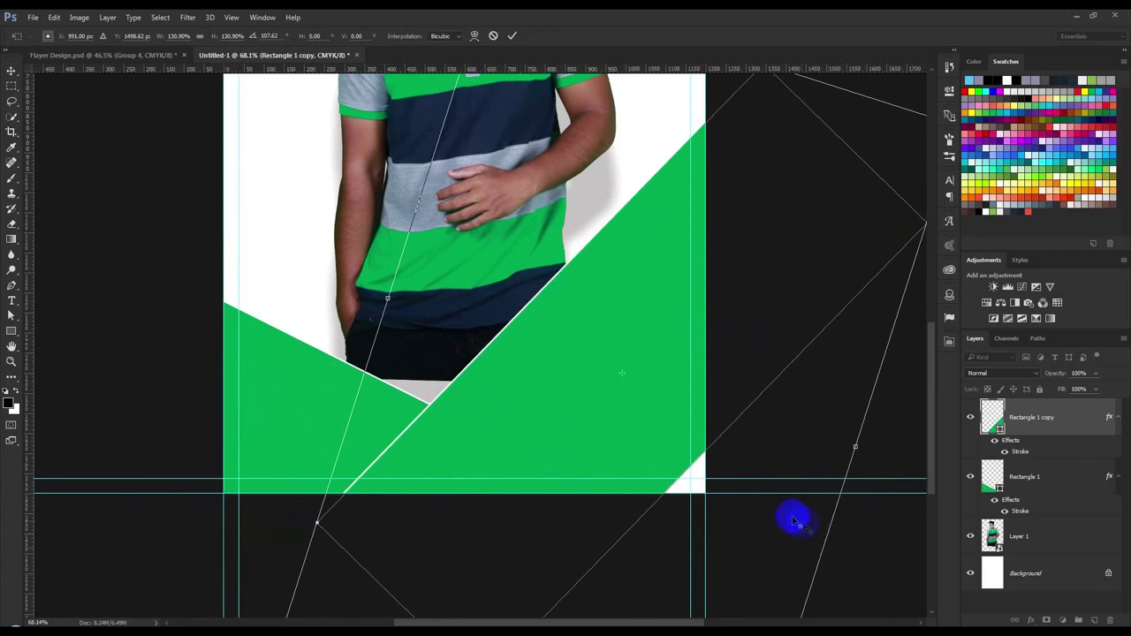
pyautogui.scroll(-2, 780, 509)
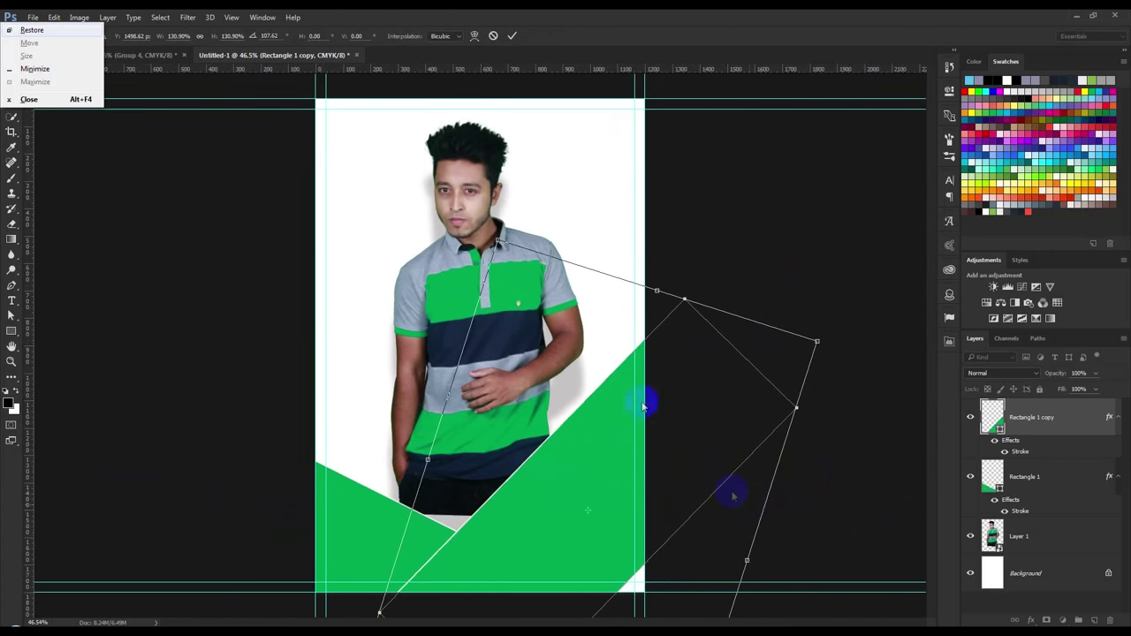
pyautogui.doubleClick(629, 403)
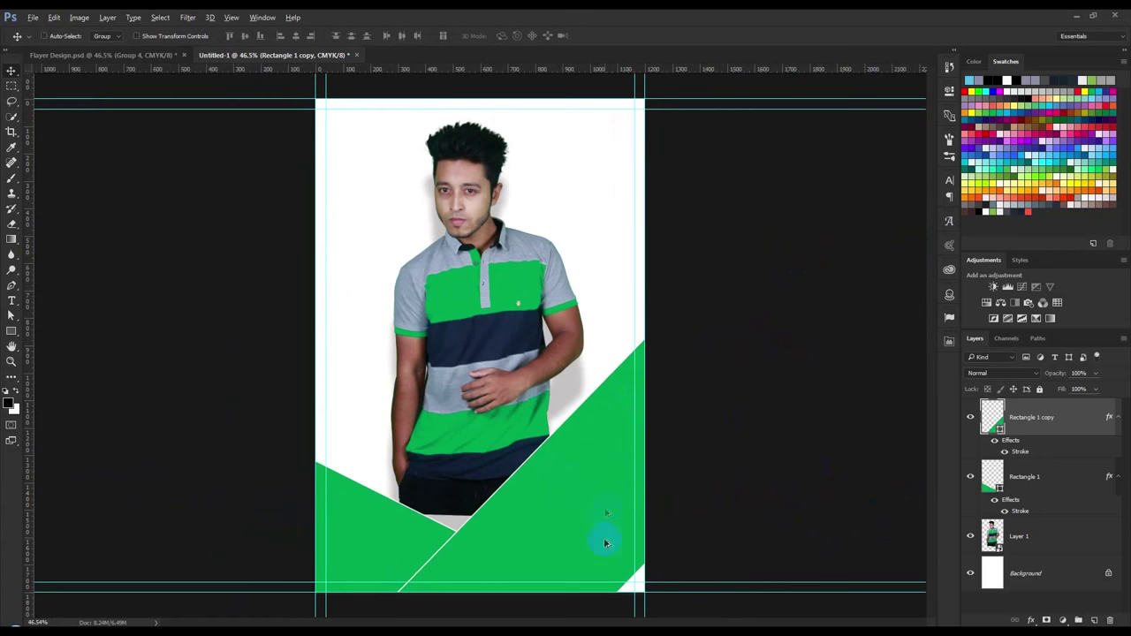
pyautogui.scroll(1, 605, 543)
pyautogui.scroll(-3, 578, 555)
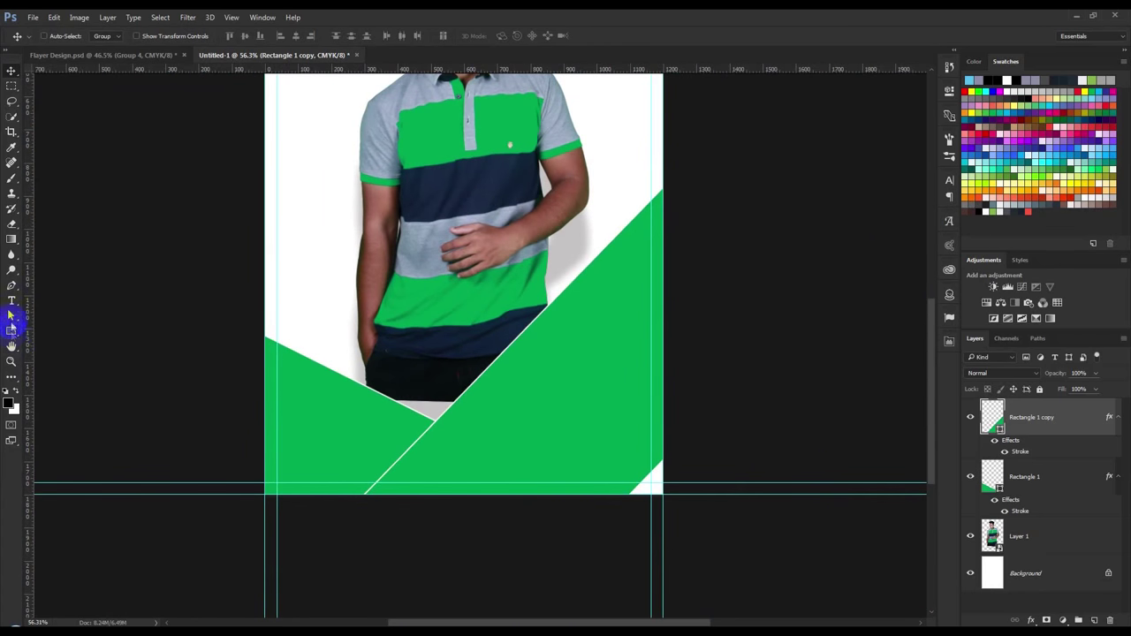
# - Extend the band's lower-right path segment outward with Direct Selection
pyautogui.moveTo(10, 316); pyautogui.dragTo(68, 327)
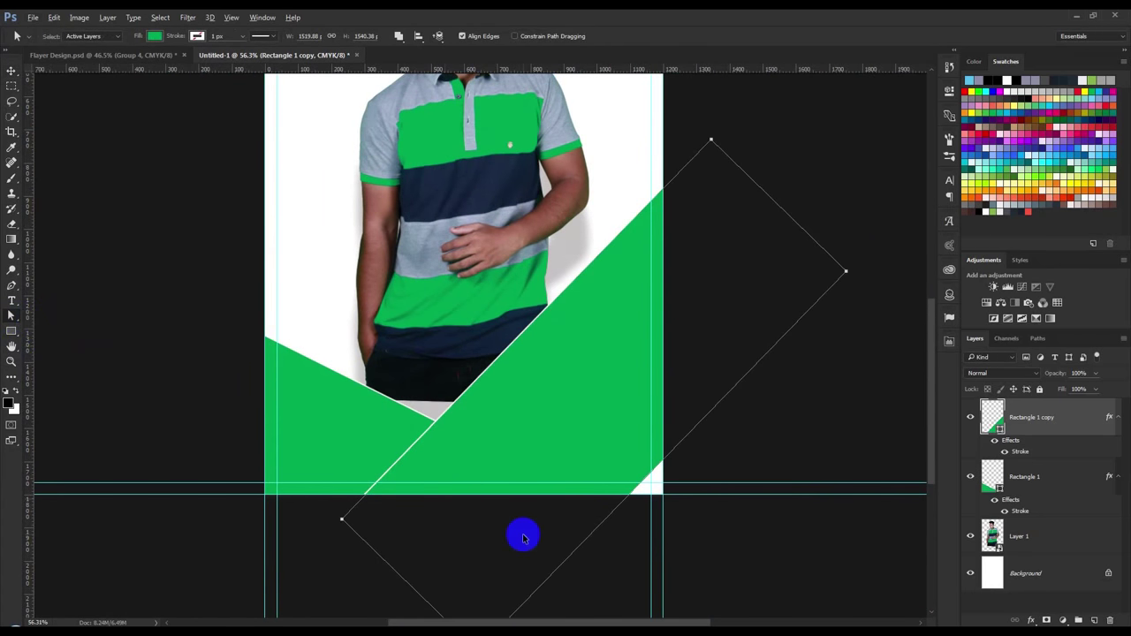
pyautogui.scroll(-1, 522, 536)
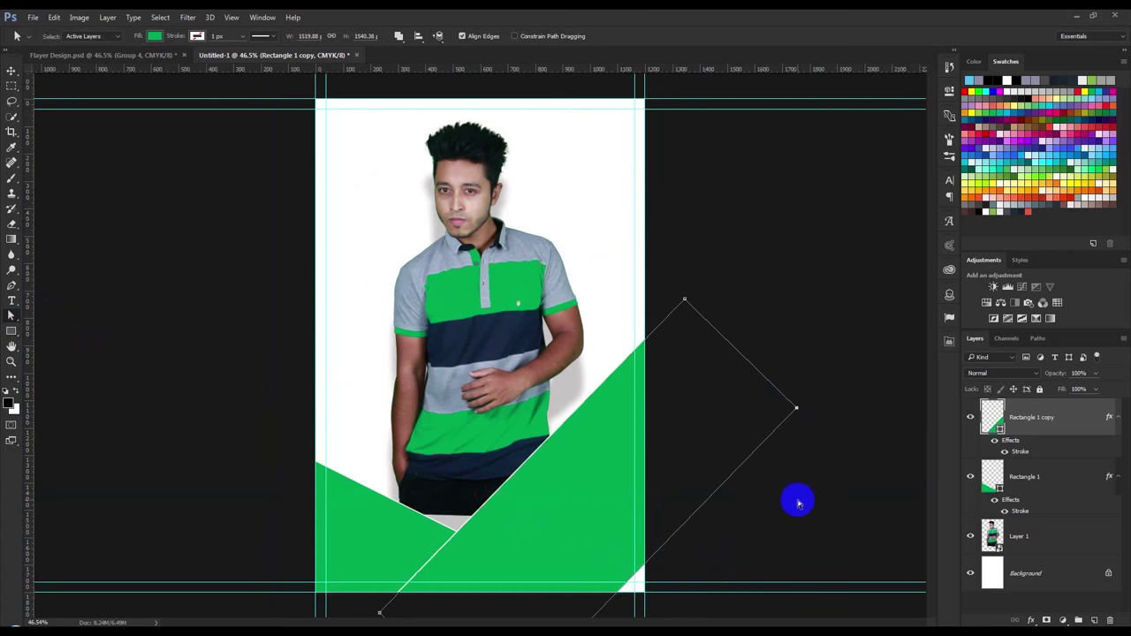
pyautogui.scroll(-1, 797, 502)
pyautogui.scroll(-1, 588, 607)
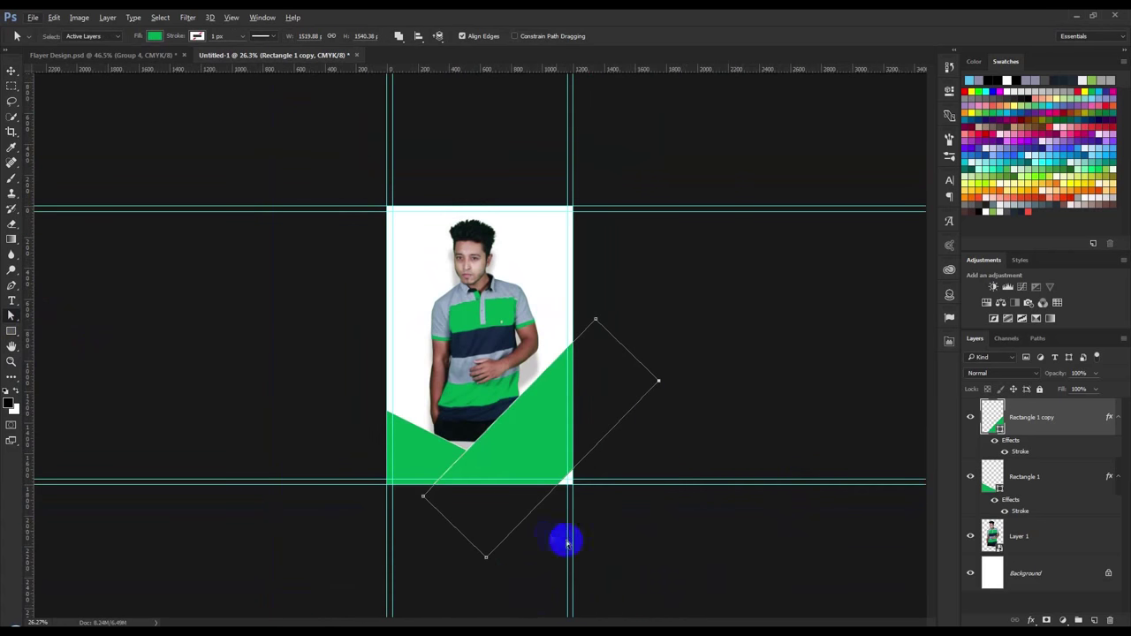
pyautogui.moveTo(686, 403); pyautogui.dragTo(641, 366)
pyautogui.moveTo(523, 571); pyautogui.dragTo(459, 544)
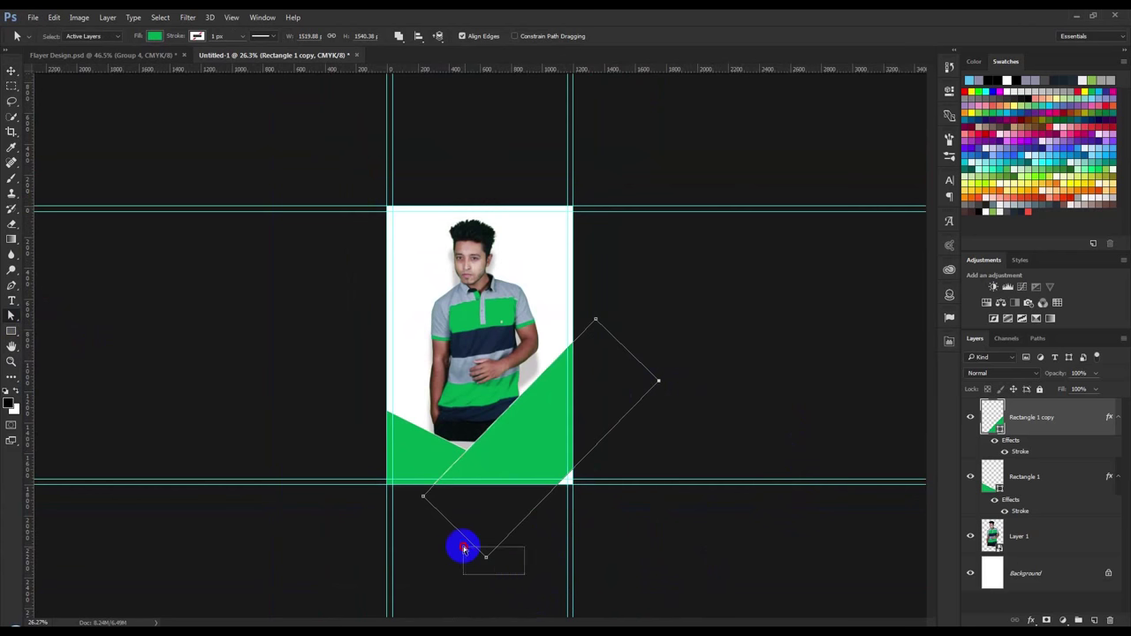
pyautogui.moveTo(565, 475); pyautogui.dragTo(583, 495)
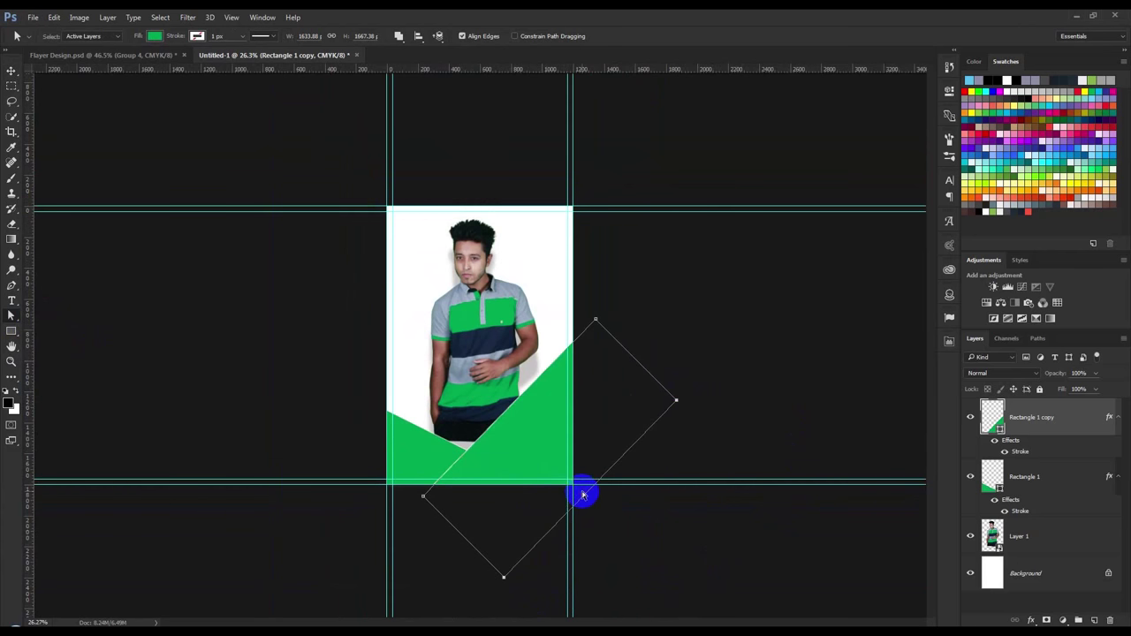
pyautogui.click(12, 72)
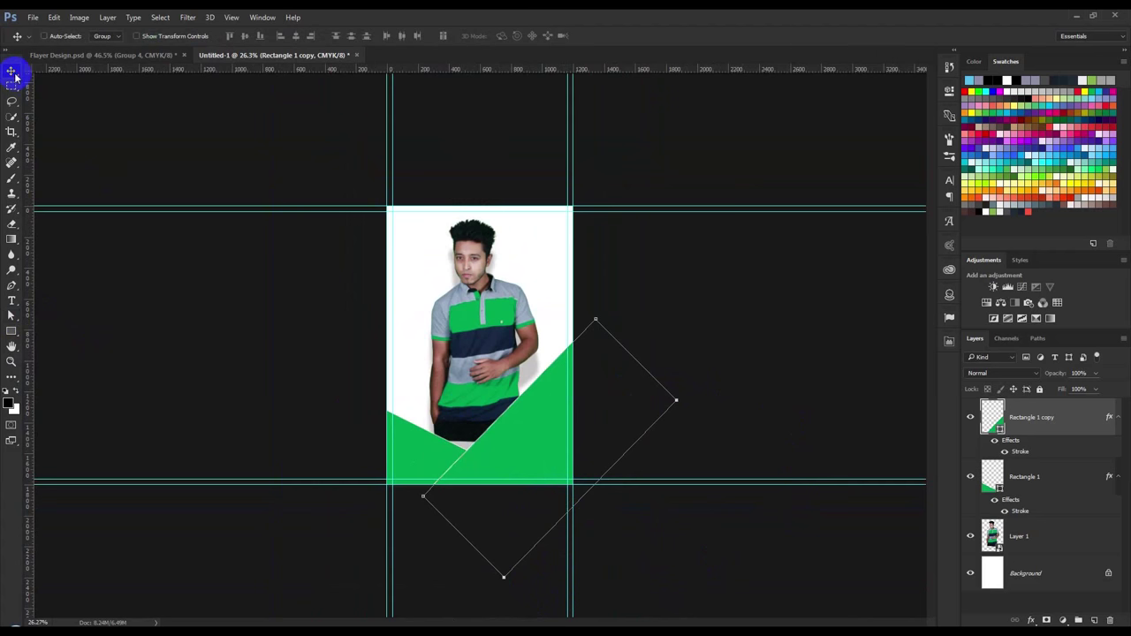
pyautogui.hotkey('ctrl', '+')
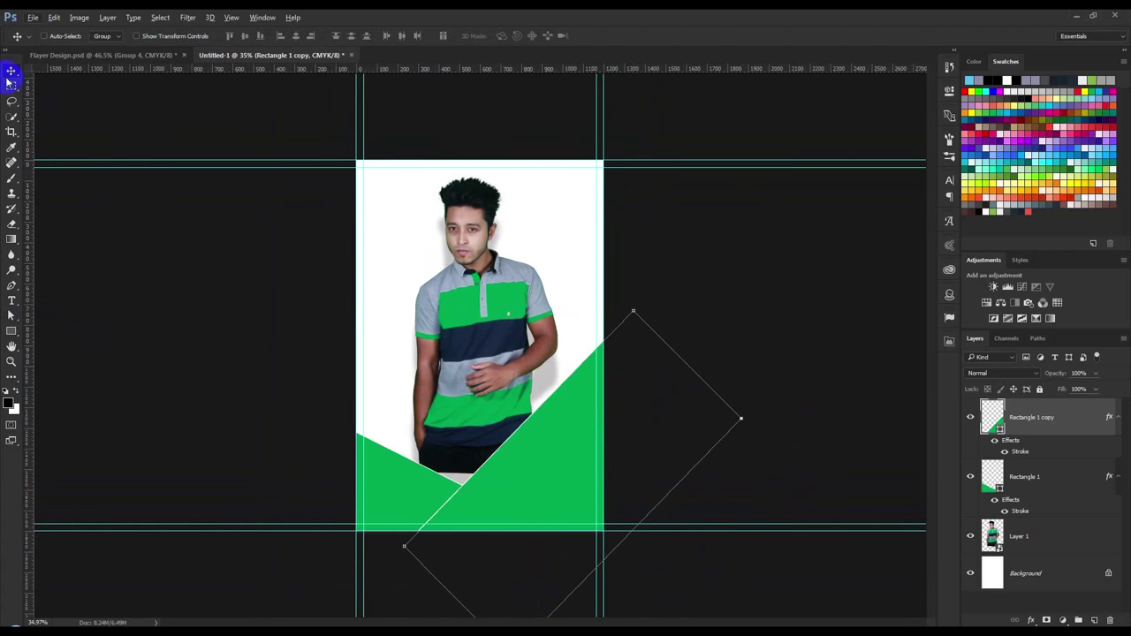
# - Fill Rectangle 1 copy with dark grey-blue #263238
pyautogui.doubleClick(987, 415)
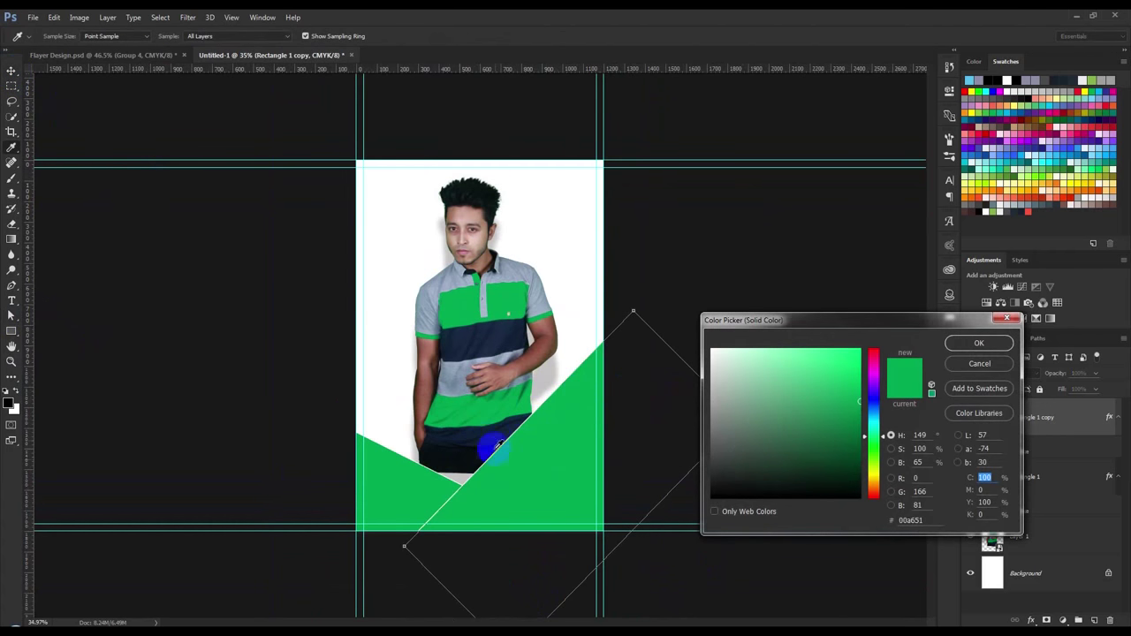
pyautogui.click(499, 331)
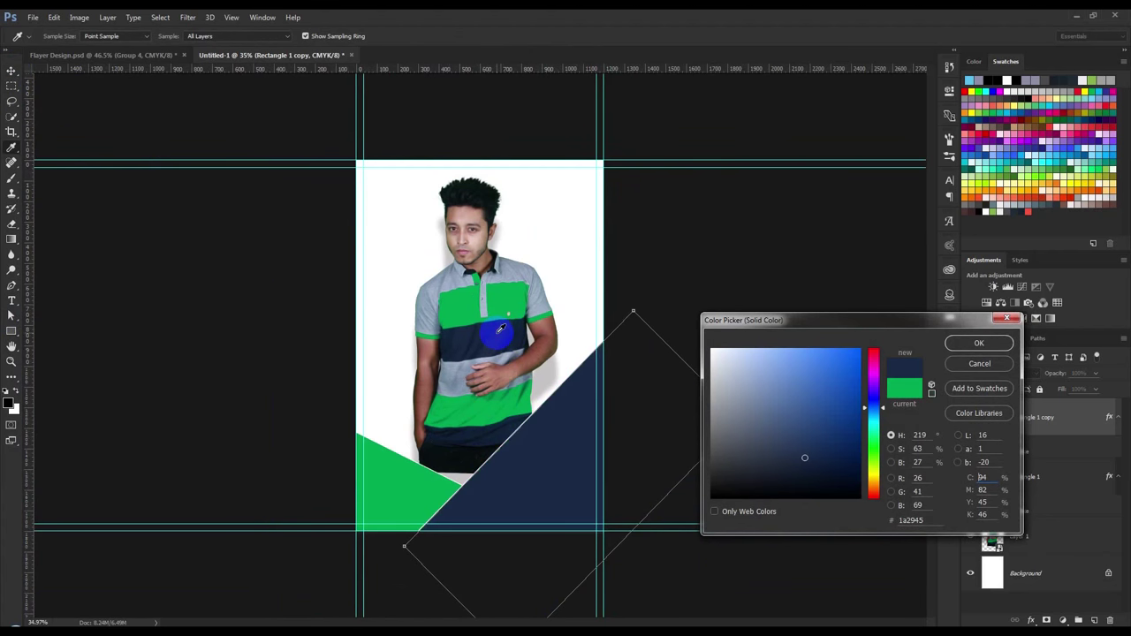
pyautogui.click(455, 455)
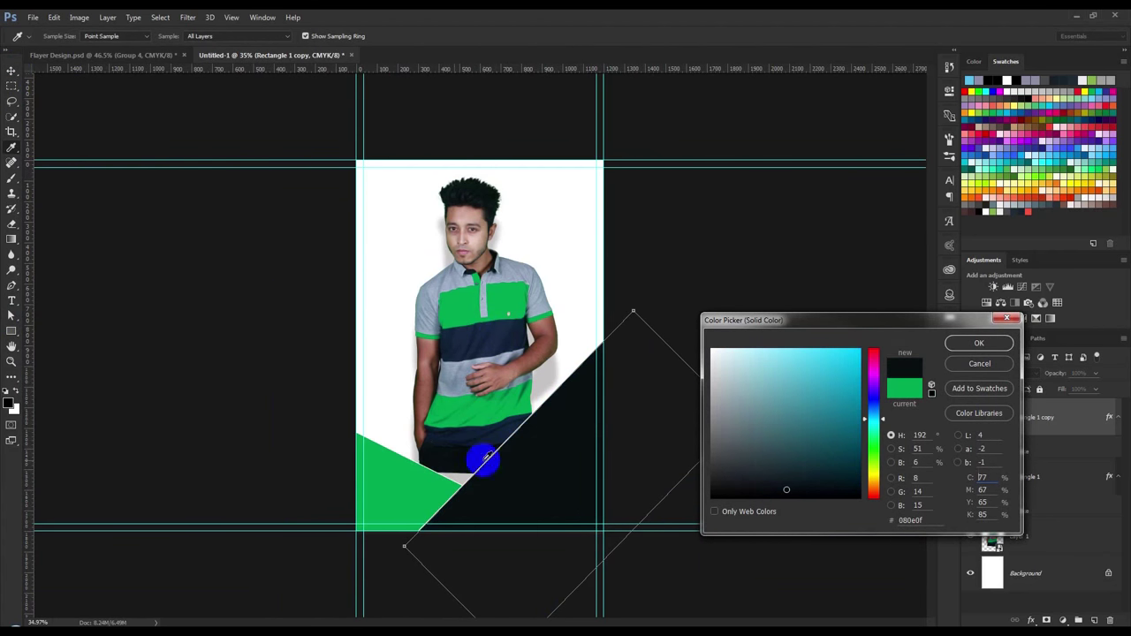
pyautogui.click(981, 205)
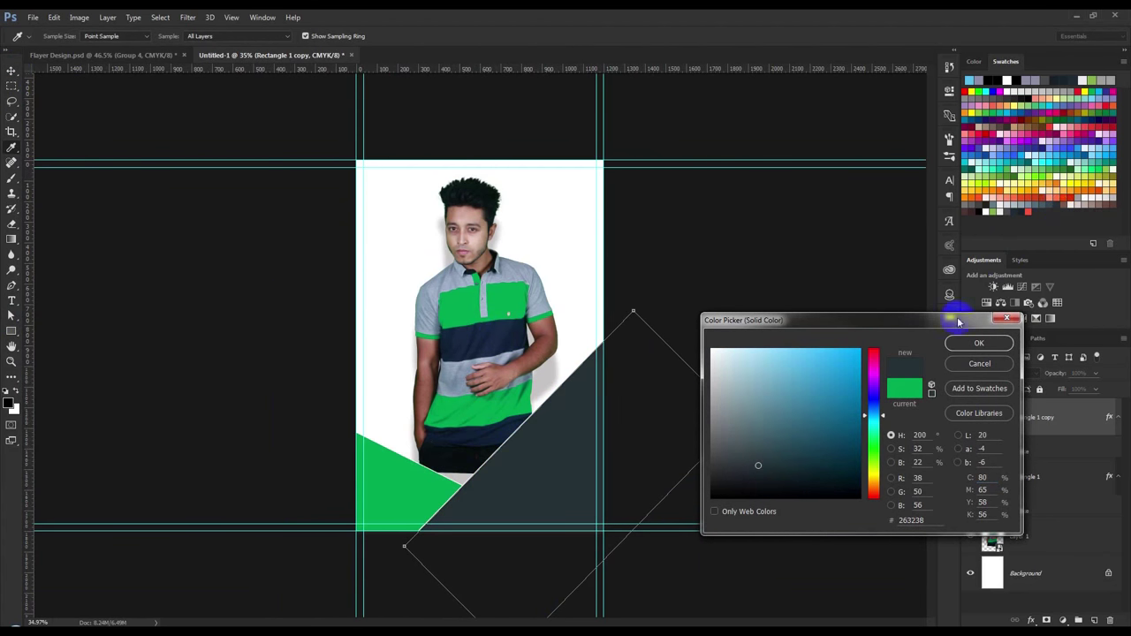
pyautogui.click(978, 343)
pyautogui.press('v')
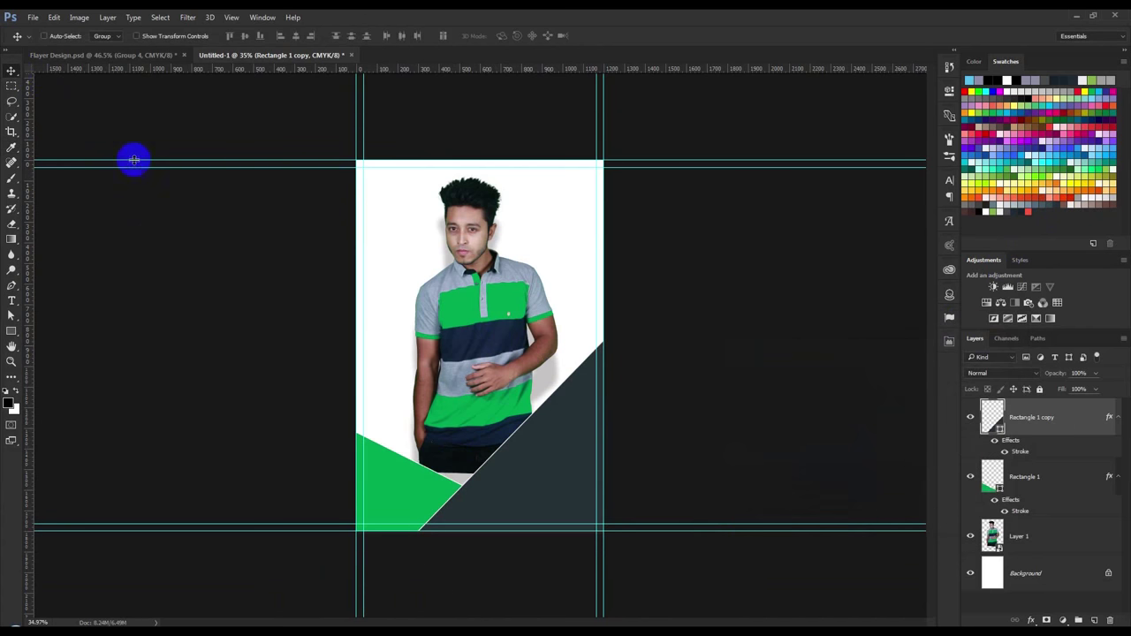
pyautogui.scroll(3, 495, 415)
pyautogui.scroll(-1, 613, 538)
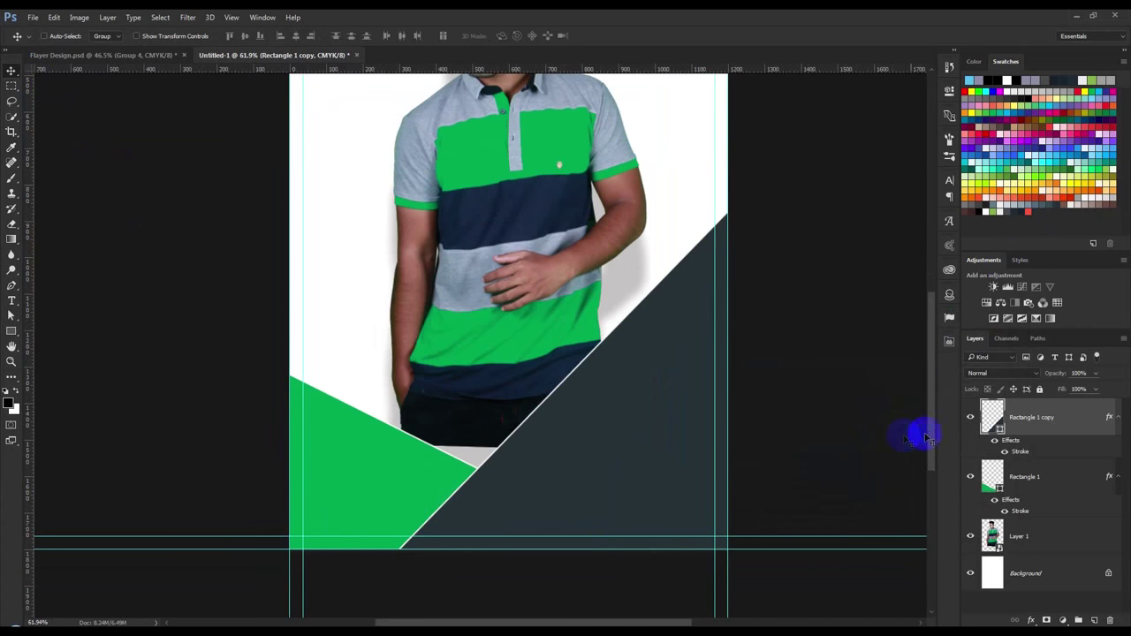
# - Duplicate the dark diagonal band as Rectangle 1 copy 2
pyautogui.click(1118, 419)
pyautogui.rightClick(1033, 416)
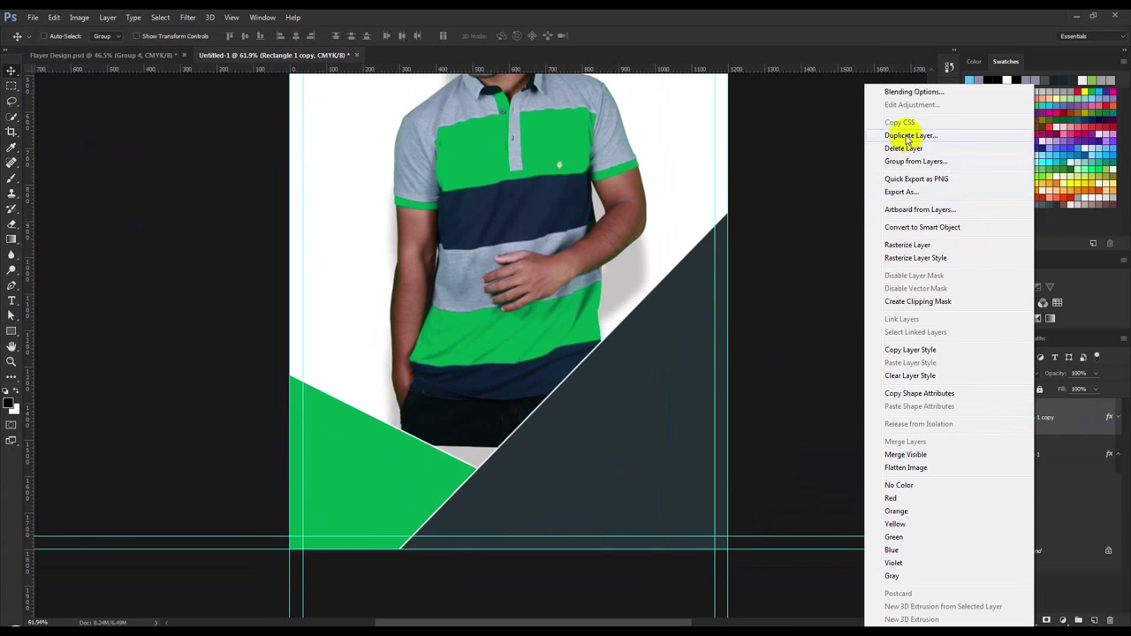
pyautogui.click(910, 135)
pyautogui.click(664, 201)
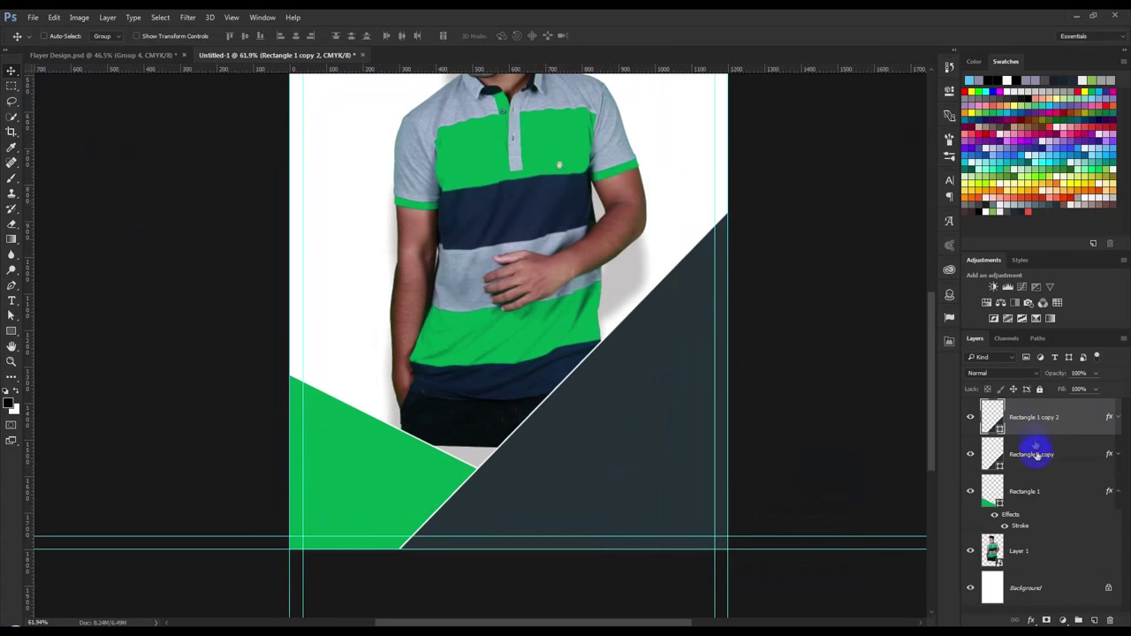
# - Clip Rectangle 1 copy to the green shape, remove its stroke, shift it left and fill it black
pyautogui.click(1036, 454)
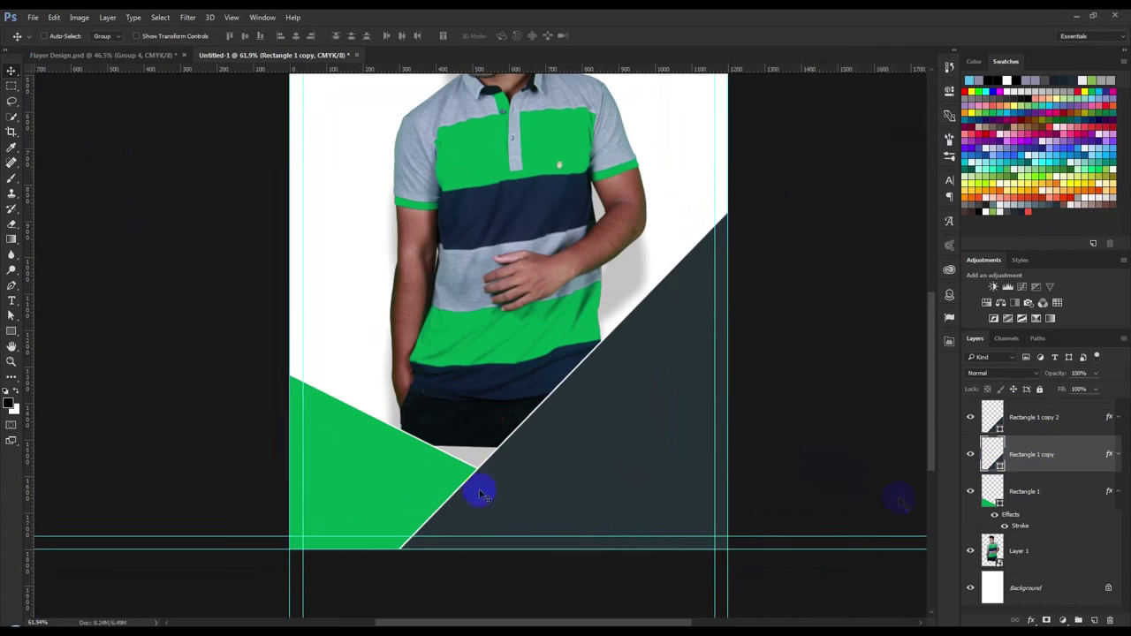
pyautogui.rightClick(1086, 451)
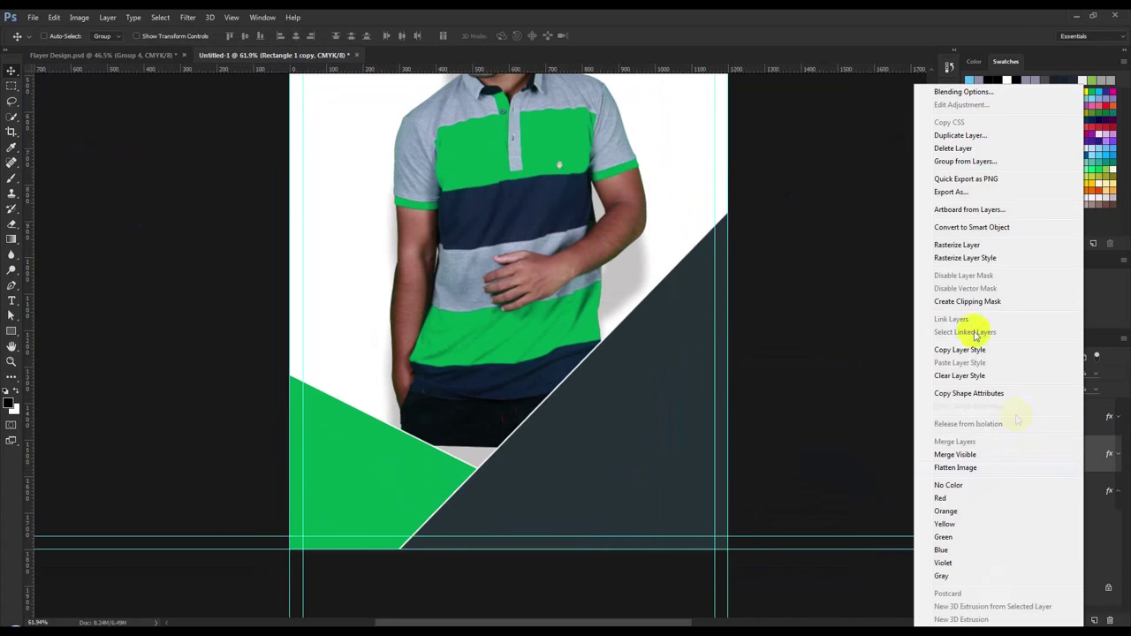
pyautogui.click(972, 303)
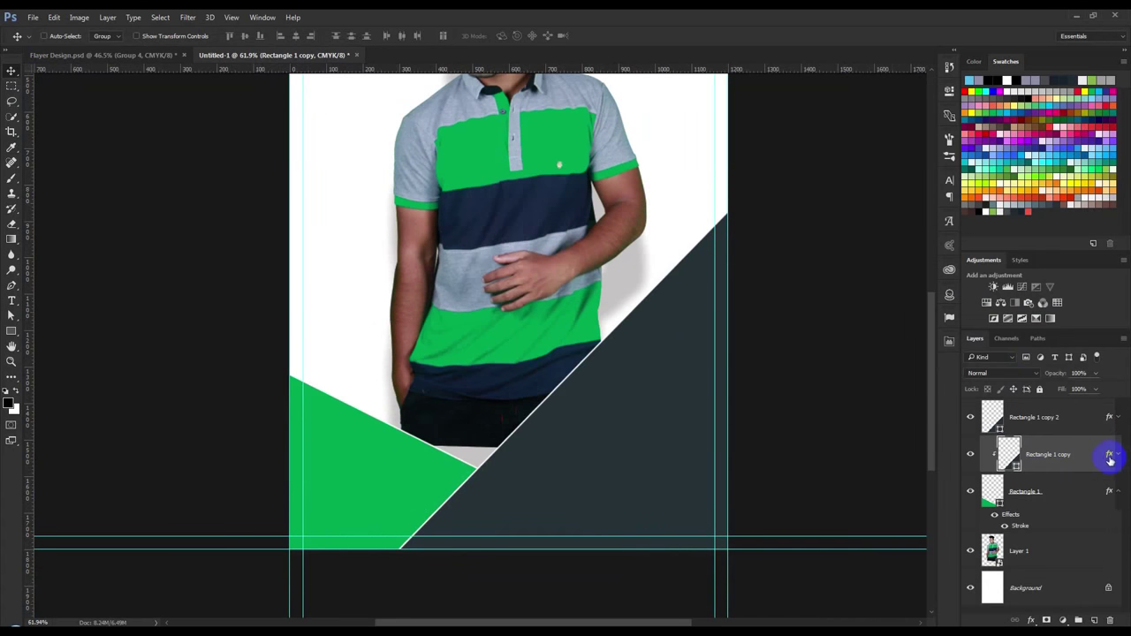
pyautogui.moveTo(1110, 454); pyautogui.dragTo(1116, 618)
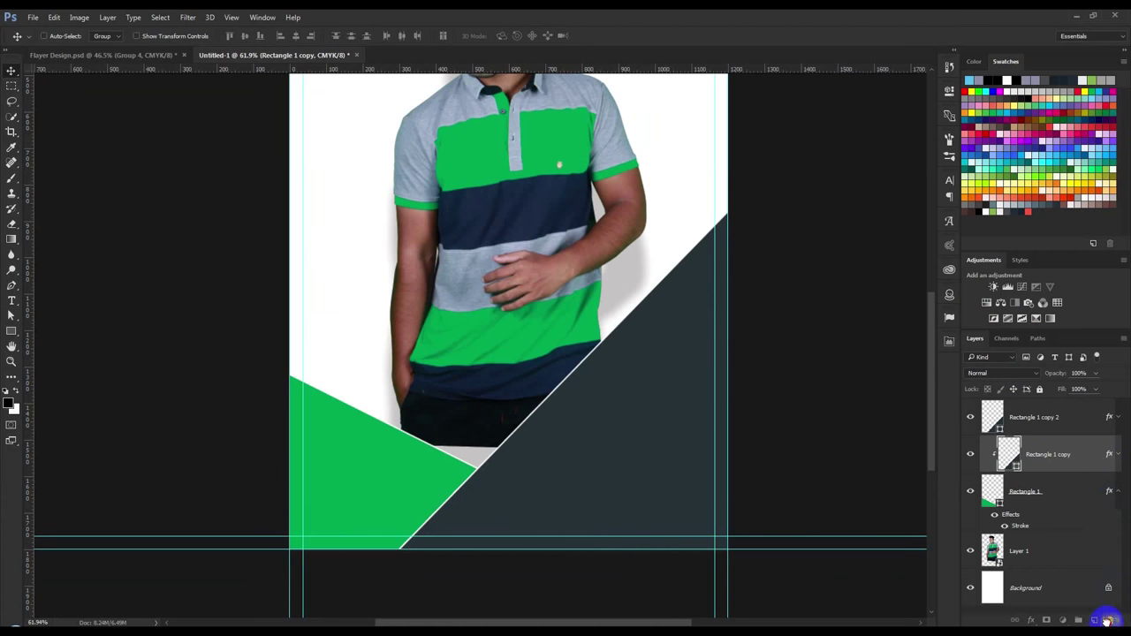
pyautogui.moveTo(625, 456); pyautogui.dragTo(599, 456)
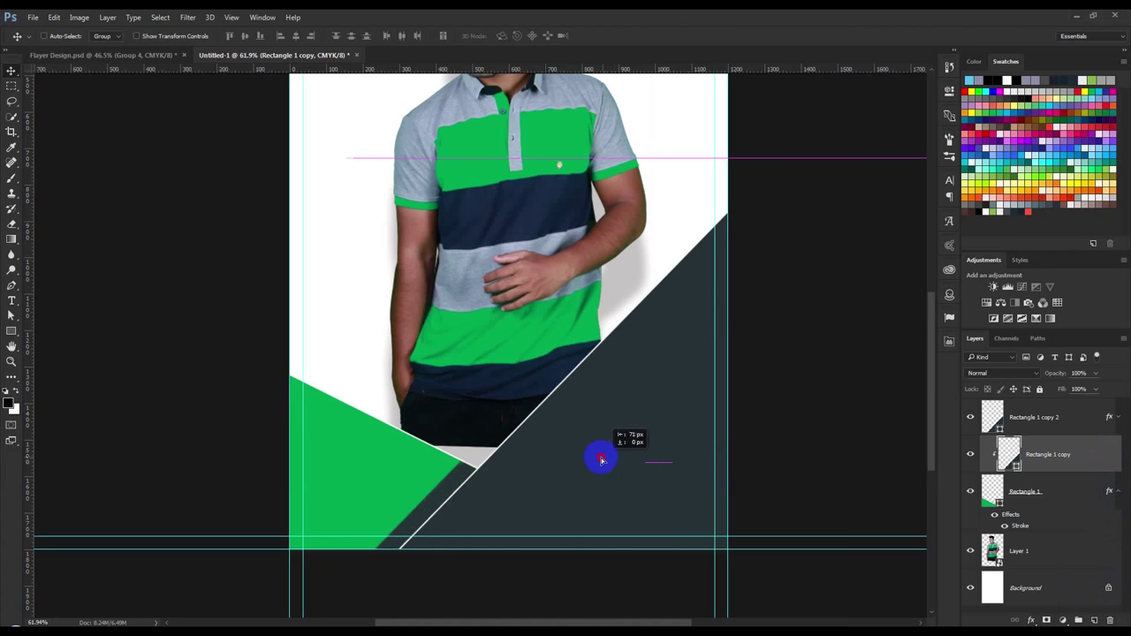
pyautogui.doubleClick(1007, 452)
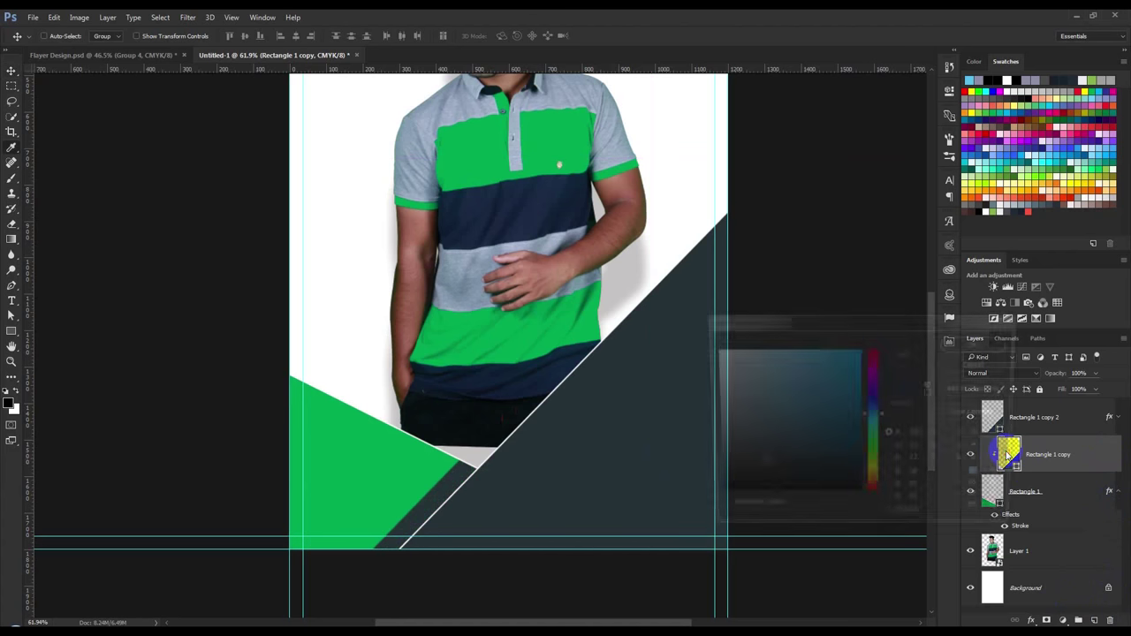
pyautogui.click(483, 514)
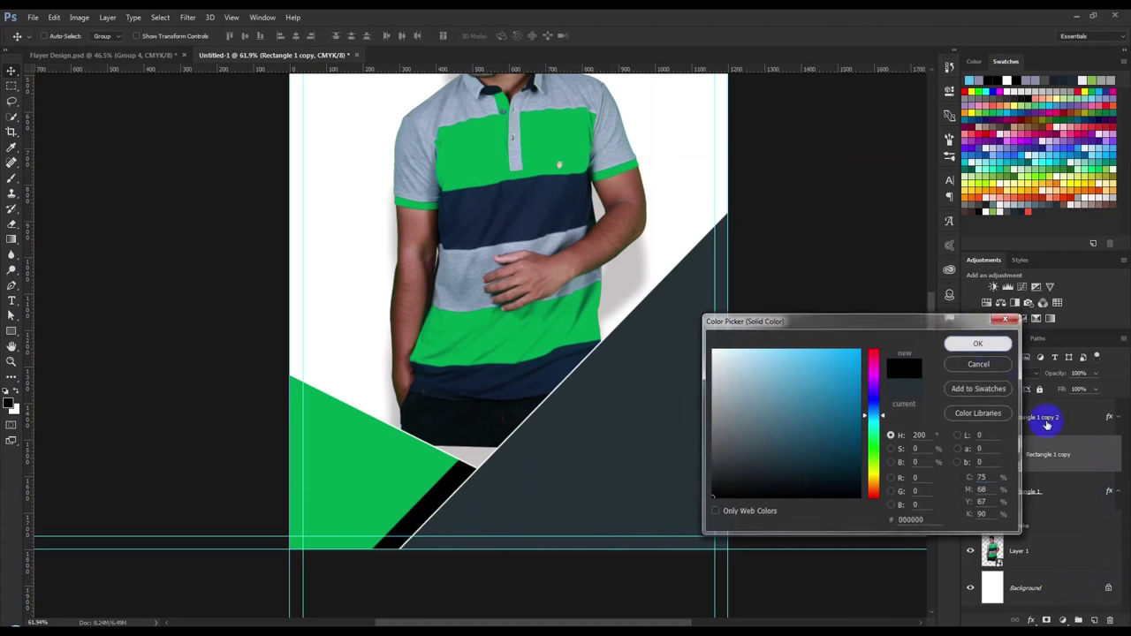
pyautogui.click(979, 343)
pyautogui.click(184, 17)
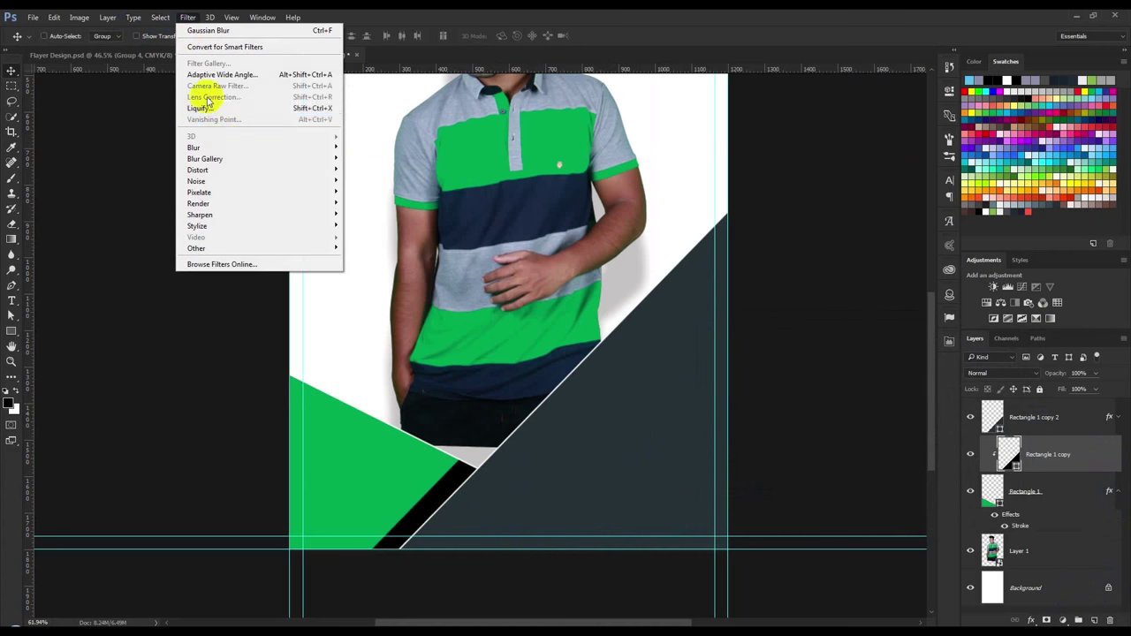
# - Give the black strip a 72.6 px Gaussian Blur smart filter and lower it to 96% opacity
pyautogui.click(374, 191)
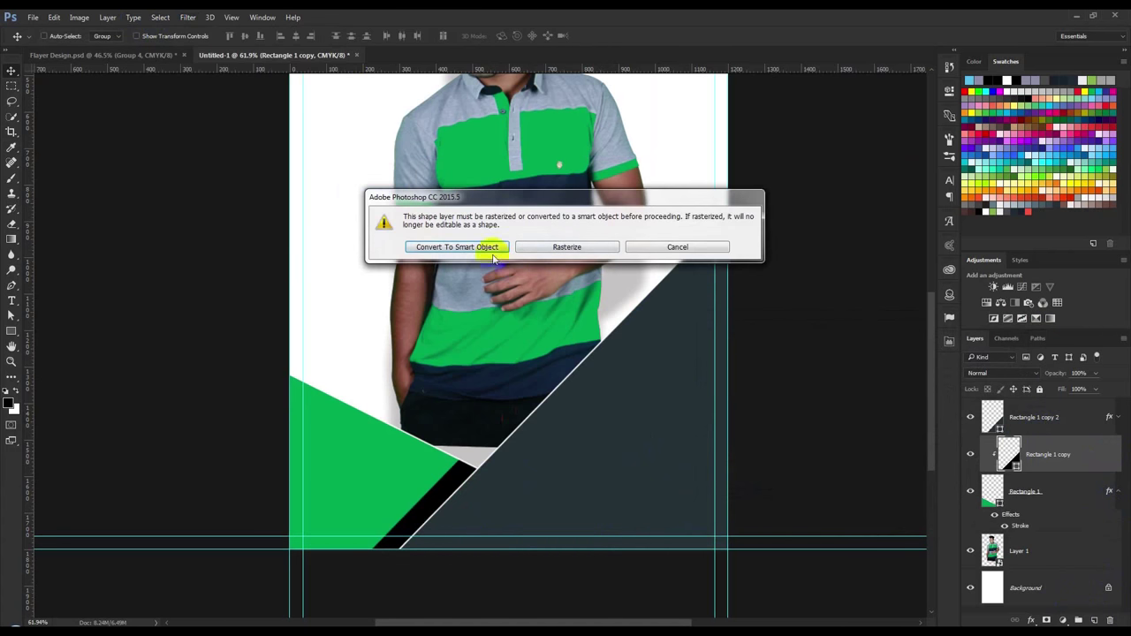
pyautogui.click(459, 248)
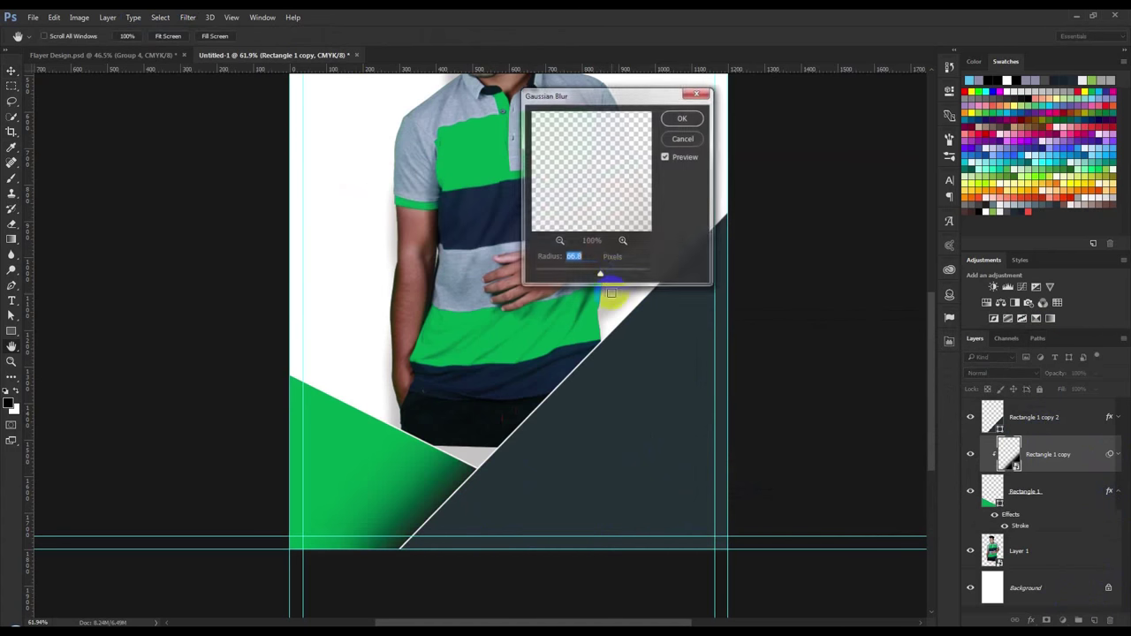
pyautogui.moveTo(599, 278); pyautogui.dragTo(595, 278)
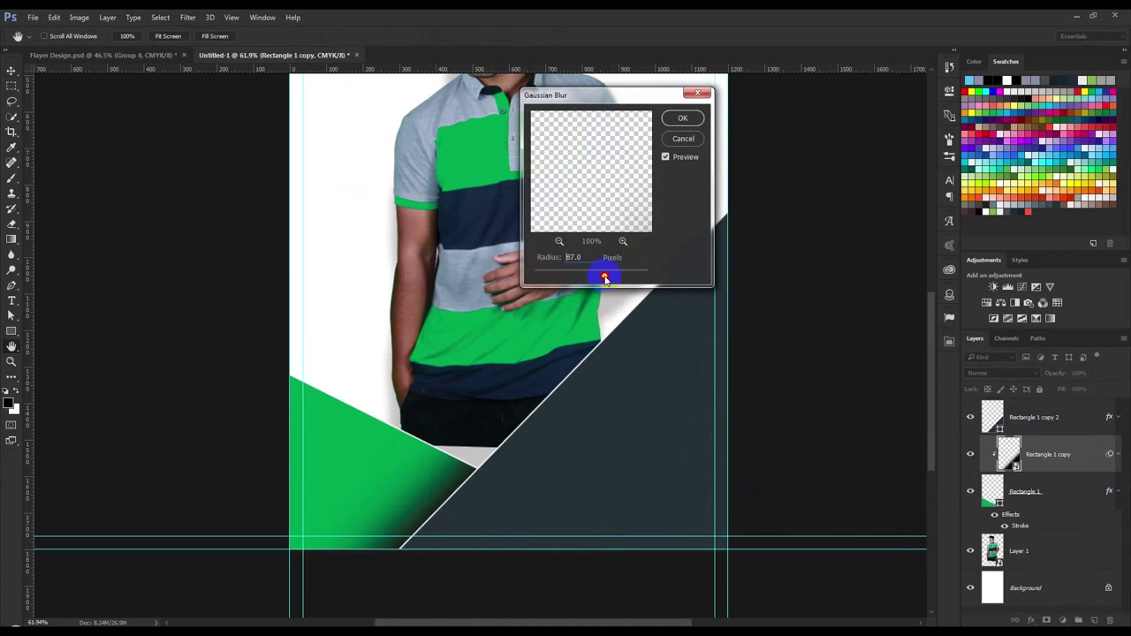
pyautogui.click(682, 119)
pyautogui.press('v')
pyautogui.moveTo(505, 459); pyautogui.dragTo(512, 468)
pyautogui.moveTo(1056, 378); pyautogui.dragTo(1045, 372)
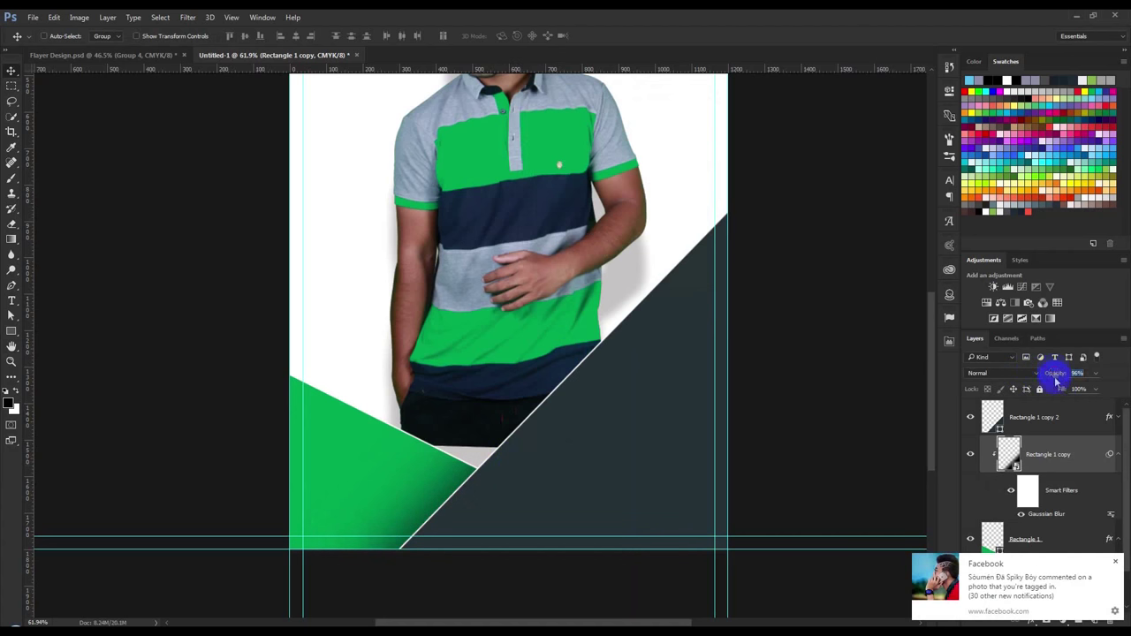
pyautogui.click(1115, 562)
pyautogui.hotkey('ctrl', '0')
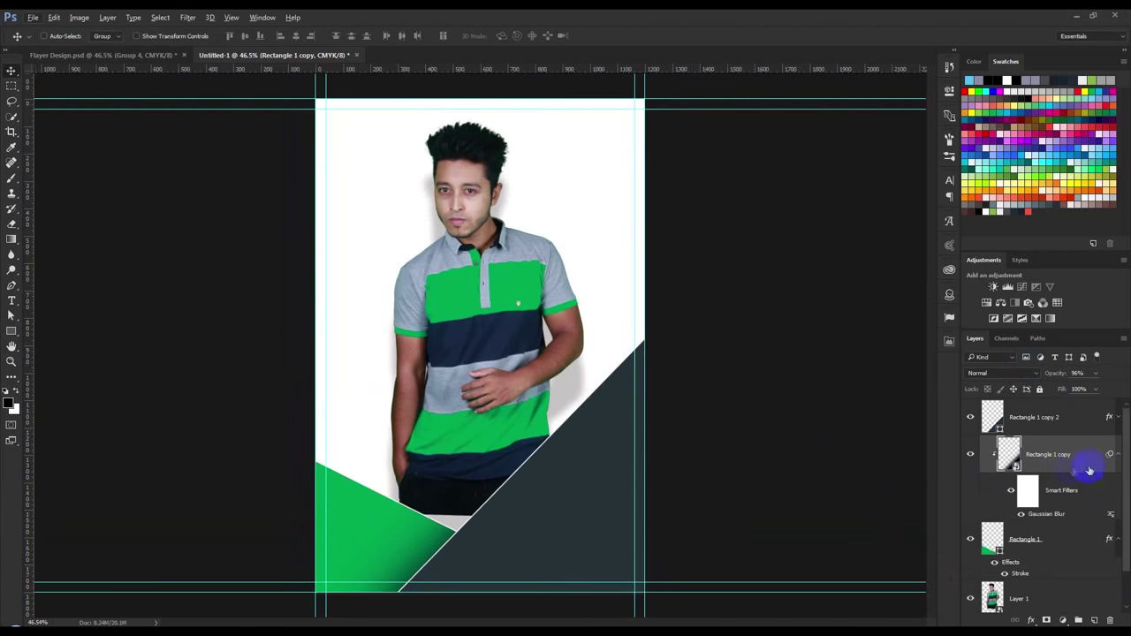
# - Set the blurred strip to Multiply blending, checking it against the Flayer Design reference
pyautogui.click(1117, 461)
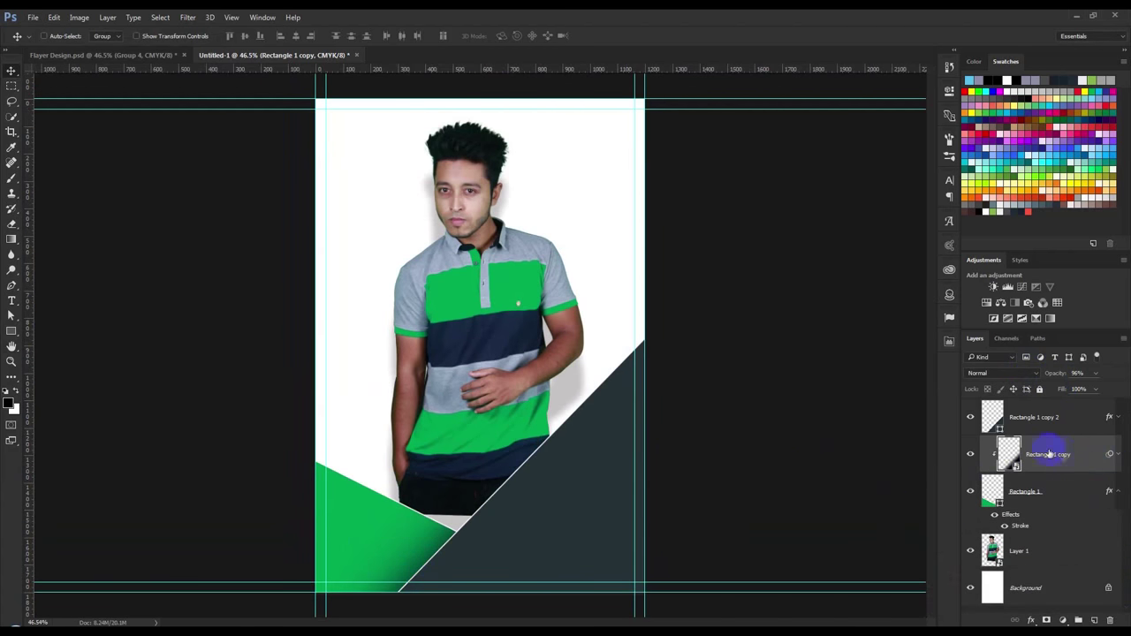
pyautogui.click(998, 373)
pyautogui.click(983, 412)
pyautogui.click(669, 400)
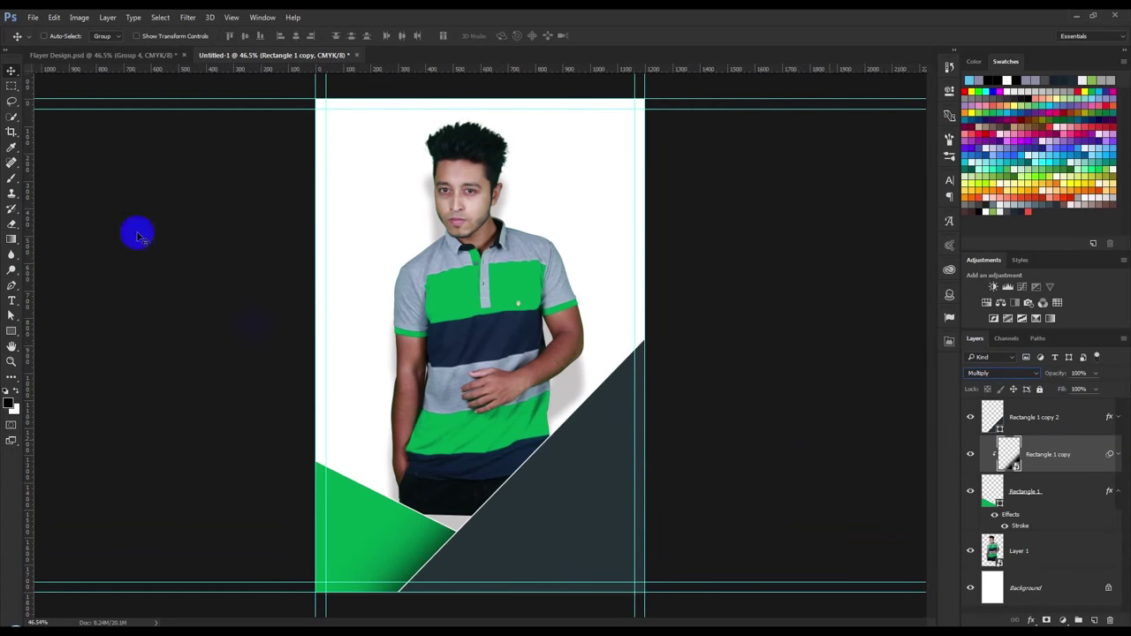
pyautogui.click(12, 330)
pyautogui.click(127, 55)
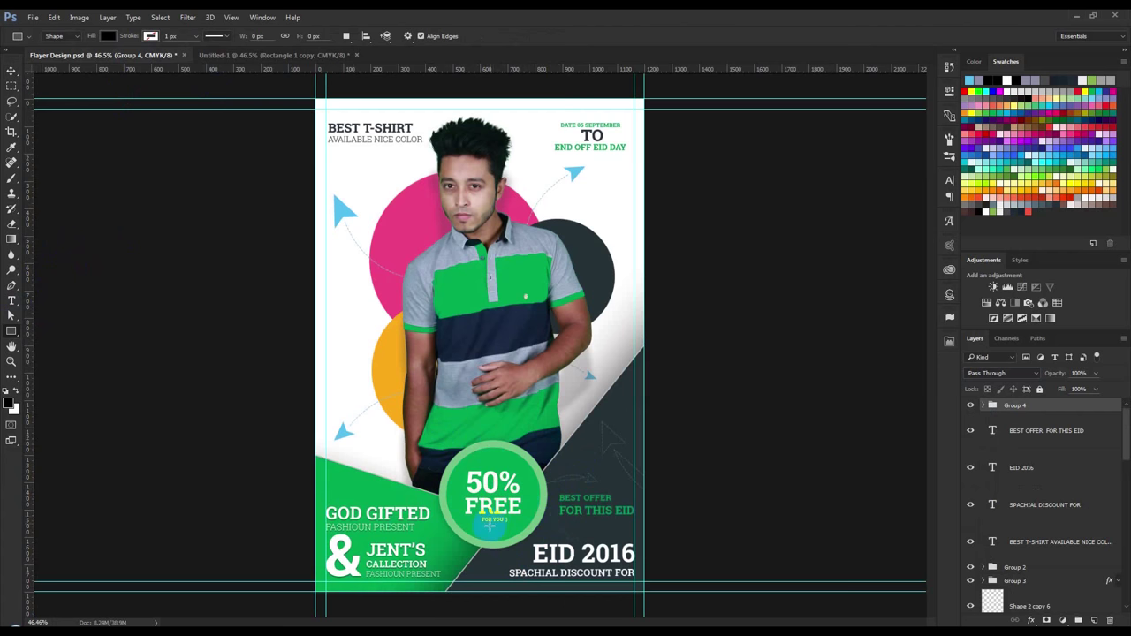
pyautogui.click(255, 55)
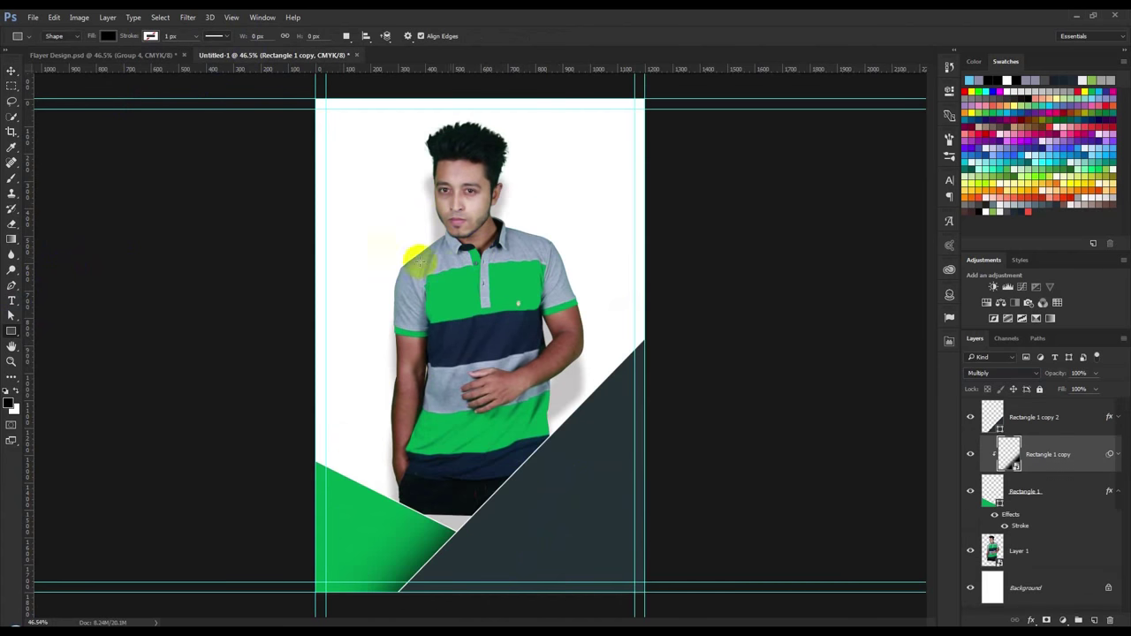
# - Group the three Rectangle band layers together
pyautogui.click(1039, 420)
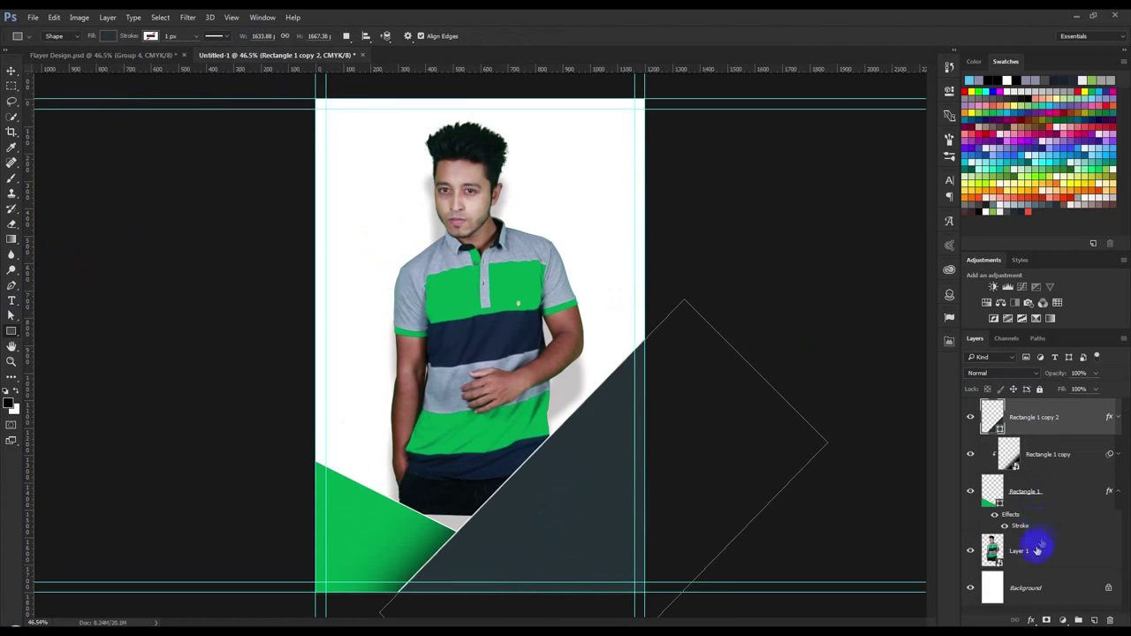
pyautogui.keyDown('shift'); pyautogui.click(1030, 510); pyautogui.keyUp('shift')
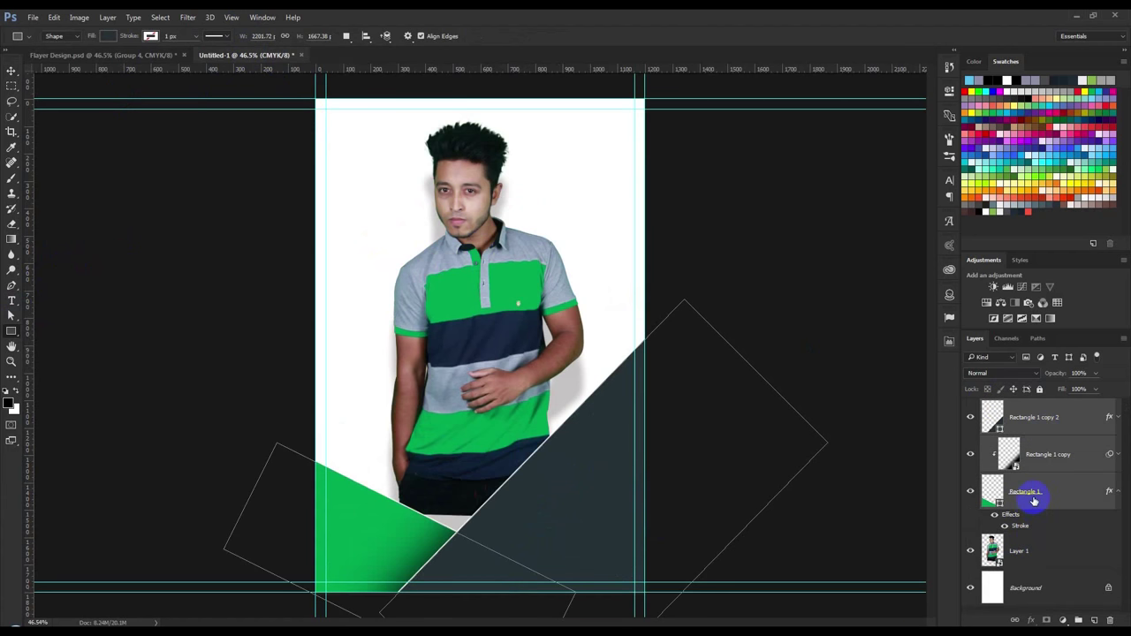
pyautogui.hotkey('ctrl', 'g')
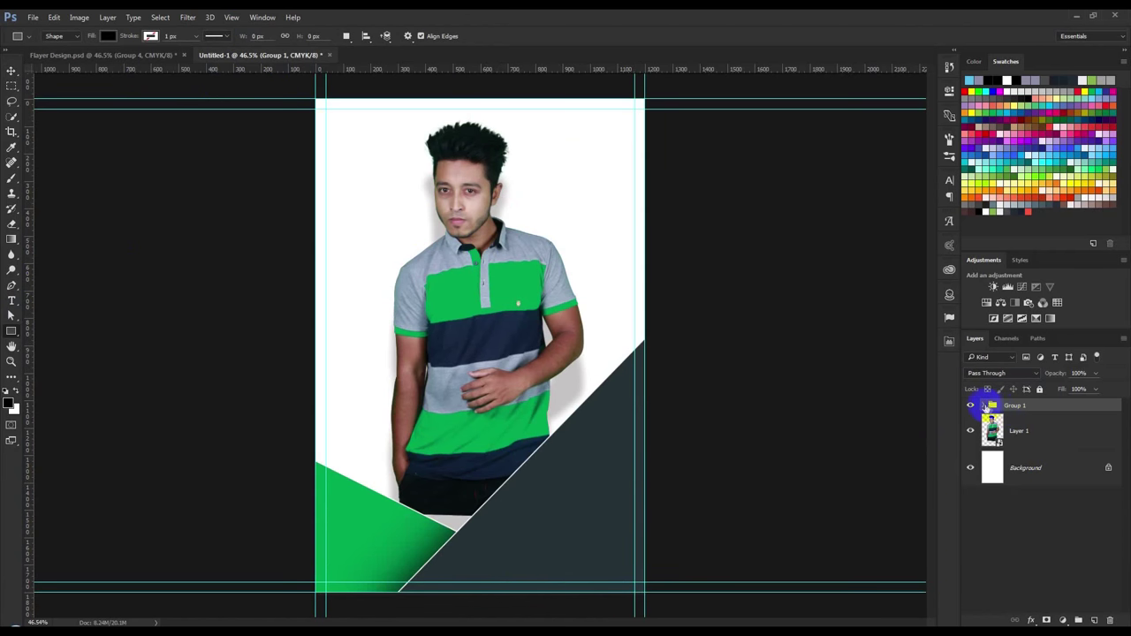
# - Add a larger, softer 75% Multiply drop shadow to Rectangle 1 copy 2
pyautogui.click(986, 405)
pyautogui.doubleClick(1088, 431)
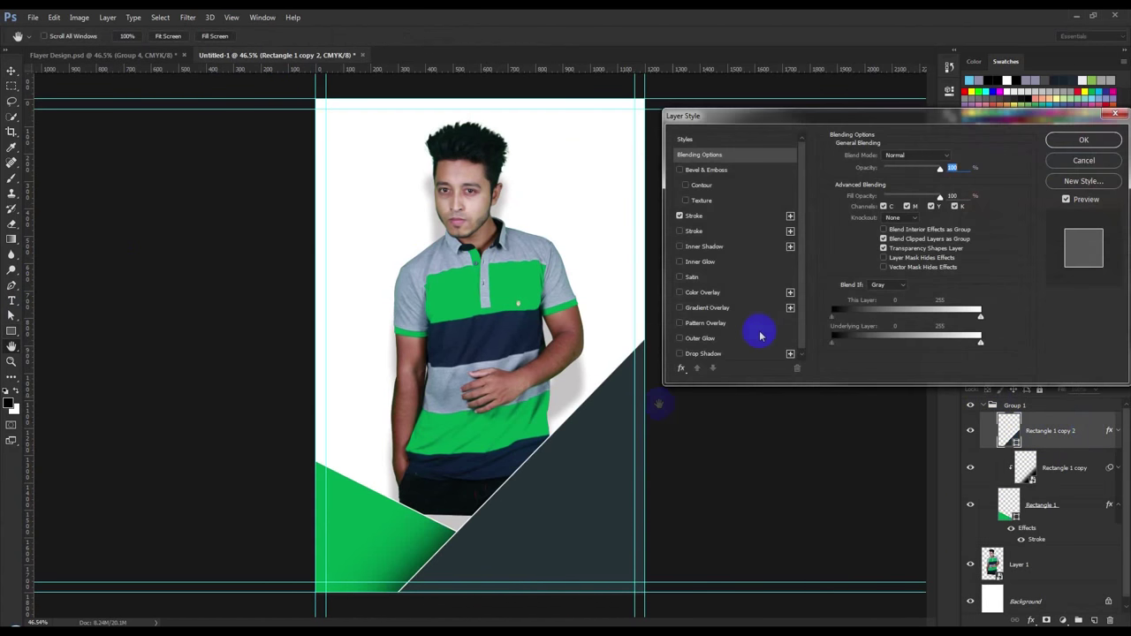
pyautogui.click(703, 355)
pyautogui.moveTo(609, 419); pyautogui.dragTo(609, 423)
pyautogui.click(941, 210)
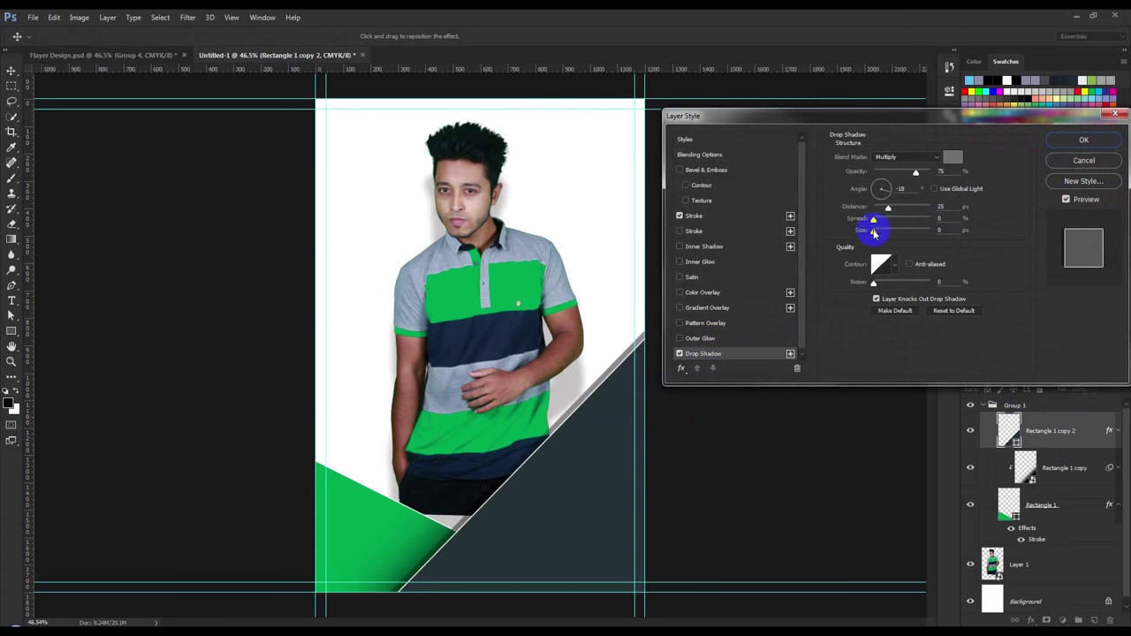
pyautogui.moveTo(882, 232); pyautogui.dragTo(889, 230)
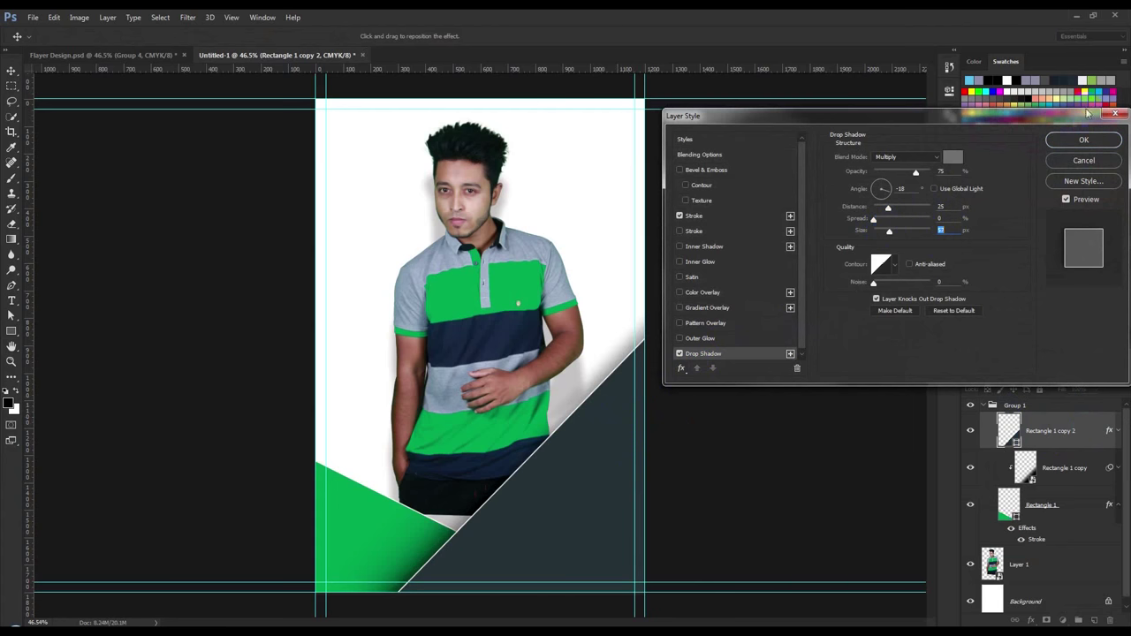
pyautogui.click(1084, 140)
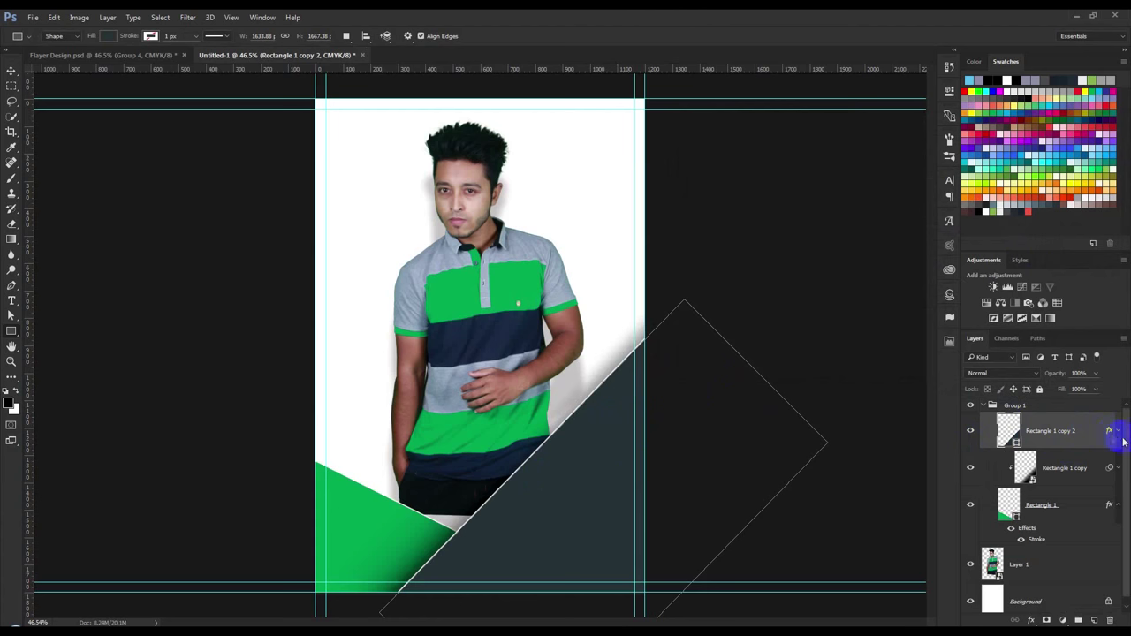
# - Rename Group 1 to Shape and Layer 1 to Model Image
pyautogui.click(1117, 442)
pyautogui.click(981, 408)
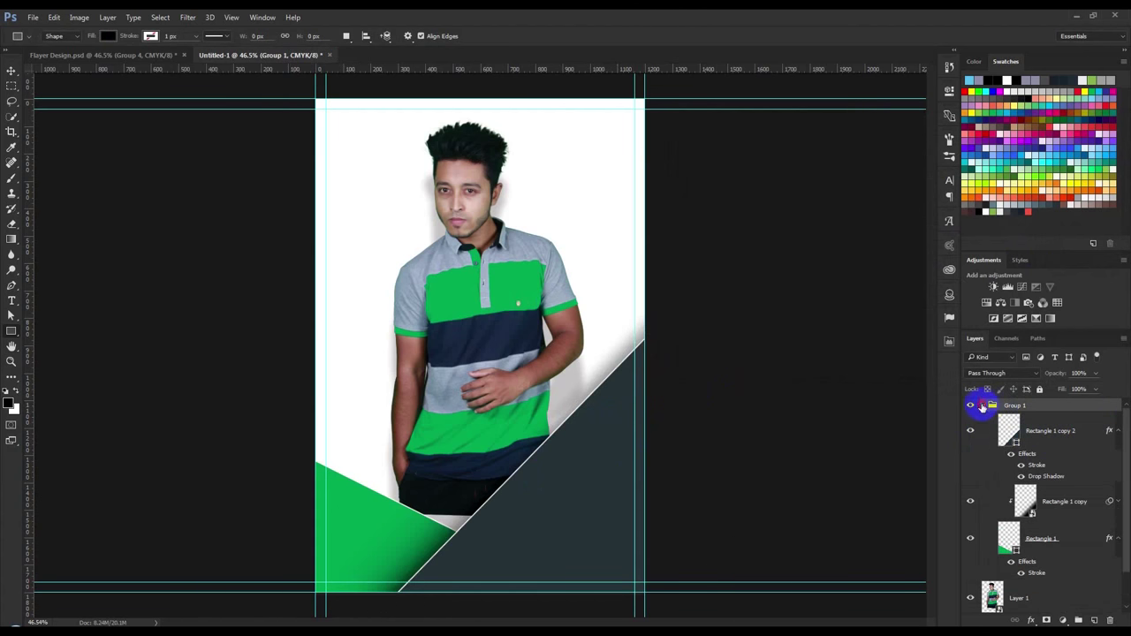
pyautogui.click(983, 407)
pyautogui.write('Shape')
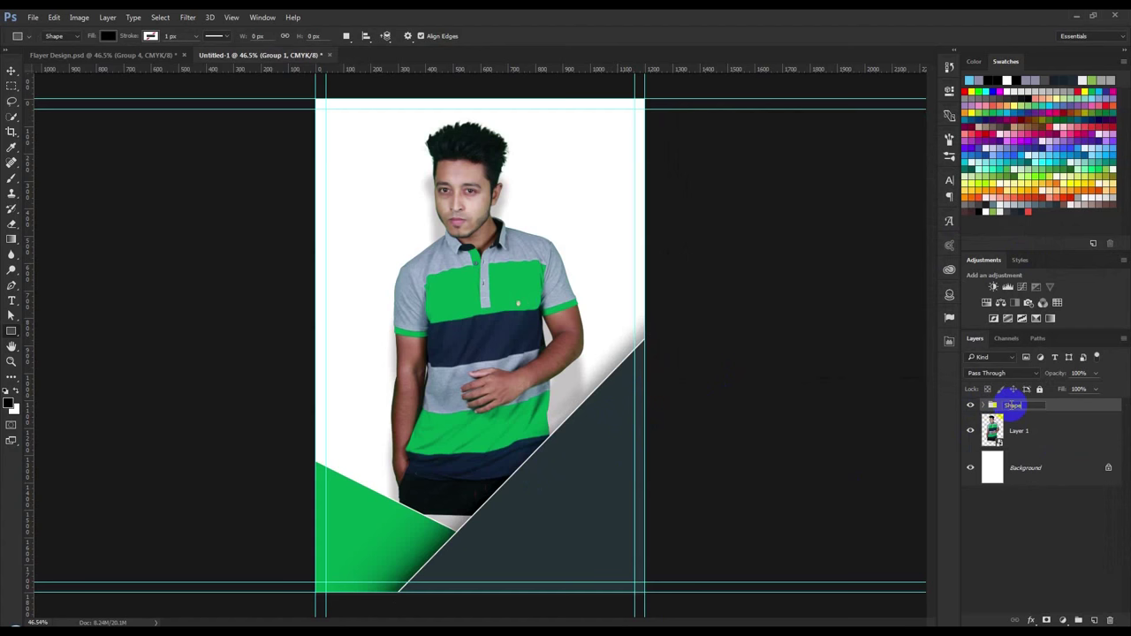
pyautogui.press('Return')
pyautogui.doubleClick(1017, 430)
pyautogui.write('Model Image')
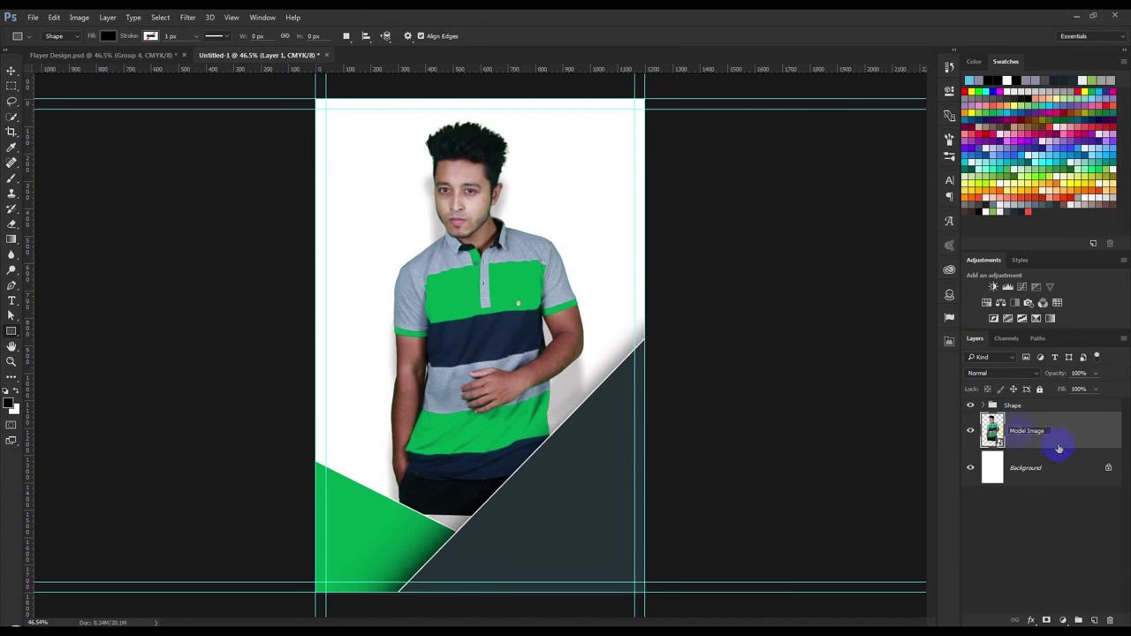
pyautogui.press('Return')
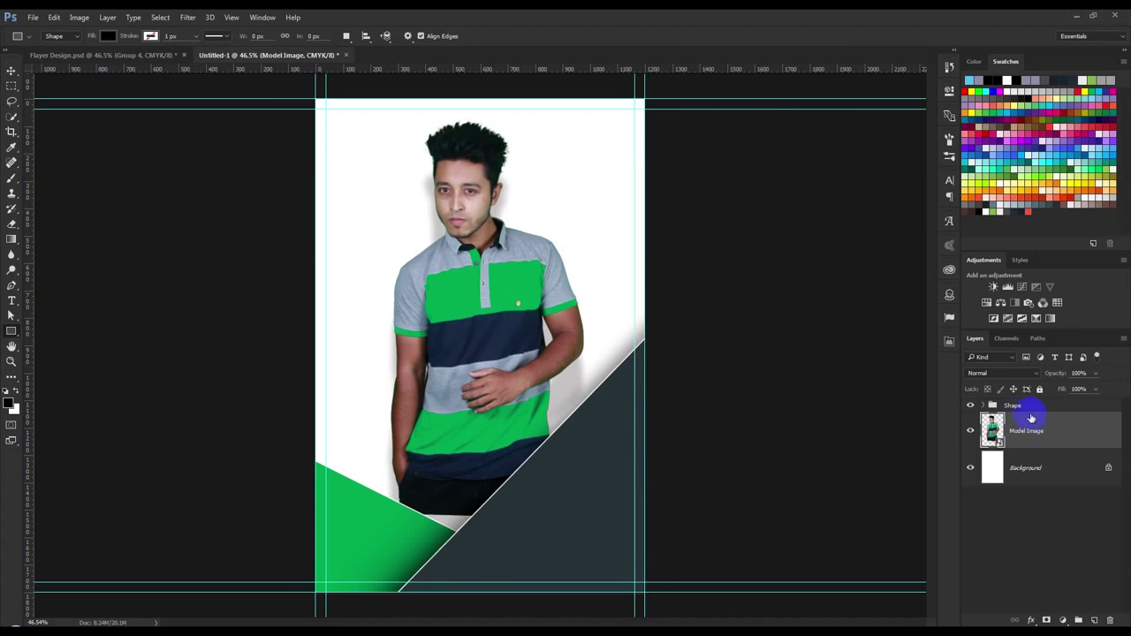
pyautogui.click(1007, 406)
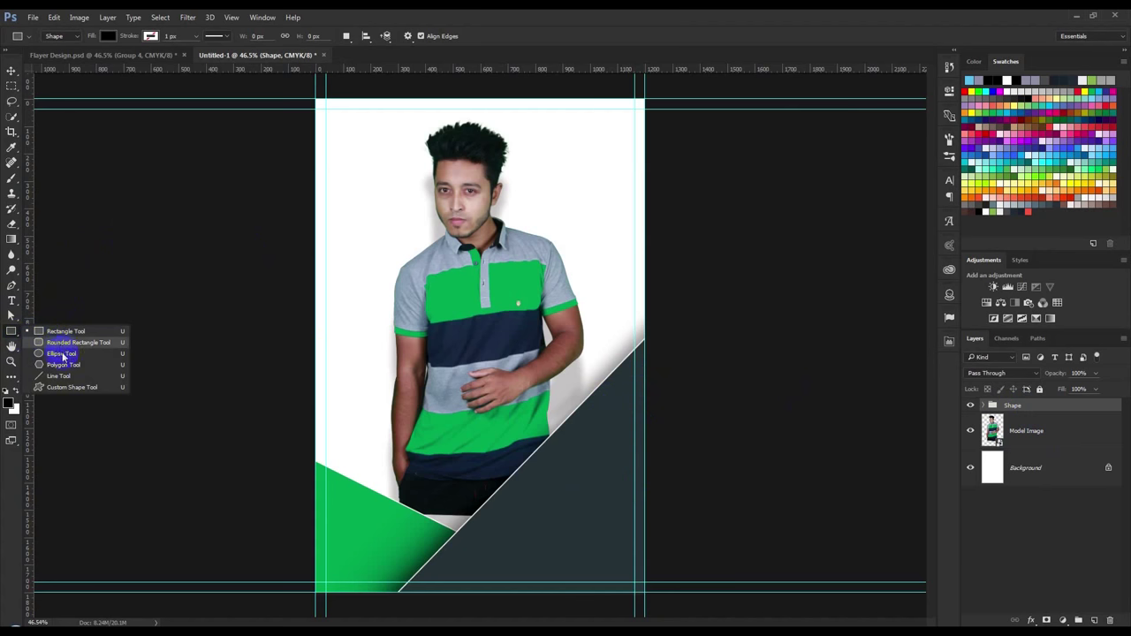
# - Draw a 431 × 431 px circle beside the model's face, filled with shirt green 00a651
pyautogui.moveTo(26, 336); pyautogui.dragTo(62, 355)
pyautogui.moveTo(346, 187); pyautogui.dragTo(497, 353)
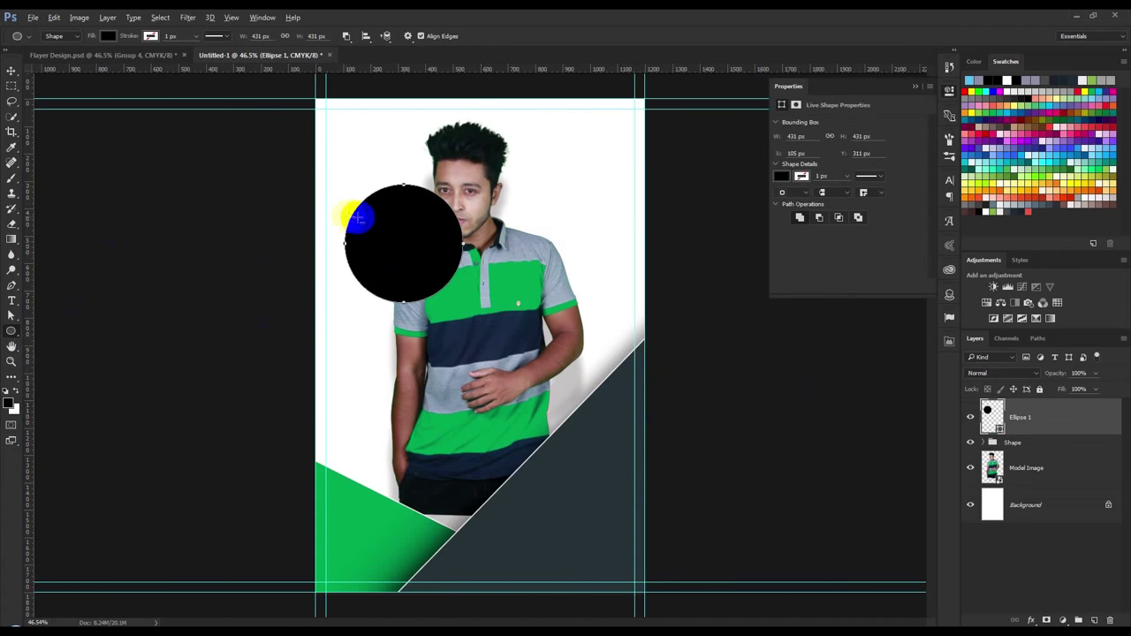
pyautogui.scroll(2, 345, 216)
pyautogui.doubleClick(996, 417)
pyautogui.click(407, 552)
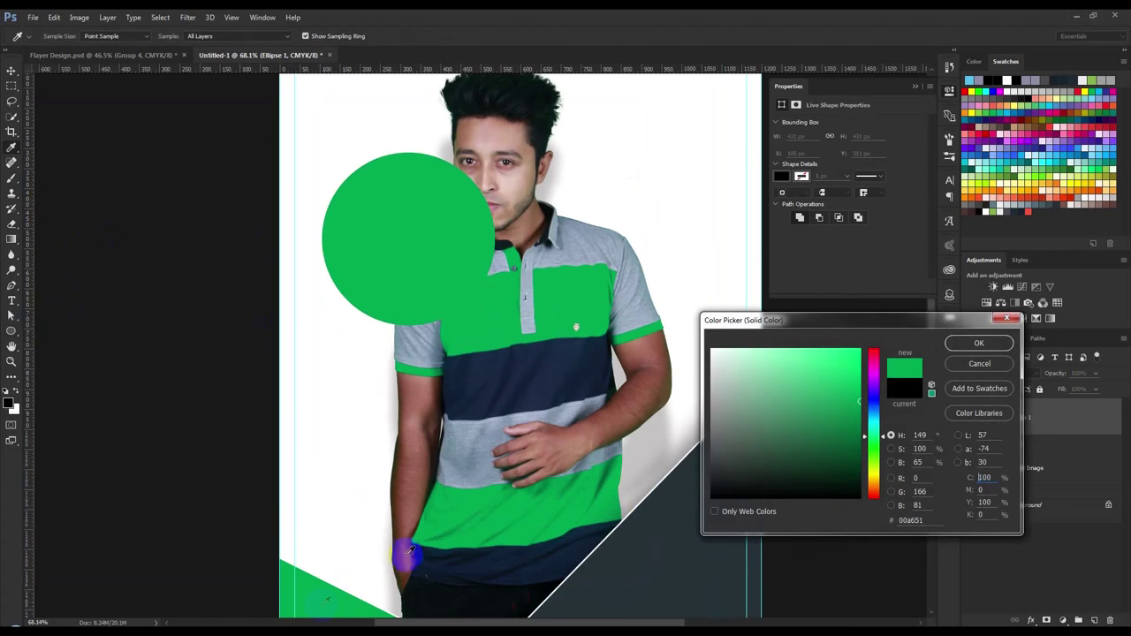
pyautogui.press('Return')
pyautogui.scroll(2, 318, 247)
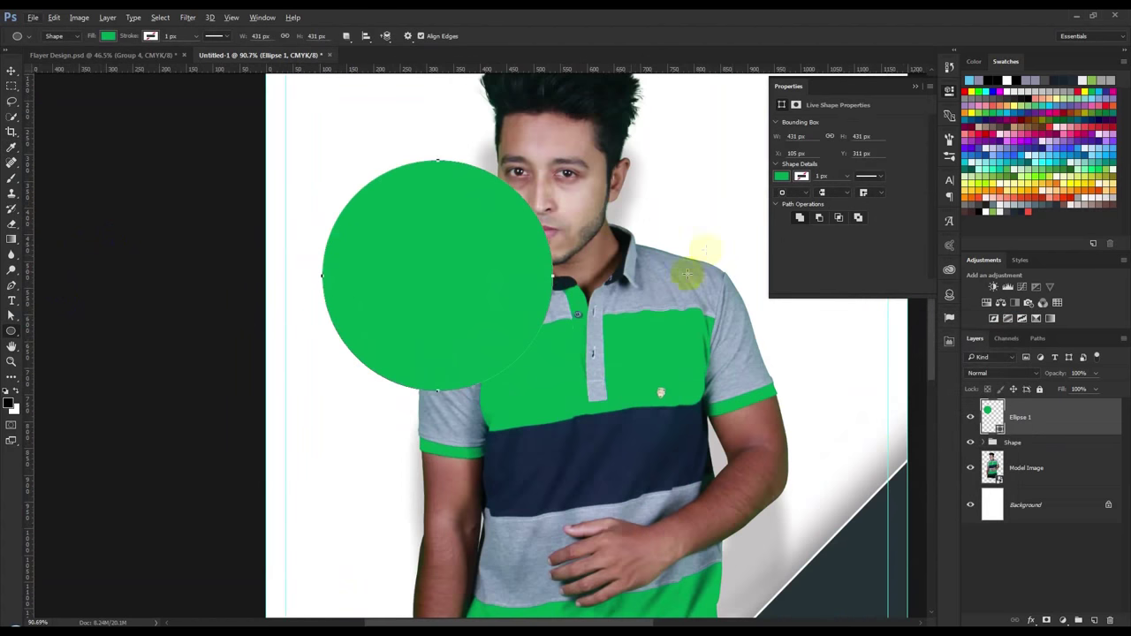
pyautogui.doubleClick(1071, 419)
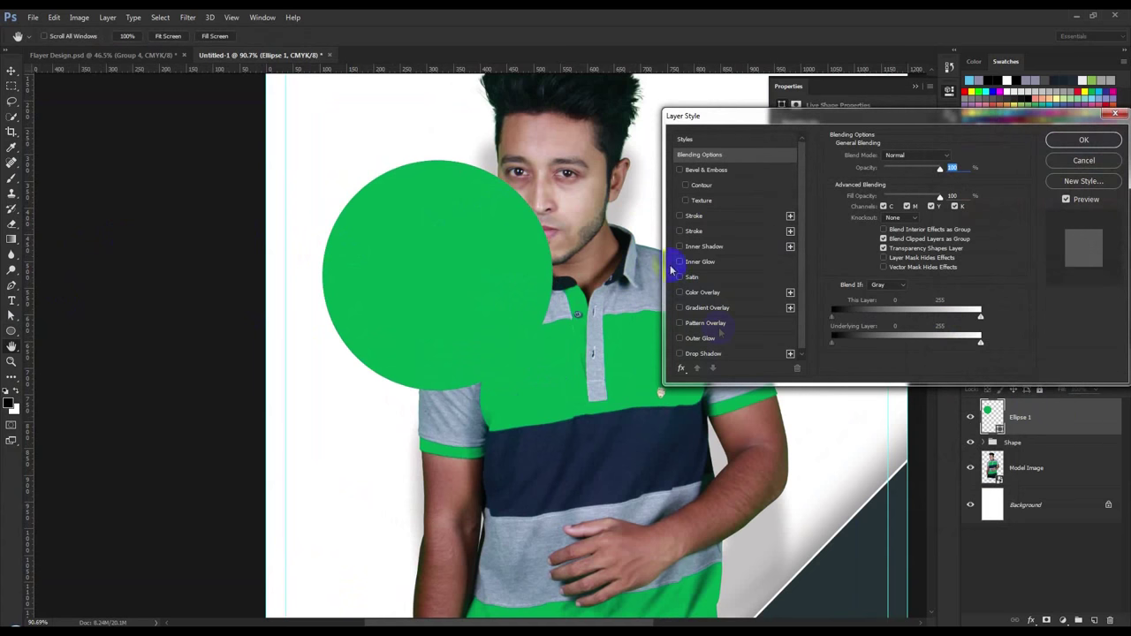
# - Add a drop shadow to the circle with size 46 and about 62% opacity
pyautogui.scroll(-1, 696, 347)
pyautogui.click(701, 351)
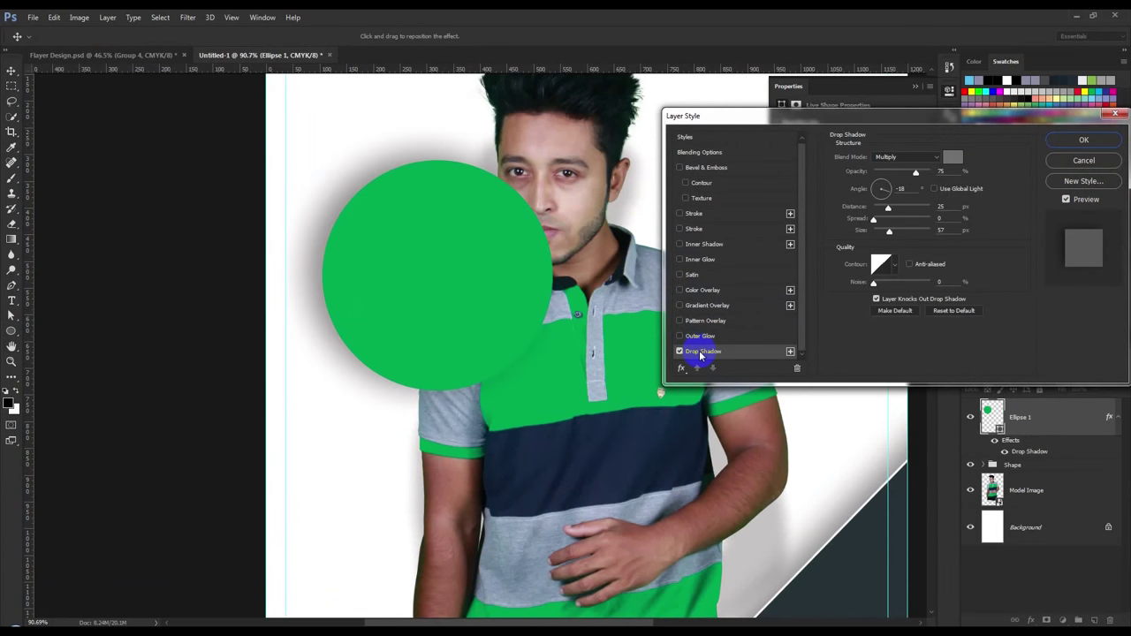
pyautogui.click(930, 189)
pyautogui.click(864, 192)
pyautogui.click(903, 188)
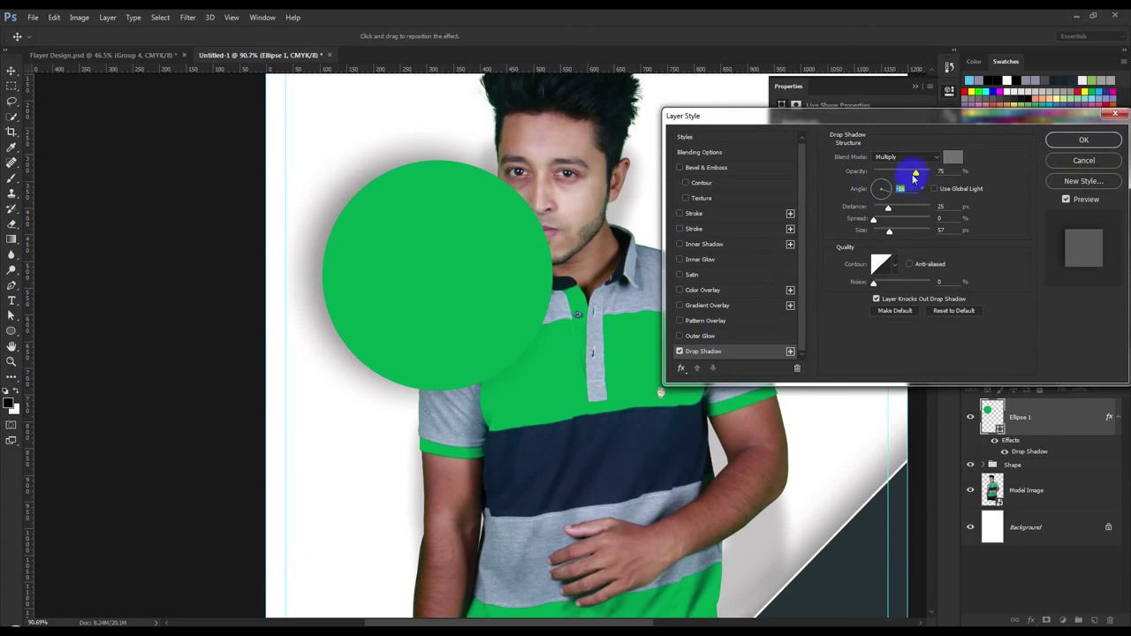
pyautogui.click(943, 170)
pyautogui.click(889, 232)
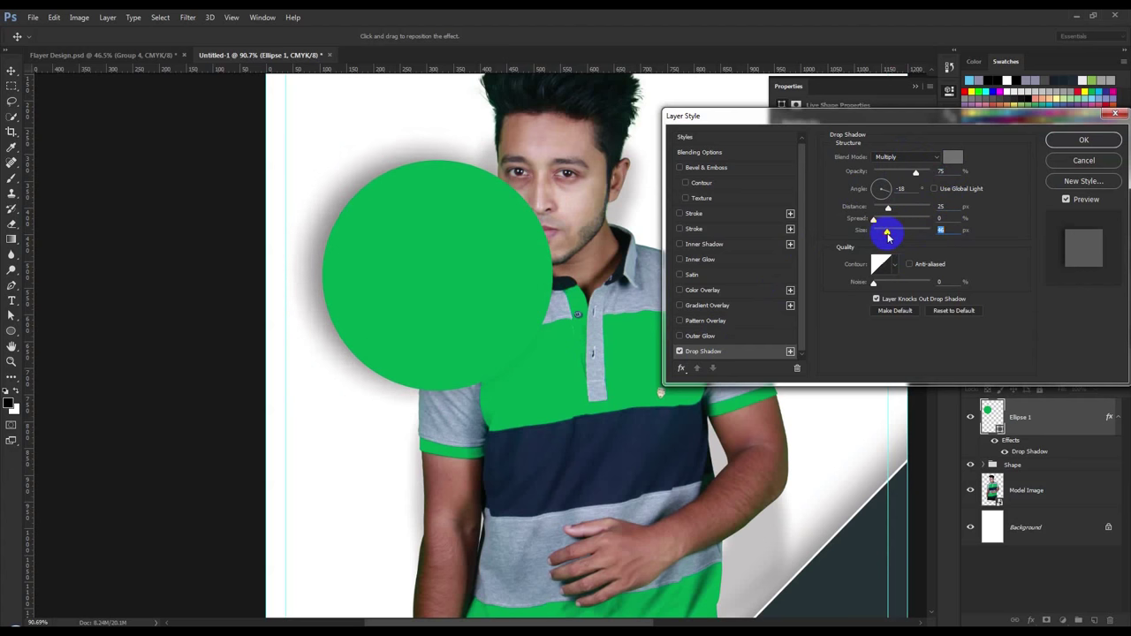
pyautogui.click(875, 188)
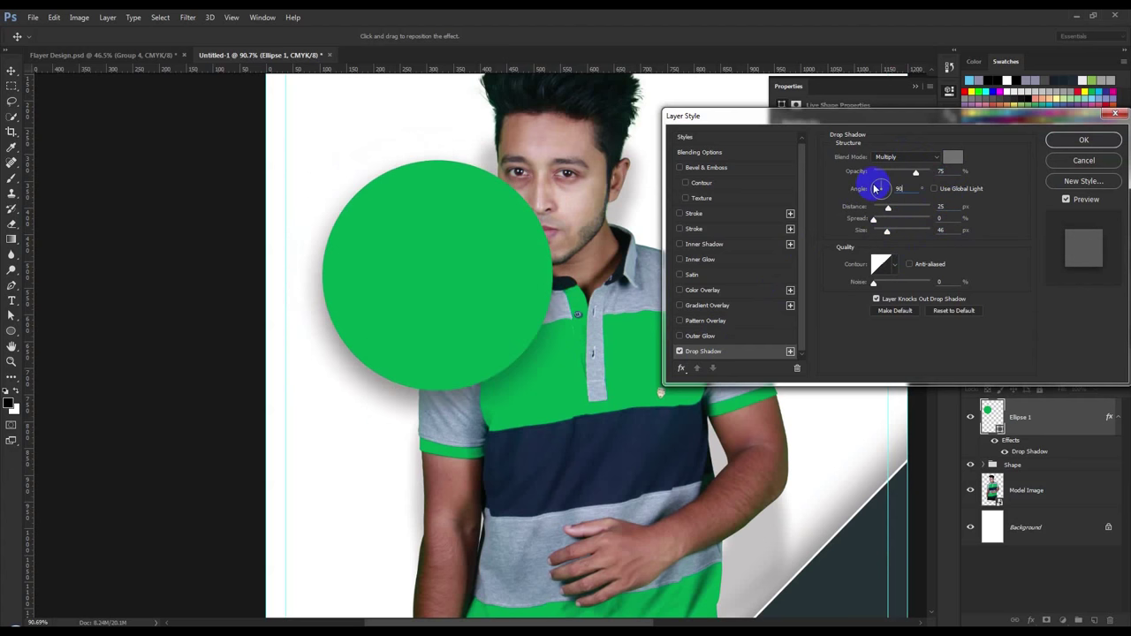
pyautogui.click(951, 207)
pyautogui.write('0')
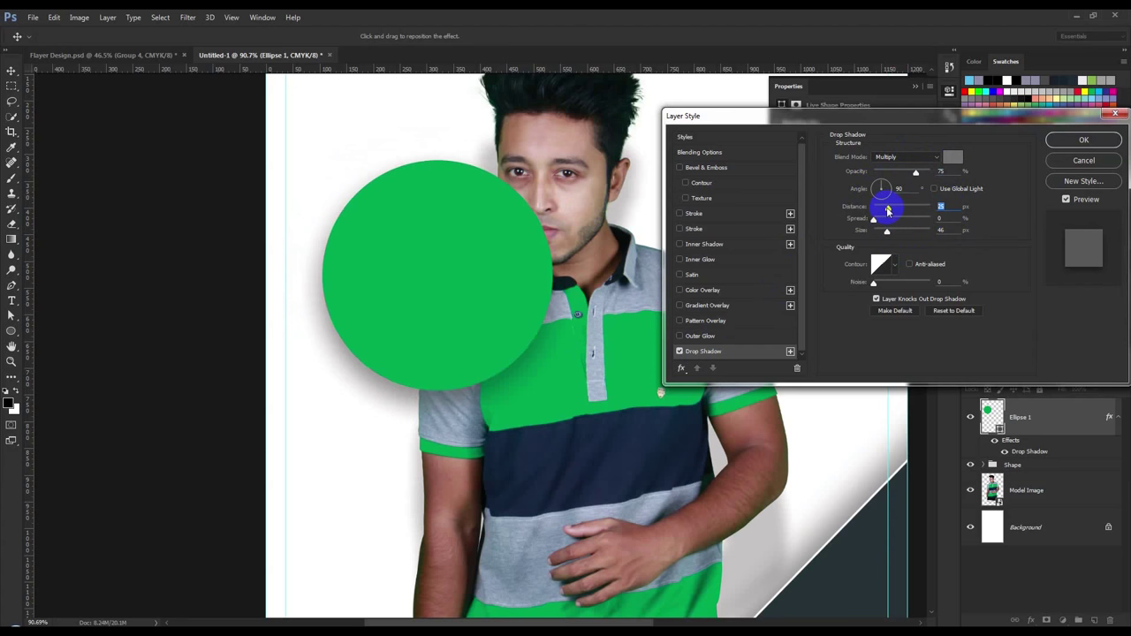
pyautogui.moveTo(888, 235)
pyautogui.mouseDown()
pyautogui.moveTo(876, 228)
pyautogui.moveTo(885, 235)
pyautogui.mouseUp()
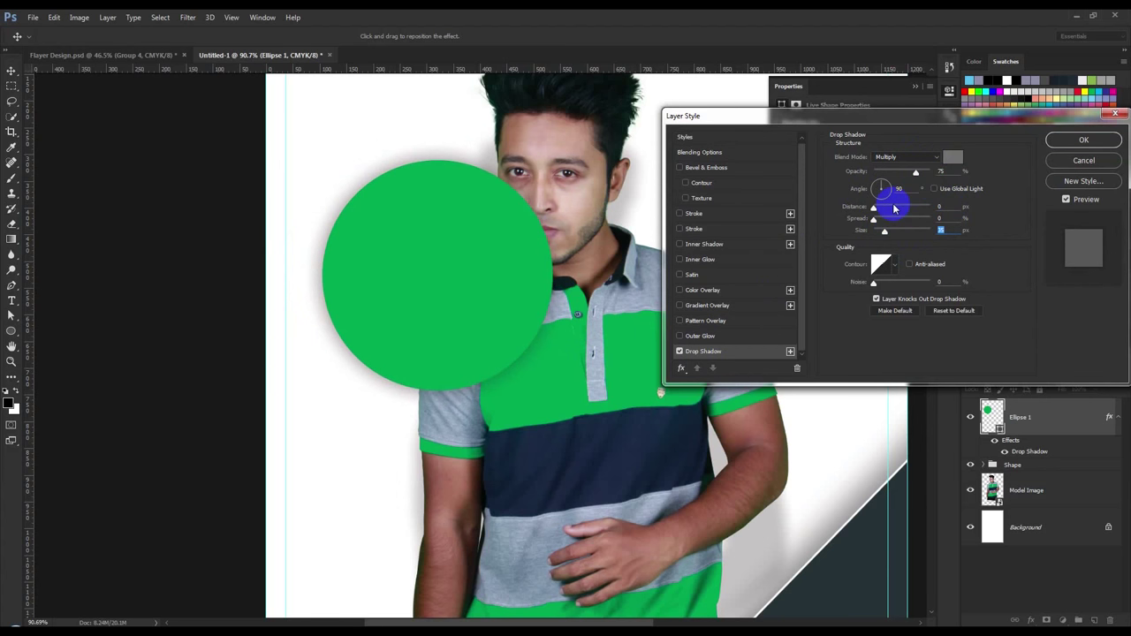
pyautogui.moveTo(915, 173)
pyautogui.mouseDown()
pyautogui.moveTo(904, 176)
pyautogui.moveTo(913, 173)
pyautogui.mouseUp()
# - Add a thin 1 px black stroke to the circle
pyautogui.click(694, 229)
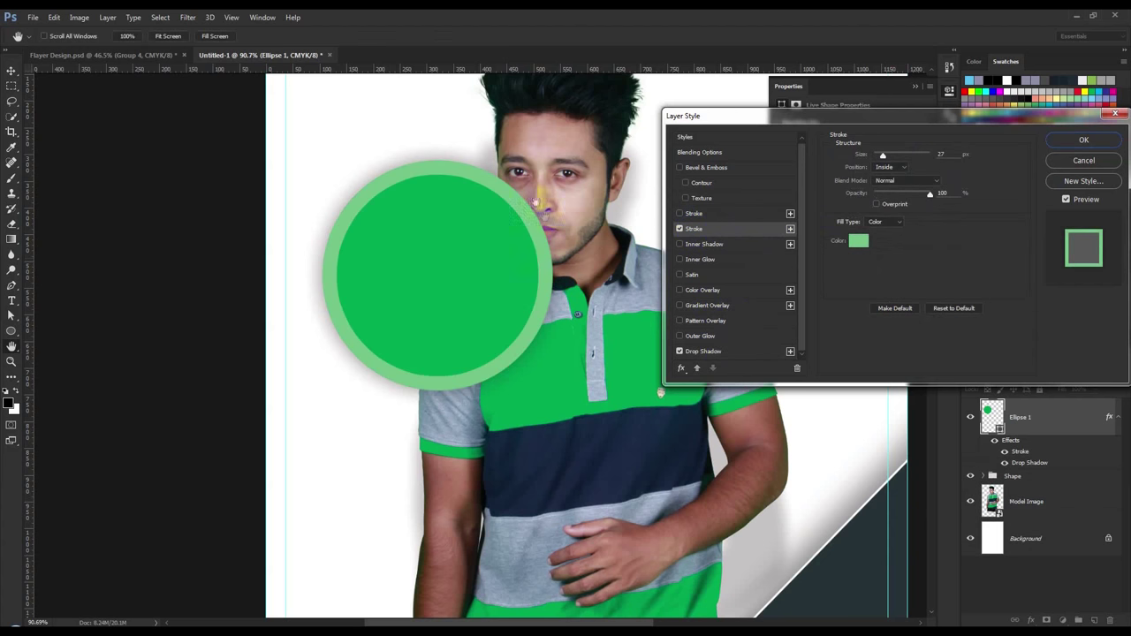
pyautogui.click(858, 241)
pyautogui.click(540, 620)
pyautogui.click(977, 343)
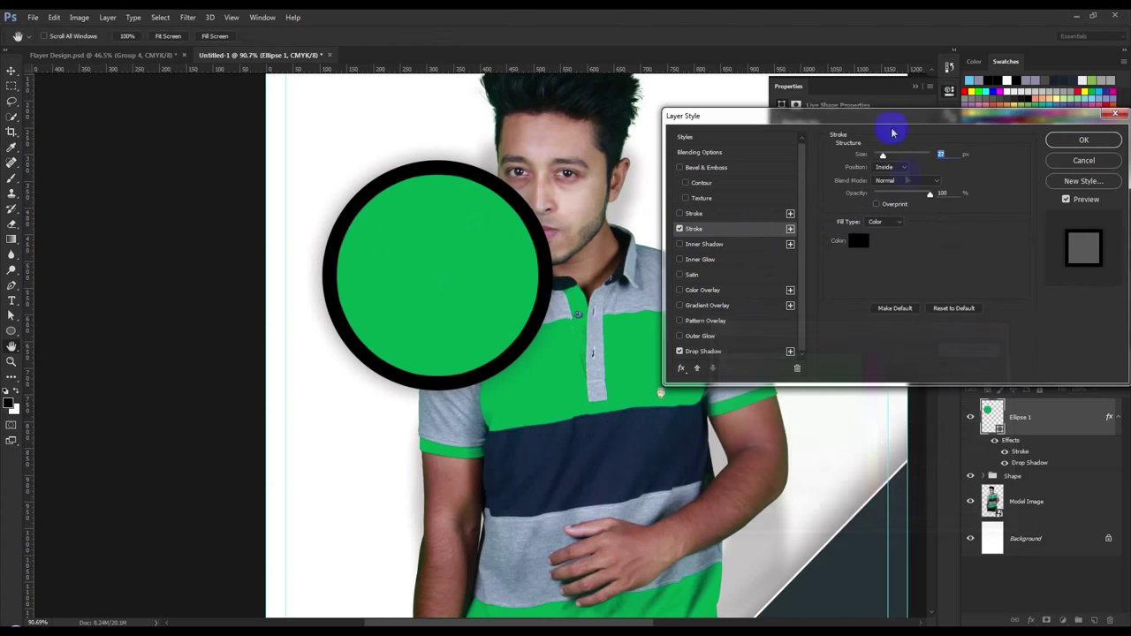
pyautogui.click(882, 155)
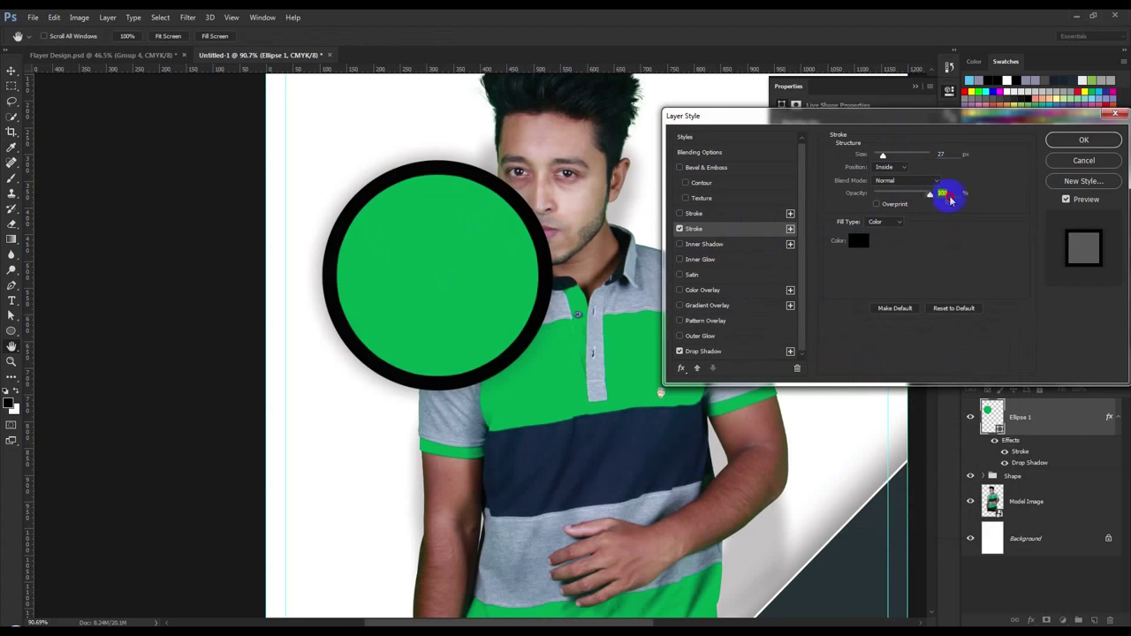
pyautogui.moveTo(881, 156); pyautogui.dragTo(884, 155)
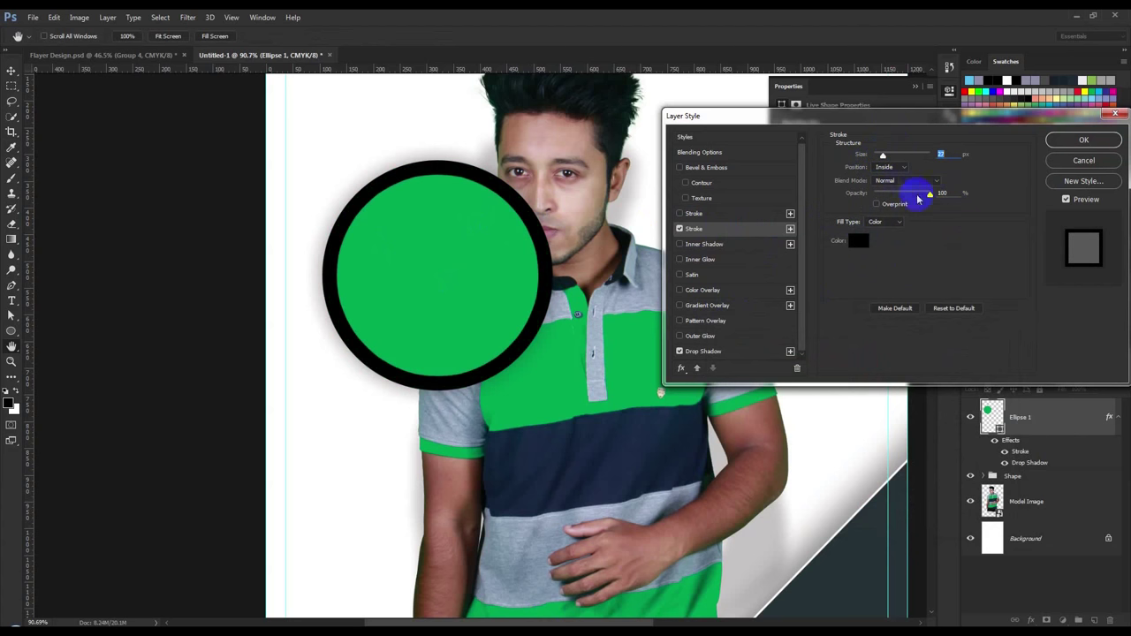
# - Change the circle's stroke to light green #30e98a, thicken it slightly, and apply the style
pyautogui.moveTo(930, 194); pyautogui.dragTo(931, 195)
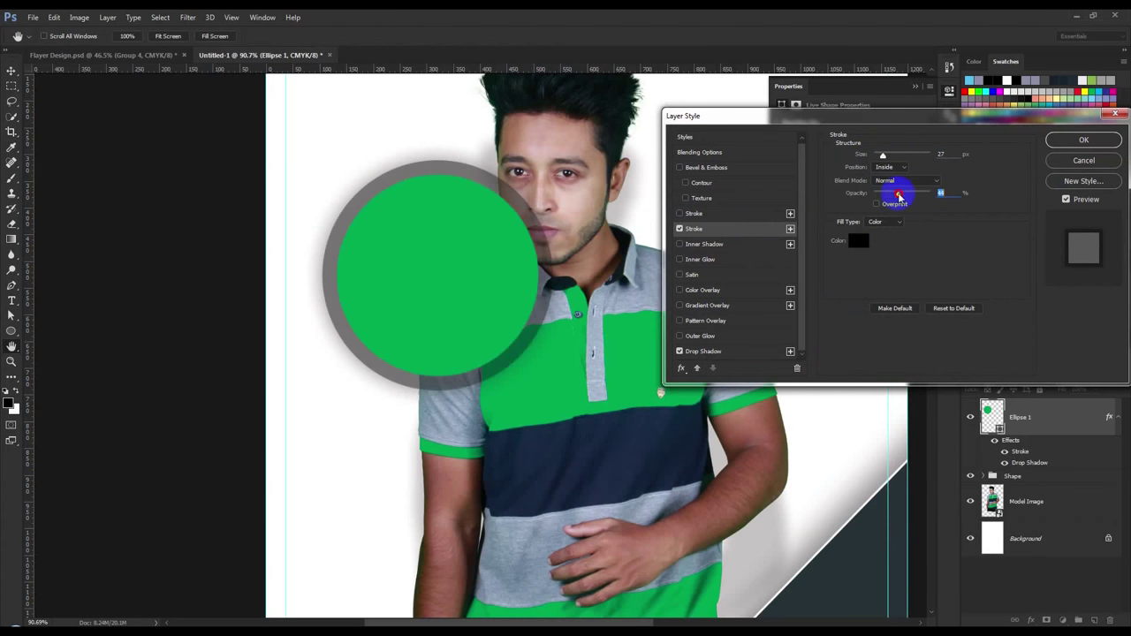
pyautogui.click(858, 242)
pyautogui.click(468, 264)
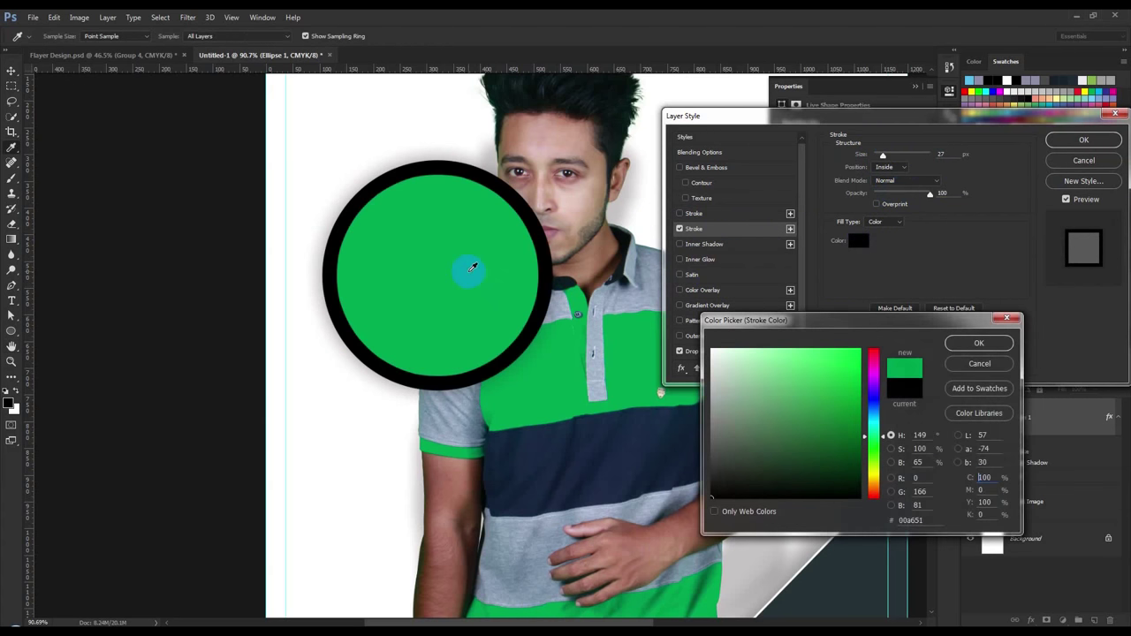
pyautogui.click(842, 367)
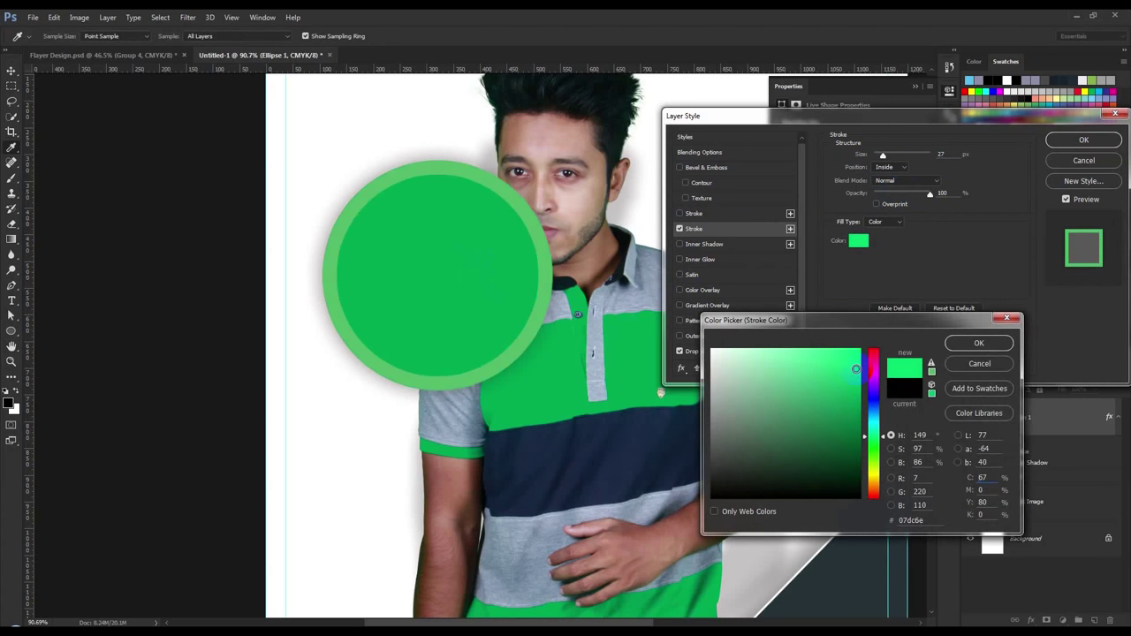
pyautogui.moveTo(834, 368); pyautogui.dragTo(829, 363)
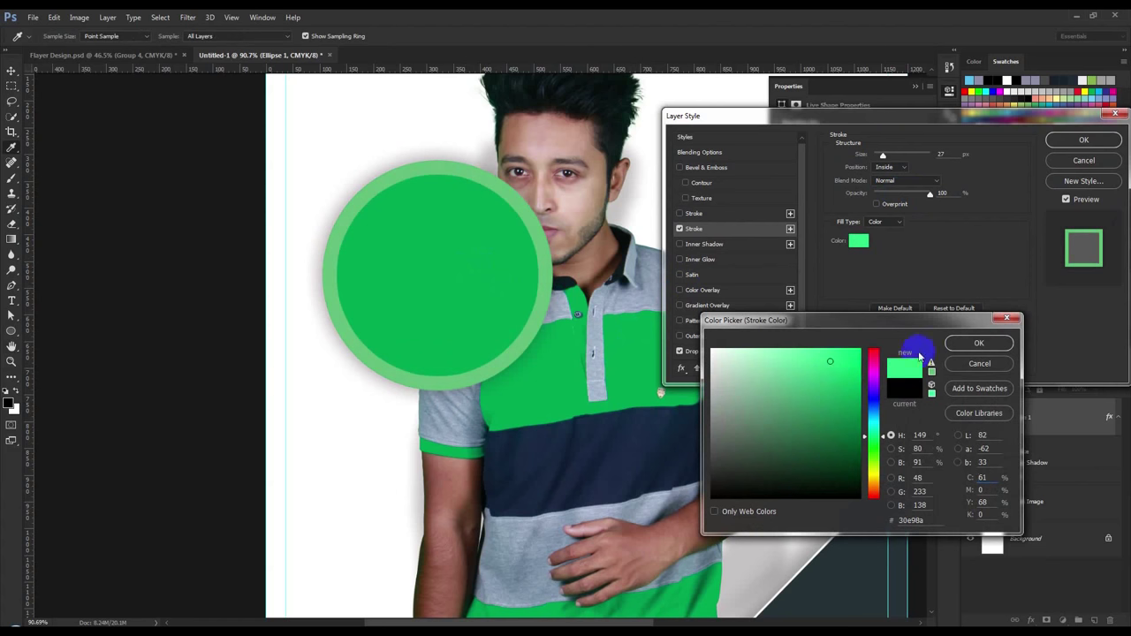
pyautogui.click(976, 343)
pyautogui.moveTo(887, 159); pyautogui.dragTo(886, 159)
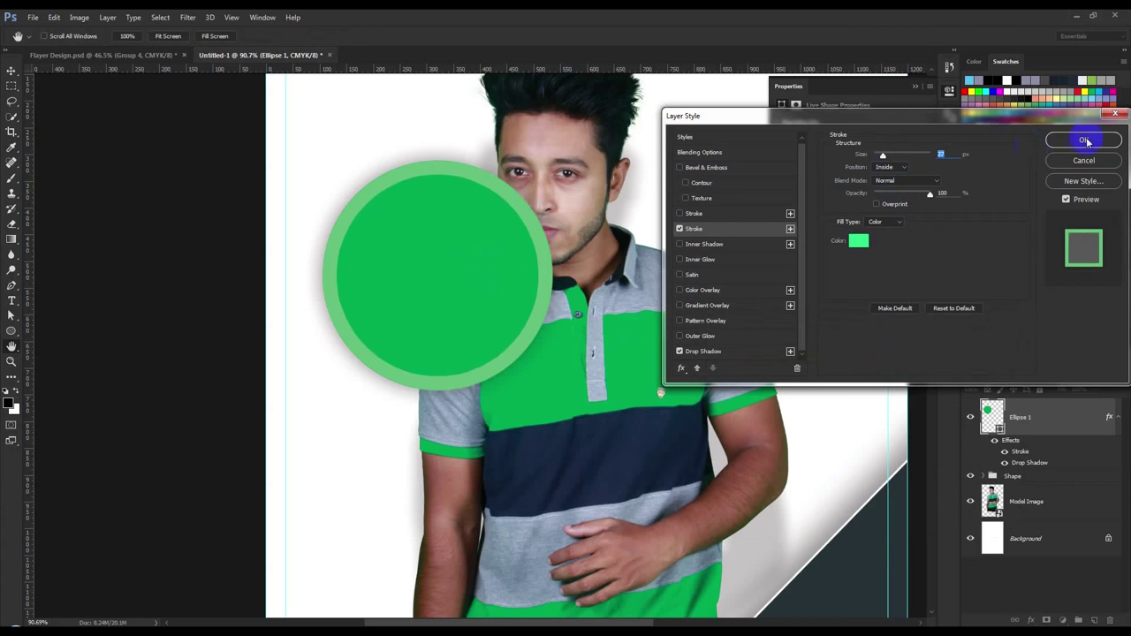
pyautogui.click(1083, 140)
# - Move the green circle down onto the diagonal bands
pyautogui.scroll(-5, 435, 328)
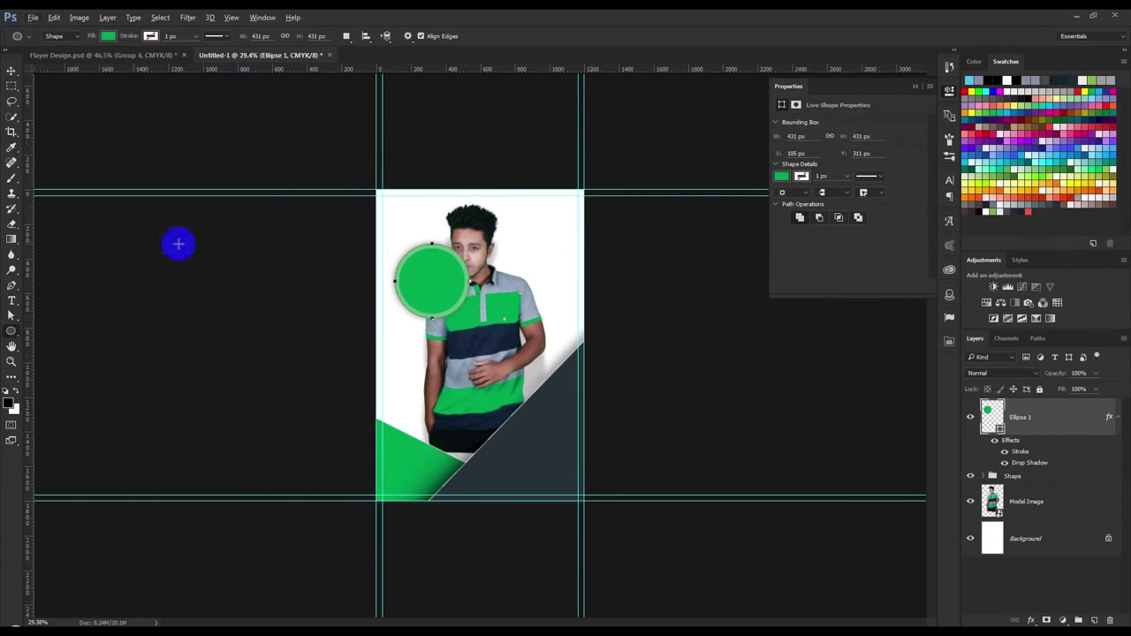
pyautogui.press('v')
pyautogui.moveTo(435, 328); pyautogui.dragTo(477, 494)
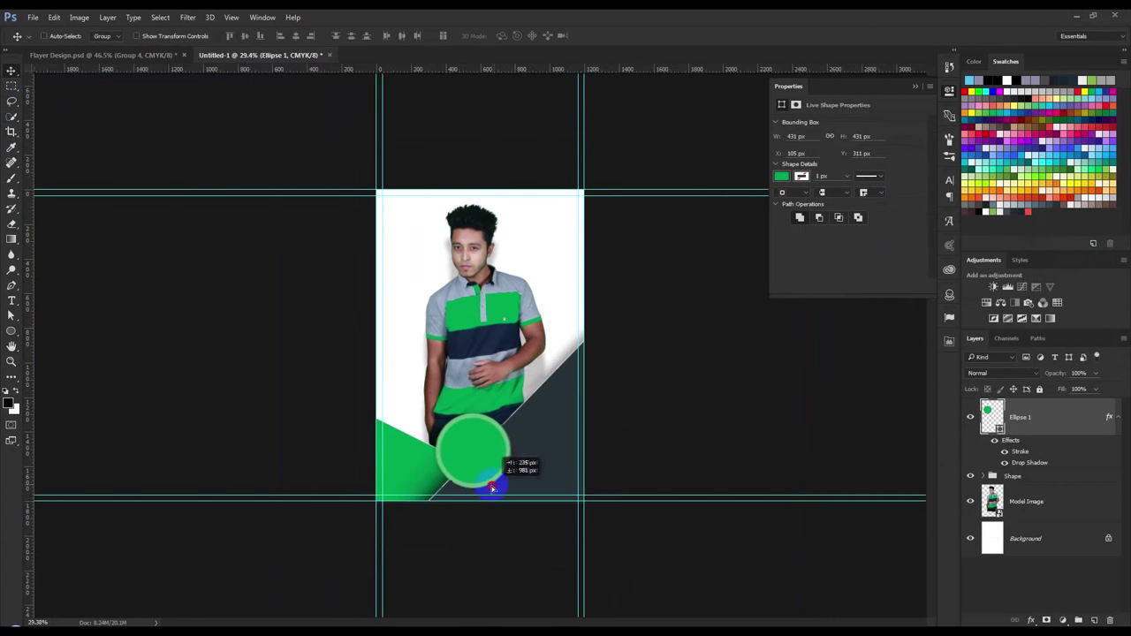
pyautogui.scroll(3, 461, 515)
pyautogui.scroll(1, 536, 525)
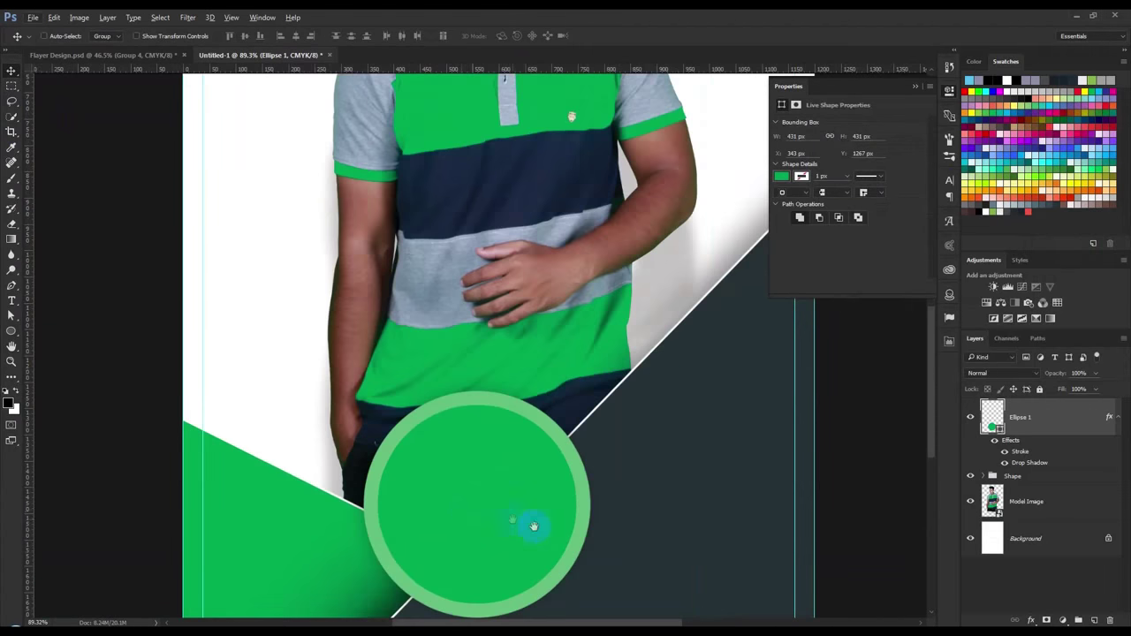
pyautogui.scroll(1, 535, 383)
# - Realign the diagonal bands and green triangle in the Shape group around the circle
pyautogui.click(983, 476)
pyautogui.click(1047, 510)
pyautogui.scroll(-2, 1052, 513)
pyautogui.scroll(2, 1086, 500)
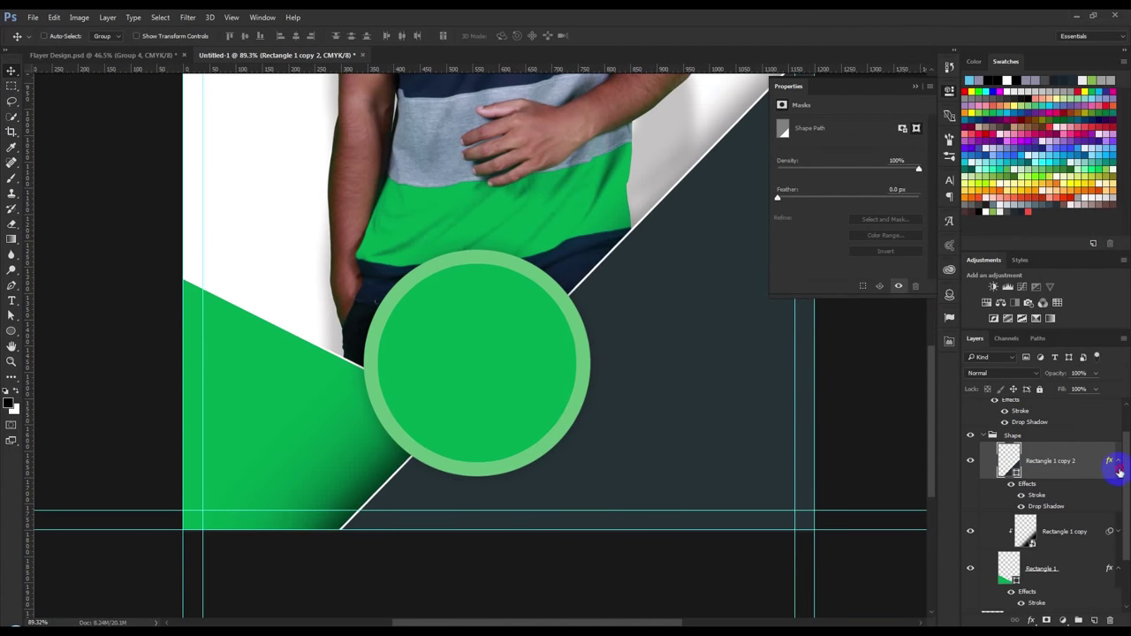
pyautogui.keyDown('shift'); pyautogui.click(1087, 496); pyautogui.keyUp('shift')
pyautogui.moveTo(724, 493); pyautogui.dragTo(780, 499)
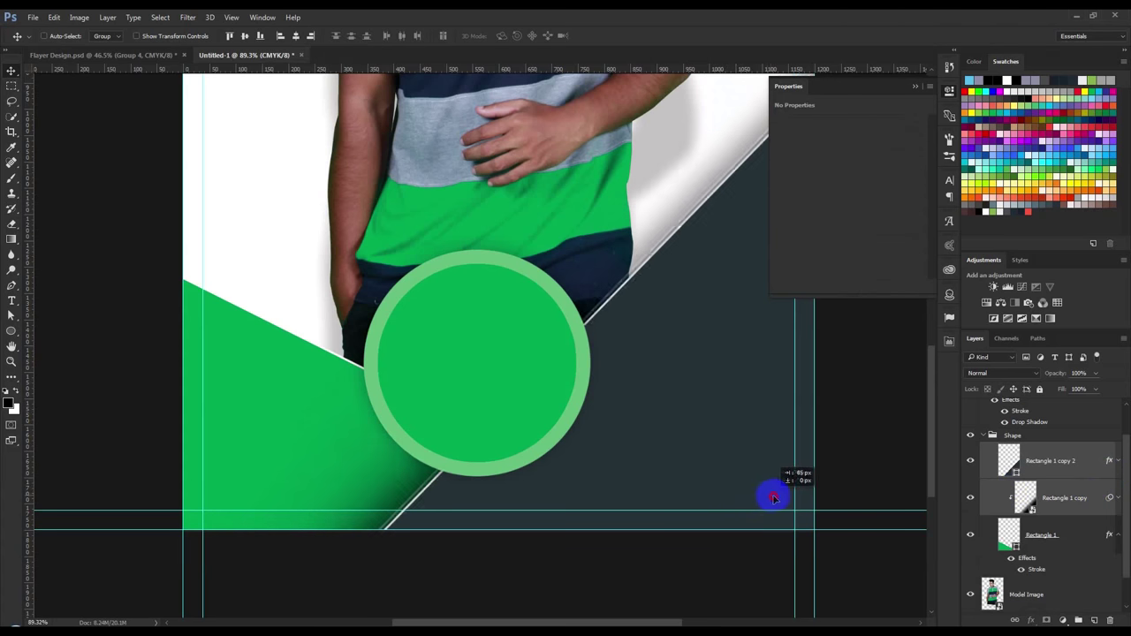
pyautogui.moveTo(780, 499); pyautogui.dragTo(790, 495)
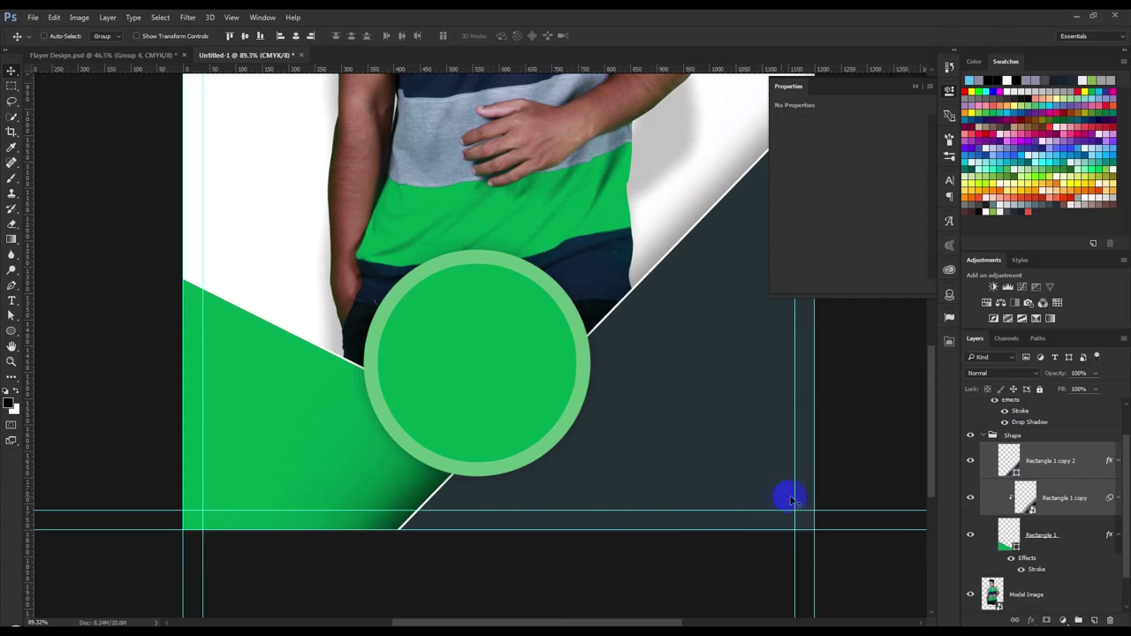
pyautogui.hotkey('ctrl', '0')
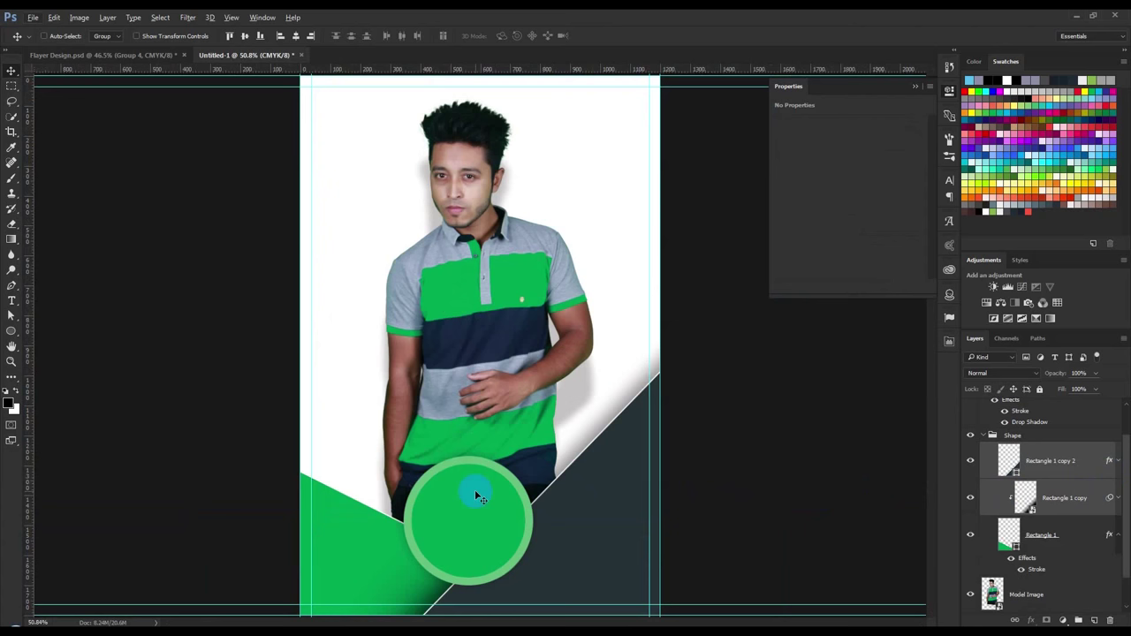
pyautogui.moveTo(645, 504); pyautogui.dragTo(660, 485)
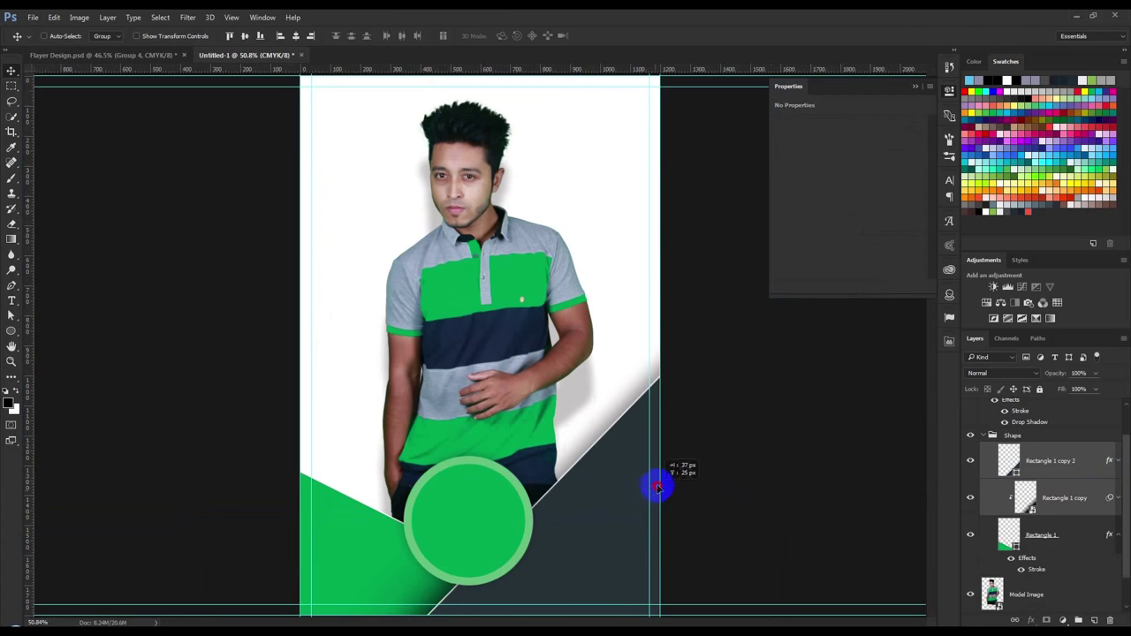
pyautogui.click(1047, 533)
pyautogui.moveTo(618, 508); pyautogui.dragTo(598, 497)
pyautogui.scroll(-3, 583, 497)
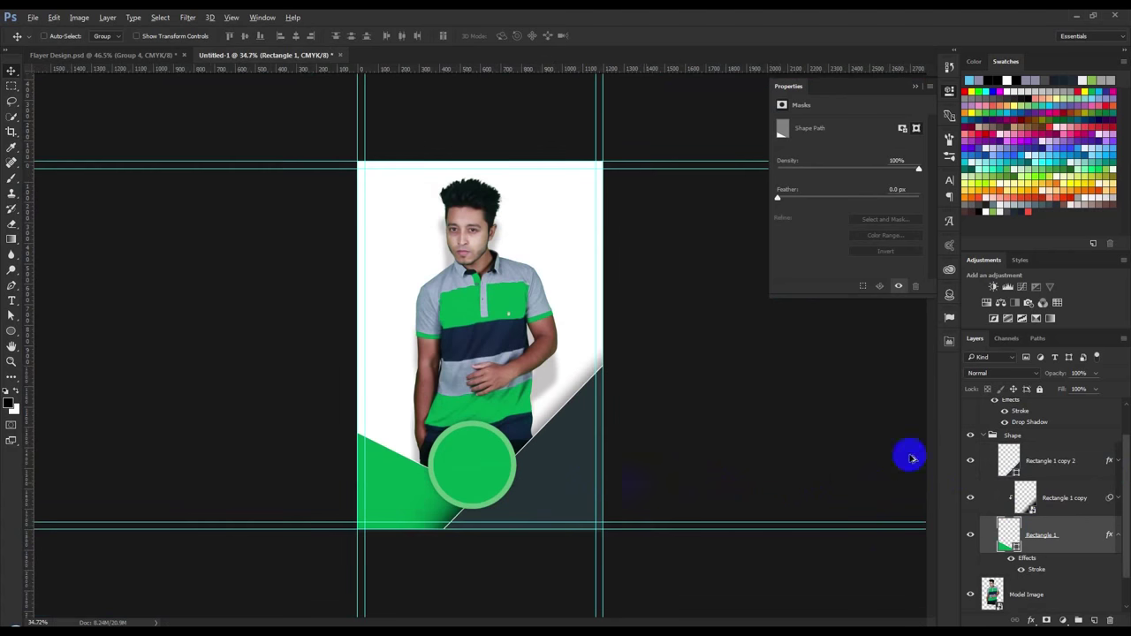
# - Reposition the green circle to X 326, Y 1267 px, straddling the green and charcoal shapes
pyautogui.click(991, 436)
pyautogui.click(986, 435)
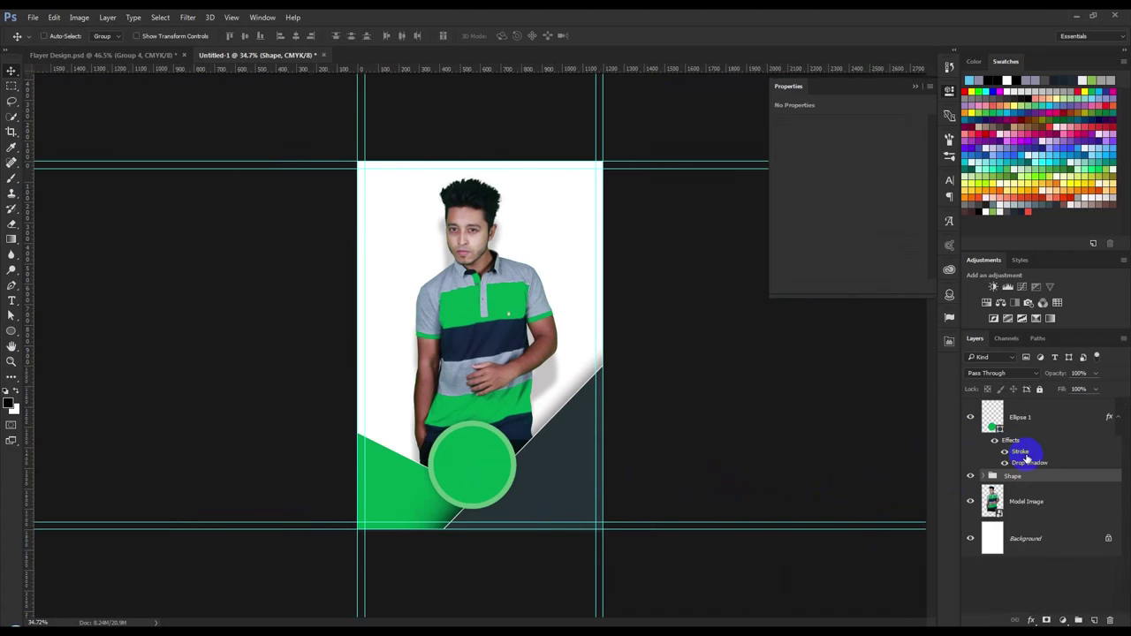
pyautogui.click(1038, 417)
pyautogui.click(1116, 417)
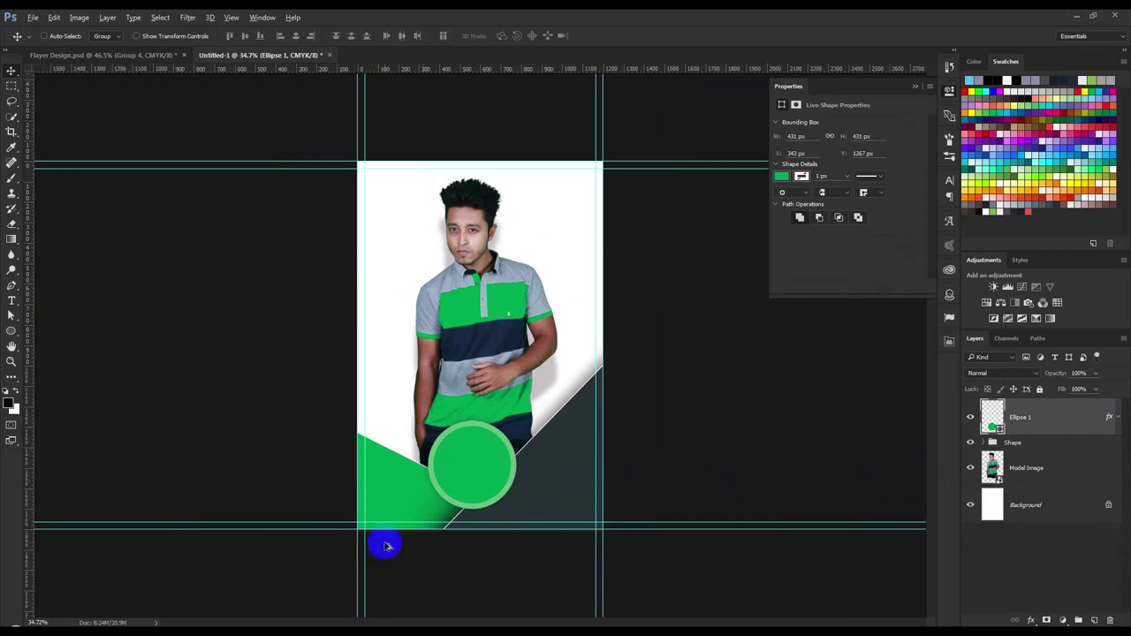
pyautogui.scroll(4, 386, 542)
pyautogui.scroll(3, 486, 525)
pyautogui.moveTo(469, 515); pyautogui.dragTo(478, 411)
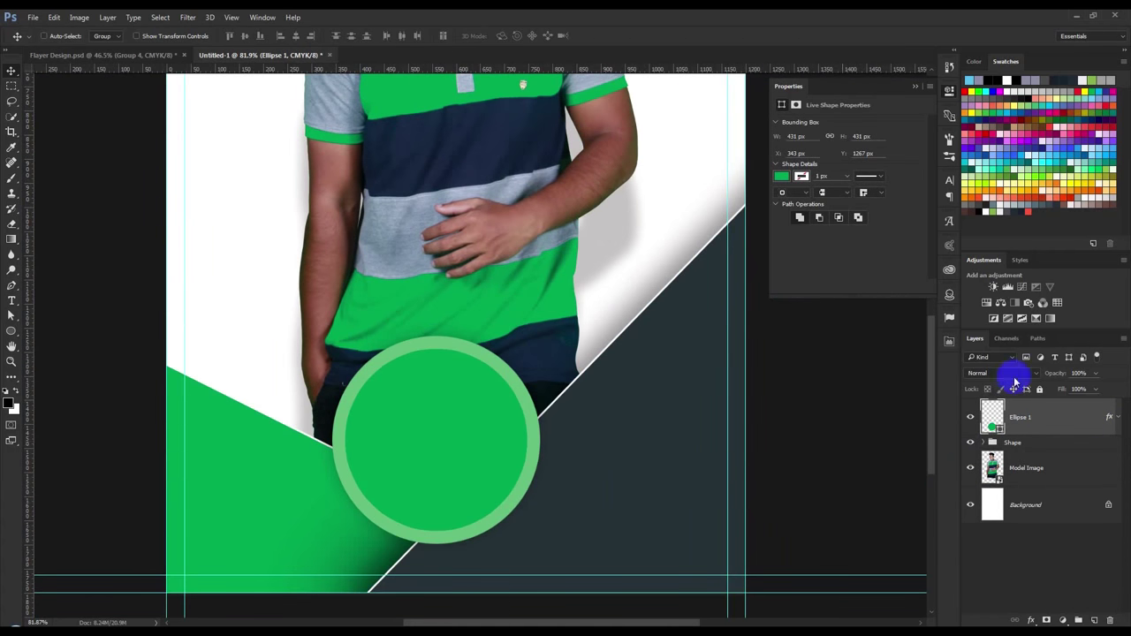
pyautogui.moveTo(560, 391)
pyautogui.mouseDown()
pyautogui.moveTo(587, 358)
pyautogui.moveTo(509, 457)
pyautogui.moveTo(576, 408)
pyautogui.moveTo(517, 449)
pyautogui.moveTo(515, 436)
pyautogui.mouseUp()
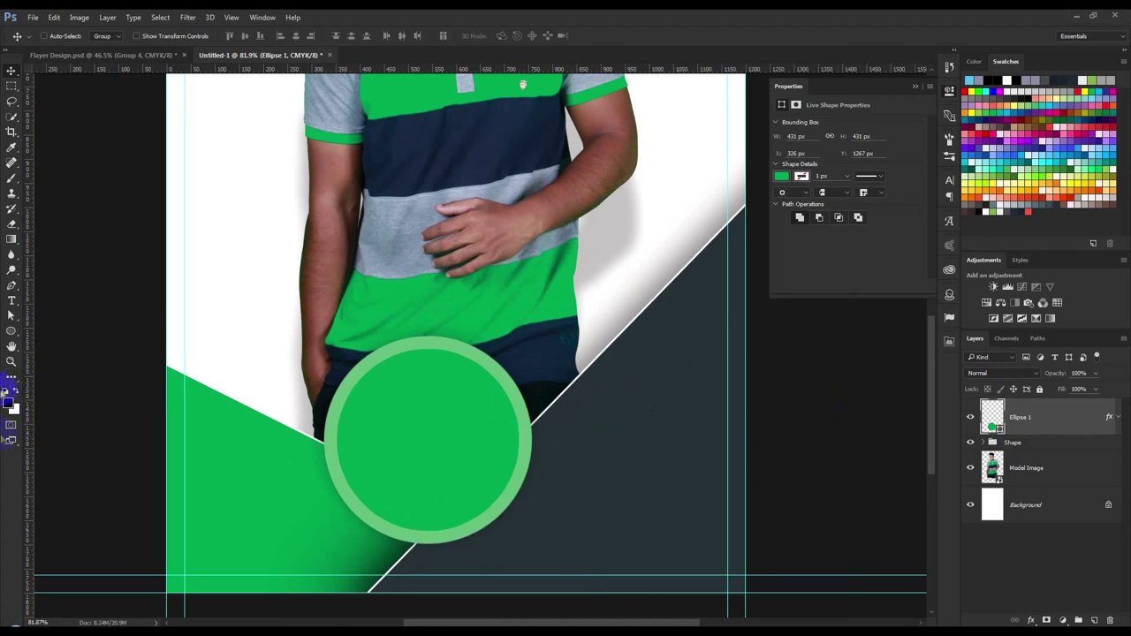
pyautogui.click(11, 300)
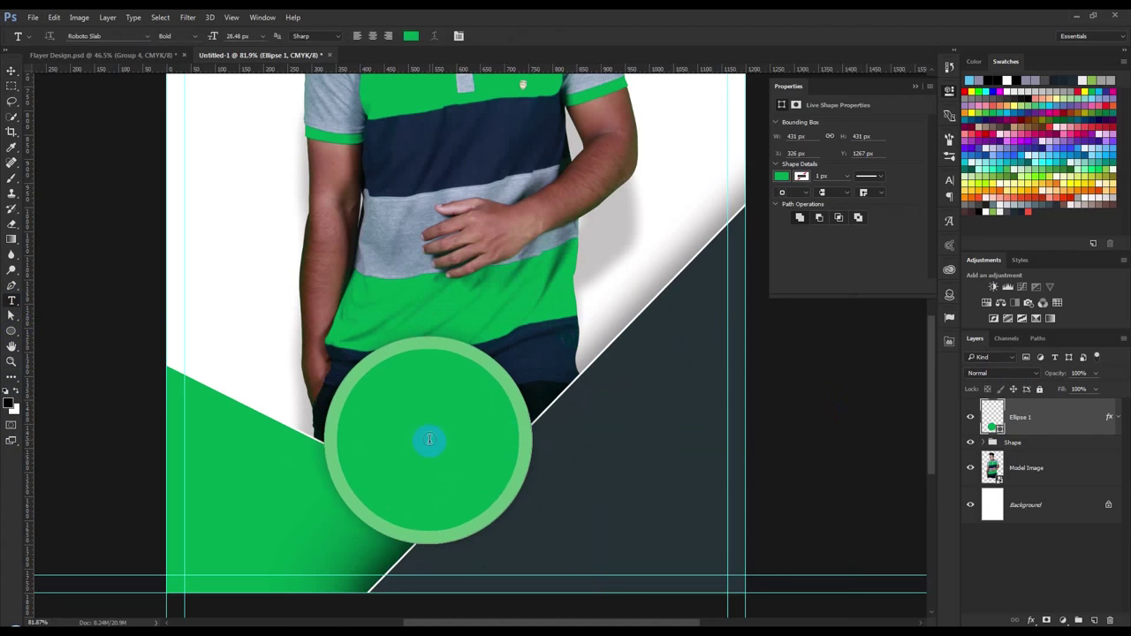
pyautogui.click(430, 437)
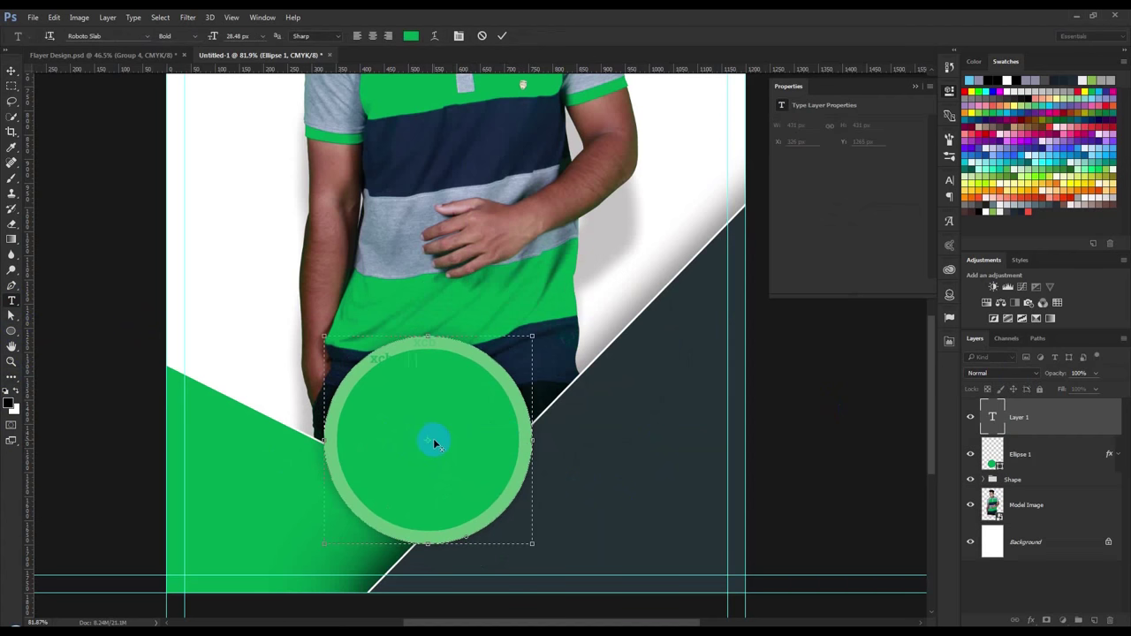
pyautogui.hotkey('ctrl', 'a')
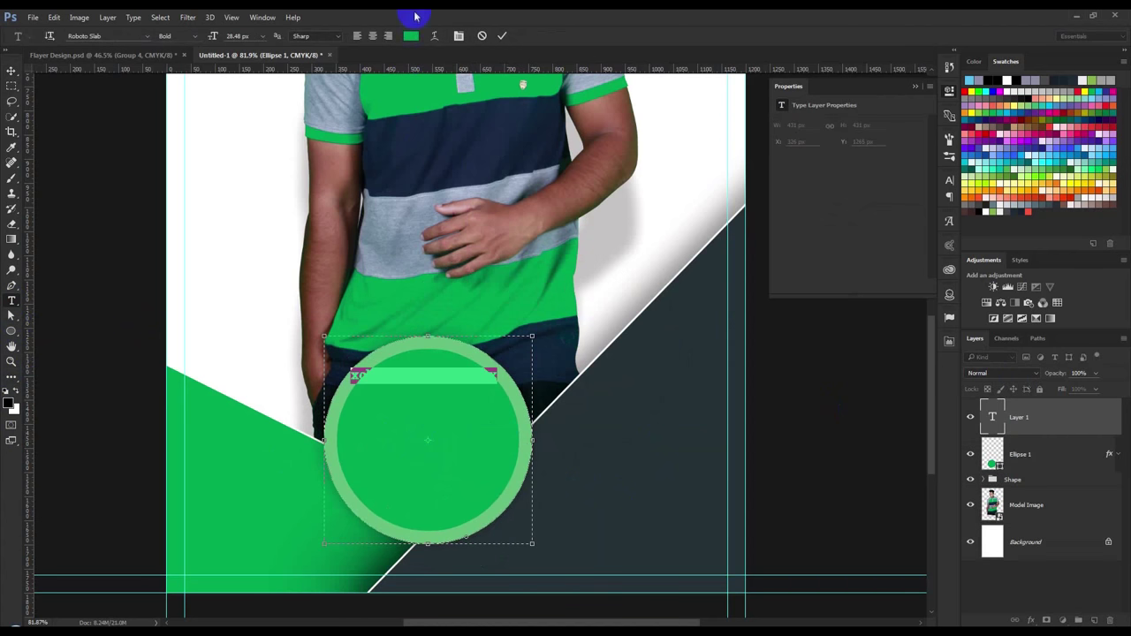
pyautogui.click(411, 36)
pyautogui.click(722, 145)
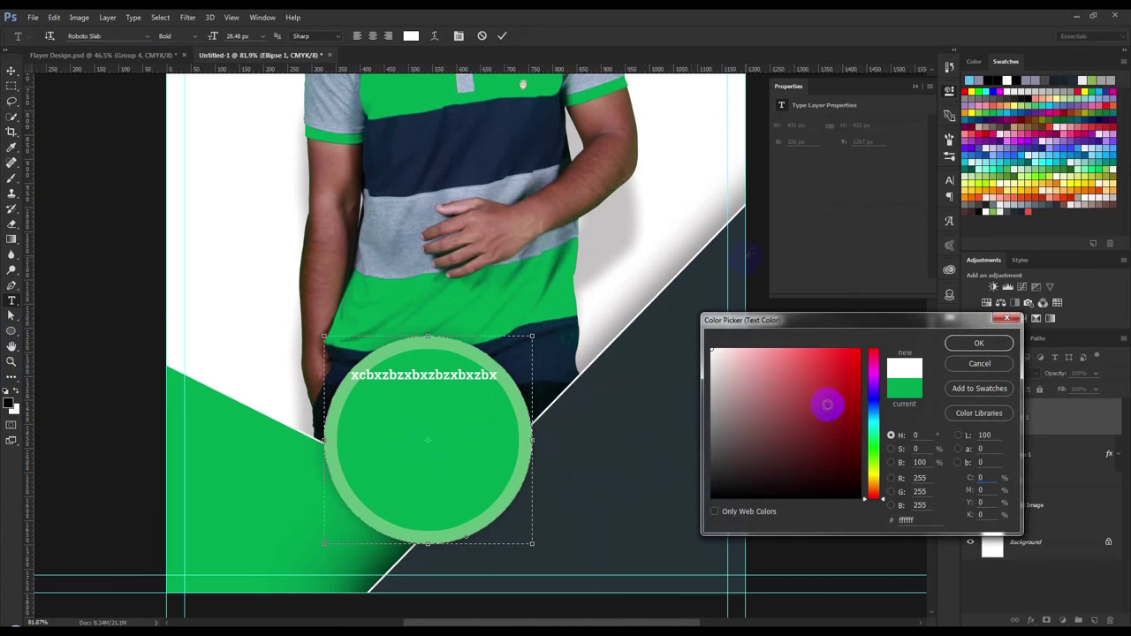
pyautogui.click(954, 344)
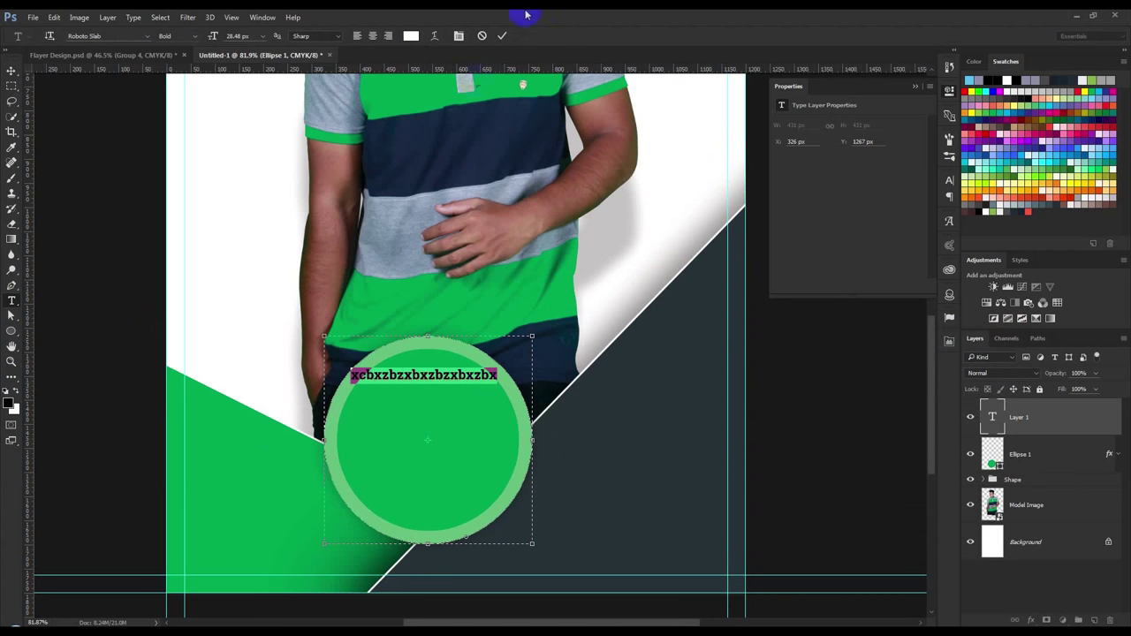
pyautogui.click(483, 36)
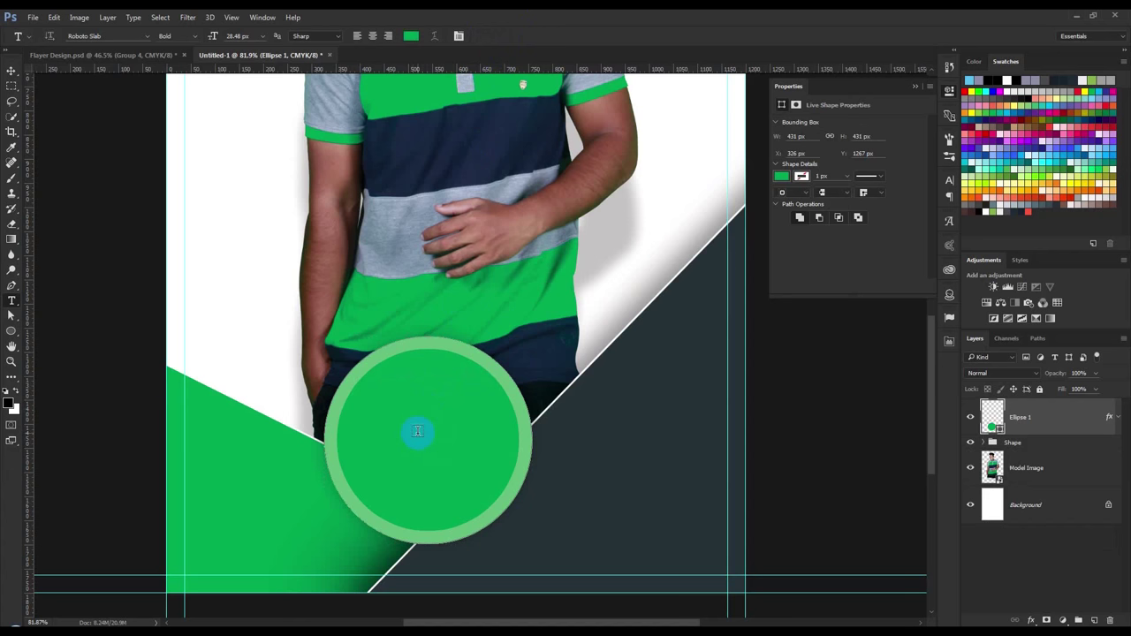
pyautogui.click(417, 431)
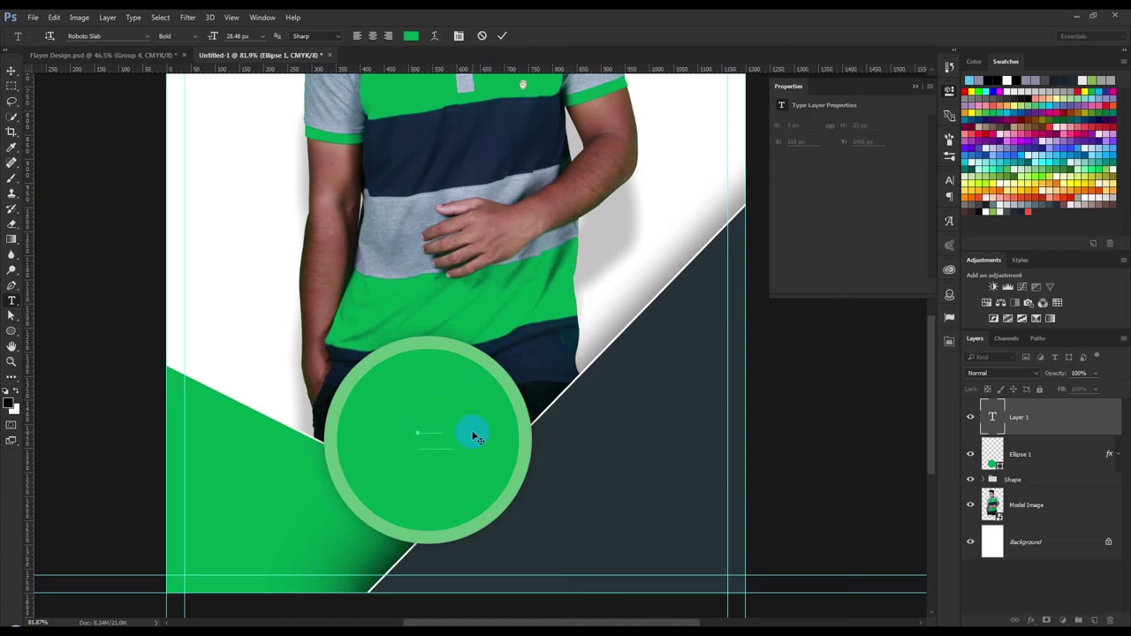
# - Type "50% FREE FOR YOU :)" in the circle in white at 58.48 px
pyautogui.write('50')
pyautogui.moveTo(472, 435); pyautogui.dragTo(465, 465)
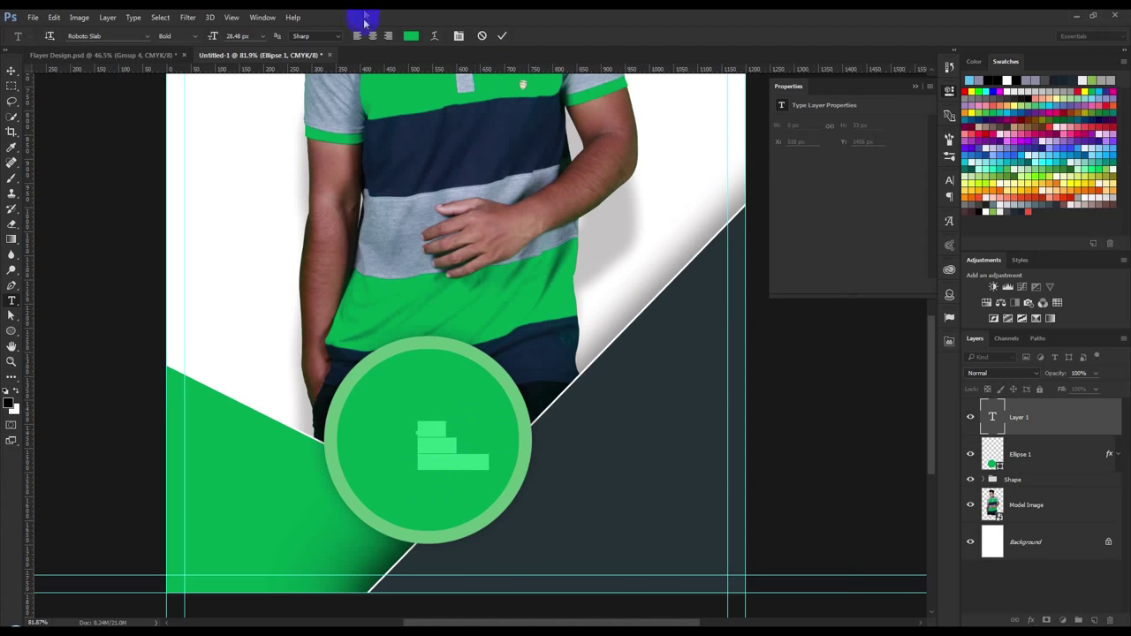
pyautogui.click(411, 35)
pyautogui.click(202, 113)
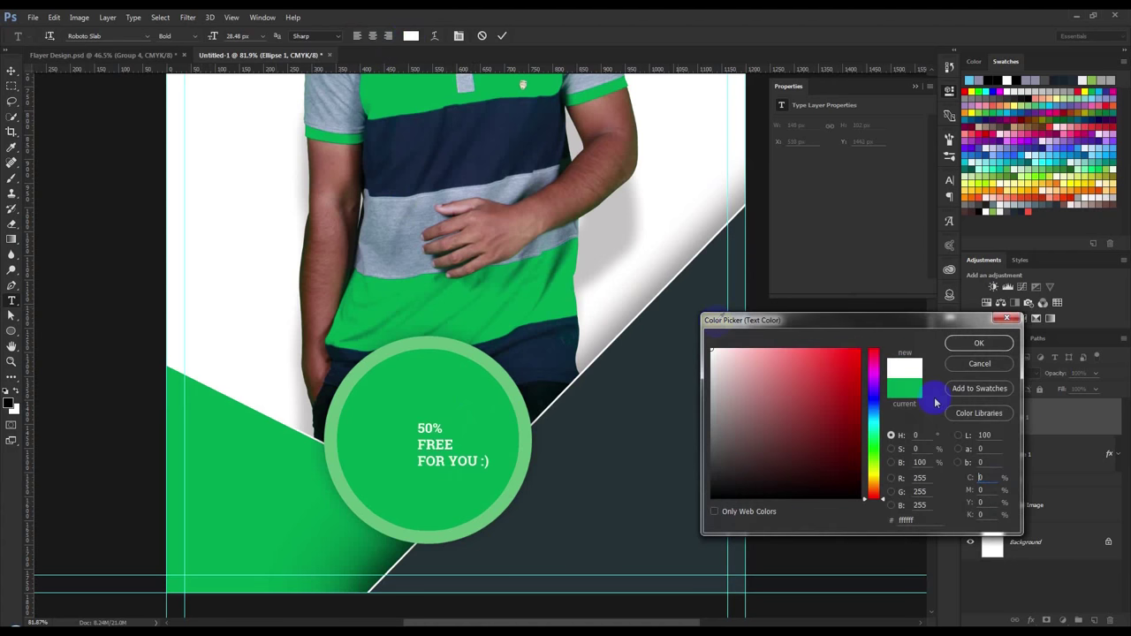
pyautogui.click(978, 343)
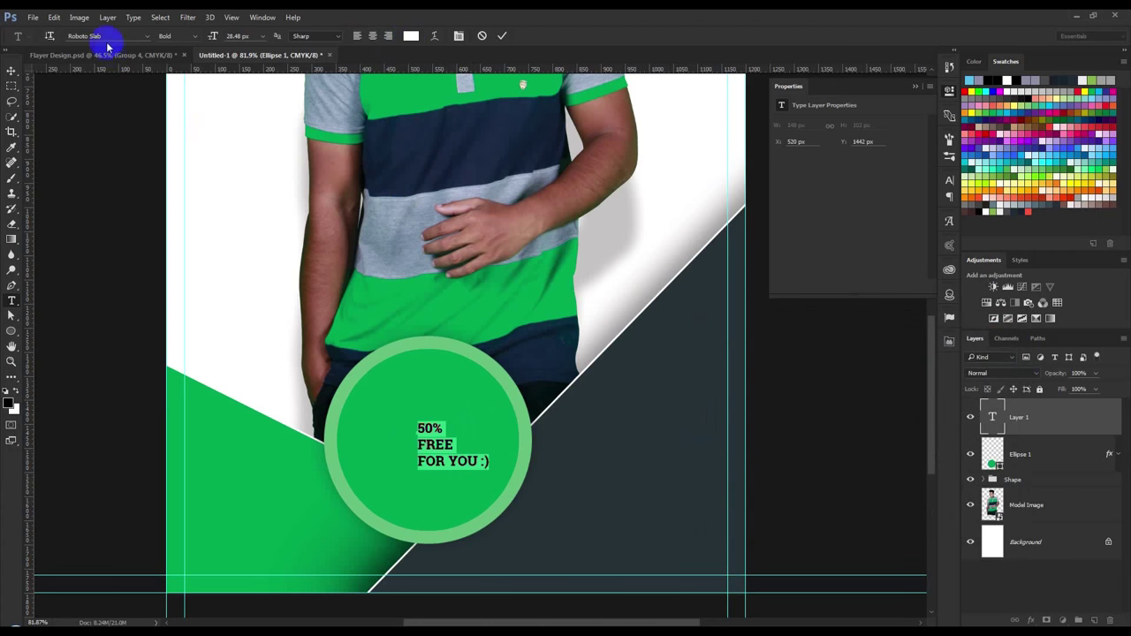
pyautogui.moveTo(212, 38); pyautogui.dragTo(234, 37)
pyautogui.click(373, 207)
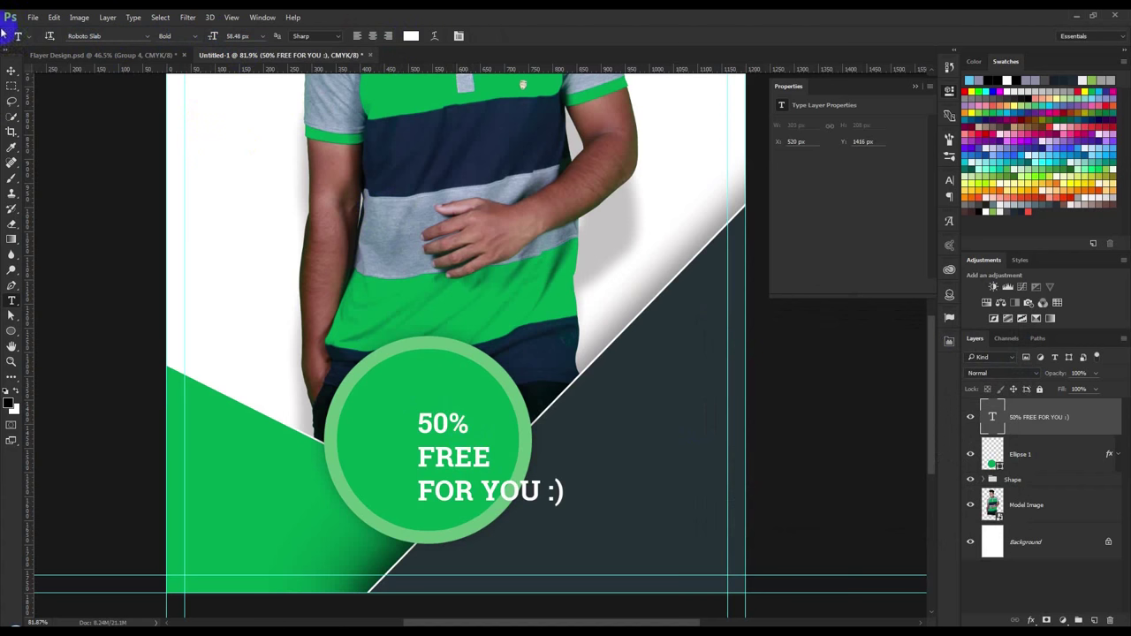
pyautogui.click(11, 70)
# - Move the badge text up-left and set its 50% line to 72 px
pyautogui.moveTo(386, 359); pyautogui.dragTo(346, 331)
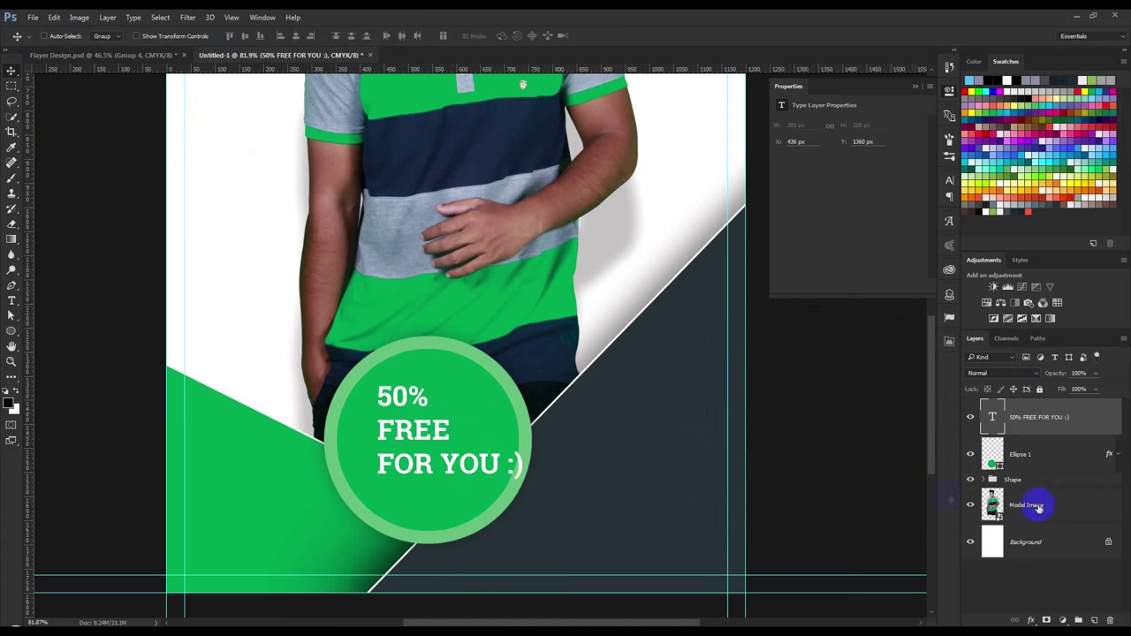
pyautogui.doubleClick(994, 427)
pyautogui.moveTo(428, 397); pyautogui.dragTo(316, 393)
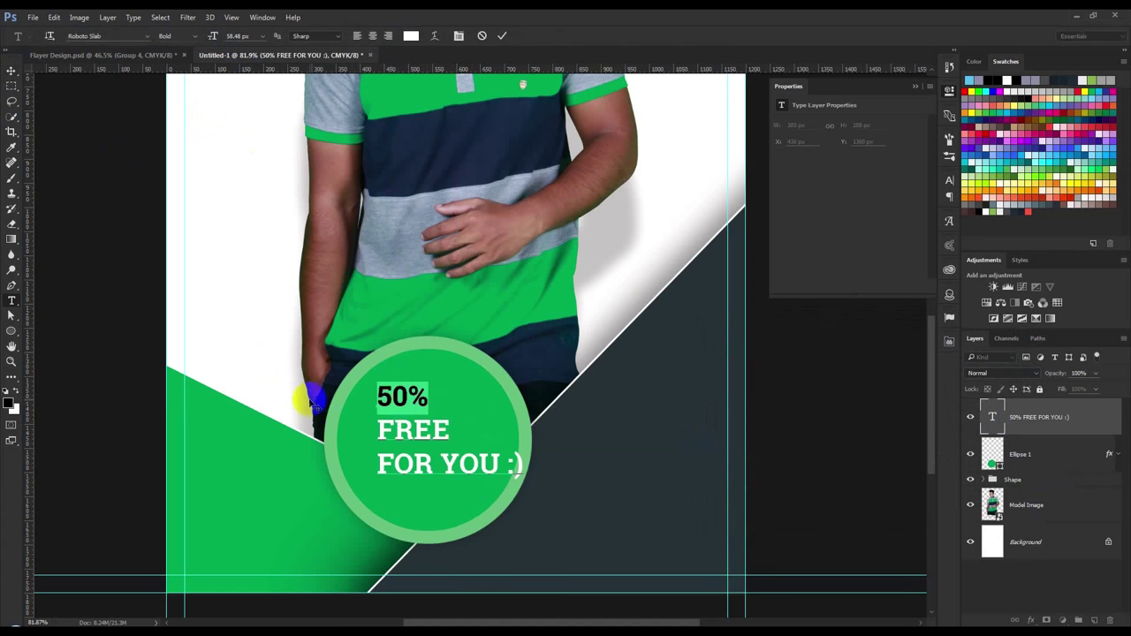
pyautogui.click(270, 40)
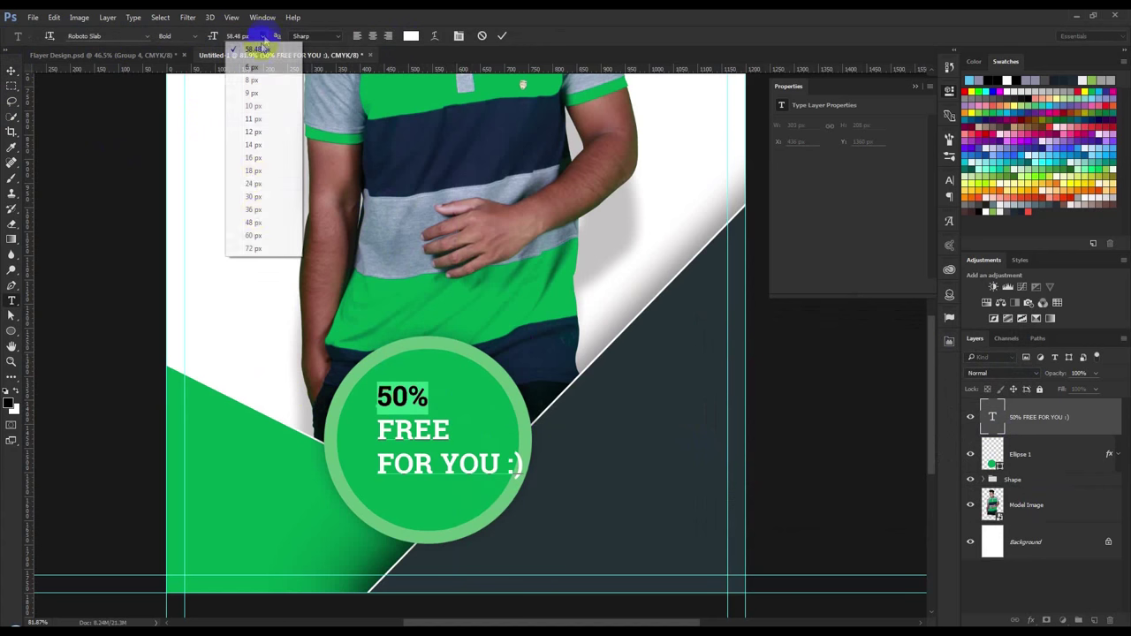
pyautogui.click(265, 237)
pyautogui.click(261, 37)
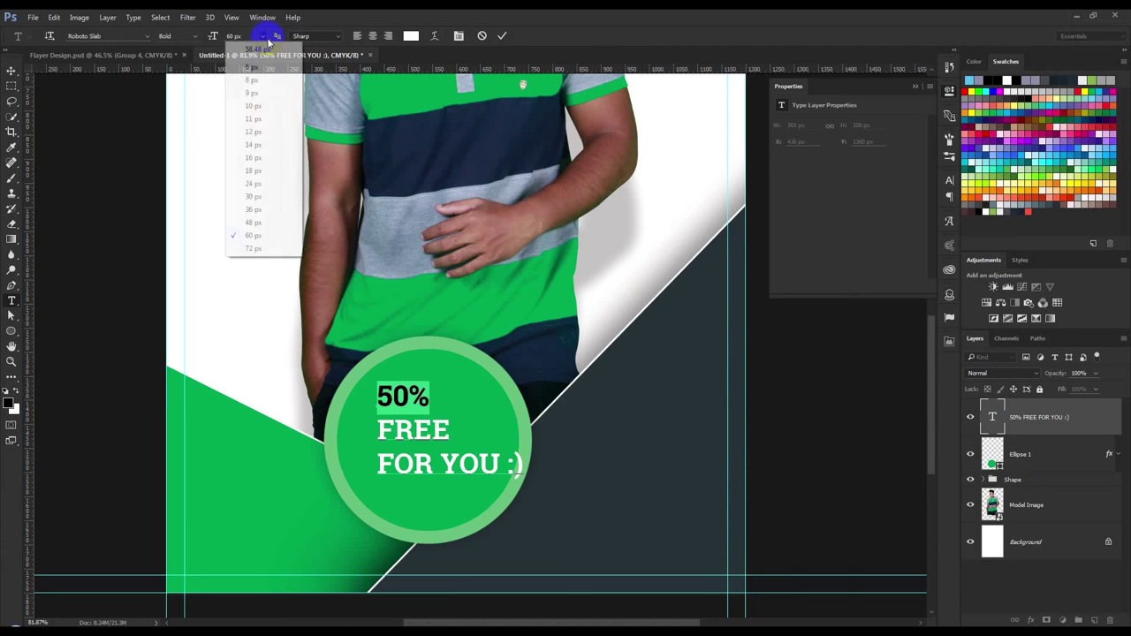
pyautogui.click(273, 250)
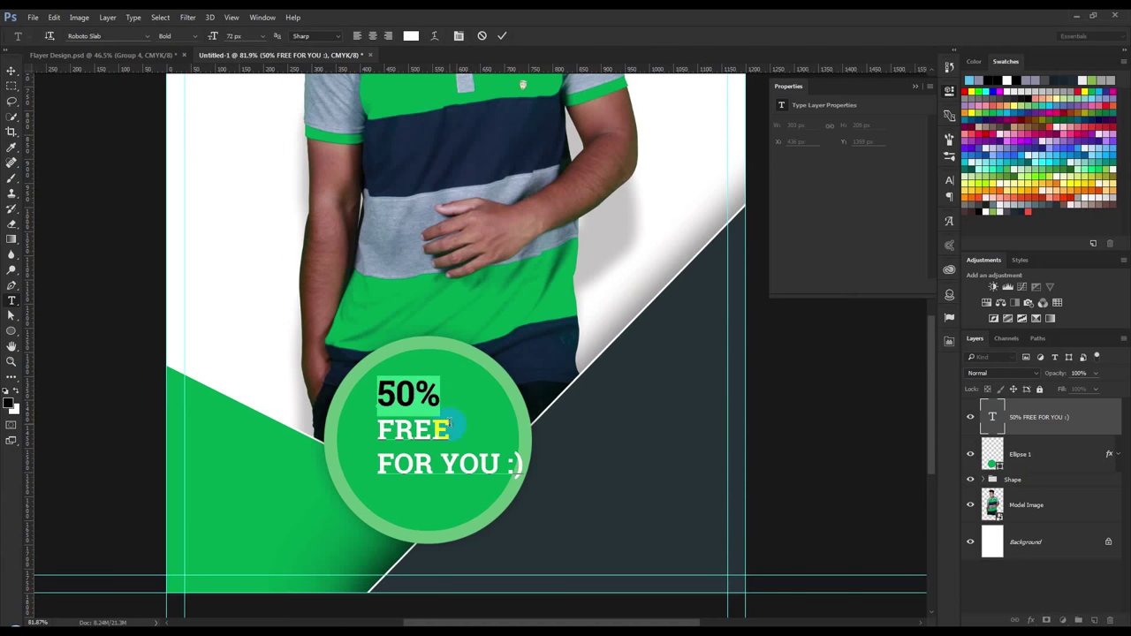
# - Set FREE to 48 px and FOR YOU :) to 24 px, then centre-align all lines
pyautogui.moveTo(450, 427); pyautogui.dragTo(227, 434)
pyautogui.click(262, 36)
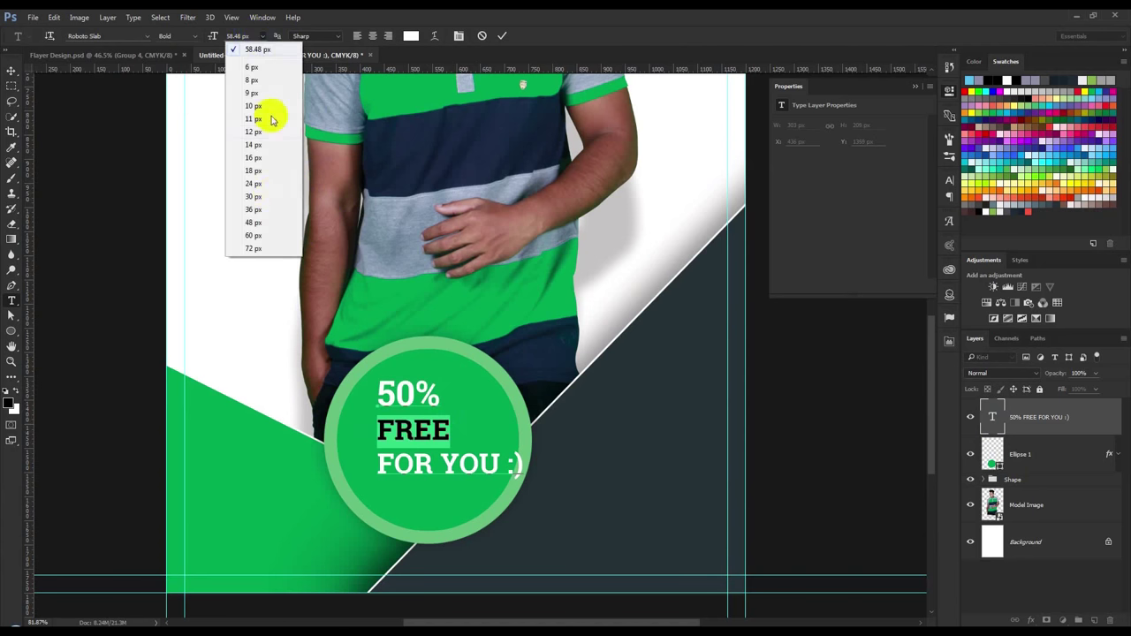
pyautogui.click(253, 222)
pyautogui.click(526, 461)
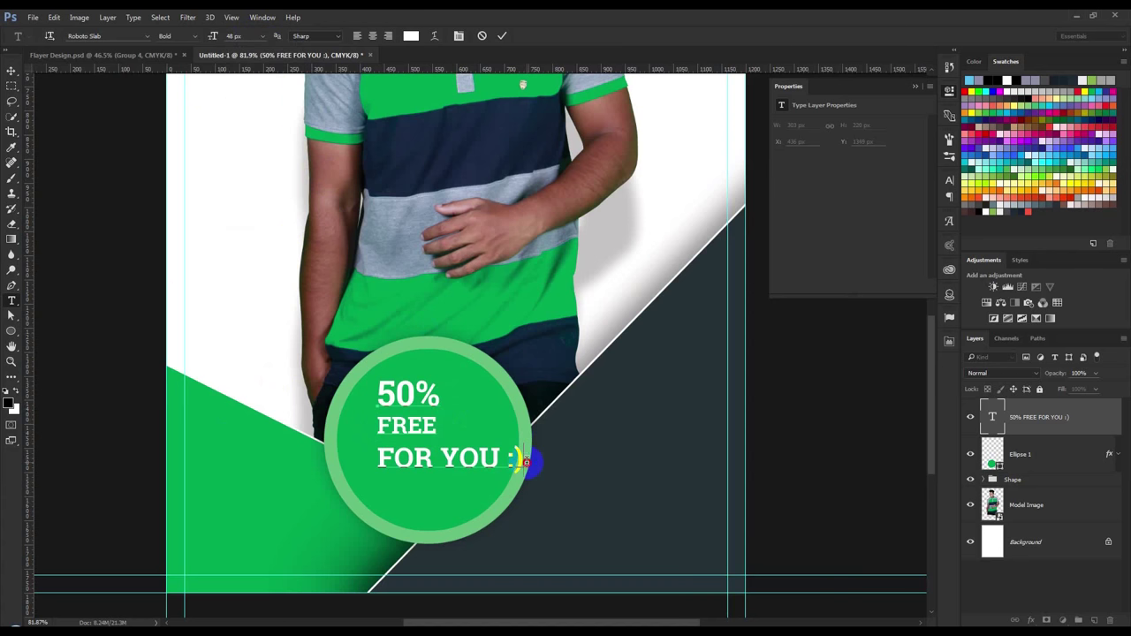
pyautogui.moveTo(526, 462); pyautogui.dragTo(243, 455)
pyautogui.click(259, 36)
pyautogui.click(254, 181)
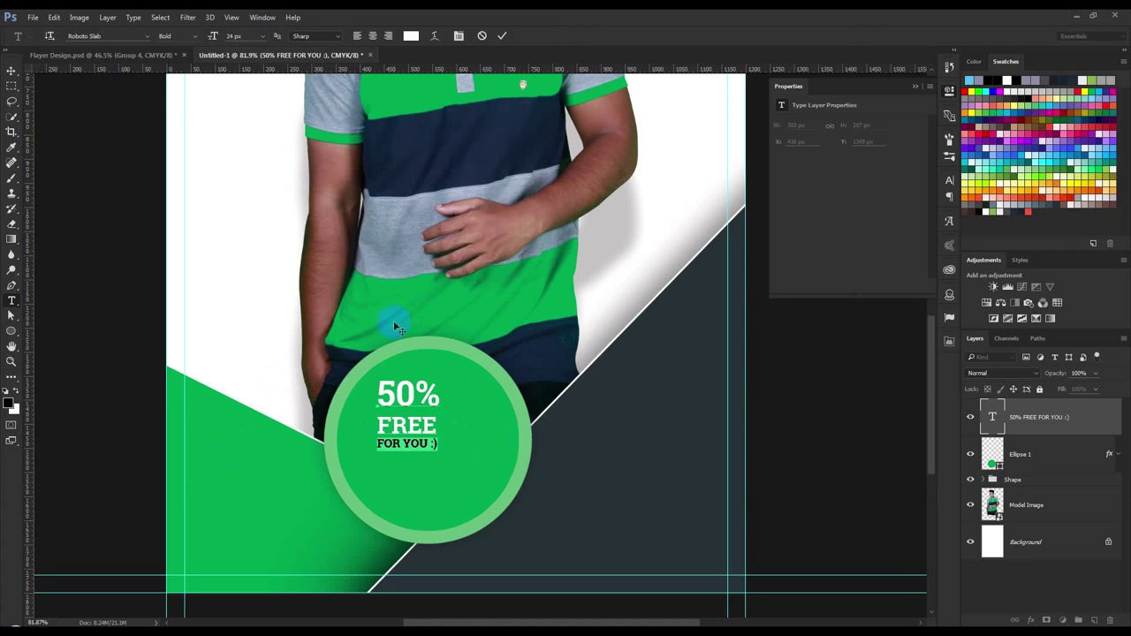
pyautogui.moveTo(440, 446); pyautogui.dragTo(316, 361)
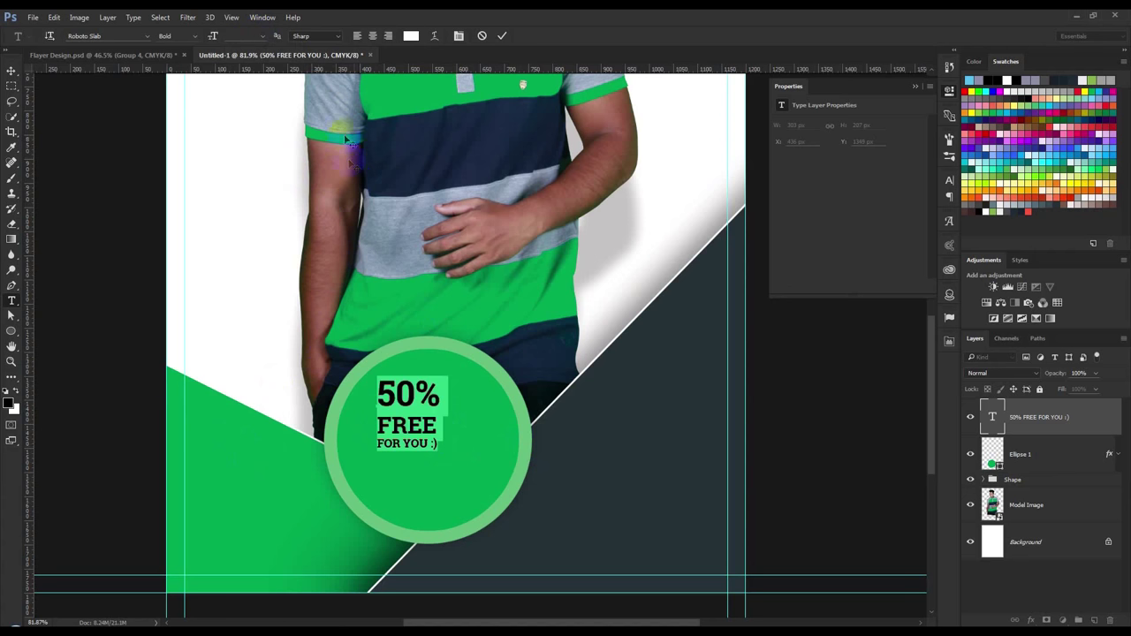
pyautogui.click(375, 37)
pyautogui.hotkey('ctrl', 'Return')
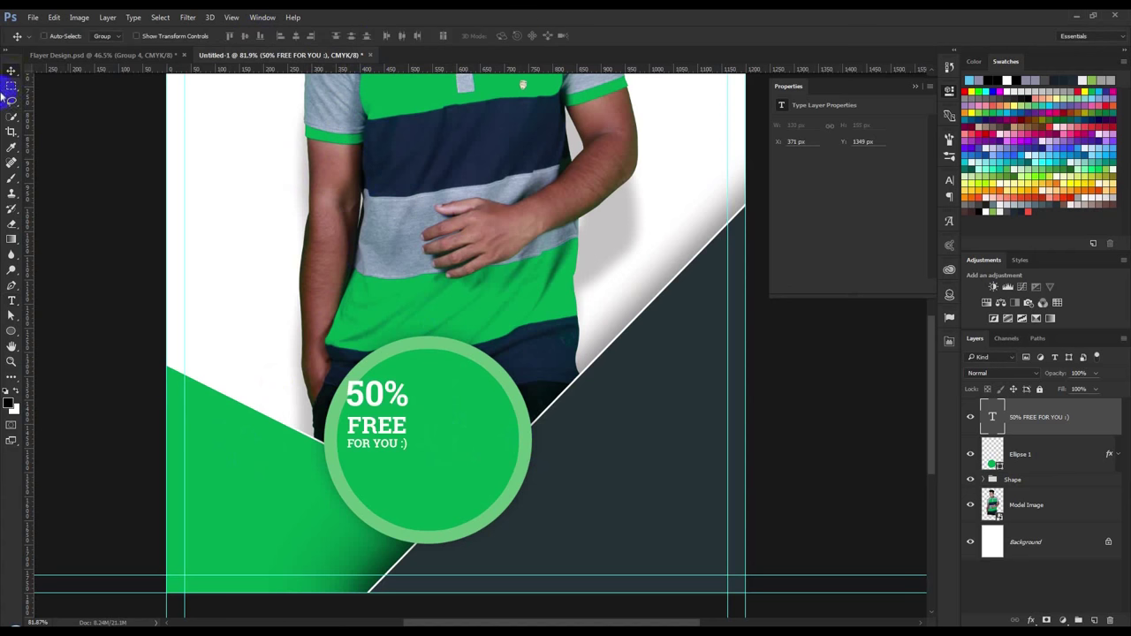
# - Centre the badge text in the circle and scale it up about 167%
pyautogui.moveTo(384, 308); pyautogui.dragTo(423, 316)
pyautogui.hotkey('ctrl', 't')
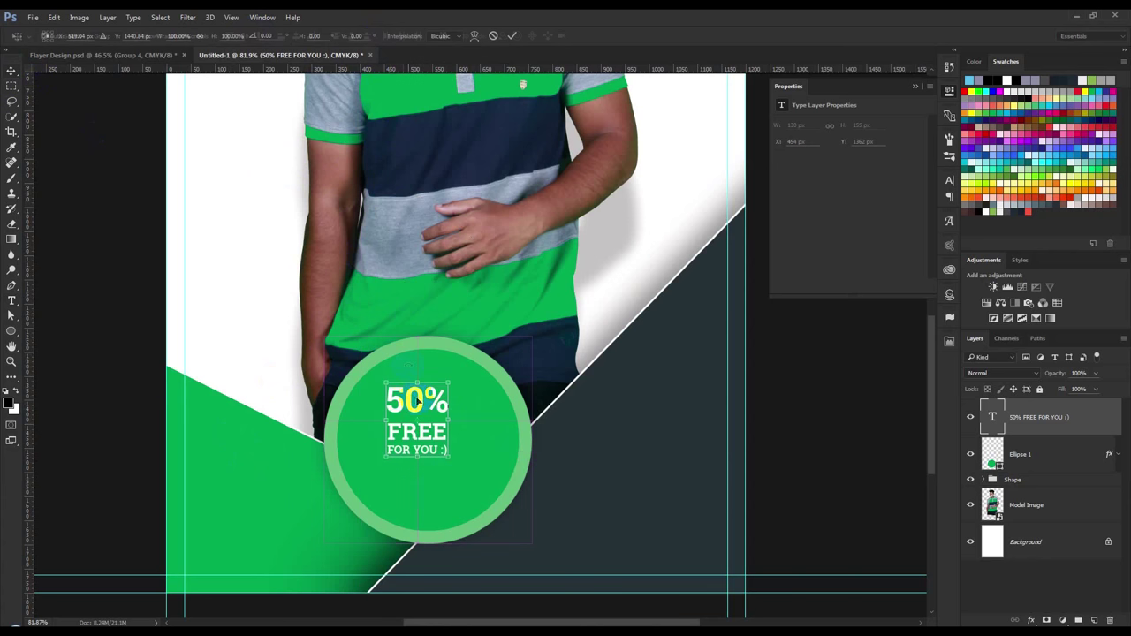
pyautogui.moveTo(448, 455); pyautogui.dragTo(482, 497)
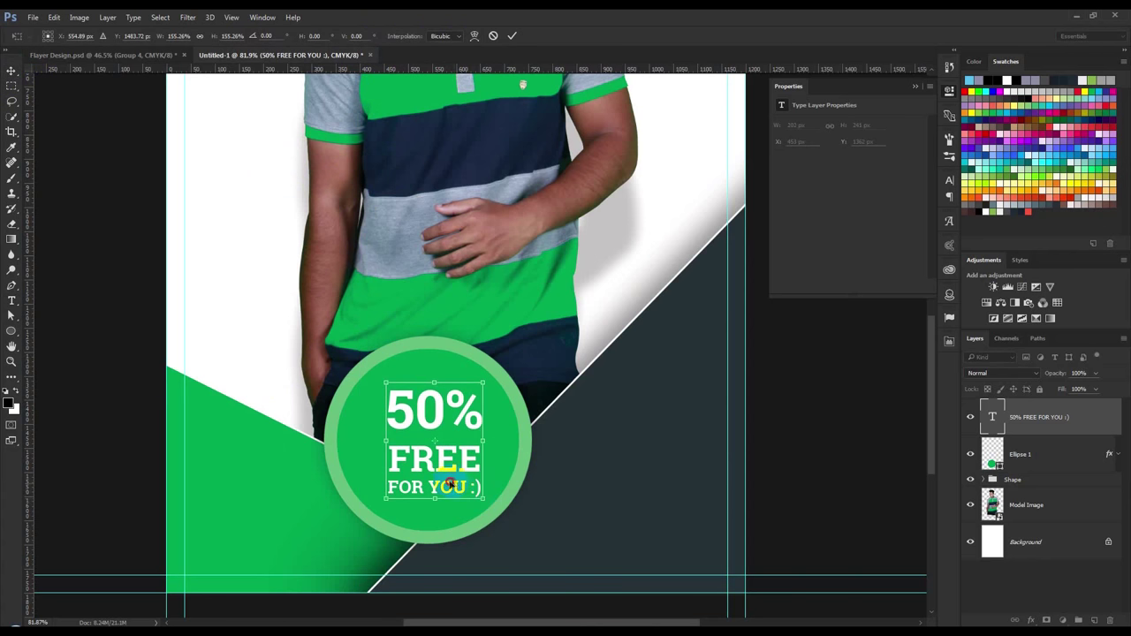
pyautogui.moveTo(482, 383); pyautogui.dragTo(480, 376)
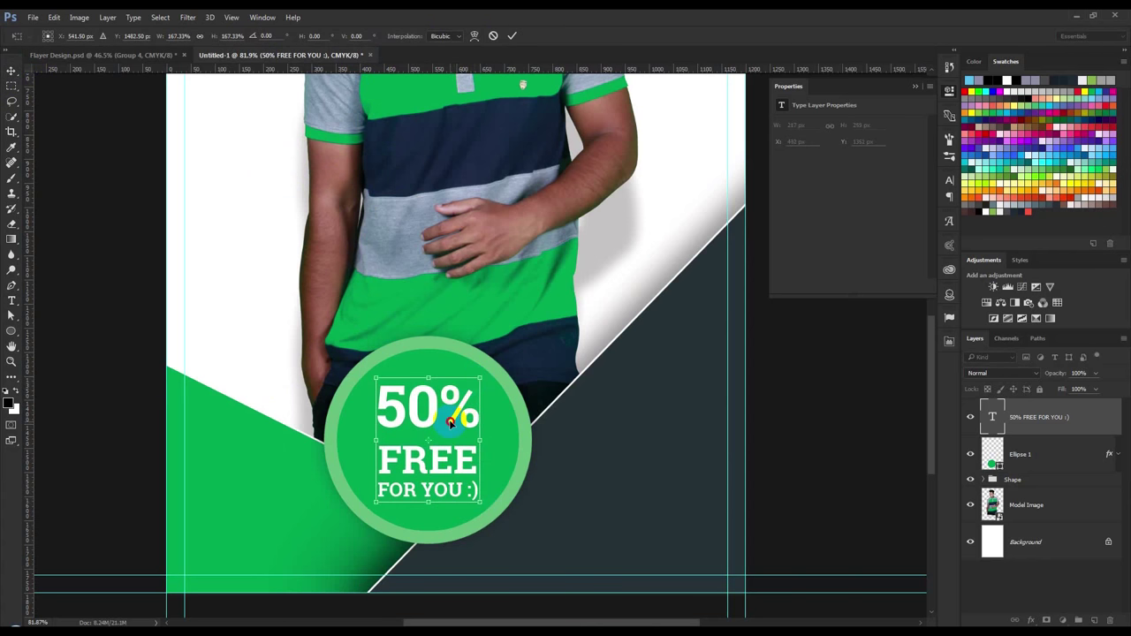
pyautogui.press('Return')
pyautogui.doubleClick(986, 422)
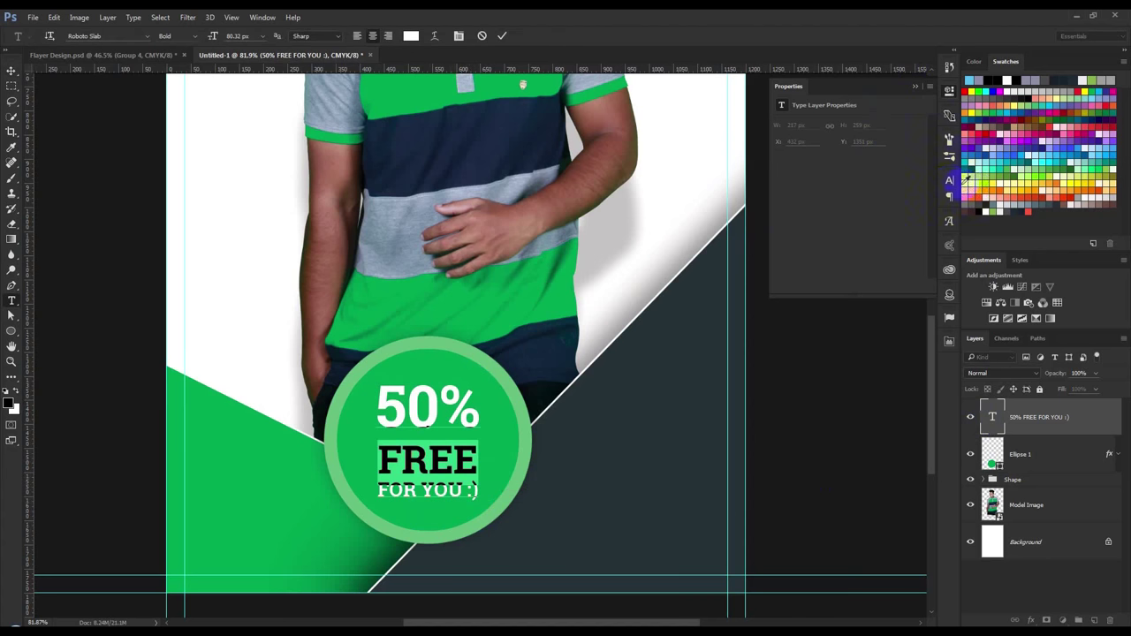
pyautogui.click(949, 181)
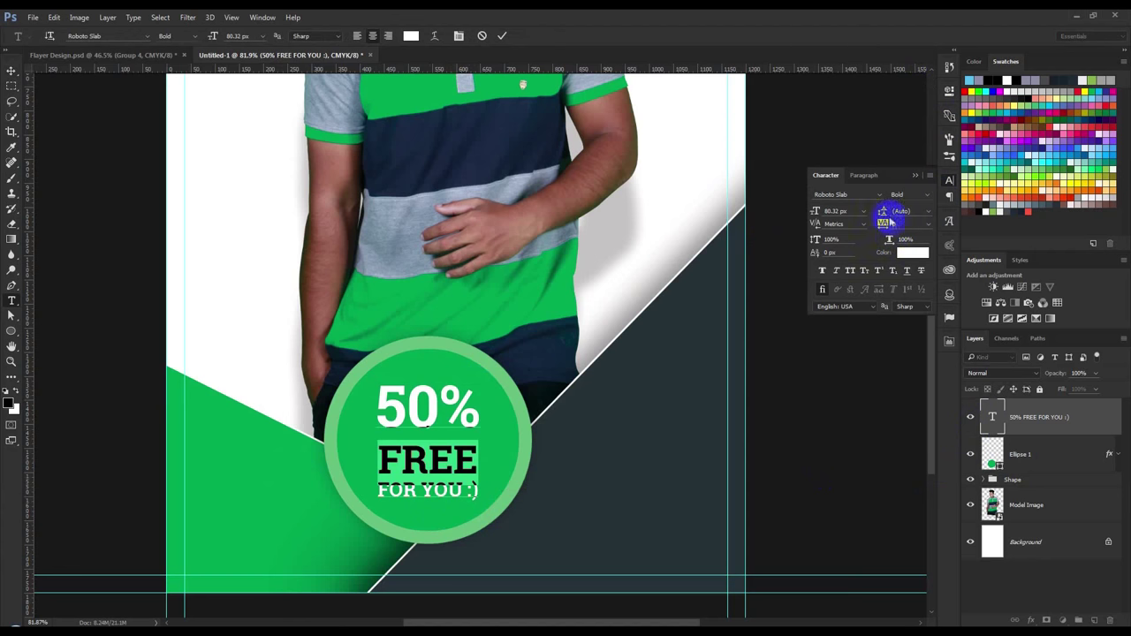
# - Increase the badge text's line spacing and scale the text block up slightly
pyautogui.moveTo(883, 212); pyautogui.dragTo(922, 217)
pyautogui.press('Up')
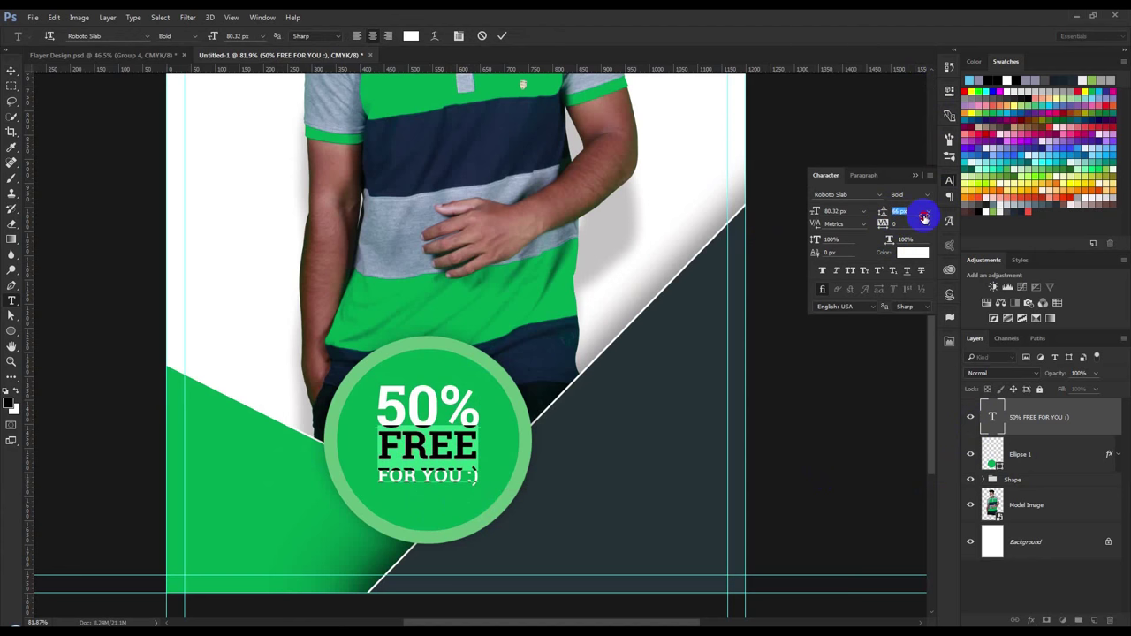
pyautogui.click(502, 36)
pyautogui.hotkey('ctrl', 't')
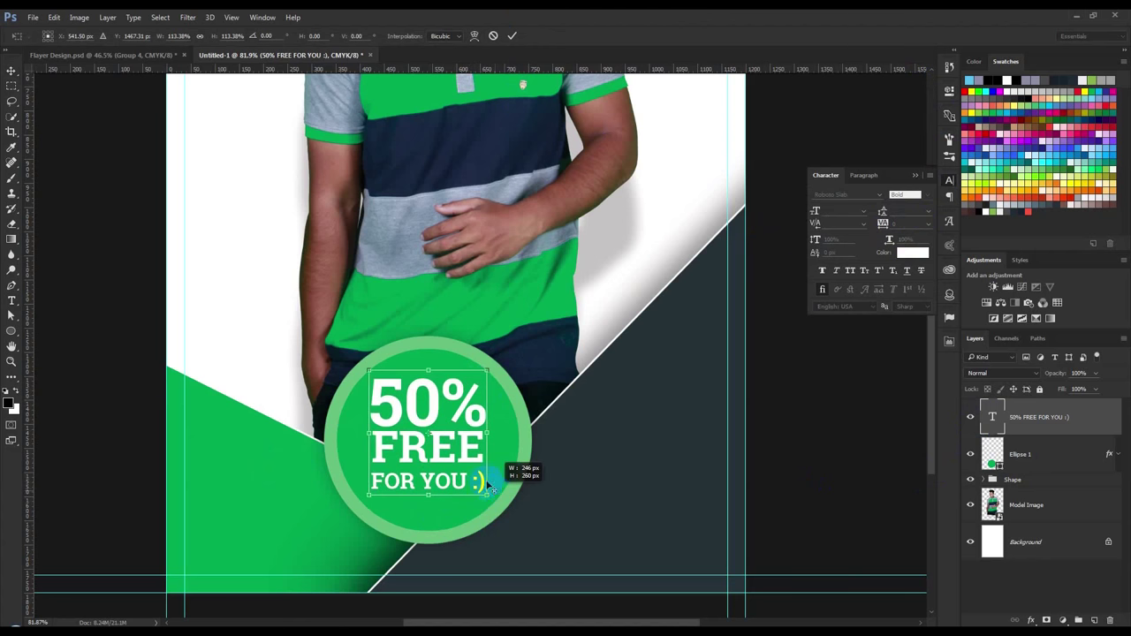
pyautogui.moveTo(485, 491); pyautogui.dragTo(487, 500)
pyautogui.press('Return')
# - Resize FOR YOU :) to 26 px and FREE to about 81 px, then commit the text
pyautogui.doubleClick(991, 416)
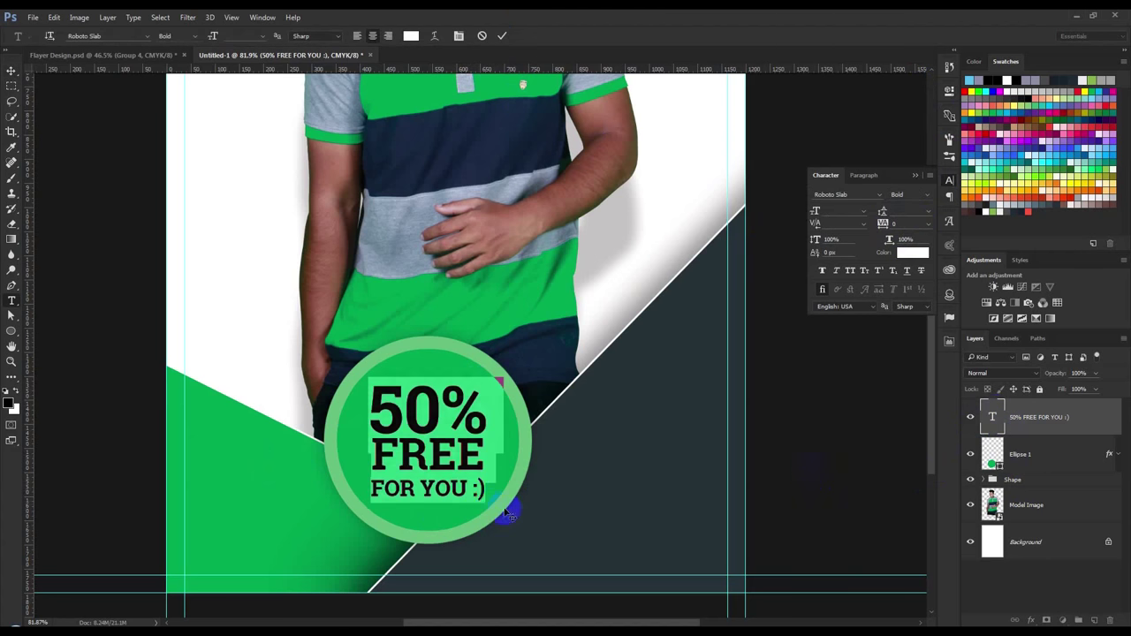
pyautogui.click(482, 491)
pyautogui.moveTo(482, 491); pyautogui.dragTo(209, 491)
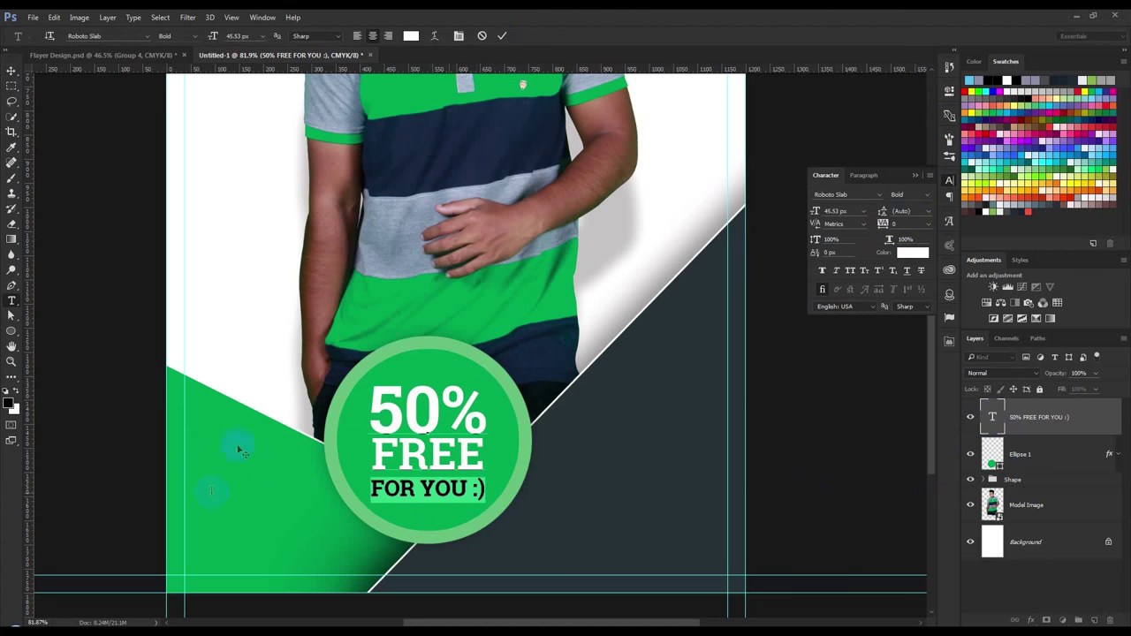
pyautogui.click(258, 36)
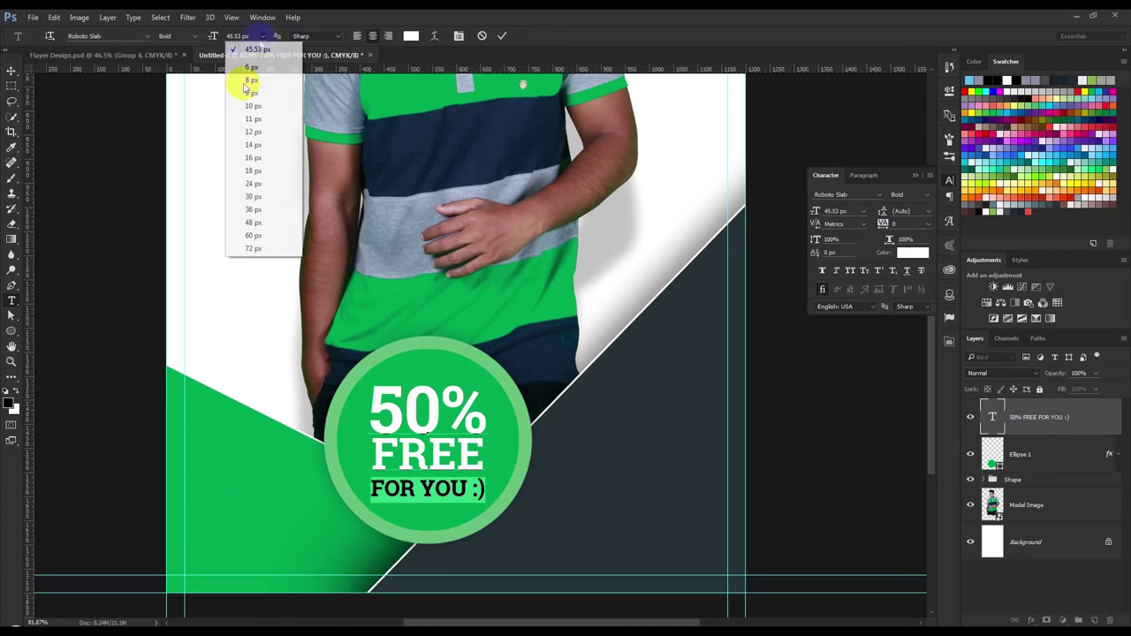
pyautogui.click(253, 158)
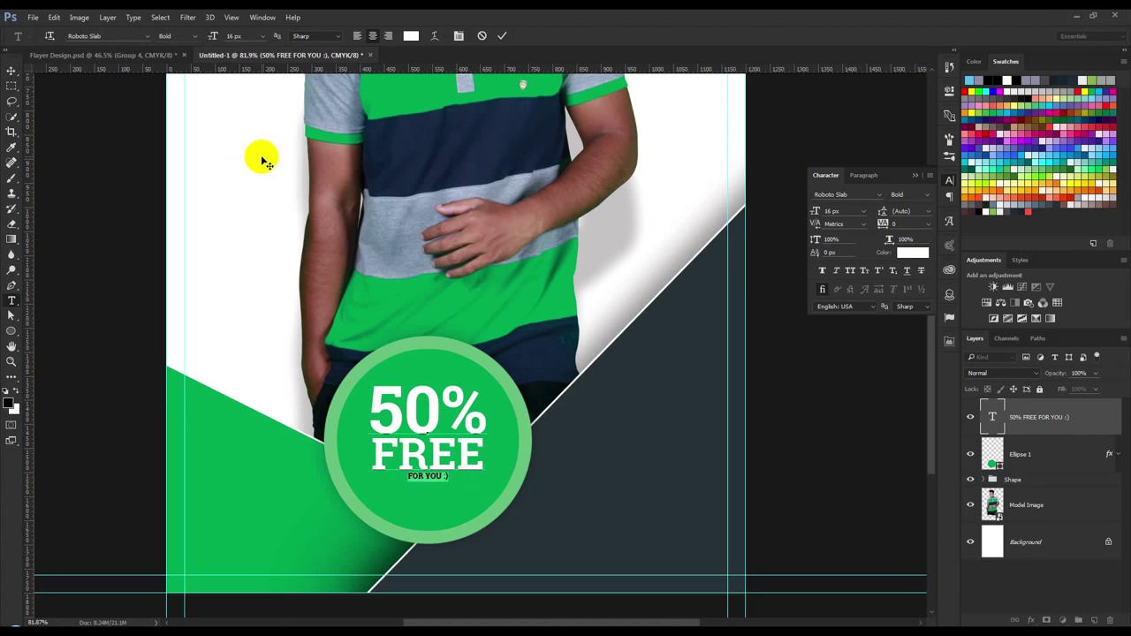
pyautogui.click(244, 36)
pyautogui.scroll(10, 245, 36)
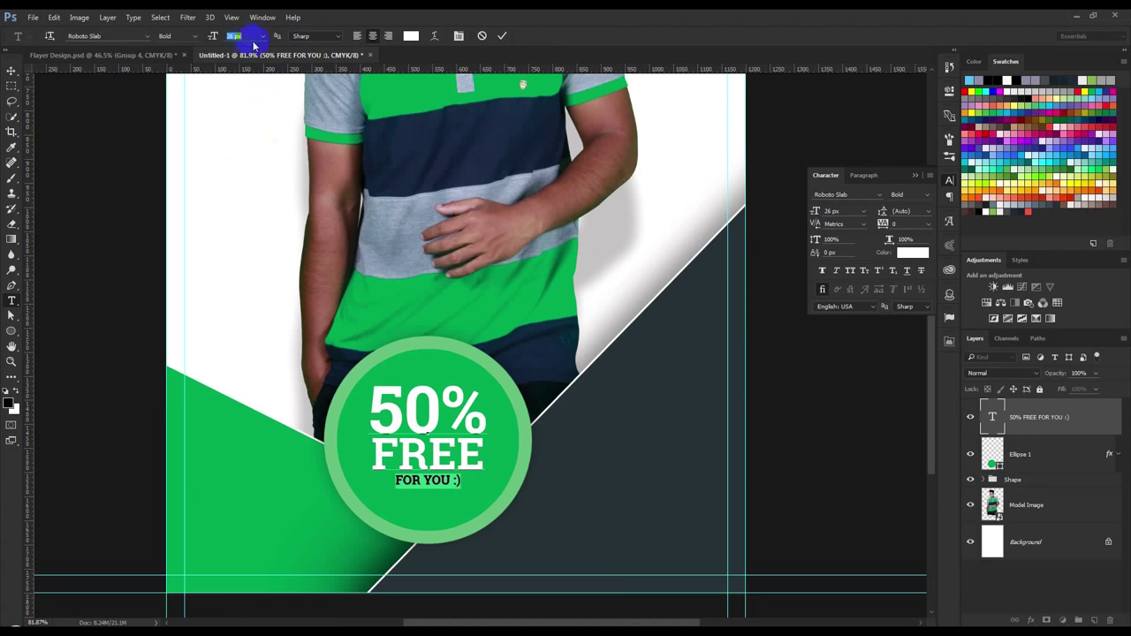
pyautogui.click(482, 461)
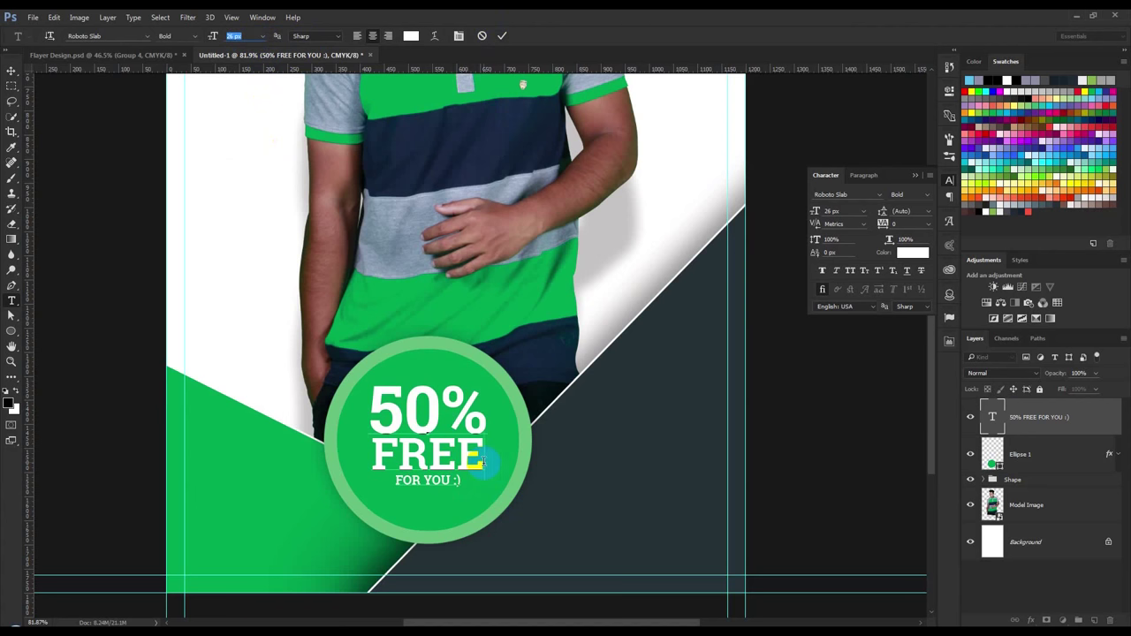
pyautogui.moveTo(474, 461); pyautogui.dragTo(315, 299)
pyautogui.scroll(-4, 242, 36)
pyautogui.scroll(-3, 242, 36)
pyautogui.scroll(-3, 242, 36)
pyautogui.click(501, 36)
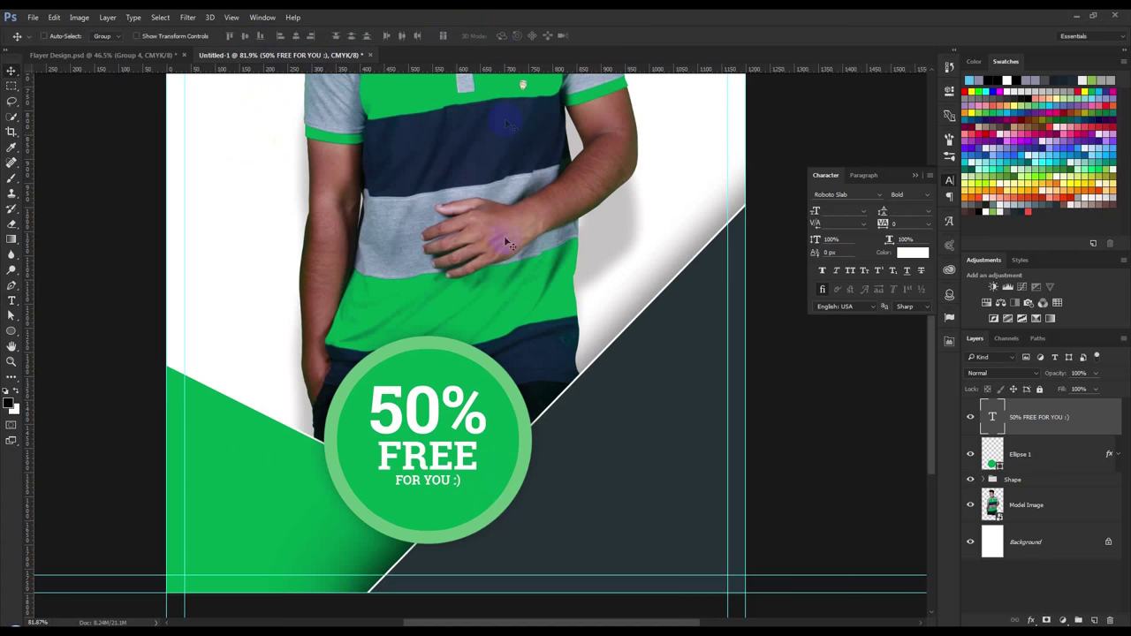
# - Centre the badge text vertically on the green circle using the circle's outline selection
pyautogui.press('Down')
pyautogui.press('Down')
pyautogui.press('Down')
pyautogui.press('Down')
pyautogui.press('Down')
pyautogui.press('Down')
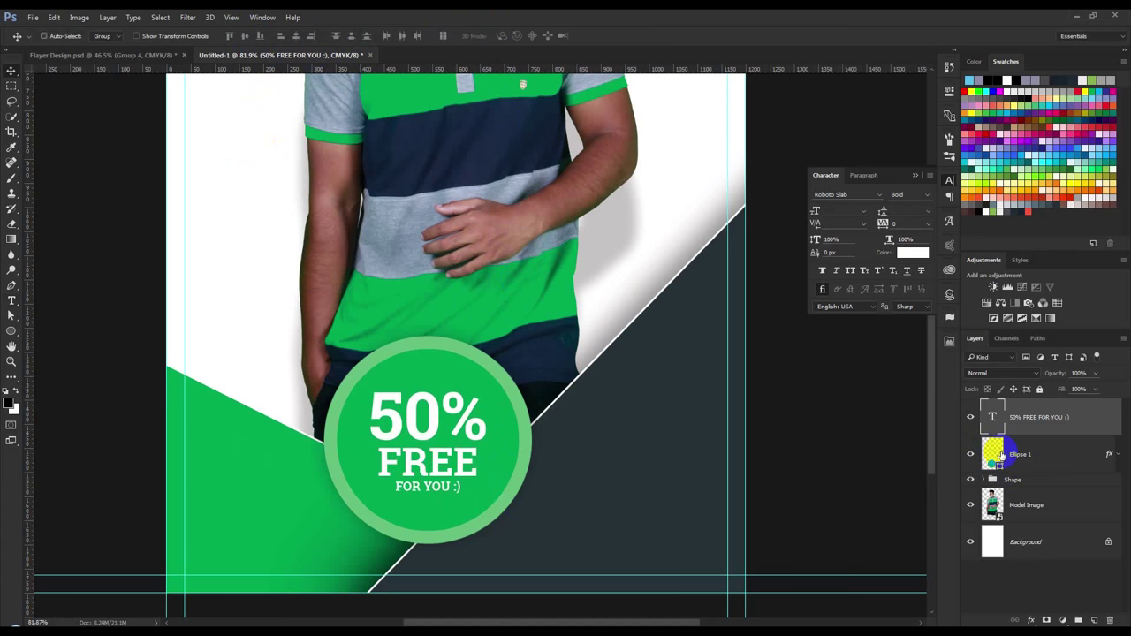
pyautogui.keyDown('ctrl'); pyautogui.click(993, 454); pyautogui.keyUp('ctrl')
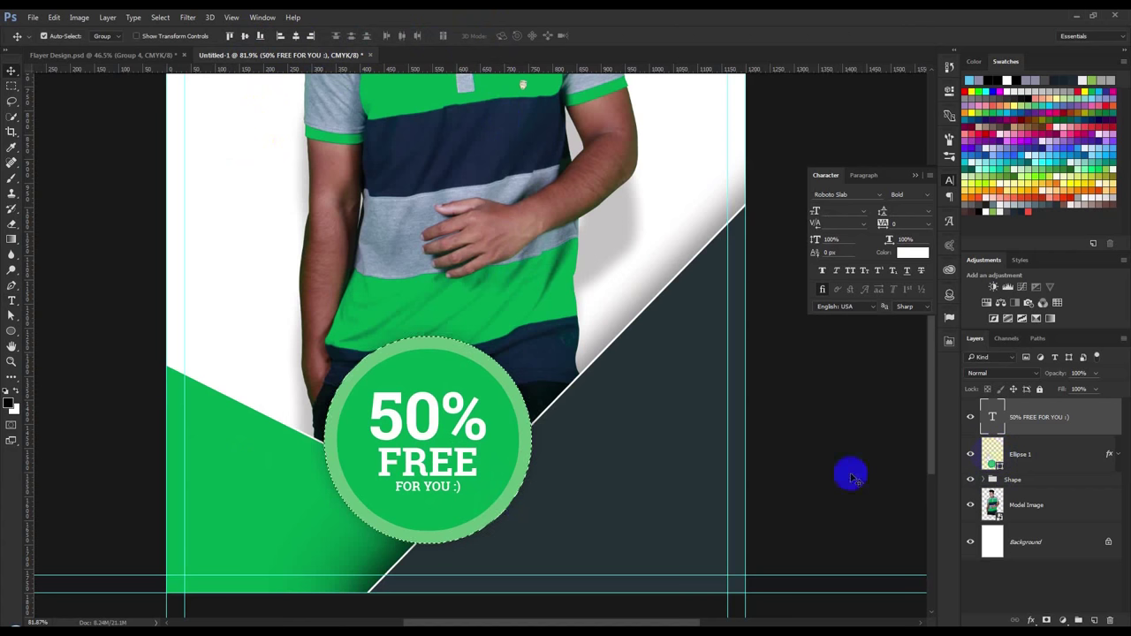
pyautogui.click(245, 35)
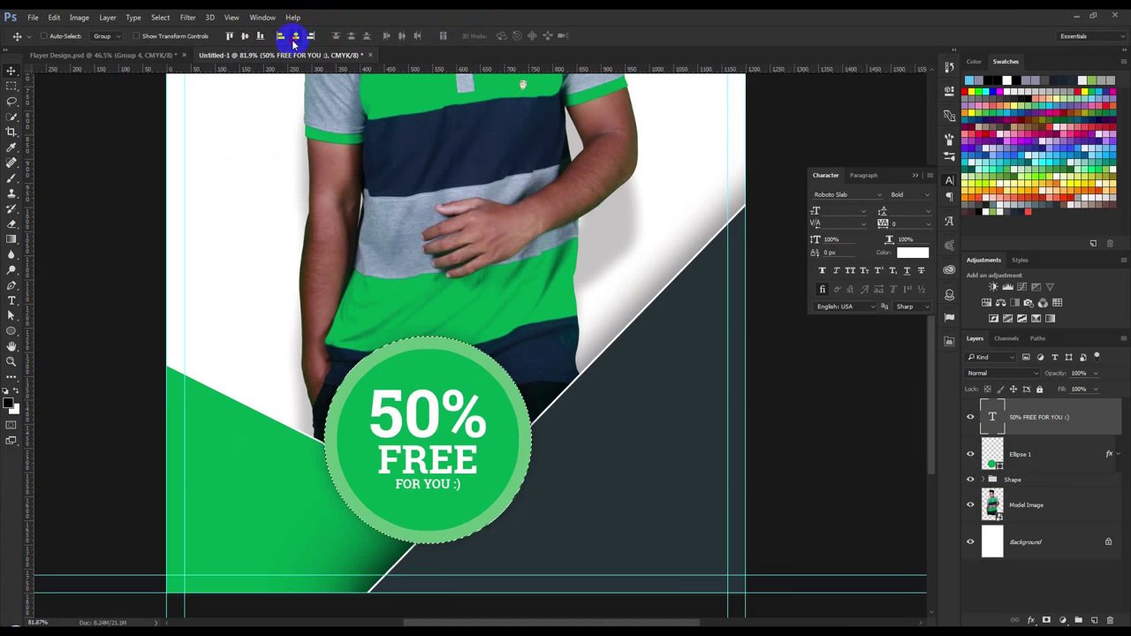
pyautogui.hotkey('ctrl', 'd')
pyautogui.hotkey('ctrl', '0')
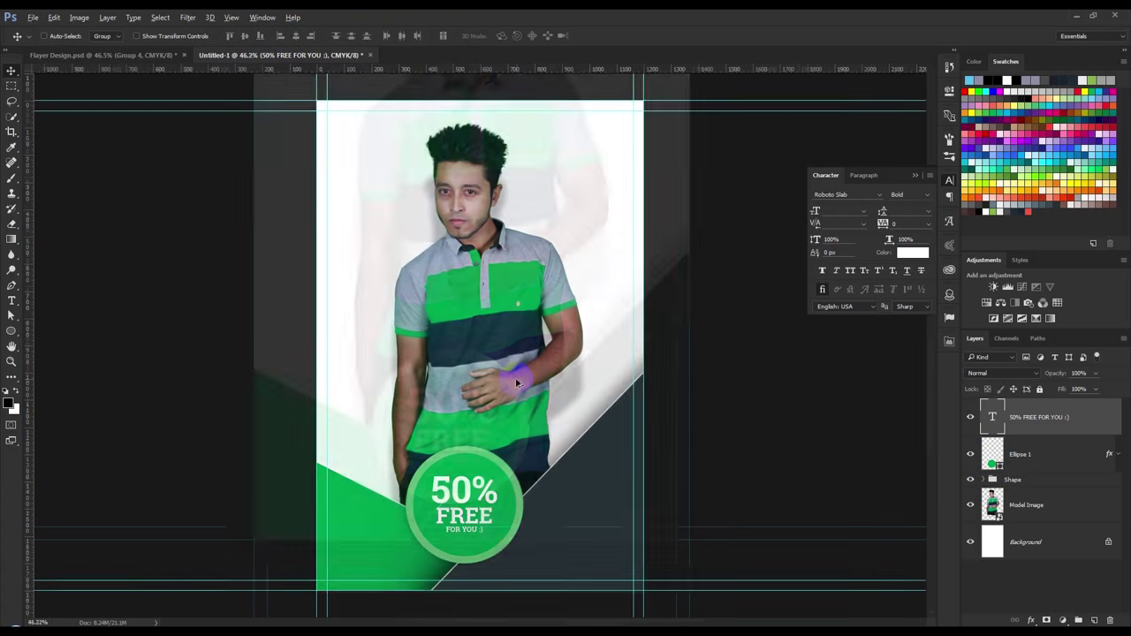
# - Group the badge text and Ellipse 1 circle layers together
pyautogui.keyDown('shift'); pyautogui.click(1040, 456); pyautogui.keyUp('shift')
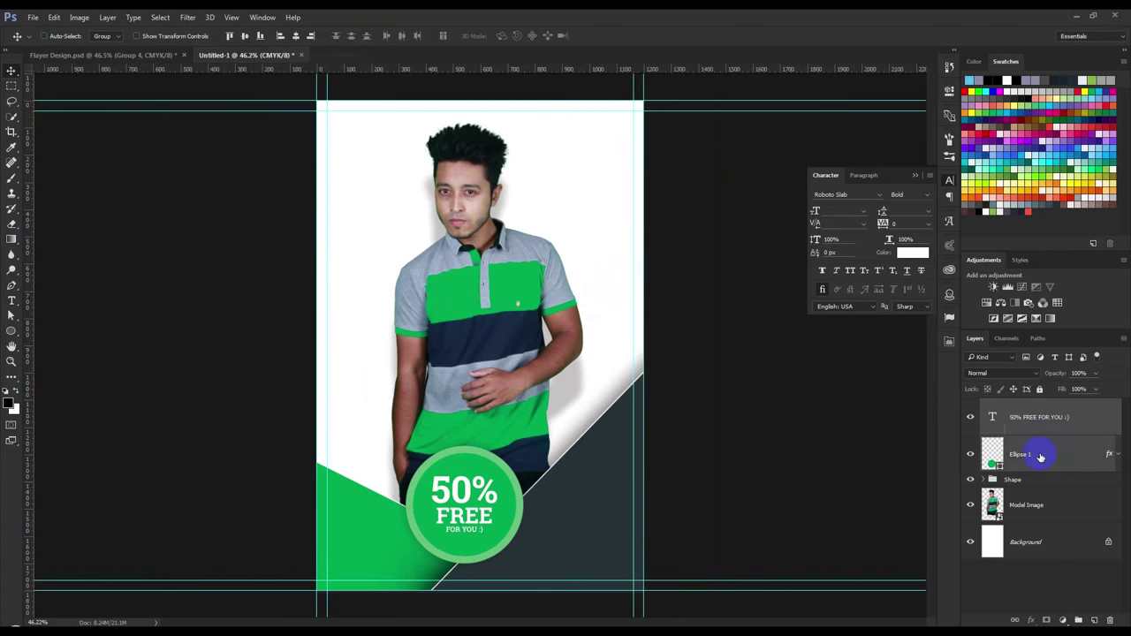
pyautogui.click(1040, 417)
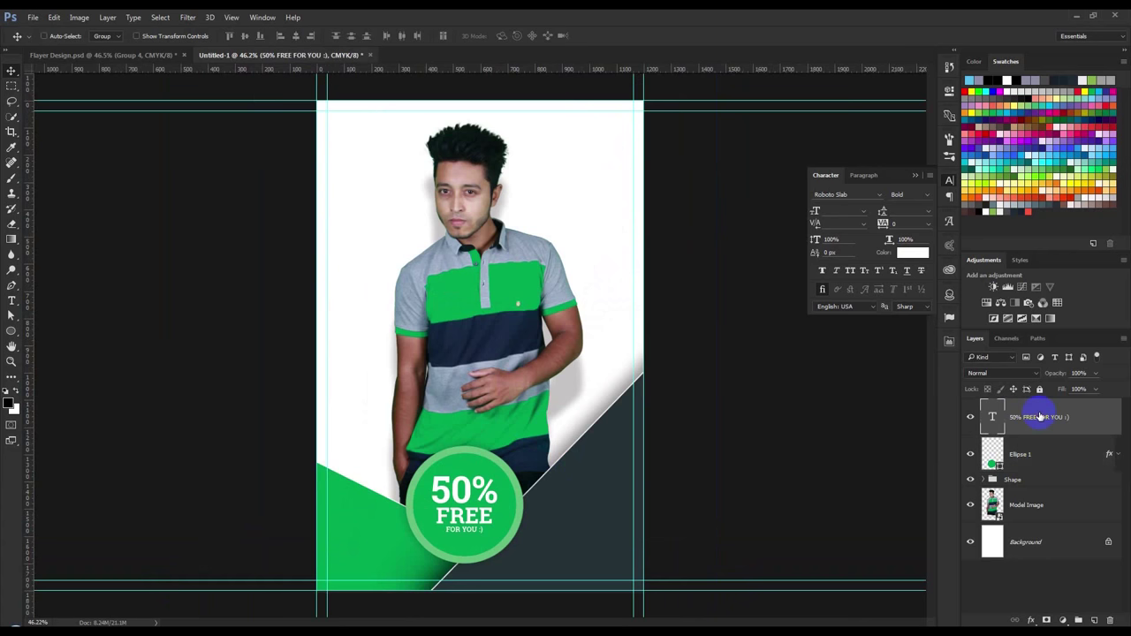
pyautogui.keyDown('shift'); pyautogui.click(1046, 454); pyautogui.keyUp('shift')
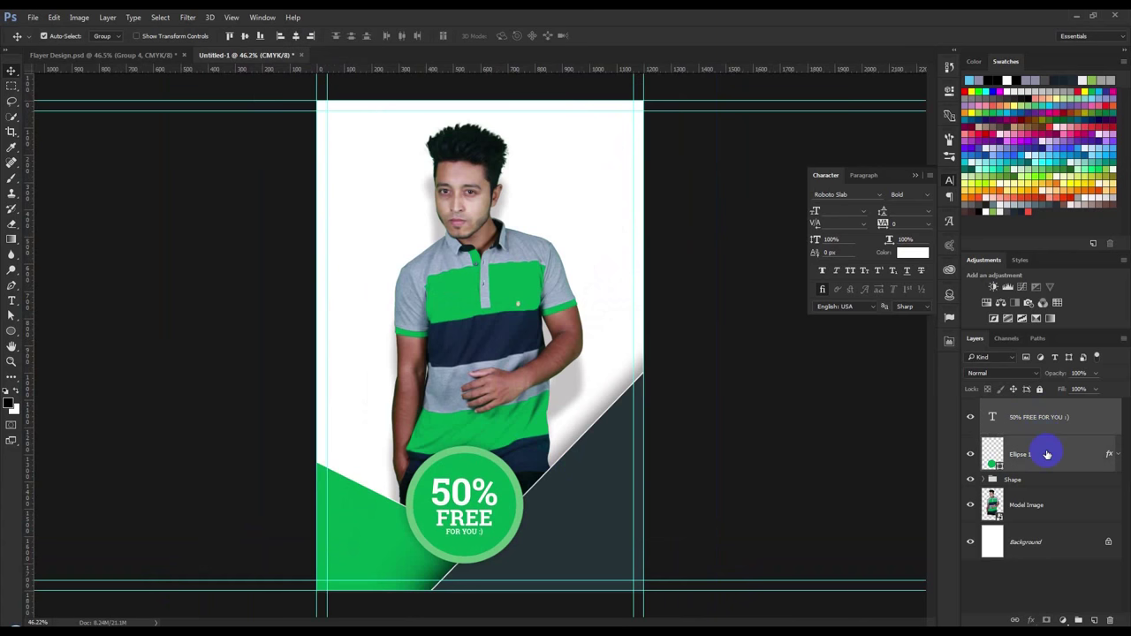
pyautogui.hotkey('ctrl', 'g')
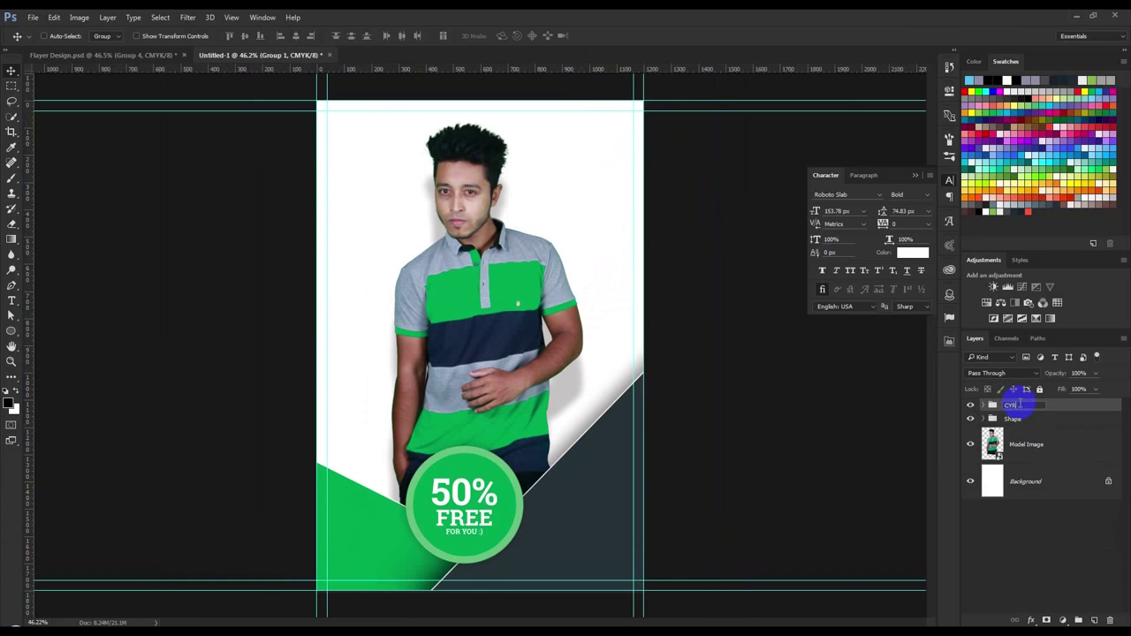
pyautogui.write('CYRCLE')
# - Rename the badge group to Cyrcle and check the Shape group's contents
pyautogui.doubleClick(1008, 404)
pyautogui.click(1053, 411)
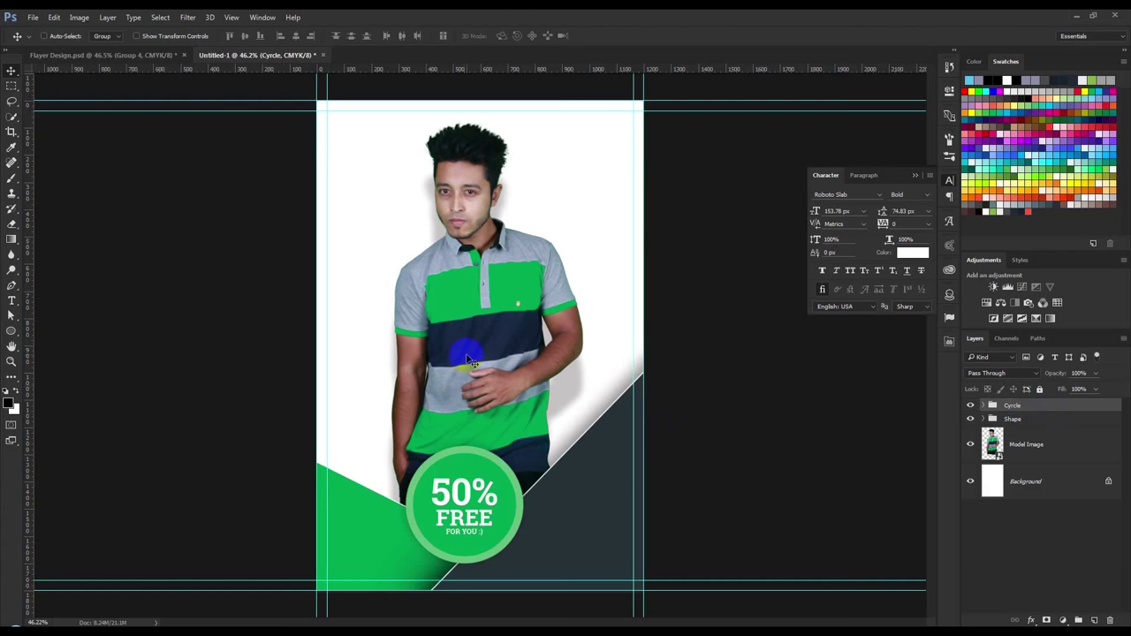
pyautogui.click(984, 420)
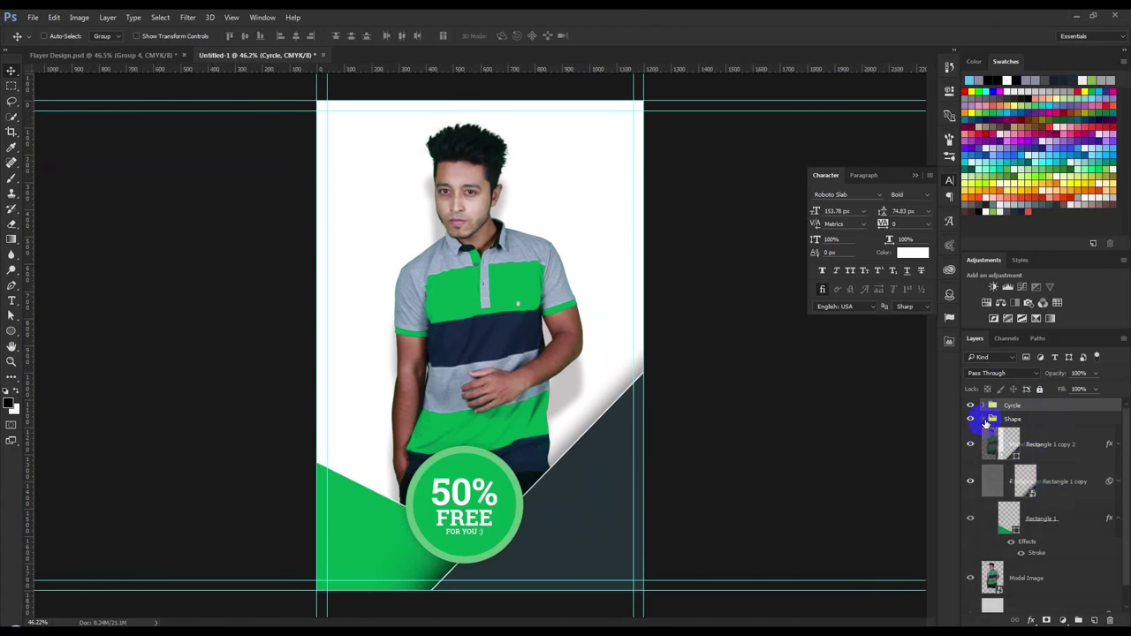
pyautogui.click(1066, 491)
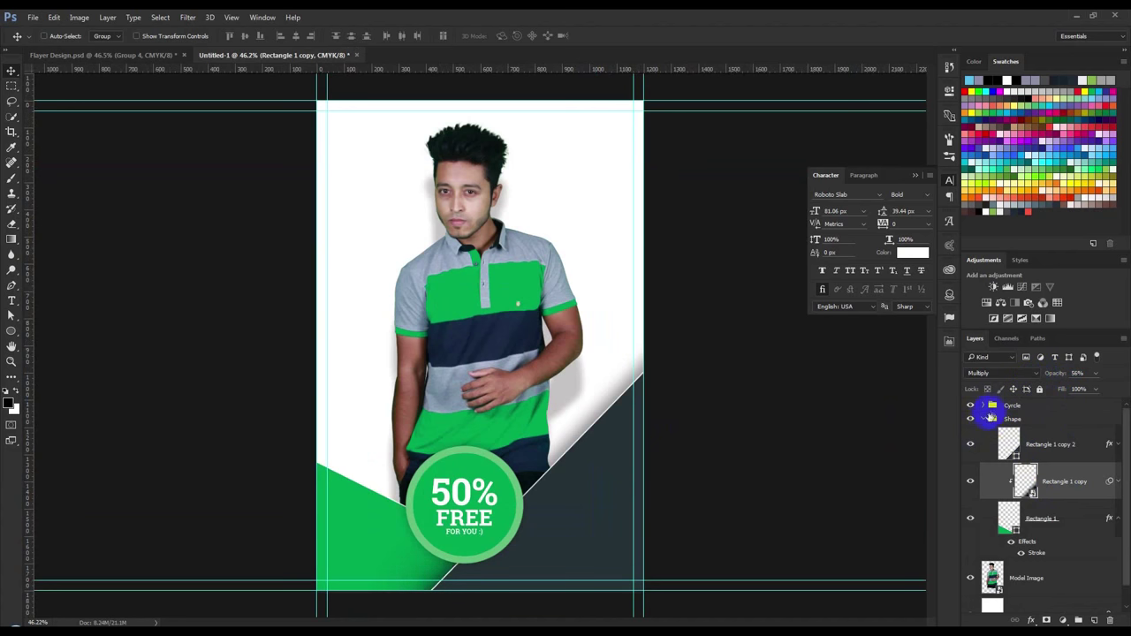
pyautogui.click(984, 419)
pyautogui.click(1012, 404)
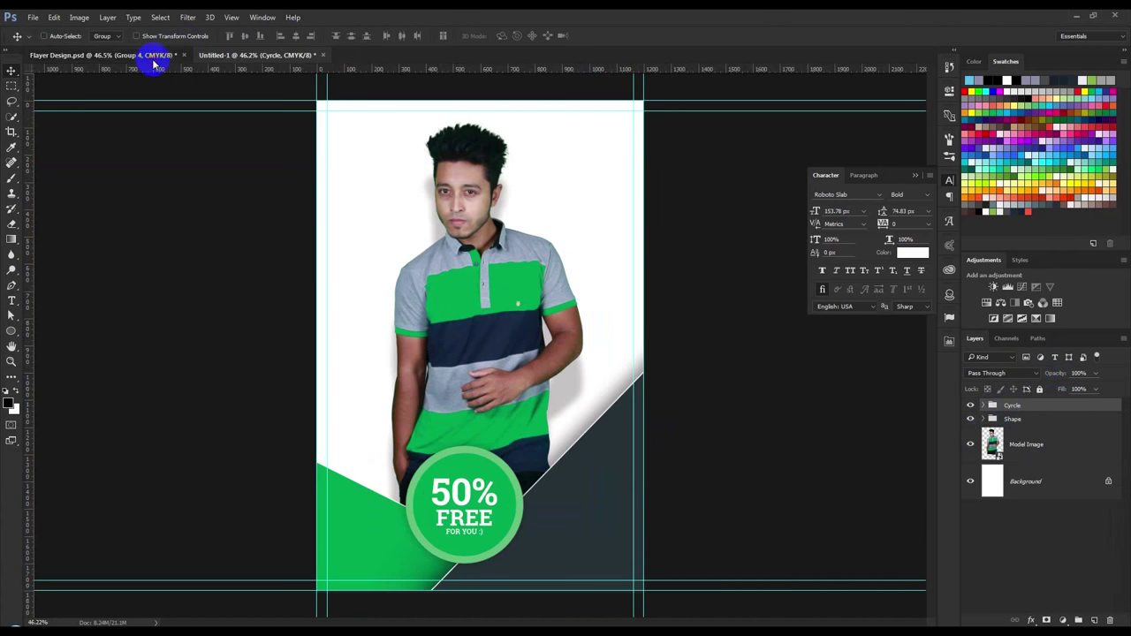
# - Switch to the Flayer Design.psd reference document
pyautogui.click(151, 56)
pyautogui.scroll(1, 490, 269)
pyautogui.scroll(-2, 490, 269)
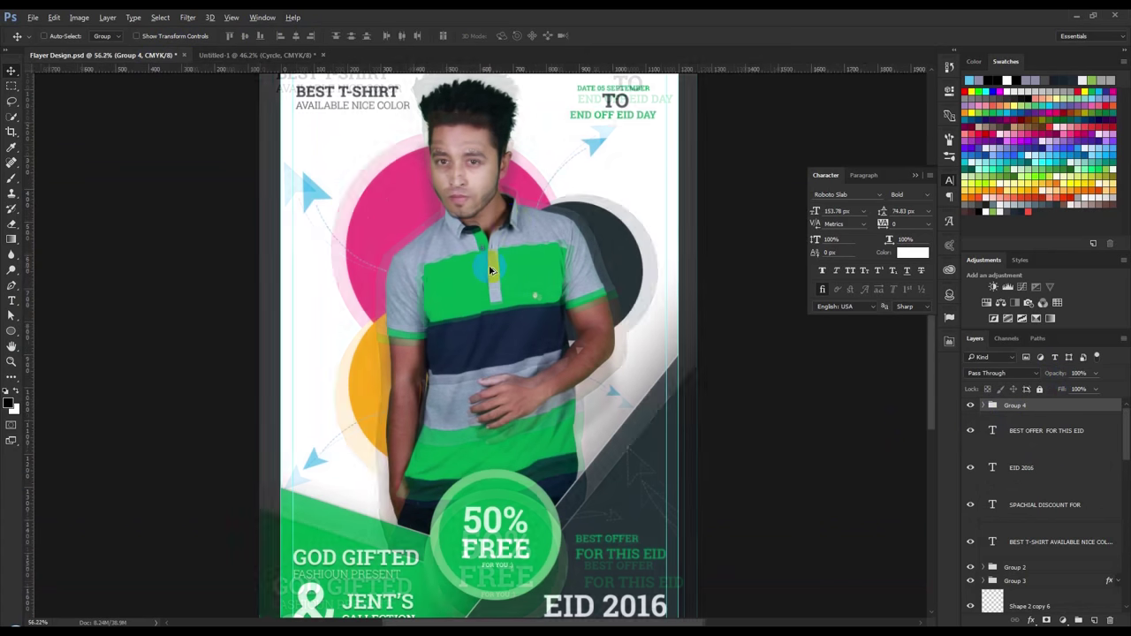
# - Zoom around the Flayer Design reference, then return to the Untitled-1 document
pyautogui.scroll(1, 479, 243)
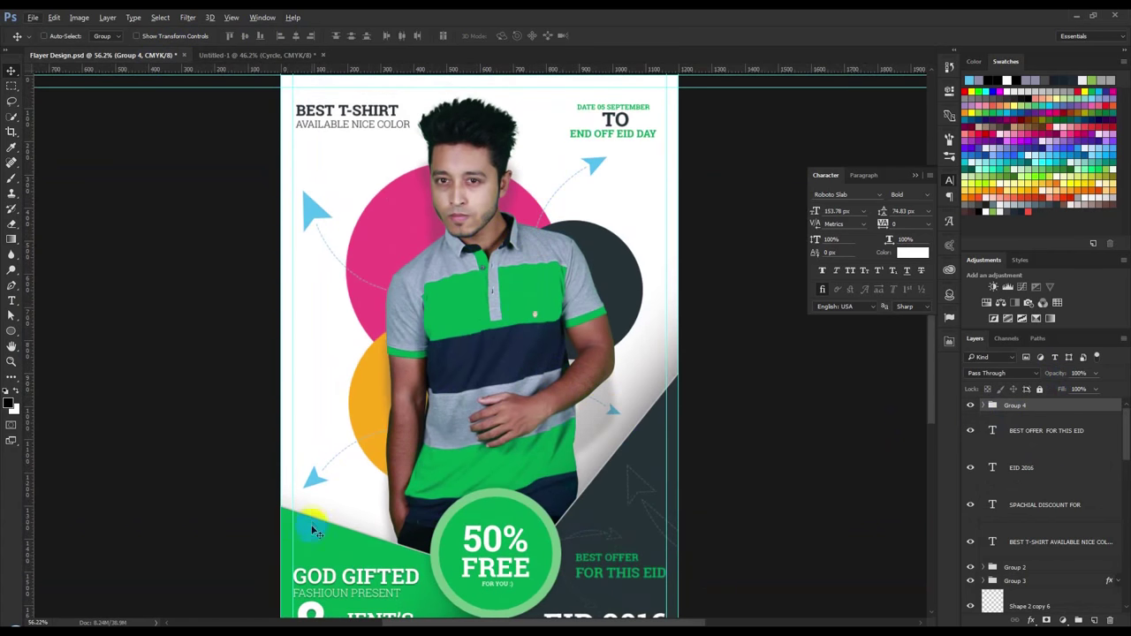
pyautogui.scroll(2, 358, 196)
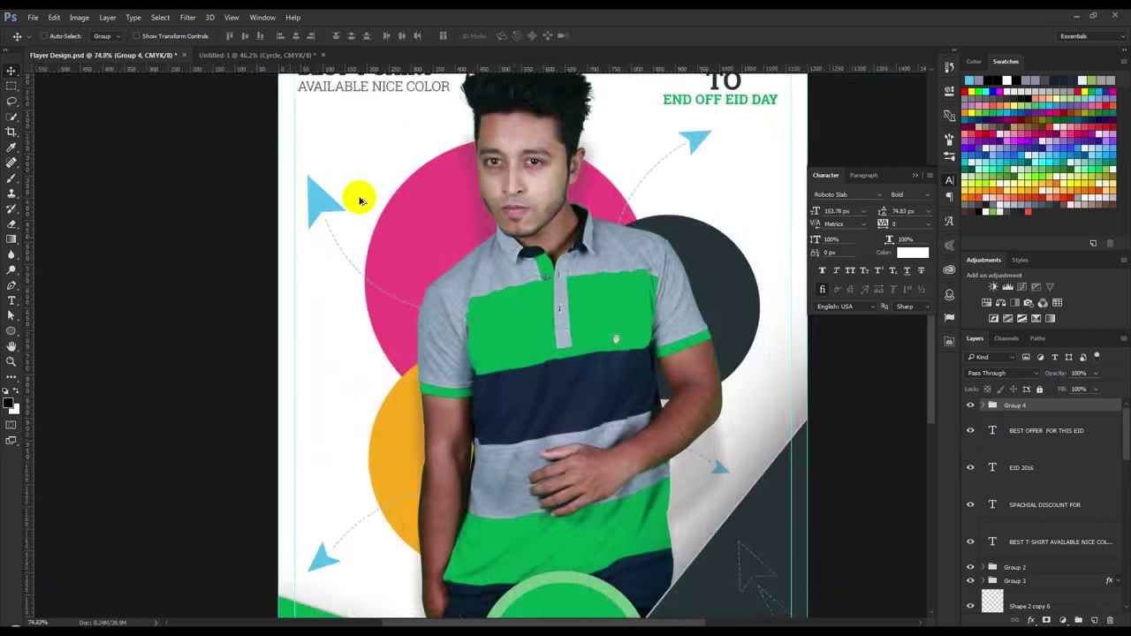
pyautogui.scroll(-3, 359, 198)
pyautogui.scroll(2, 360, 207)
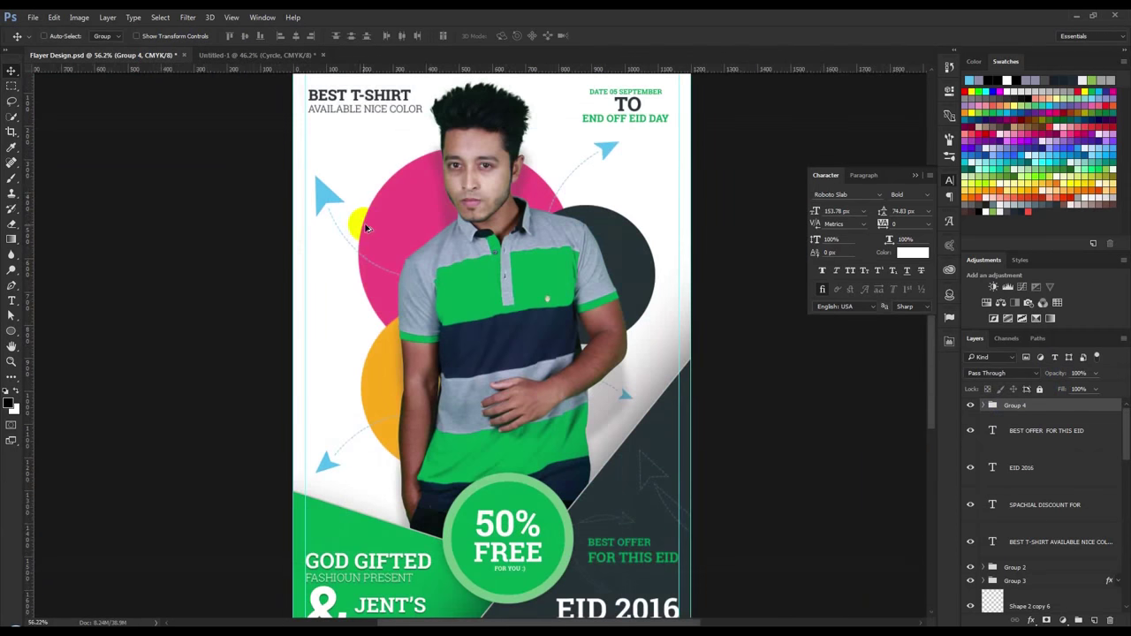
pyautogui.scroll(-1, 369, 228)
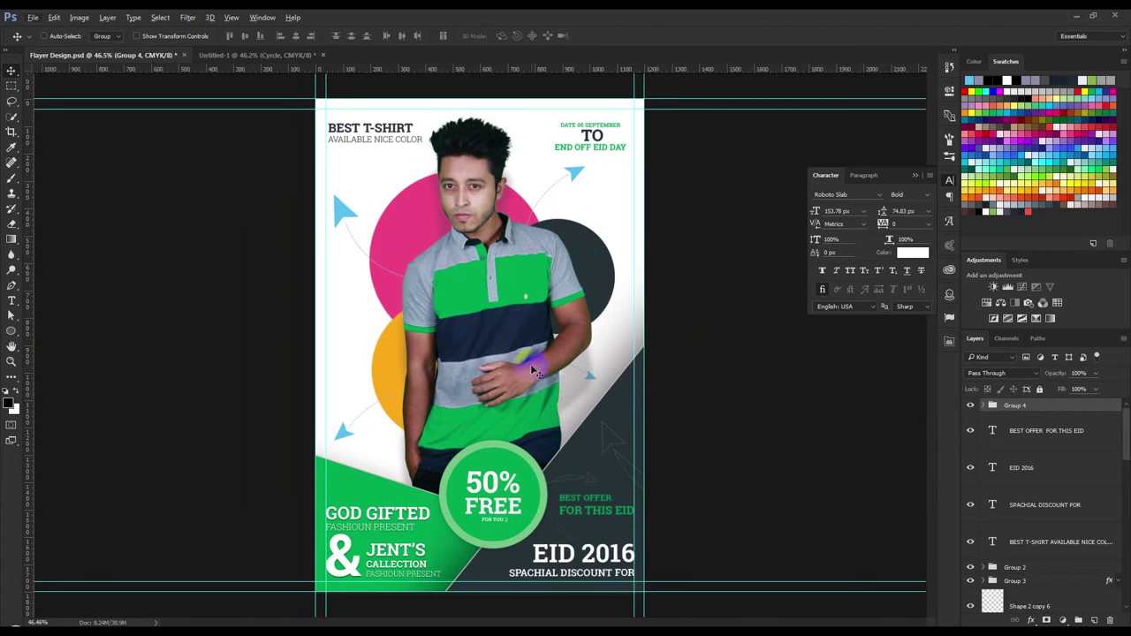
pyautogui.scroll(2, 367, 250)
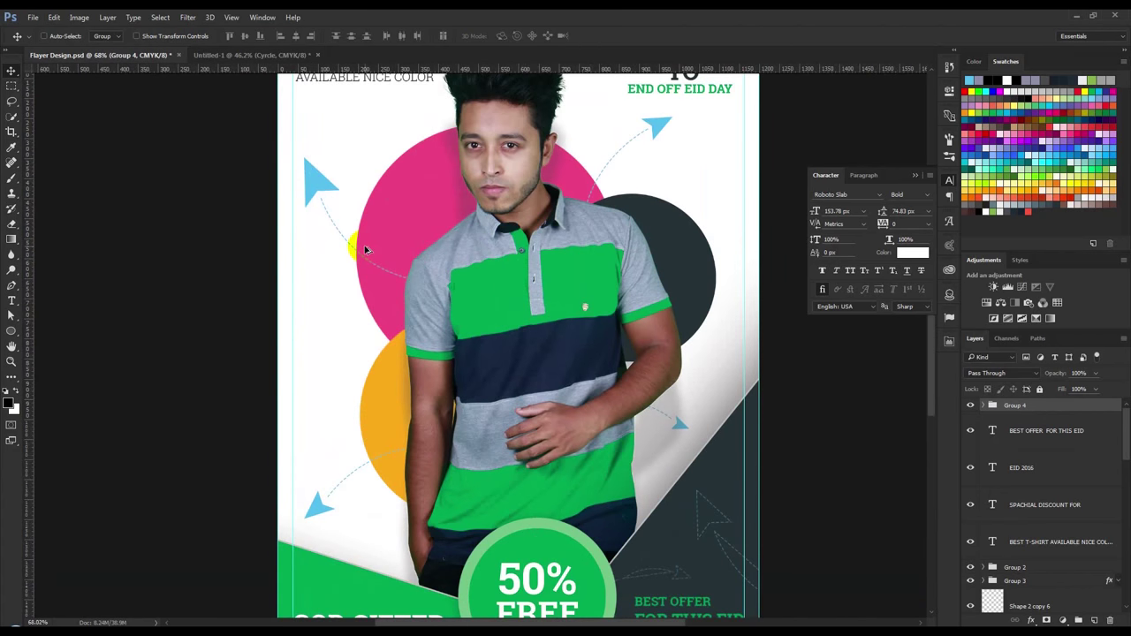
pyautogui.scroll(-1, 363, 248)
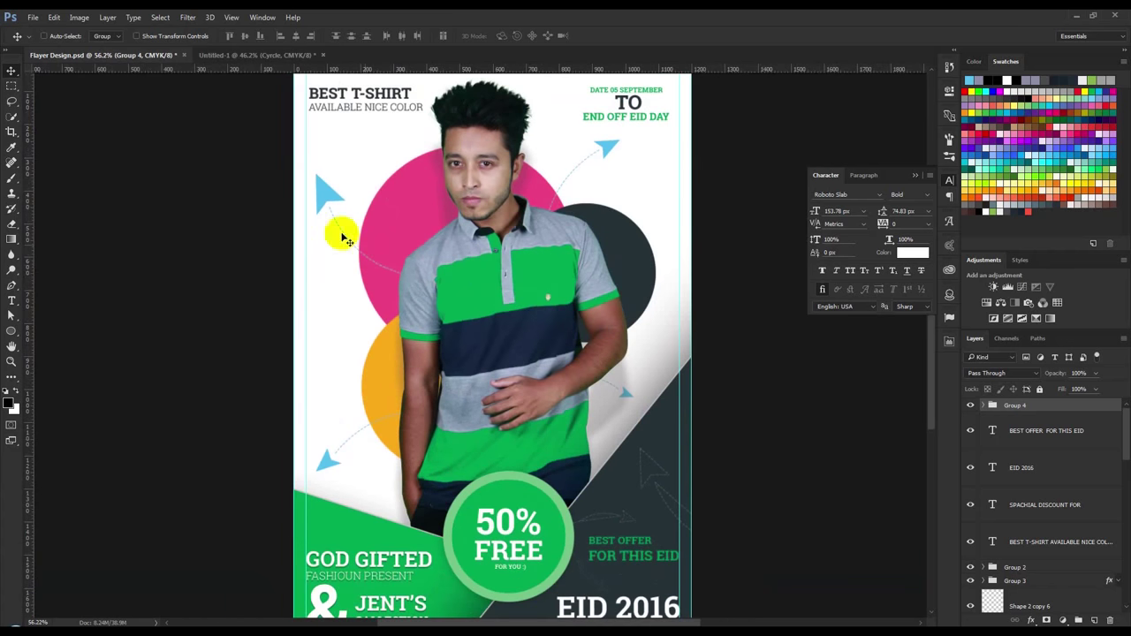
pyautogui.click(265, 55)
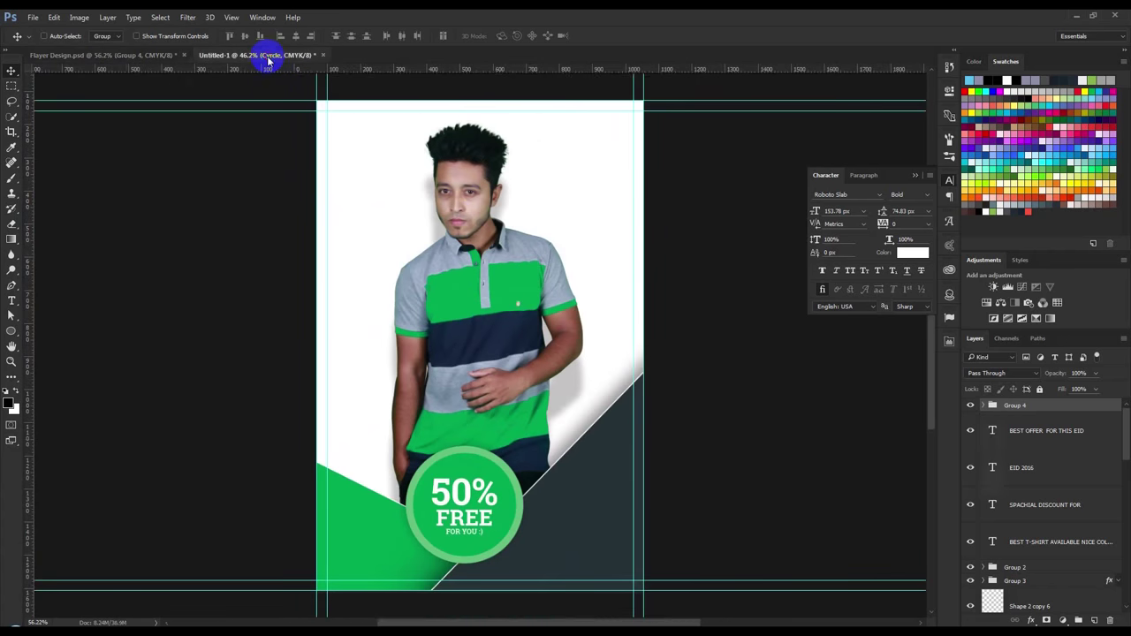
# - Draw a large black circle above the Background layer and position it behind the model
pyautogui.click(1034, 477)
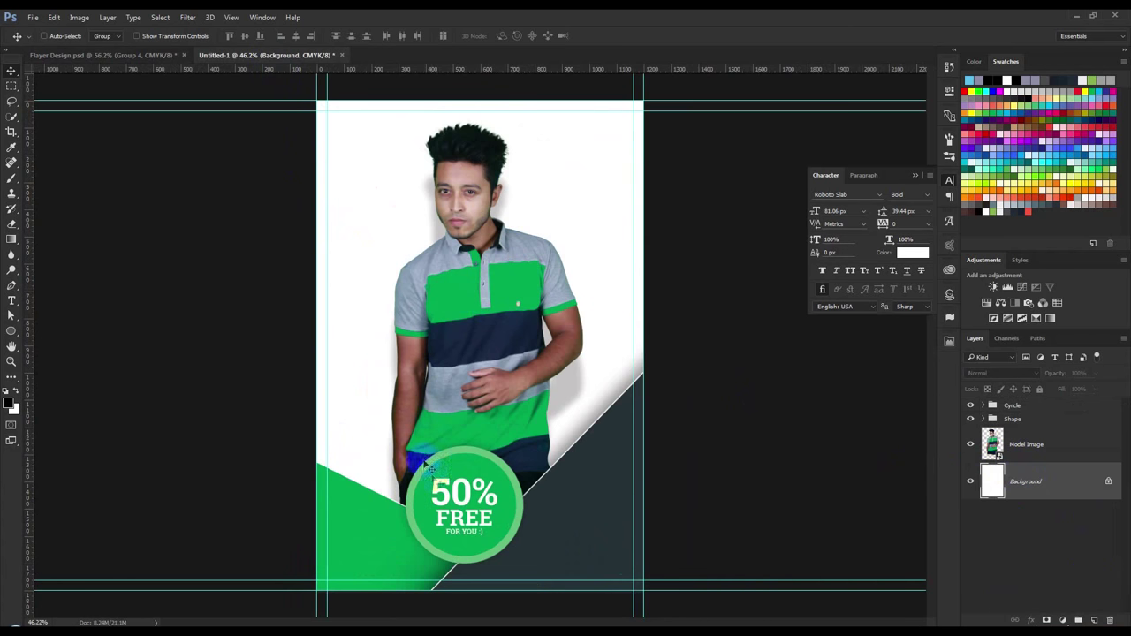
pyautogui.moveTo(11, 337); pyautogui.dragTo(69, 370)
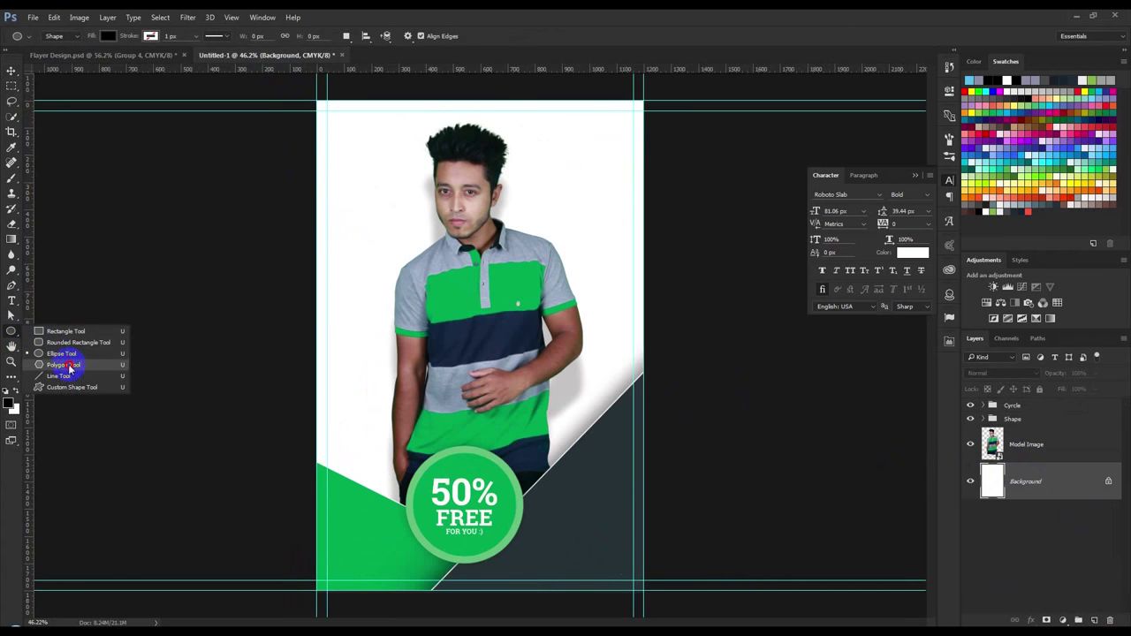
pyautogui.click(62, 353)
pyautogui.moveTo(347, 138)
pyautogui.mouseDown()
pyautogui.moveTo(507, 298)
pyautogui.moveTo(569, 327)
pyautogui.mouseUp()
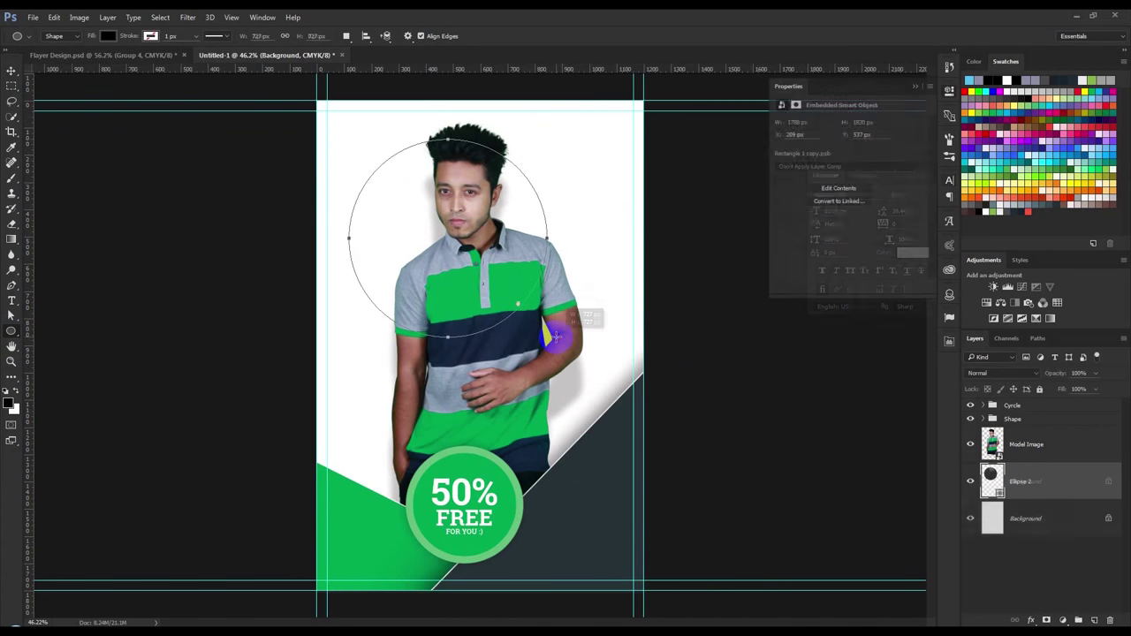
pyautogui.click(11, 71)
pyautogui.moveTo(392, 245); pyautogui.dragTo(408, 265)
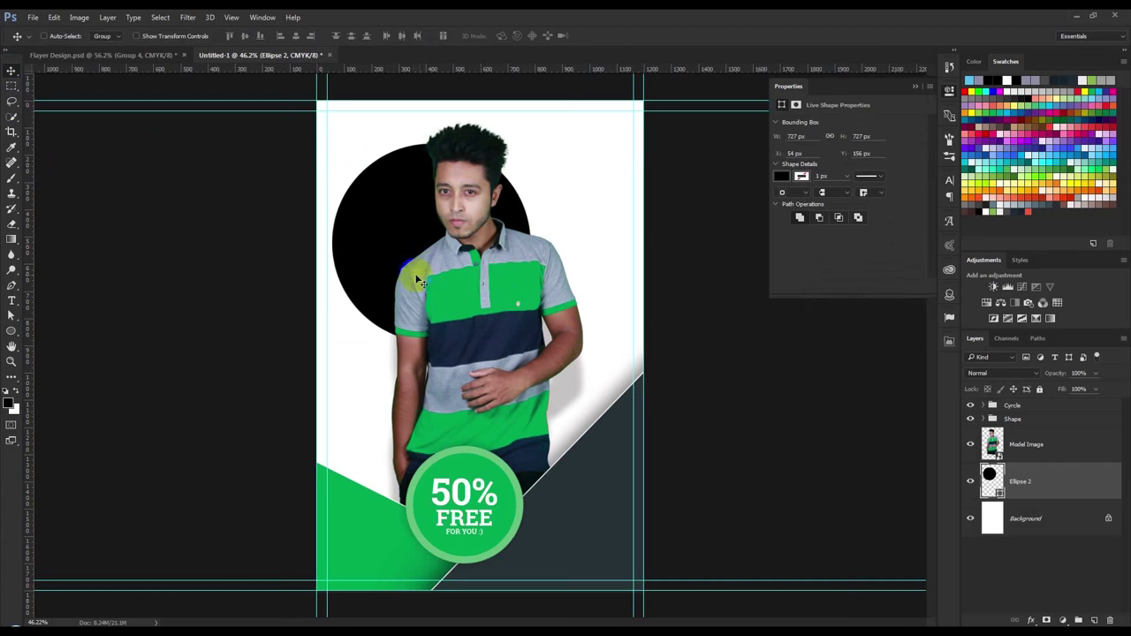
# - Duplicate the circle, shrink the copy and place it right of the model
pyautogui.hotkey('ctrl', 'j')
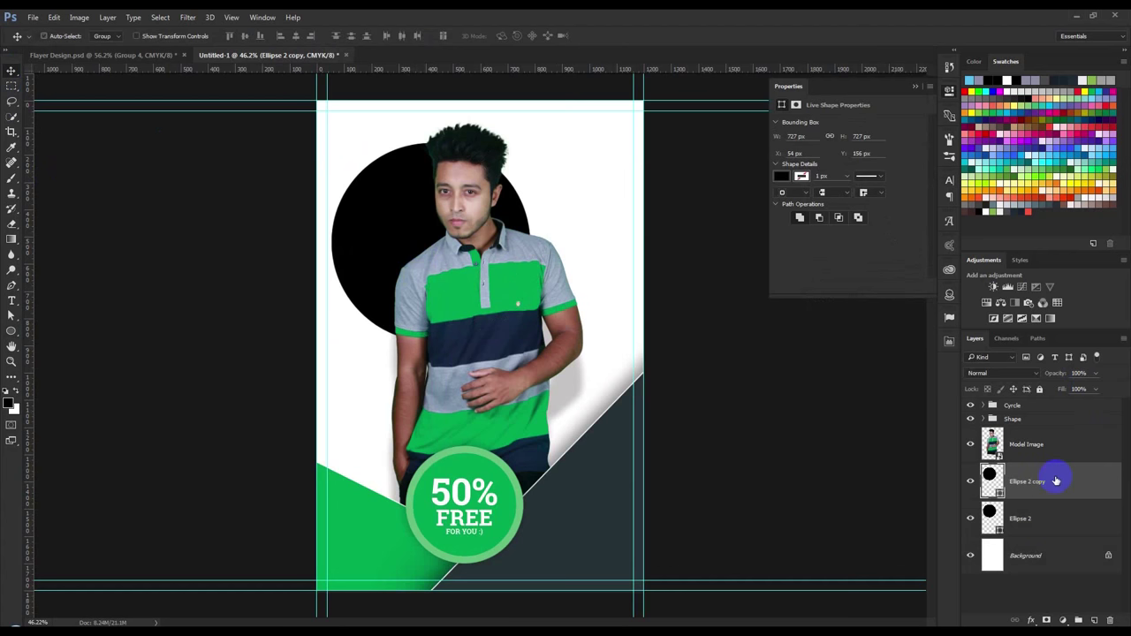
pyautogui.hotkey('ctrl', 't')
pyautogui.moveTo(530, 144); pyautogui.dragTo(506, 164)
pyautogui.moveTo(456, 199)
pyautogui.mouseDown()
pyautogui.moveTo(548, 232)
pyautogui.moveTo(464, 337)
pyautogui.mouseUp()
pyautogui.press('Return')
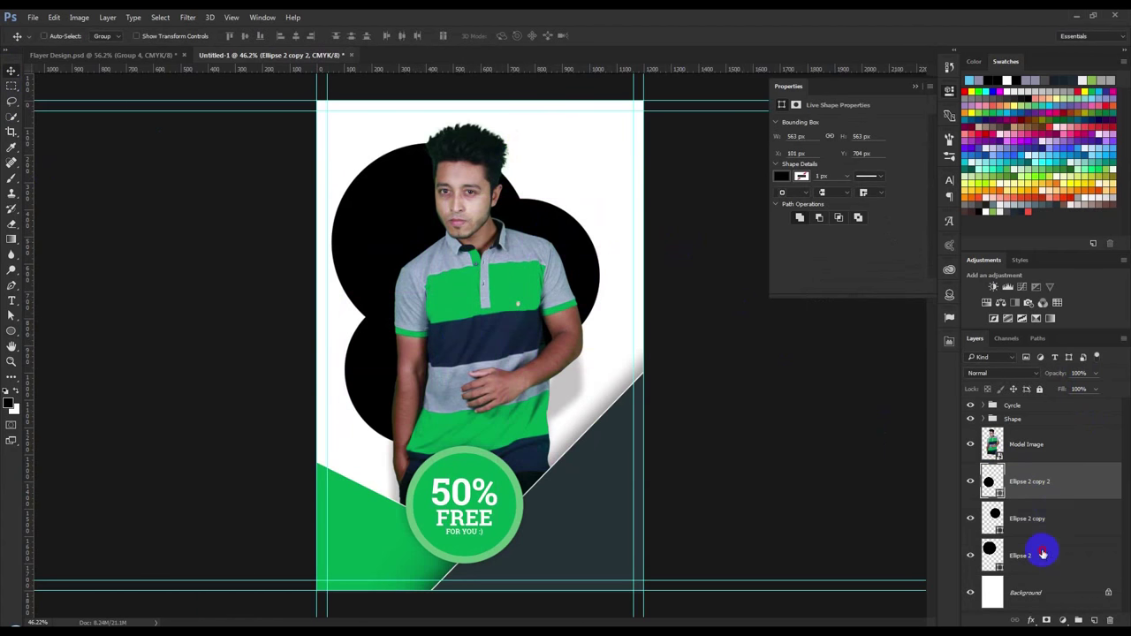
# - Add a third, smaller circle below-left of the model
pyautogui.keyDown('shift'); pyautogui.click(1004, 545); pyautogui.keyUp('shift')
pyautogui.click(1027, 482)
pyautogui.hotkey('ctrl', 't')
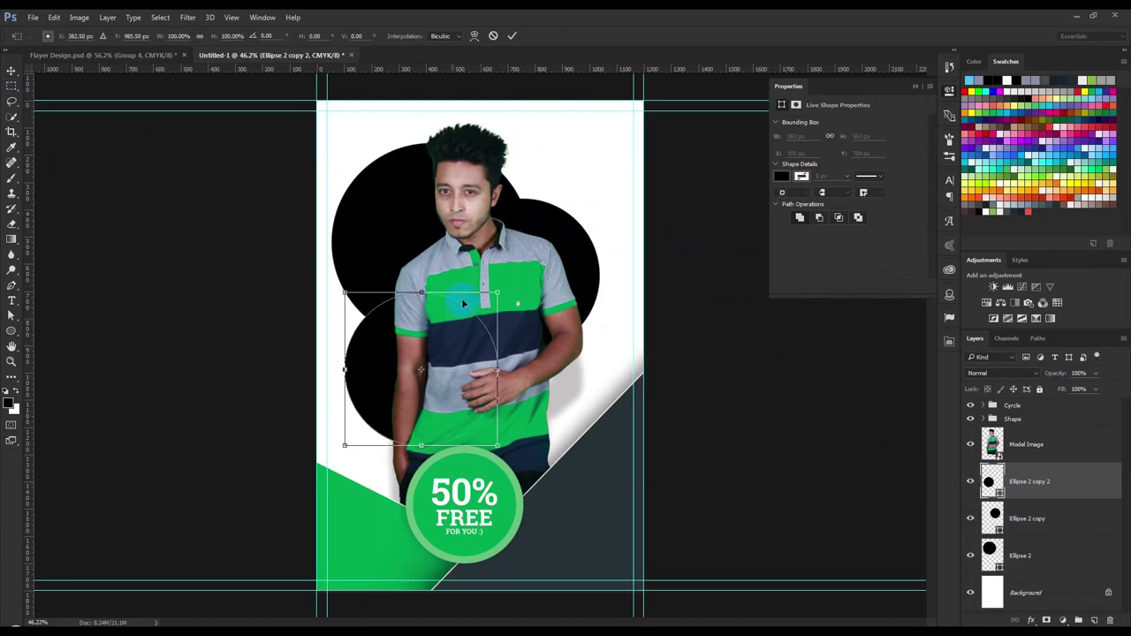
pyautogui.moveTo(500, 289); pyautogui.dragTo(481, 309)
pyautogui.moveTo(442, 341); pyautogui.dragTo(432, 333)
pyautogui.press('Return')
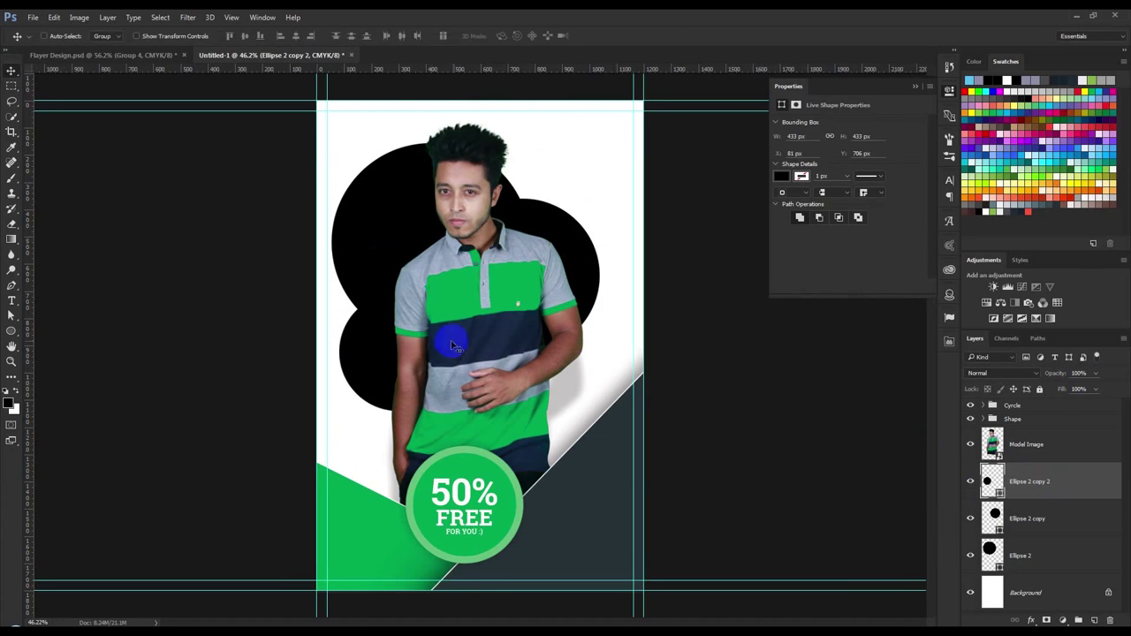
# - Rotate and reposition the three-circle cluster behind the model
pyautogui.keyDown('shift'); pyautogui.click(1039, 540); pyautogui.keyUp('shift')
pyautogui.hotkey('ctrl', 't')
pyautogui.moveTo(745, 467)
pyautogui.mouseDown()
pyautogui.moveTo(736, 382)
pyautogui.moveTo(697, 416)
pyautogui.mouseUp()
pyautogui.moveTo(539, 319)
pyautogui.mouseDown()
pyautogui.moveTo(550, 338)
pyautogui.moveTo(550, 328)
pyautogui.mouseUp()
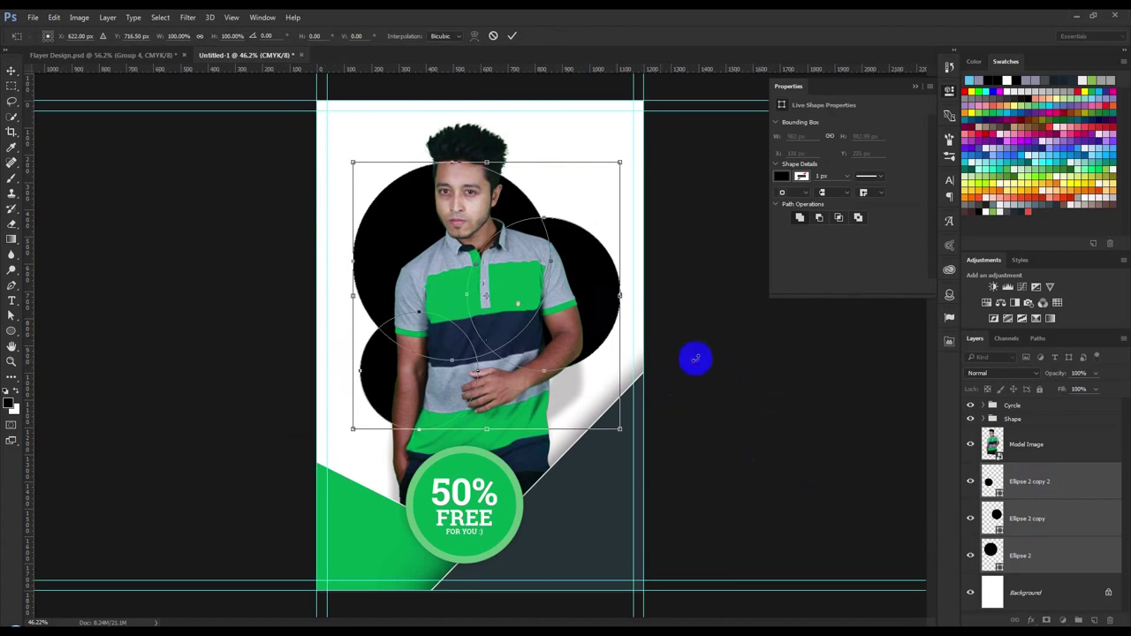
pyautogui.press('Return')
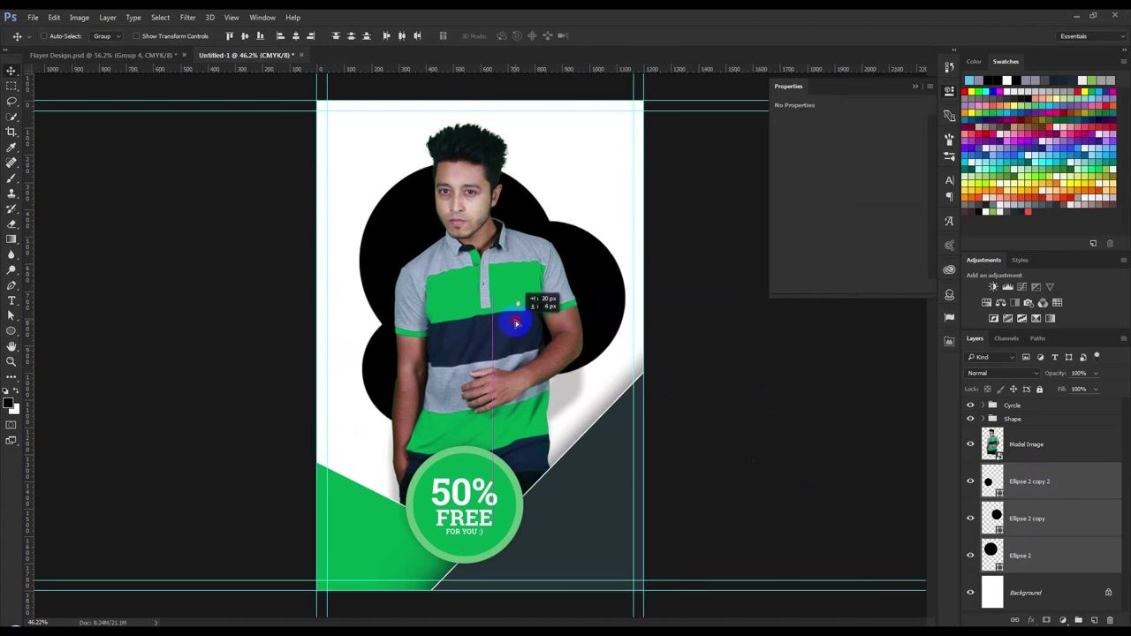
pyautogui.moveTo(514, 325); pyautogui.dragTo(517, 323)
# - Fill the large circle with an orange-red colour
pyautogui.click(1009, 550)
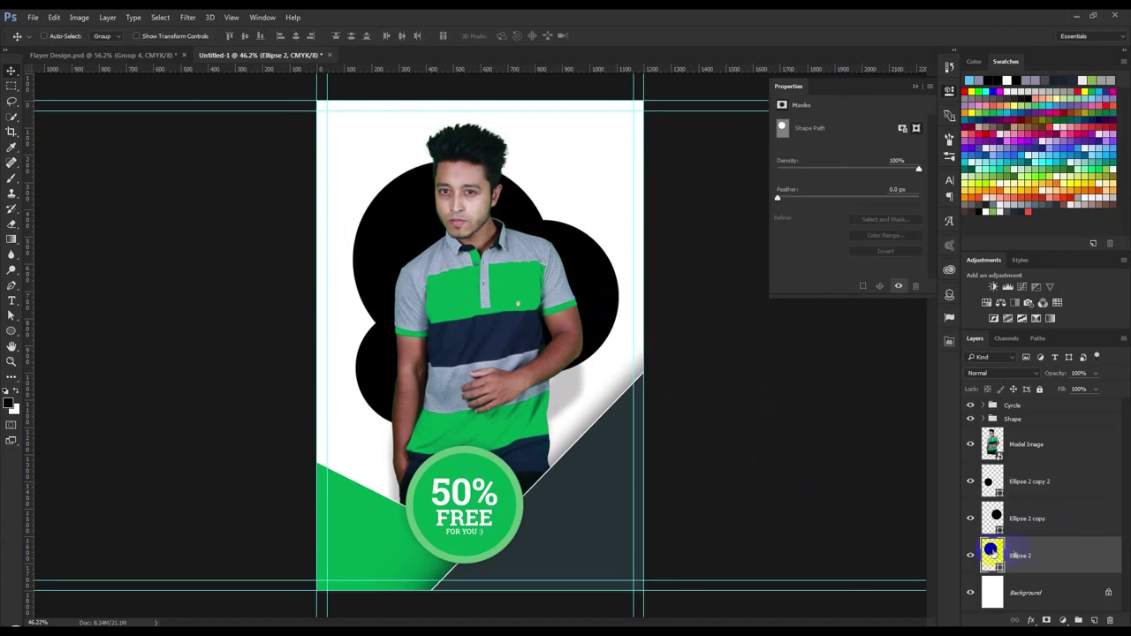
pyautogui.doubleClick(990, 550)
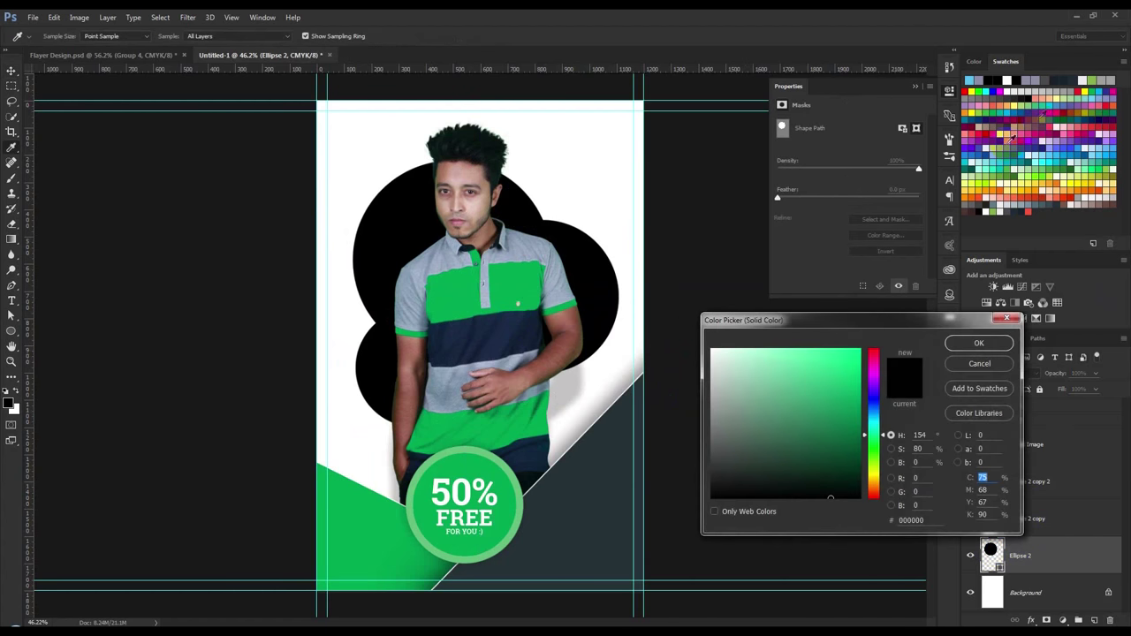
pyautogui.click(1030, 192)
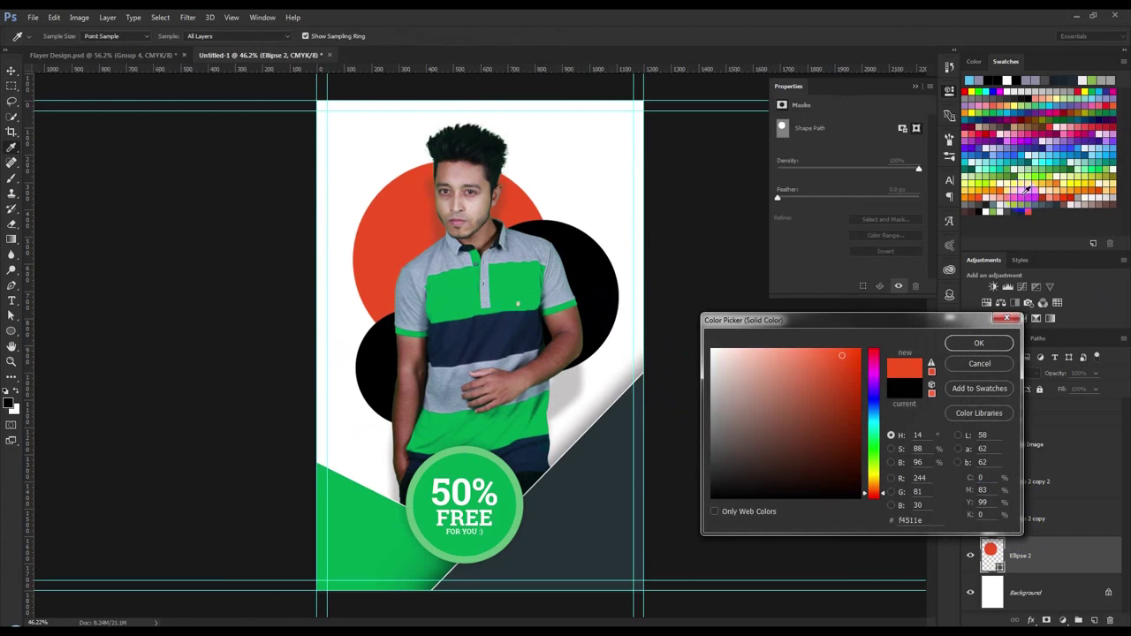
pyautogui.click(1019, 194)
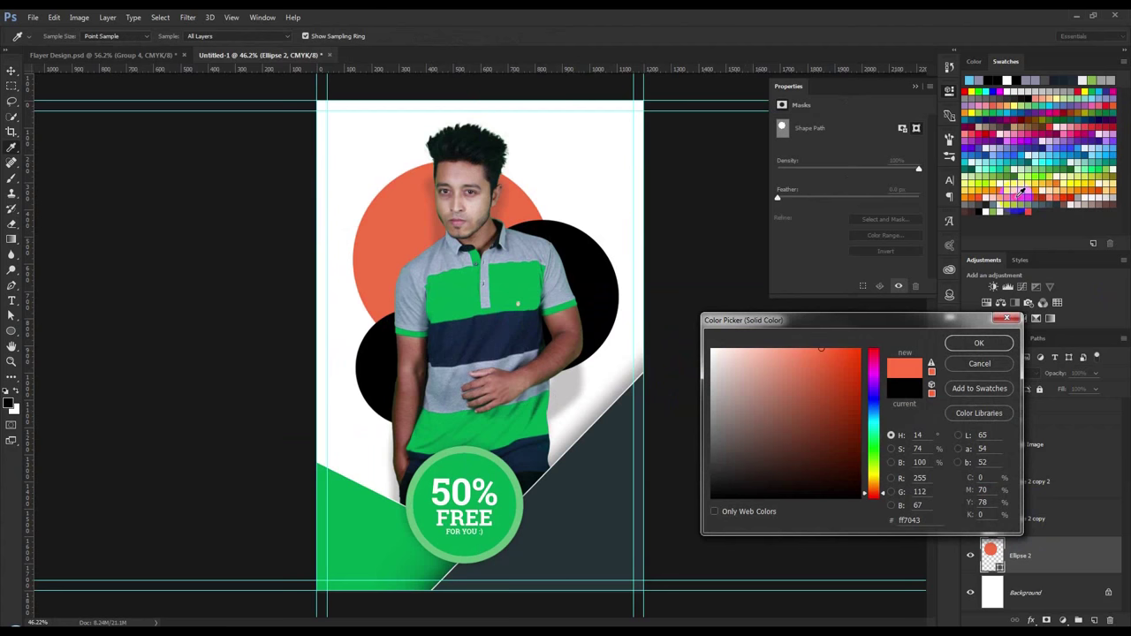
pyautogui.click(1029, 192)
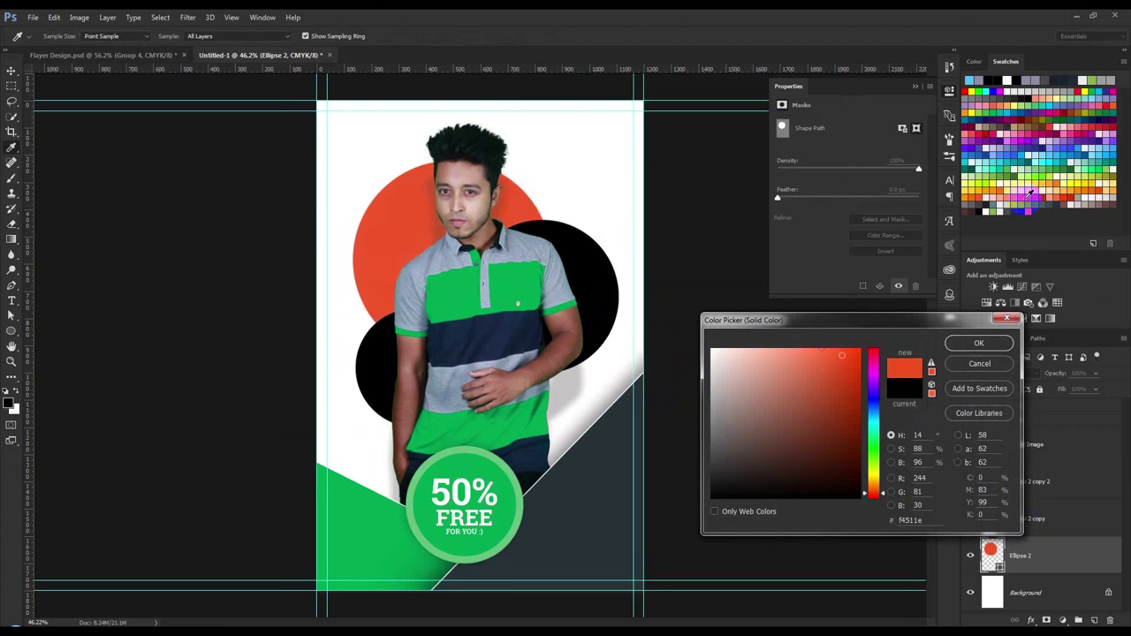
pyautogui.click(979, 343)
# - Colour the right circle cyan and the lower-left circle lime
pyautogui.doubleClick(991, 519)
pyautogui.click(1053, 157)
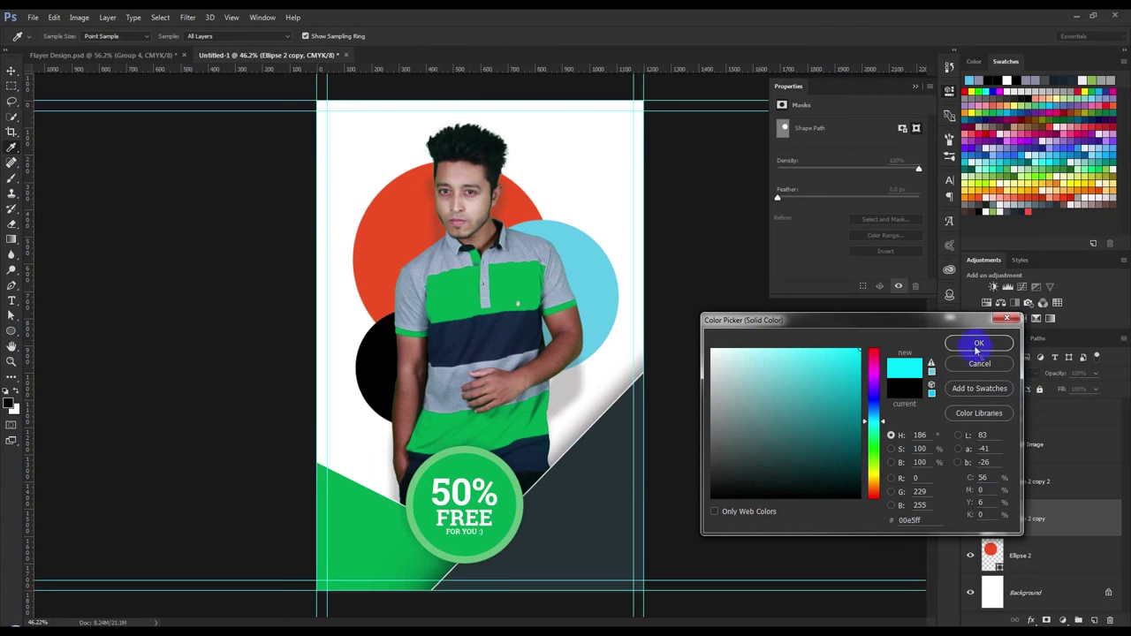
pyautogui.click(977, 344)
pyautogui.doubleClick(992, 482)
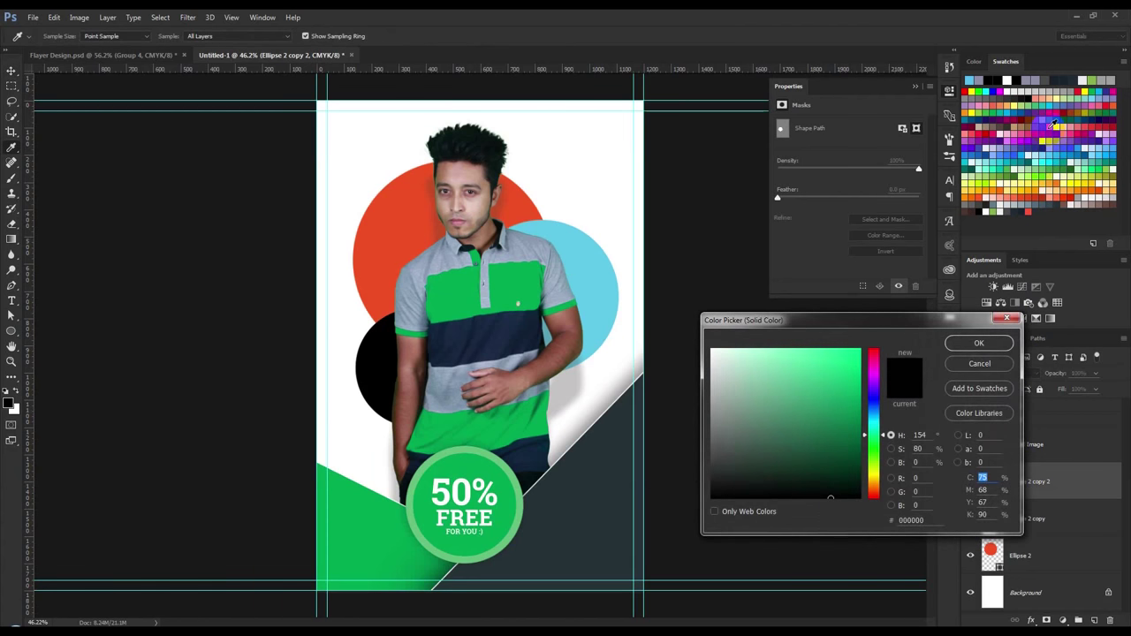
pyautogui.click(993, 126)
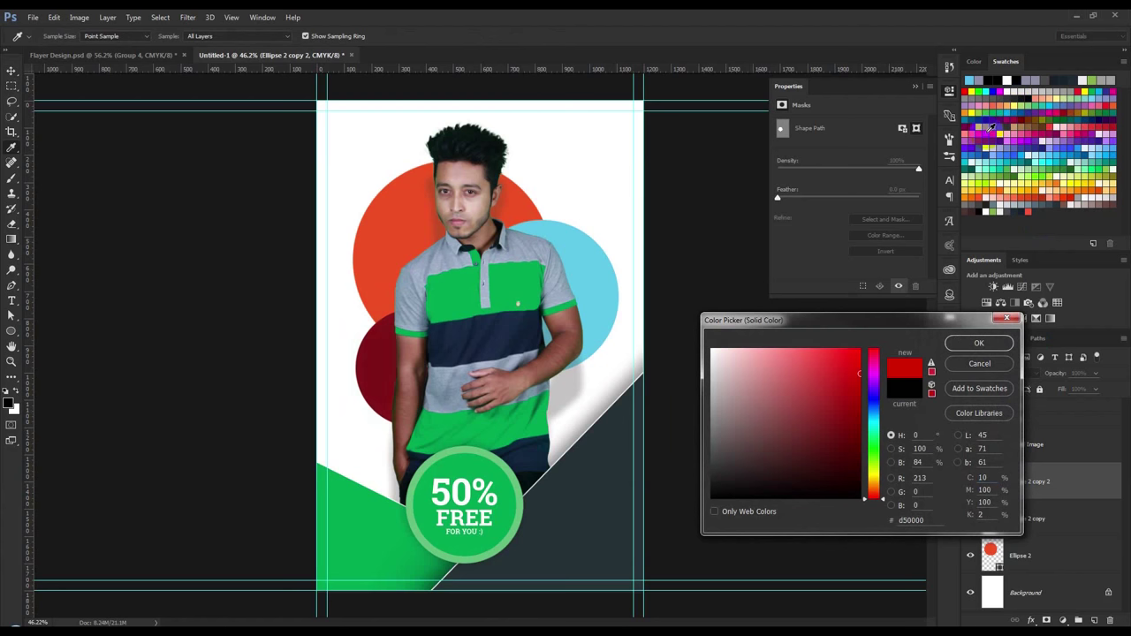
pyautogui.click(1041, 170)
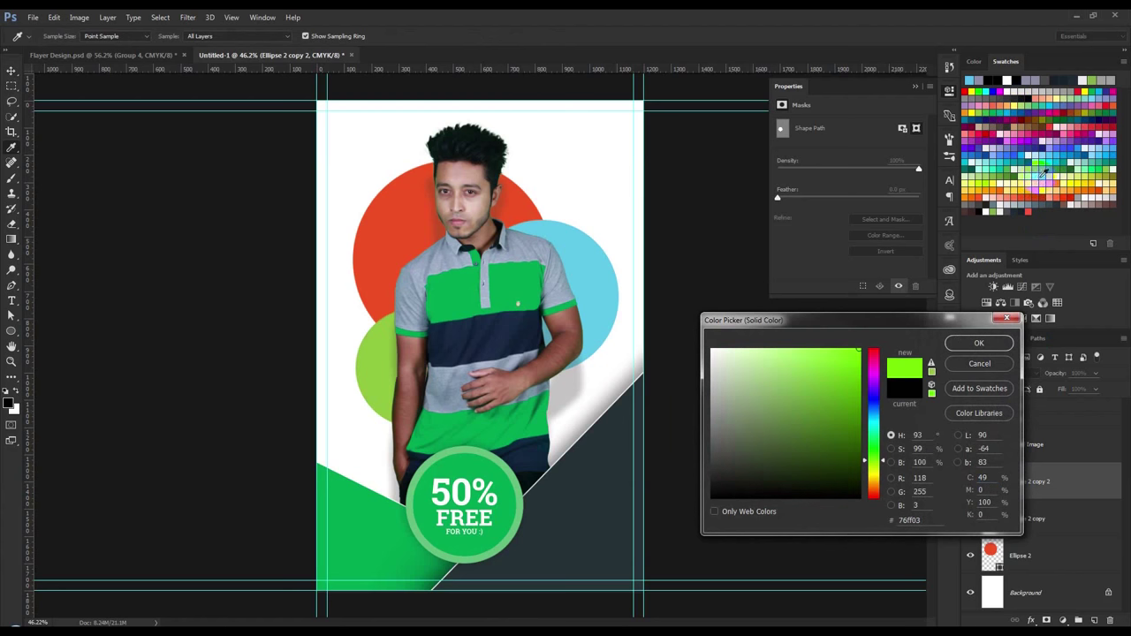
pyautogui.click(991, 180)
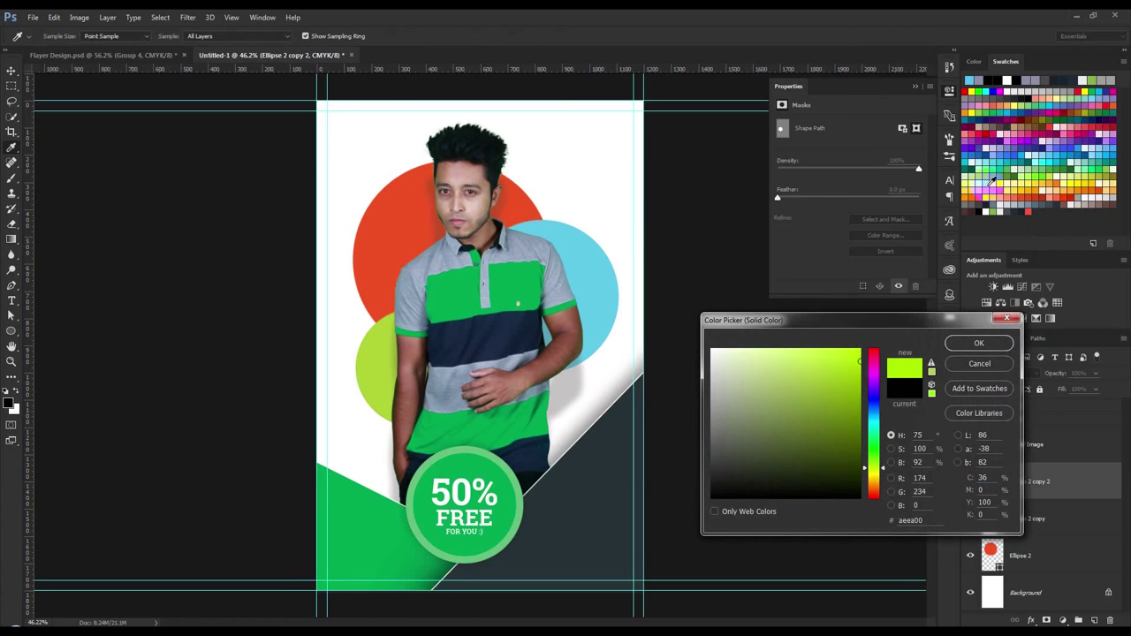
pyautogui.click(979, 343)
# - Sample the pink from the Flayer Design flyer and apply it to the large circle
pyautogui.click(106, 55)
pyautogui.click(202, 206)
pyautogui.click(50, 170)
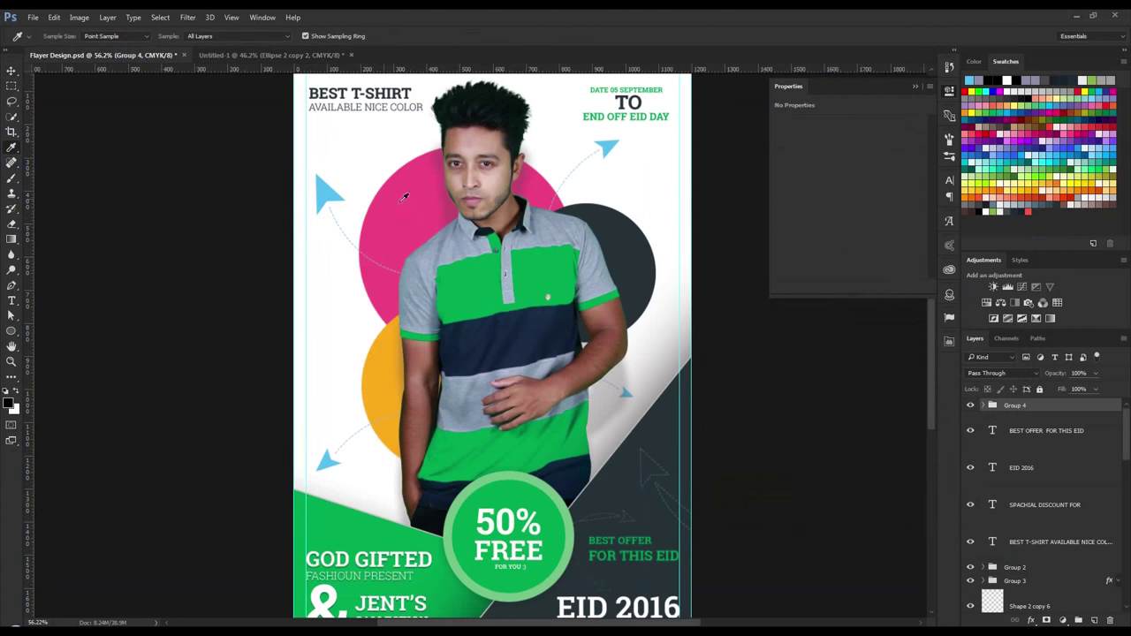
pyautogui.click(223, 320)
pyautogui.click(238, 86)
pyautogui.click(265, 54)
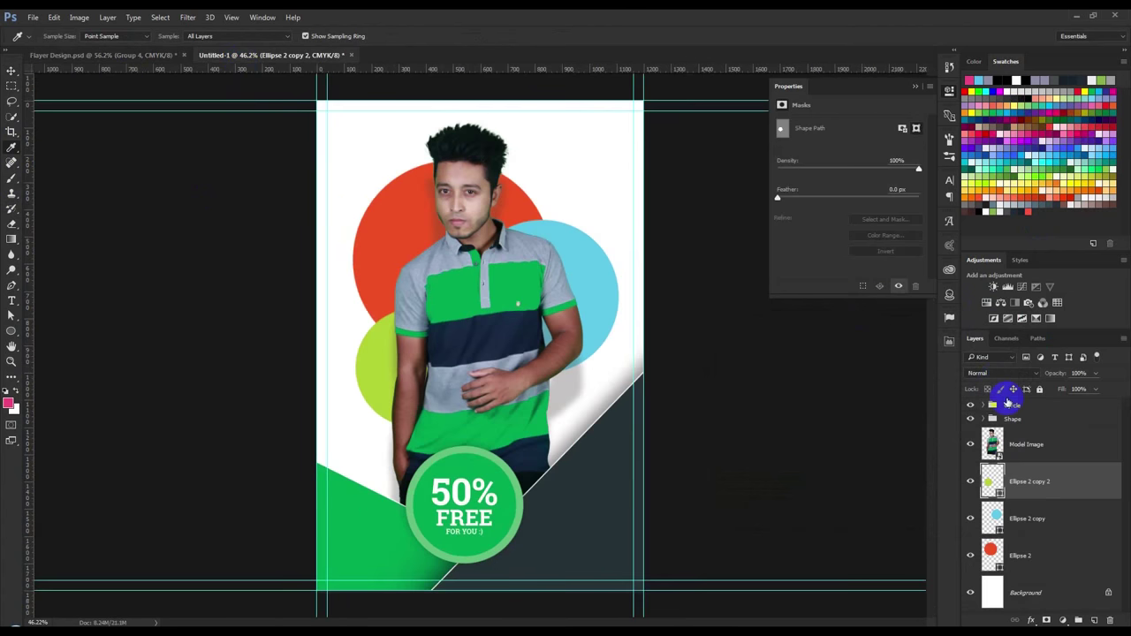
pyautogui.doubleClick(990, 550)
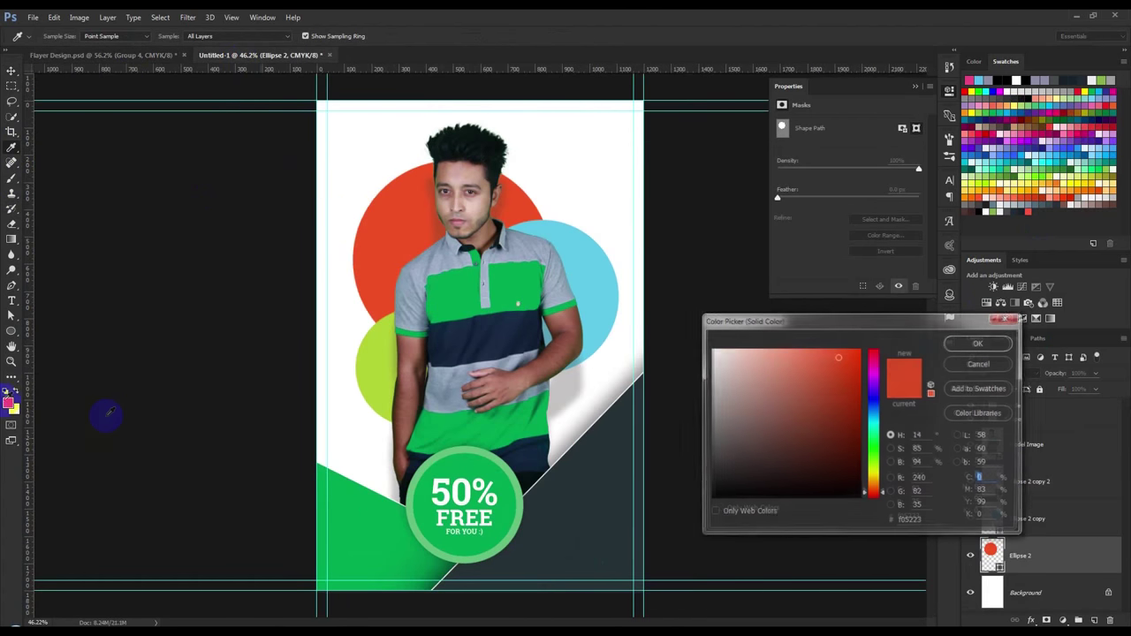
pyautogui.click(11, 402)
pyautogui.click(978, 343)
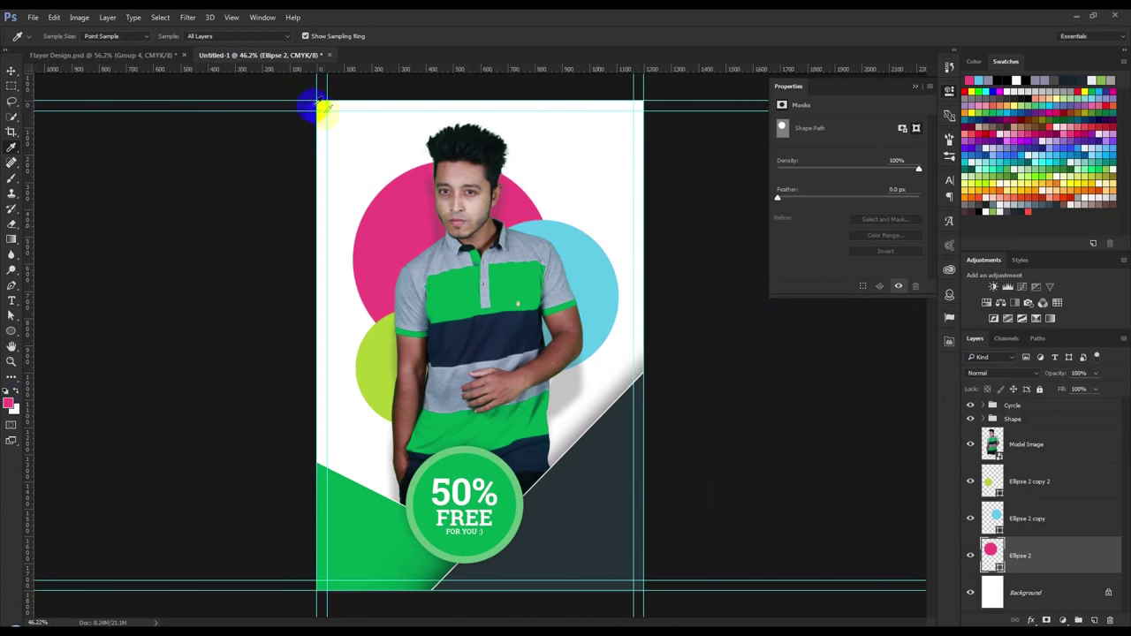
# - Recolour the light blue circle dark grey #263238
pyautogui.click(133, 55)
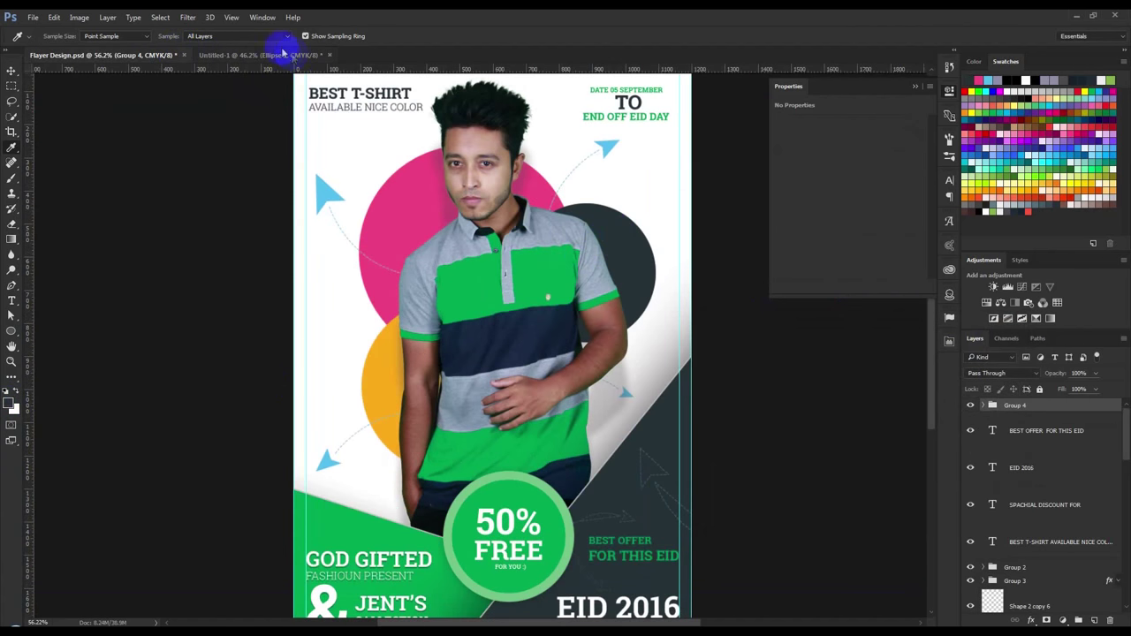
pyautogui.click(291, 55)
pyautogui.doubleClick(993, 519)
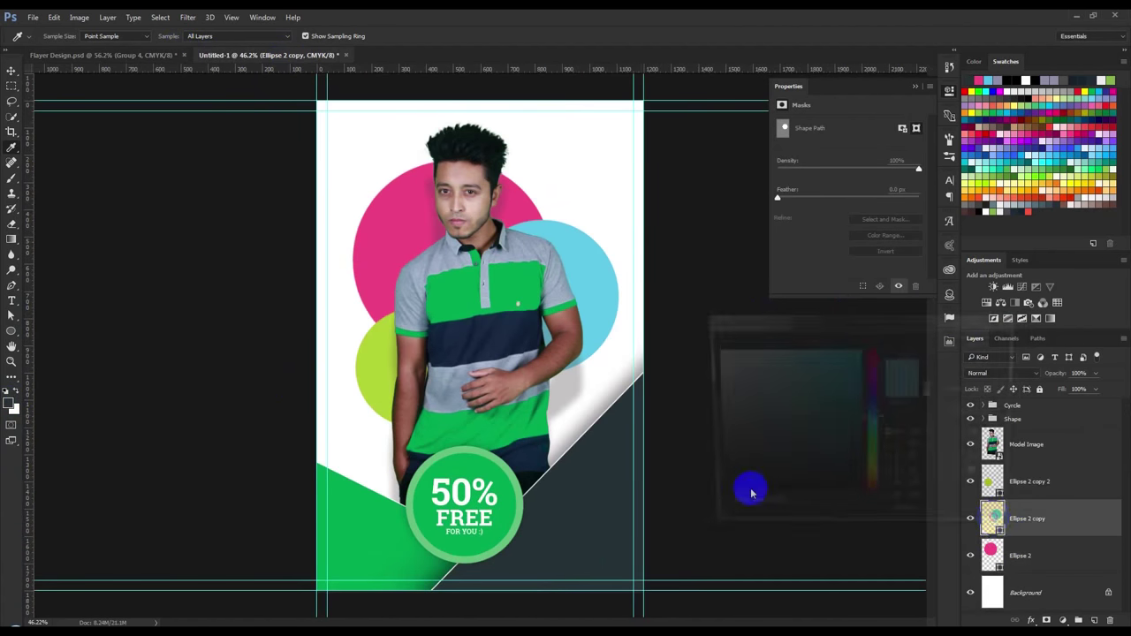
pyautogui.click(188, 430)
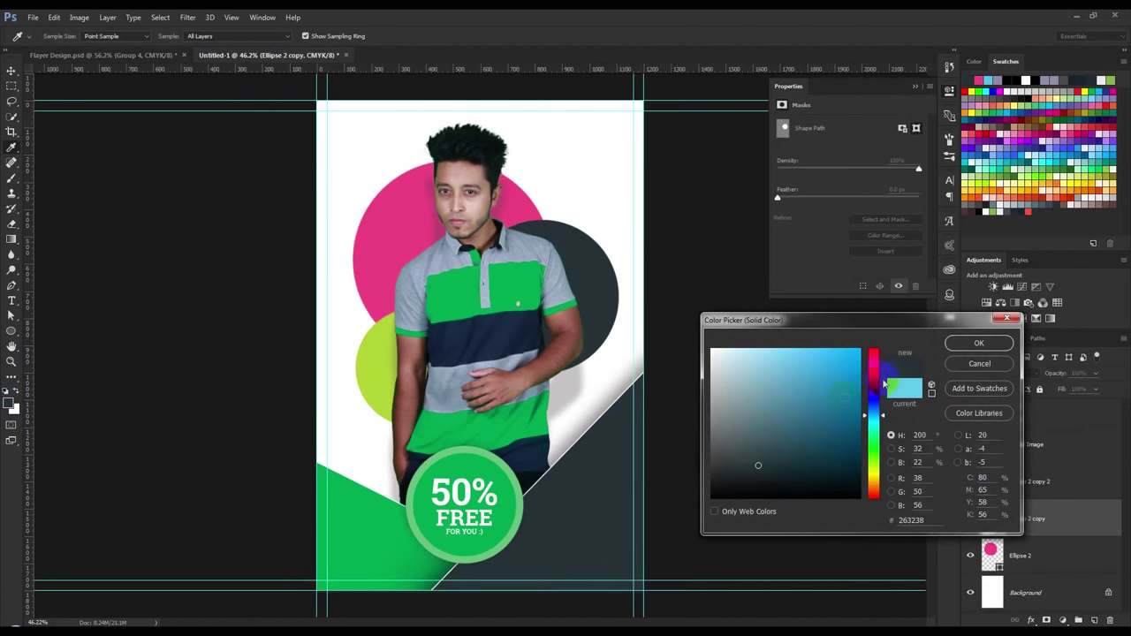
pyautogui.click(979, 343)
# - Recolour the lime circle orange #fbaa19
pyautogui.click(159, 57)
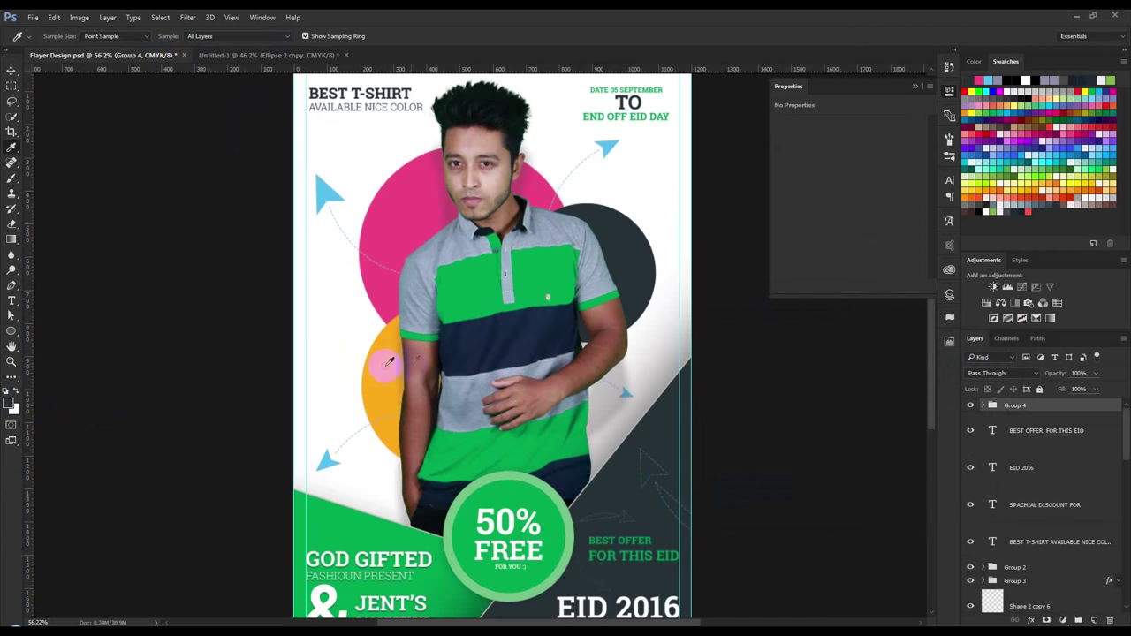
pyautogui.click(325, 57)
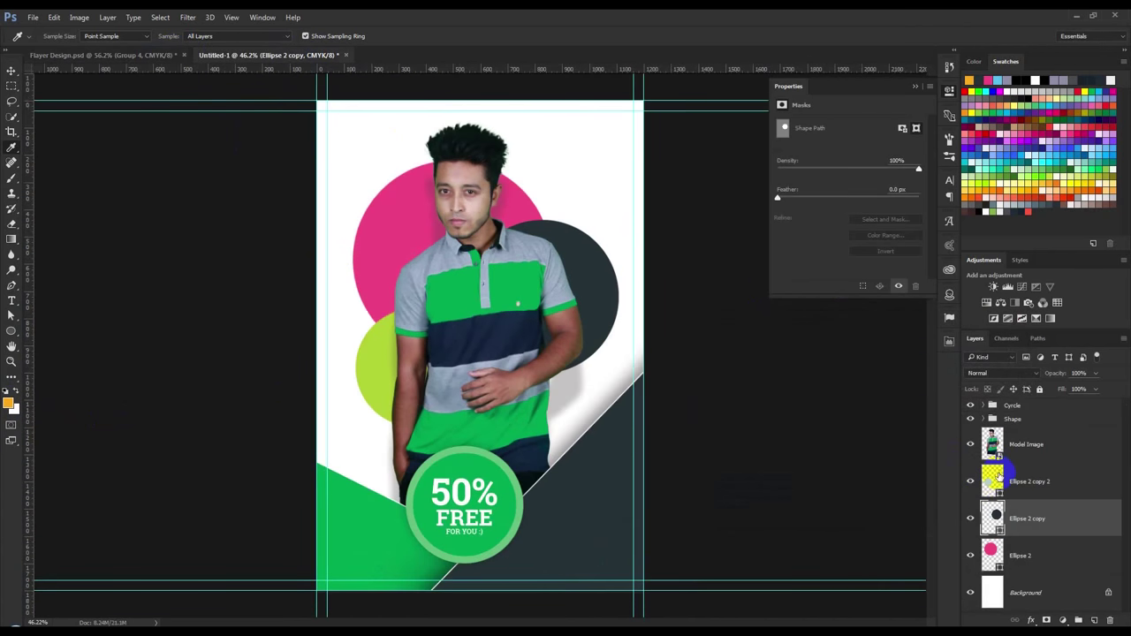
pyautogui.doubleClick(995, 476)
pyautogui.click(13, 407)
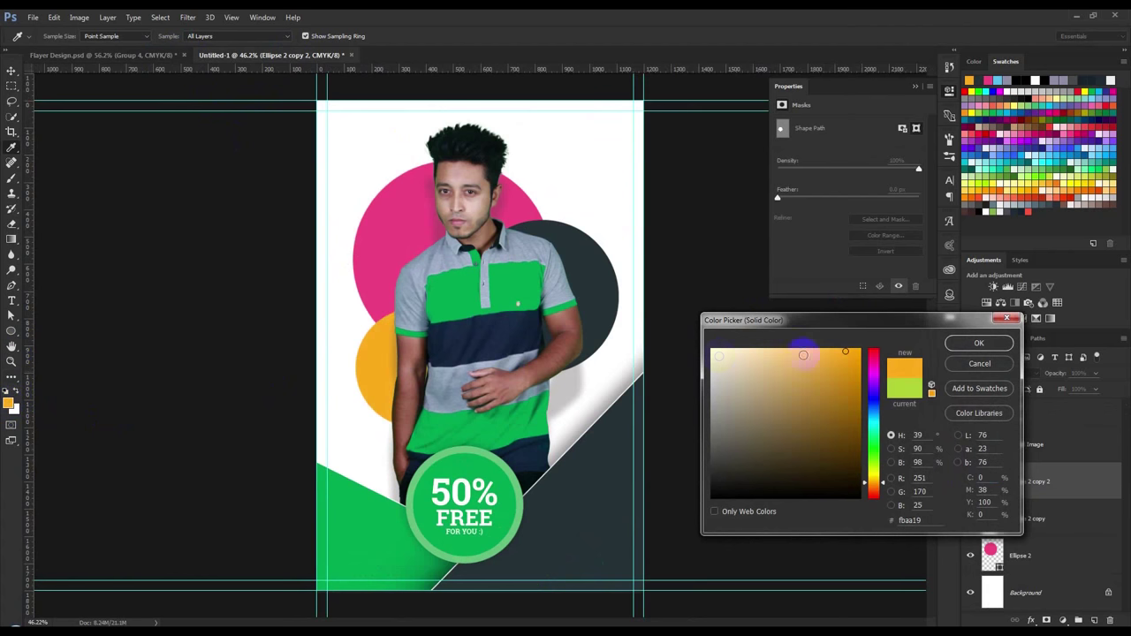
pyautogui.click(978, 343)
# - Nudge all three circles slightly to the right
pyautogui.click(12, 72)
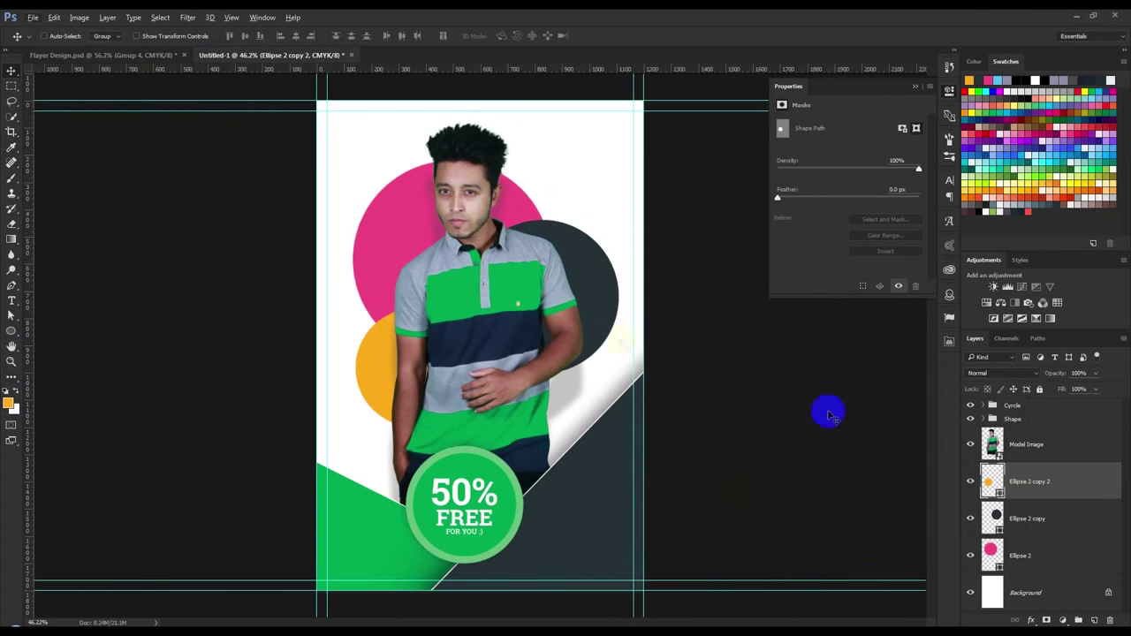
pyautogui.keyDown('shift'); pyautogui.click(1029, 554); pyautogui.keyUp('shift')
pyautogui.moveTo(712, 421); pyautogui.dragTo(714, 422)
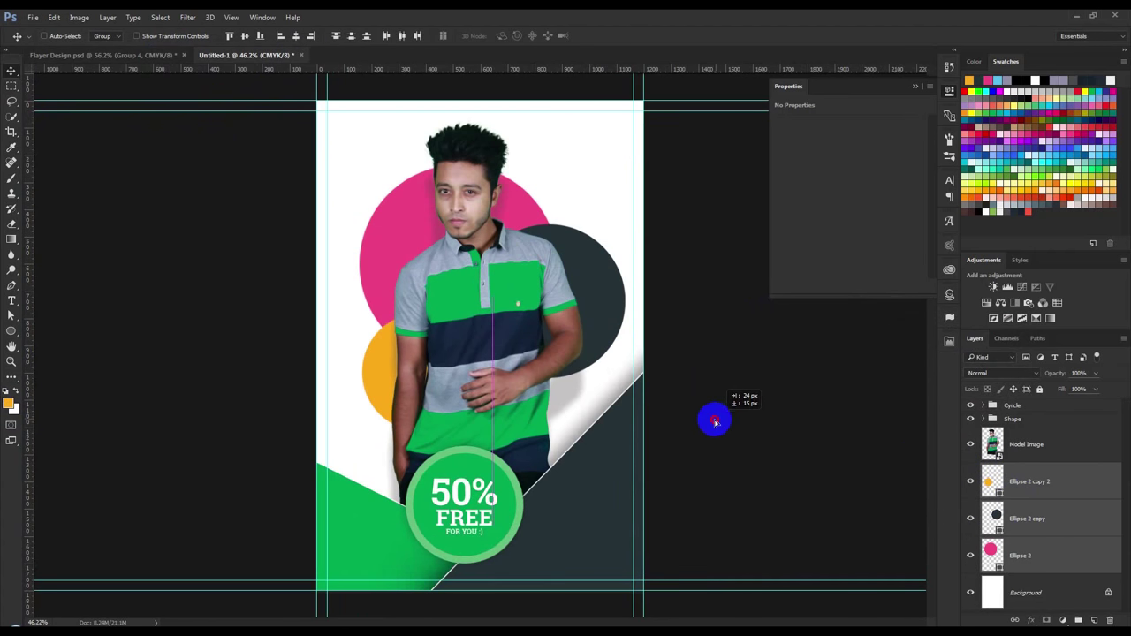
# - Group the three circles as Color Shape and the model photo as Model Image
pyautogui.hotkey('ctrl', 'g')
pyautogui.write('Color Shape')
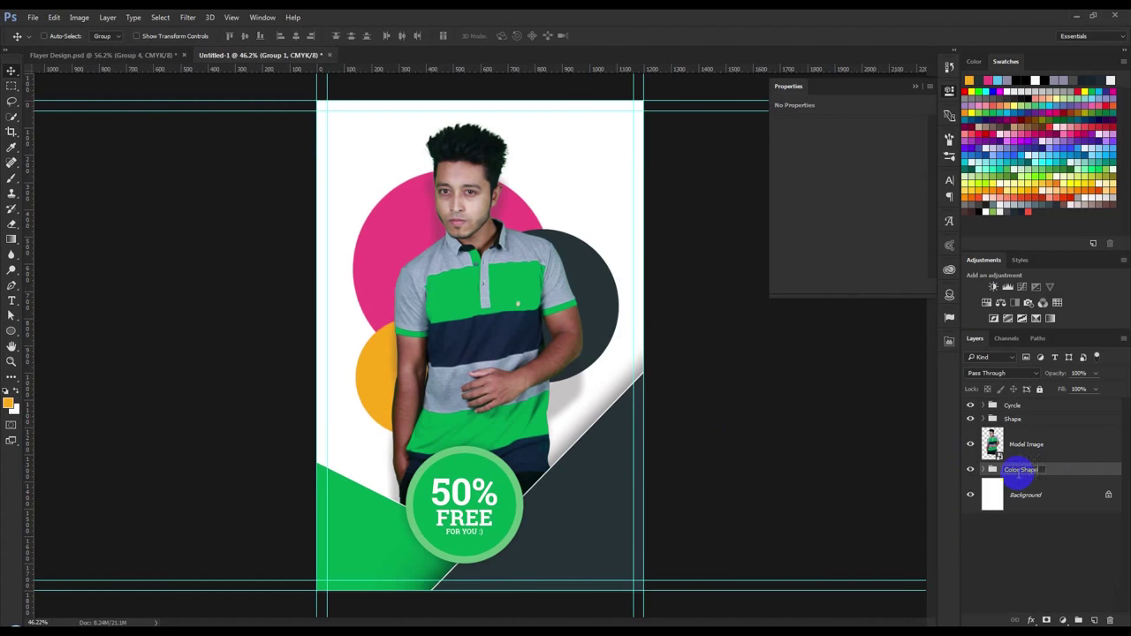
pyautogui.click(1042, 444)
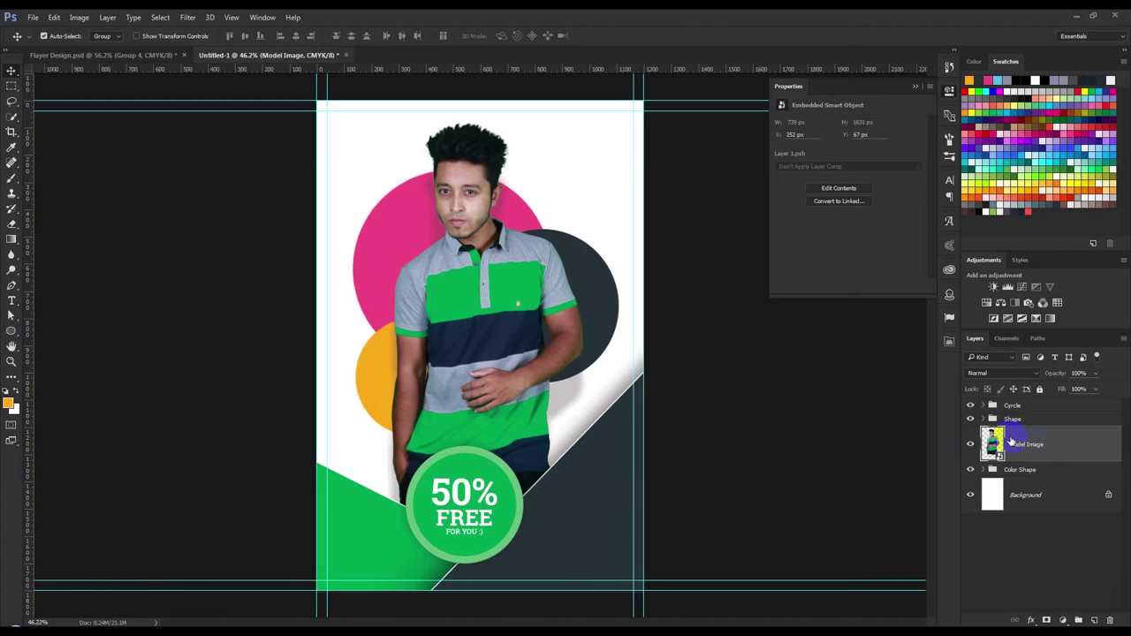
pyautogui.hotkey('ctrl', 'g')
pyautogui.write('Model Image')
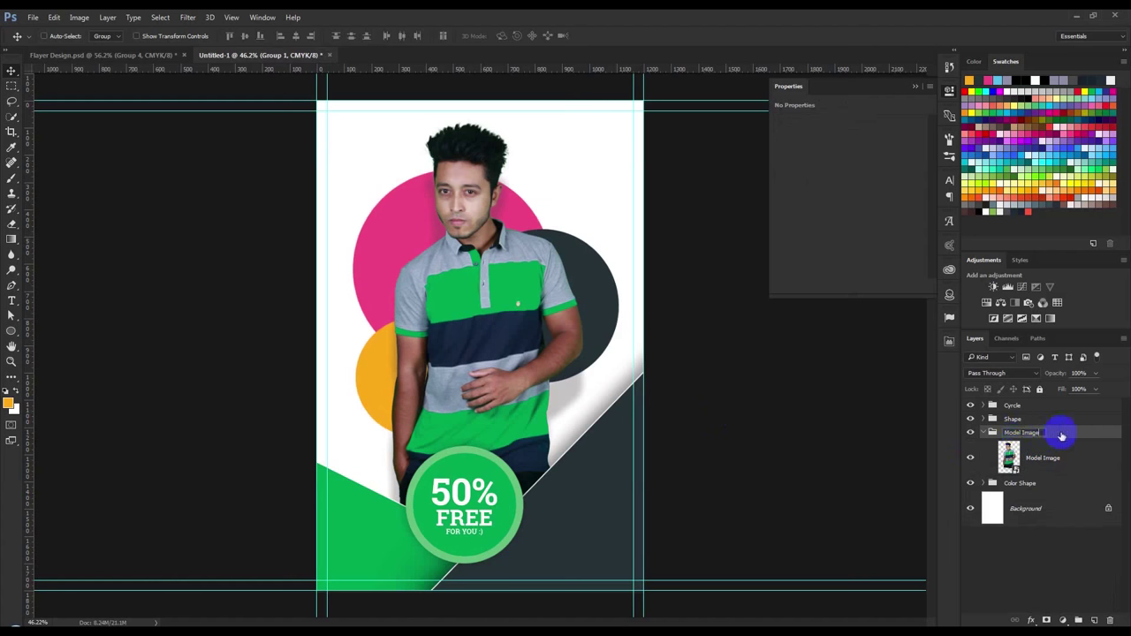
pyautogui.click(979, 436)
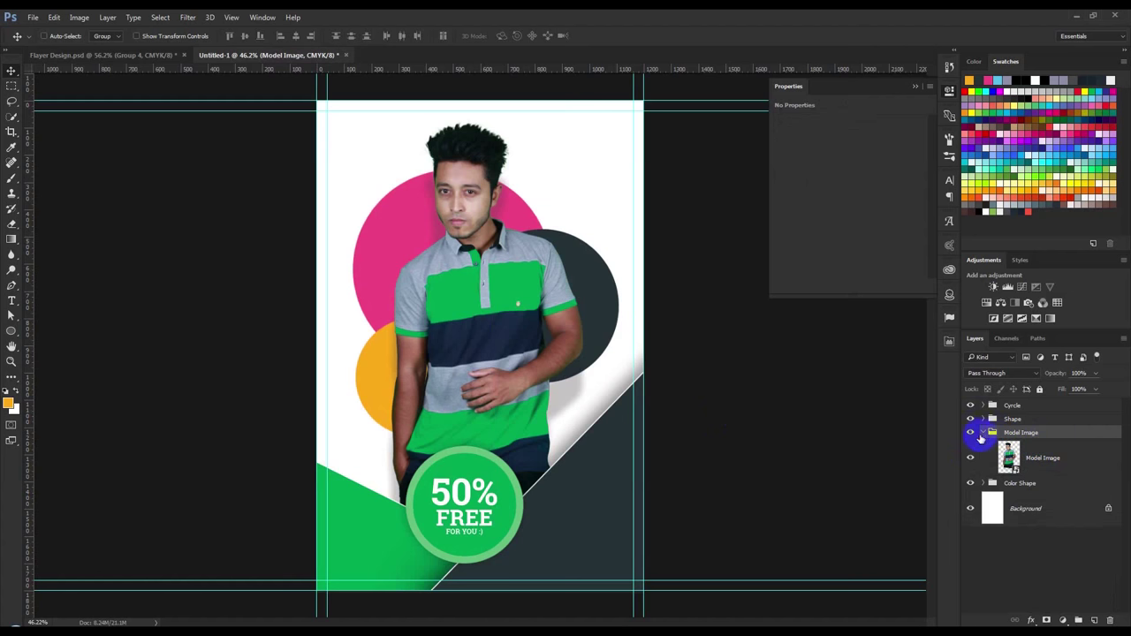
pyautogui.click(983, 433)
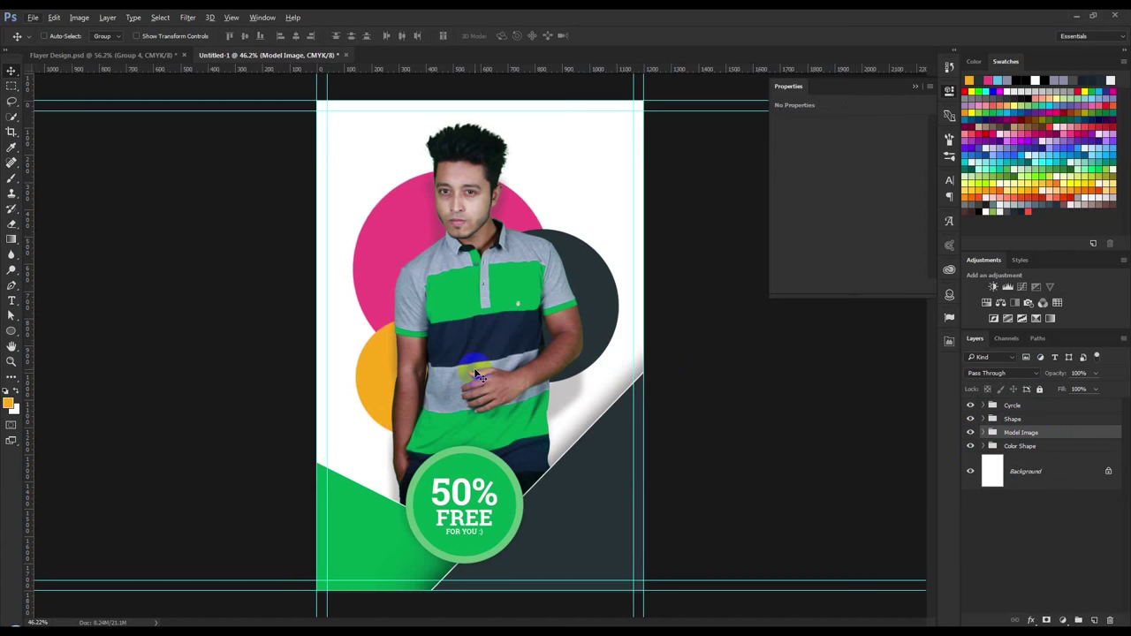
pyautogui.click(148, 55)
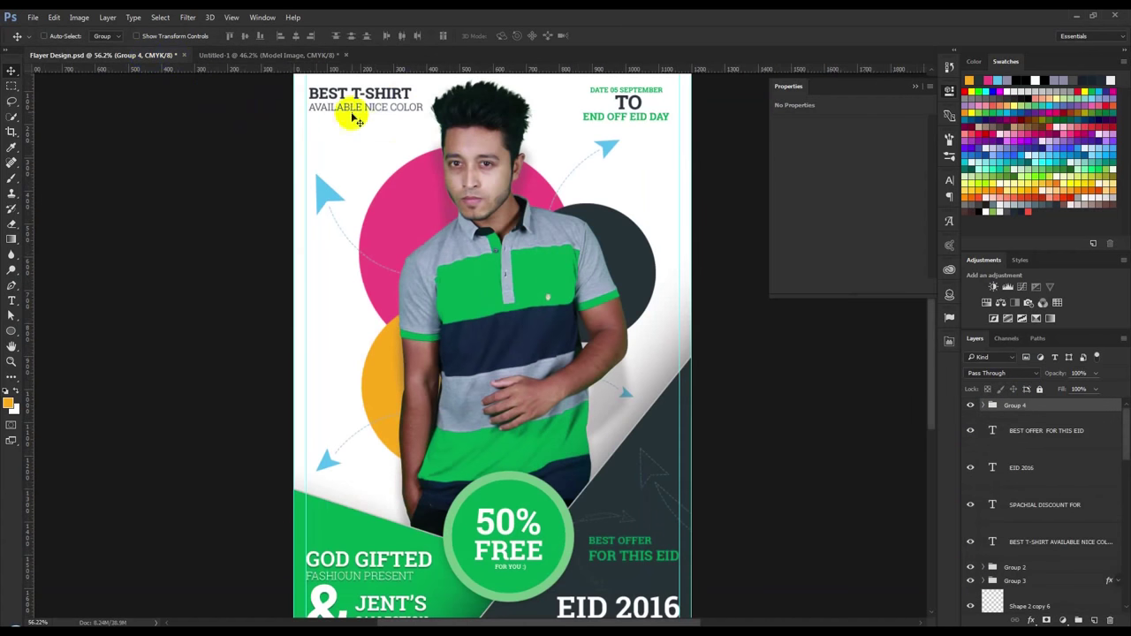
# - Group the Flayer Design ellipse layers into a group named Color Shape
pyautogui.scroll(-5, 1074, 547)
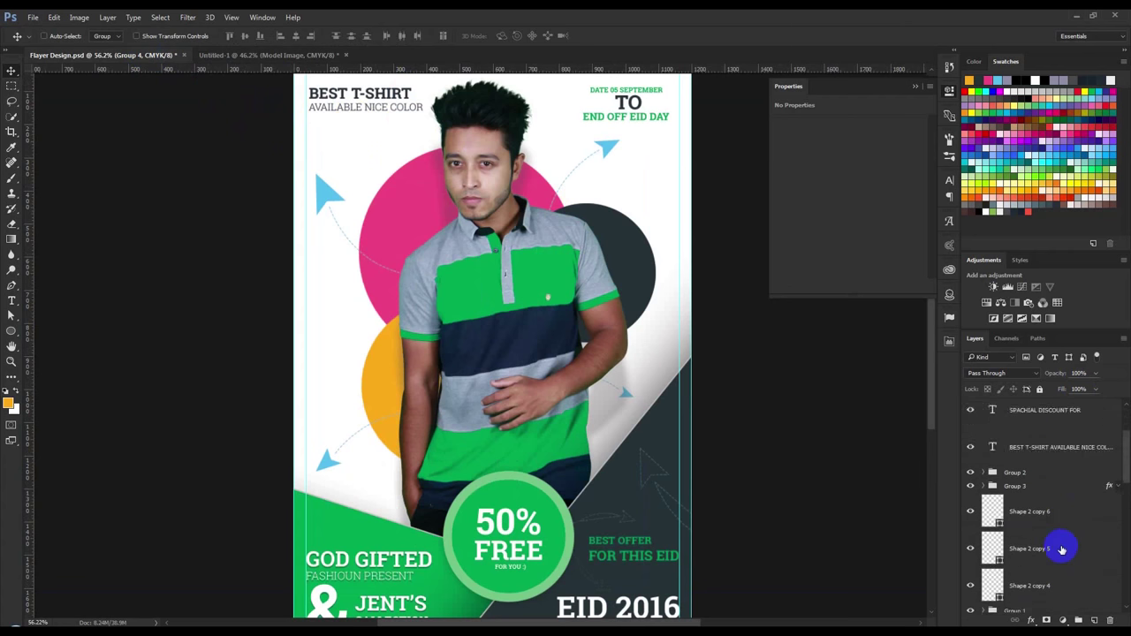
pyautogui.scroll(-2, 1061, 550)
pyautogui.scroll(-2, 1061, 549)
pyautogui.scroll(-2, 1059, 548)
pyautogui.scroll(-2, 1057, 547)
pyautogui.scroll(-3, 1058, 548)
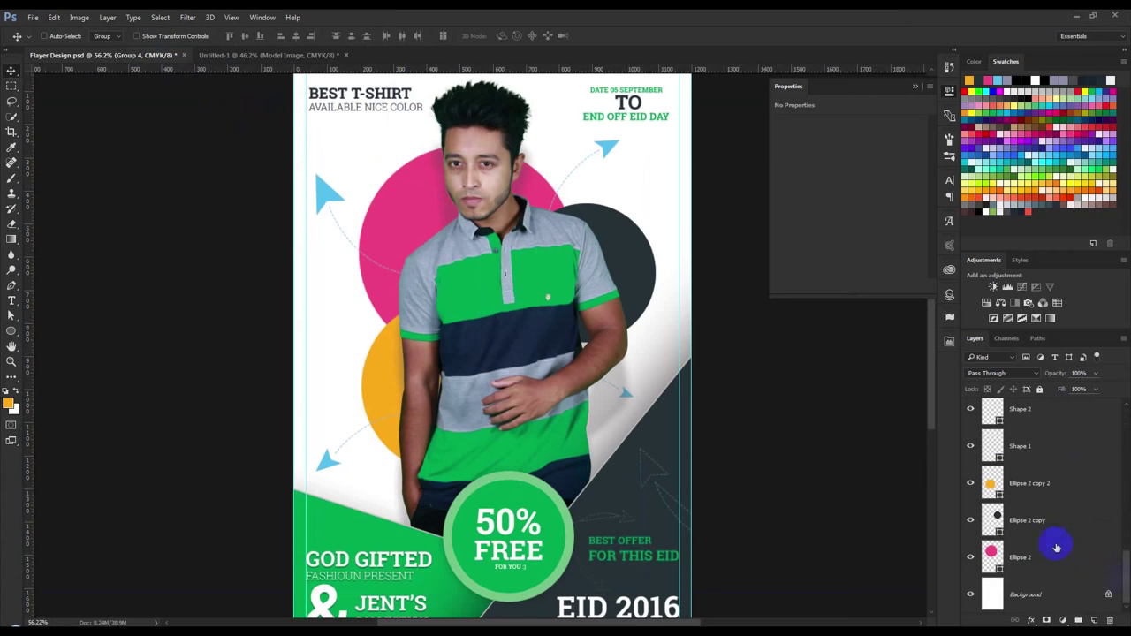
pyautogui.click(1039, 497)
pyautogui.keyDown('shift'); pyautogui.click(1043, 556); pyautogui.keyUp('shift')
pyautogui.hotkey('ctrl', 'g')
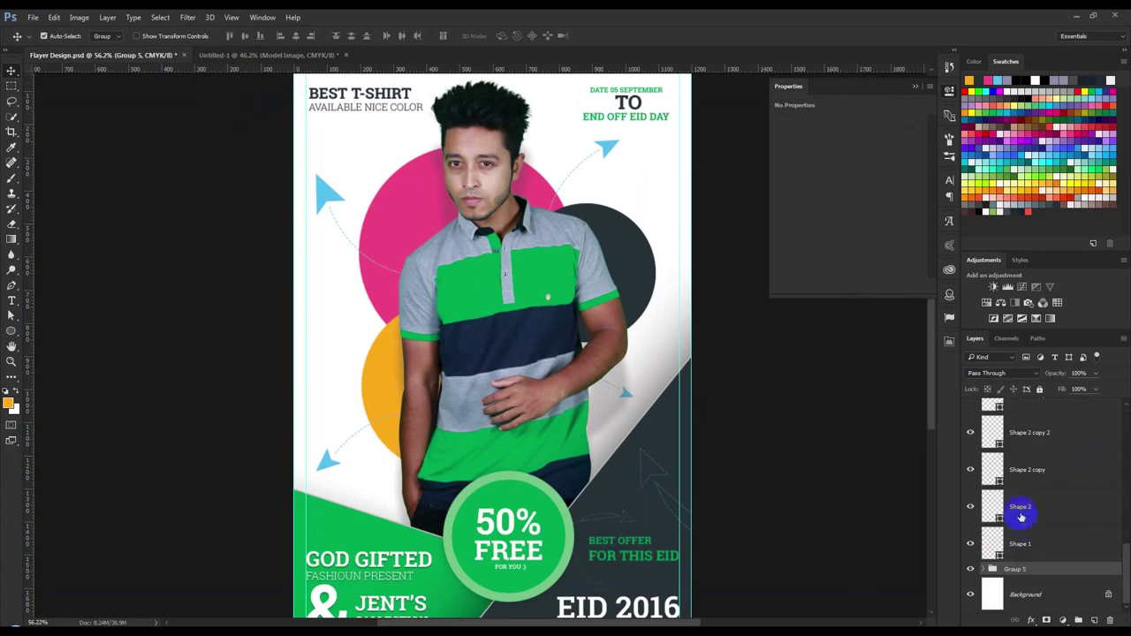
pyautogui.doubleClick(1025, 574)
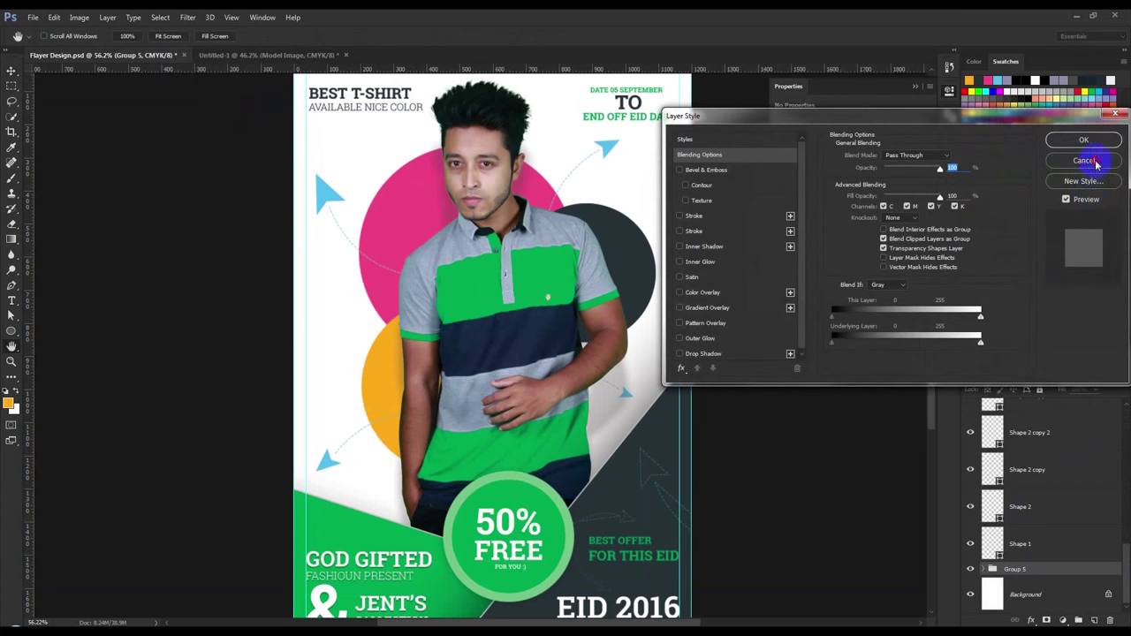
pyautogui.click(1084, 160)
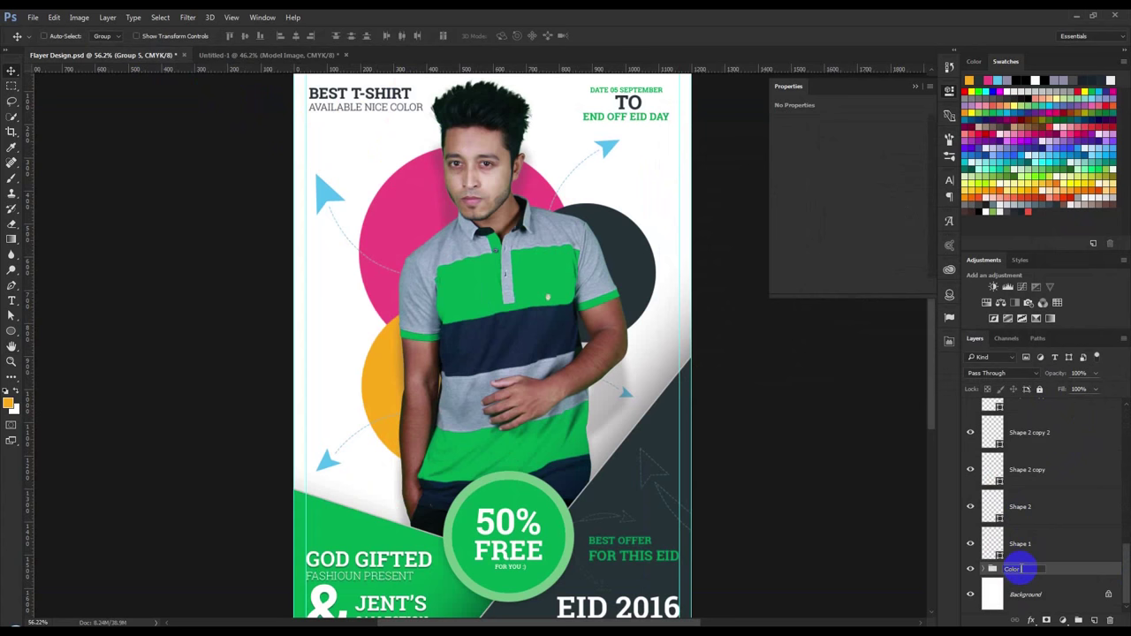
pyautogui.write('Color Shape')
pyautogui.click(1025, 560)
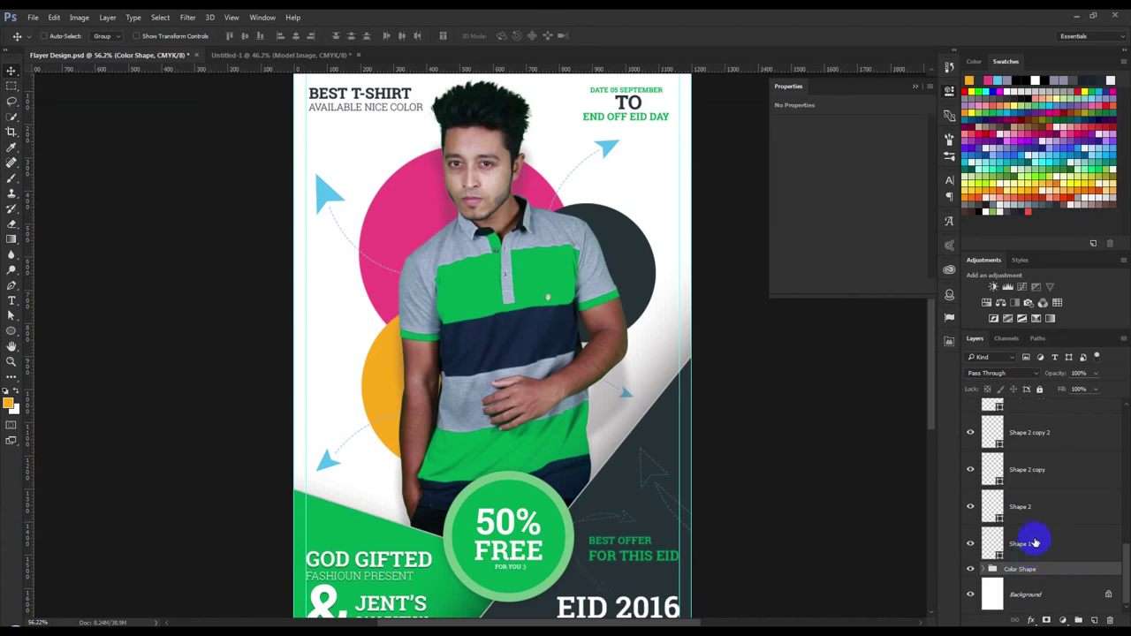
# - Wrap the model photo Layer 1 in a group named Model Image
pyautogui.scroll(2, 1034, 540)
pyautogui.scroll(3, 1033, 539)
pyautogui.scroll(3, 1037, 535)
pyautogui.click(970, 492)
pyautogui.click(1008, 496)
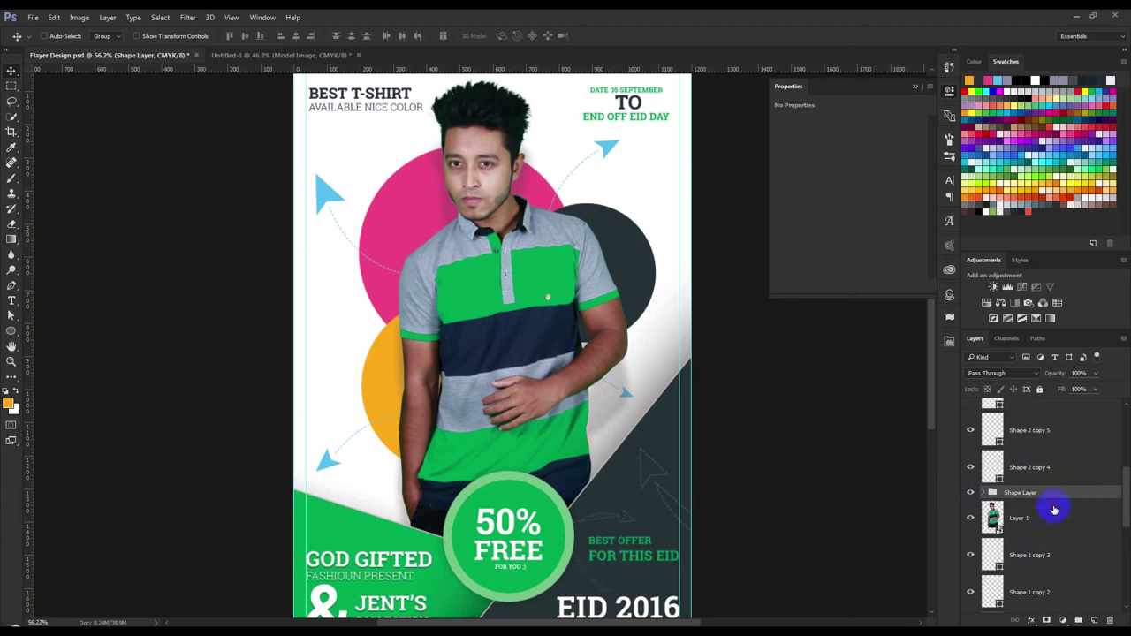
pyautogui.click(1046, 513)
pyautogui.hotkey('ctrl', 'g')
pyautogui.write('Model Image')
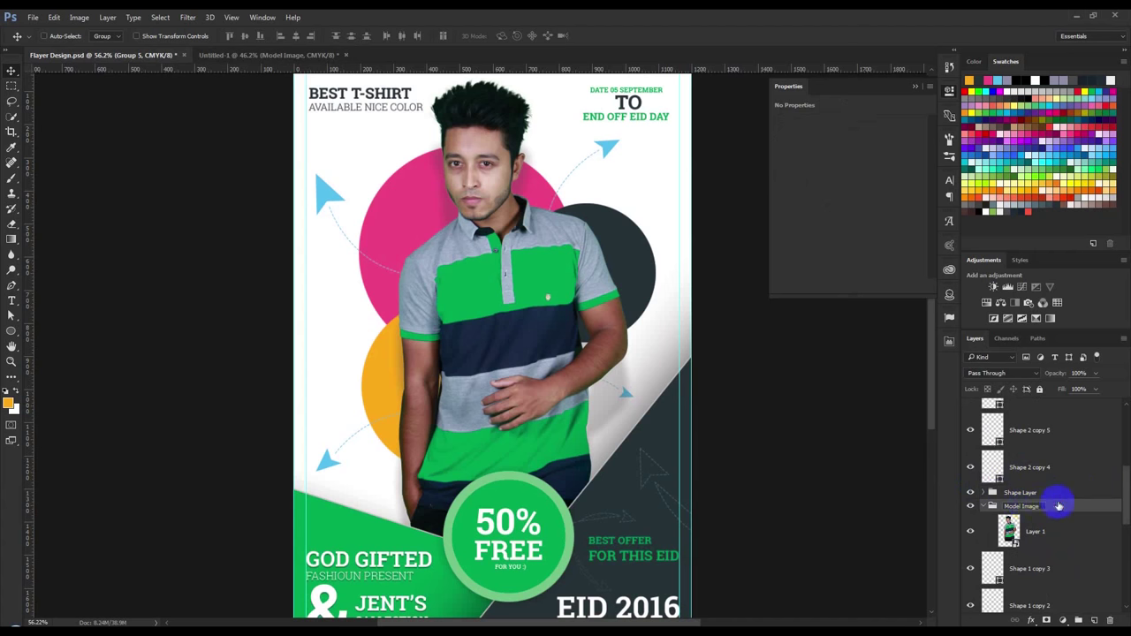
pyautogui.press('Return')
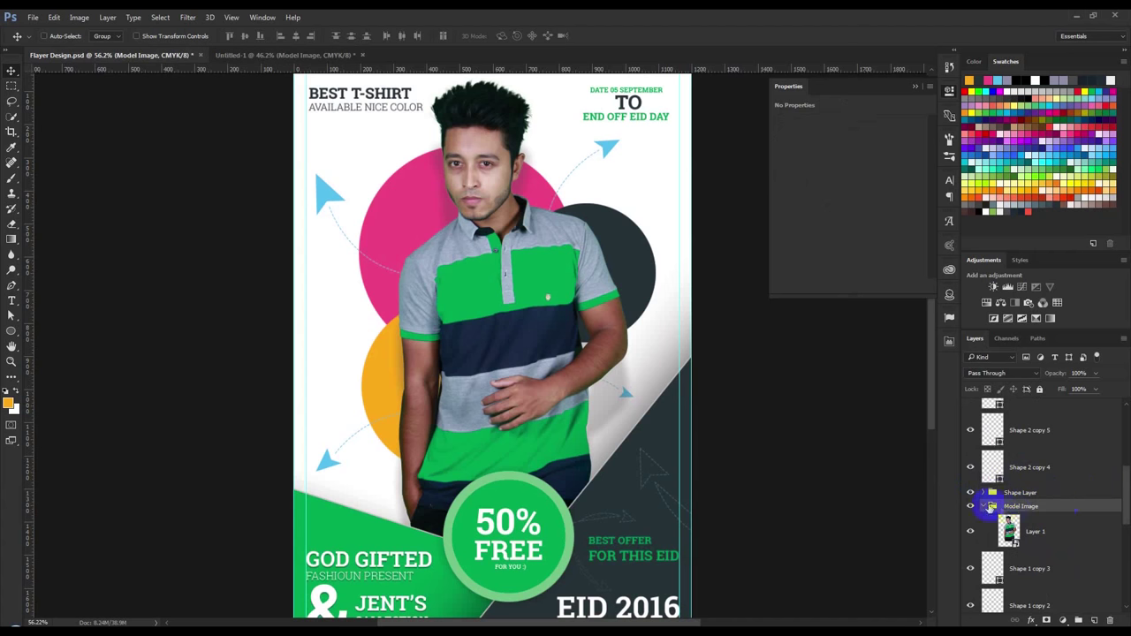
pyautogui.click(983, 506)
# - Select the BEST T-SHIRT heading layer and carry it to the Untitled-1 document
pyautogui.click(985, 467)
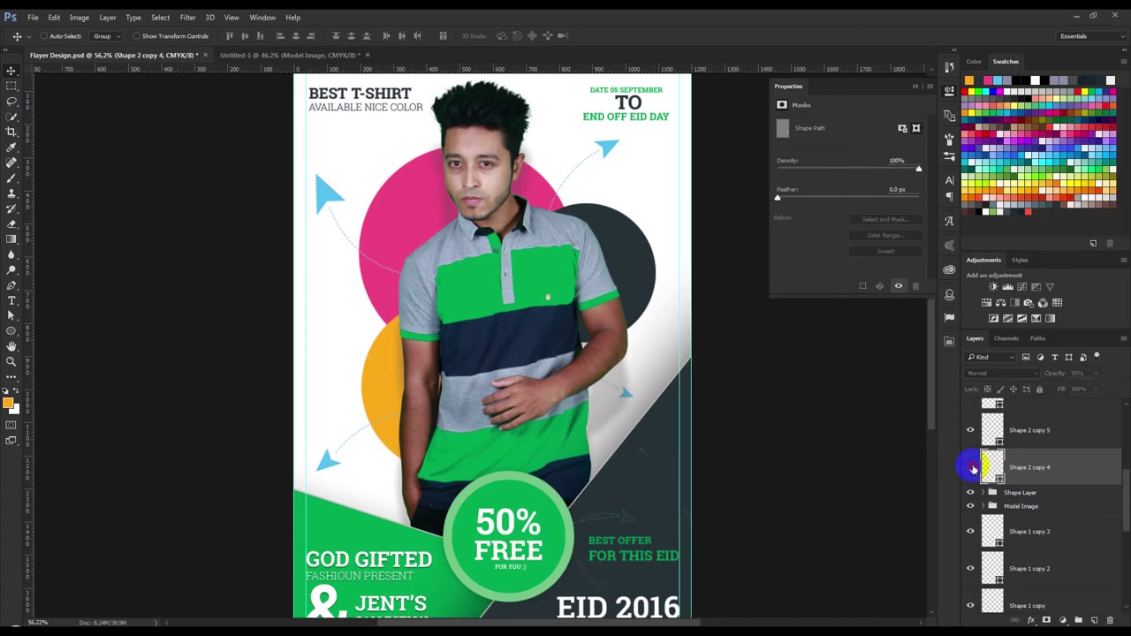
pyautogui.scroll(5, 1057, 469)
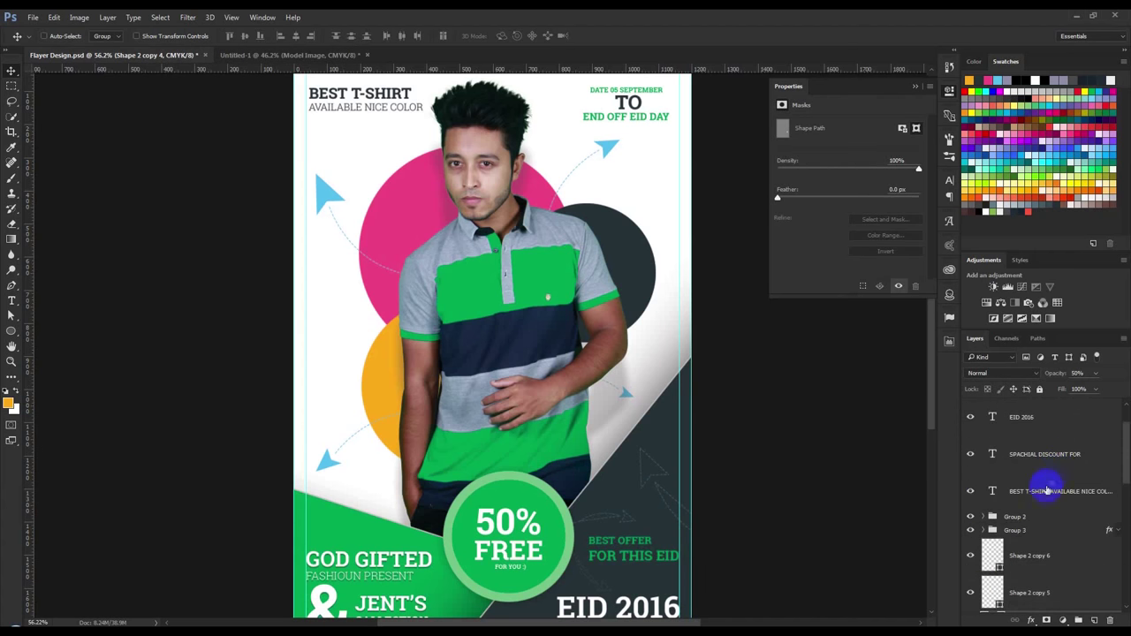
pyautogui.click(1052, 491)
pyautogui.scroll(-3, 519, 466)
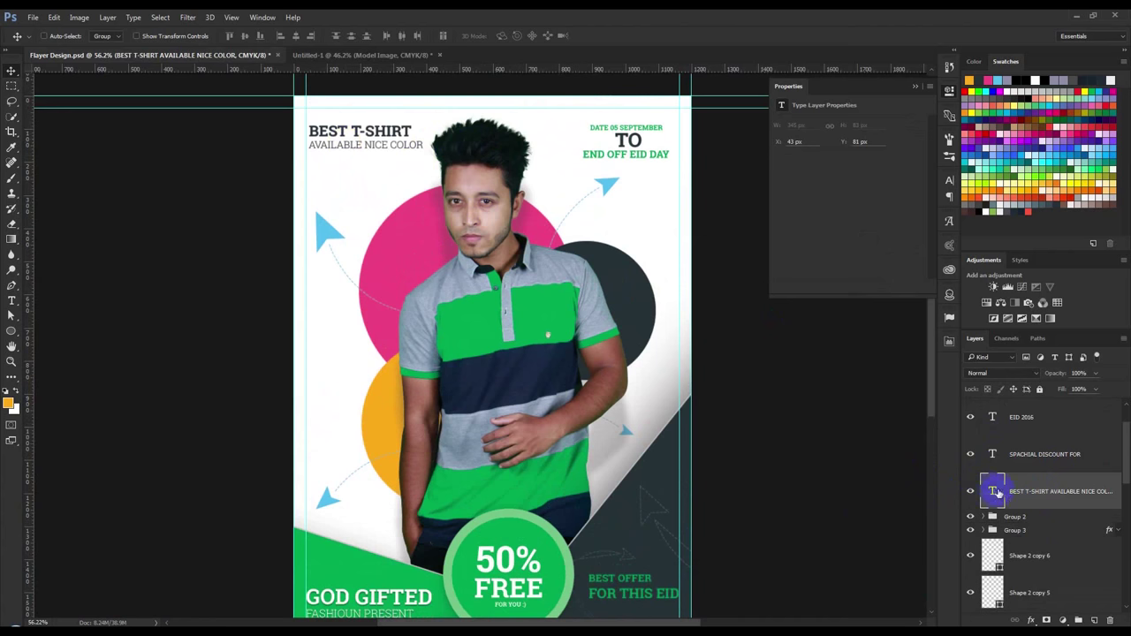
pyautogui.click(354, 55)
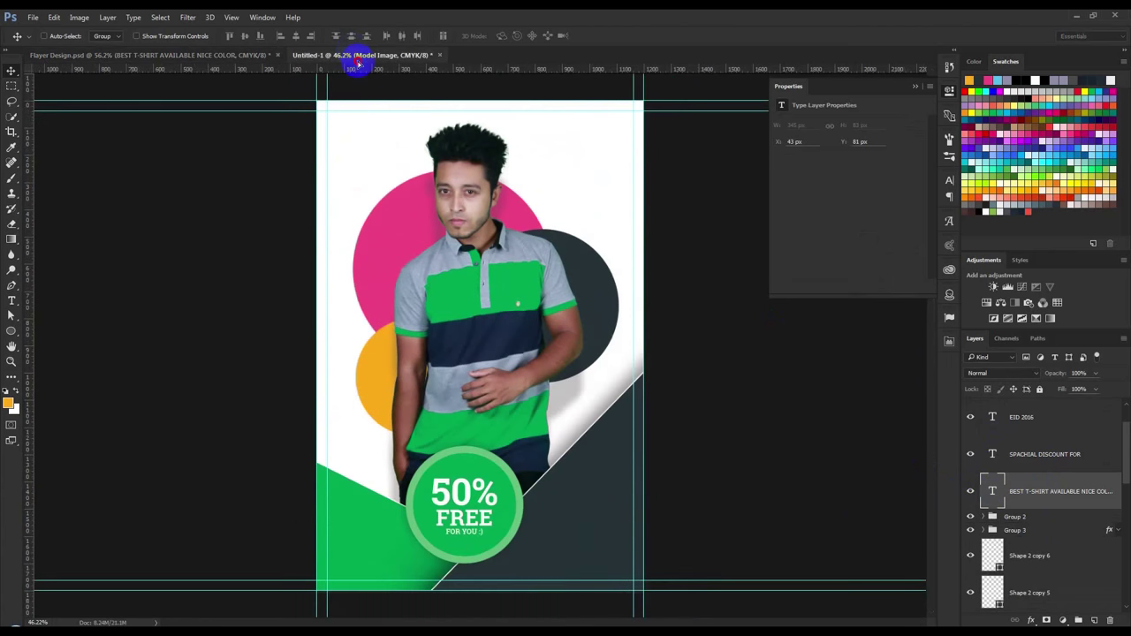
# - Place the BEST T-SHIRT / AVAILABLE NICE COLOR heading at Untitled-1's top left, scaled slightly down
pyautogui.moveTo(371, 141); pyautogui.dragTo(439, 165)
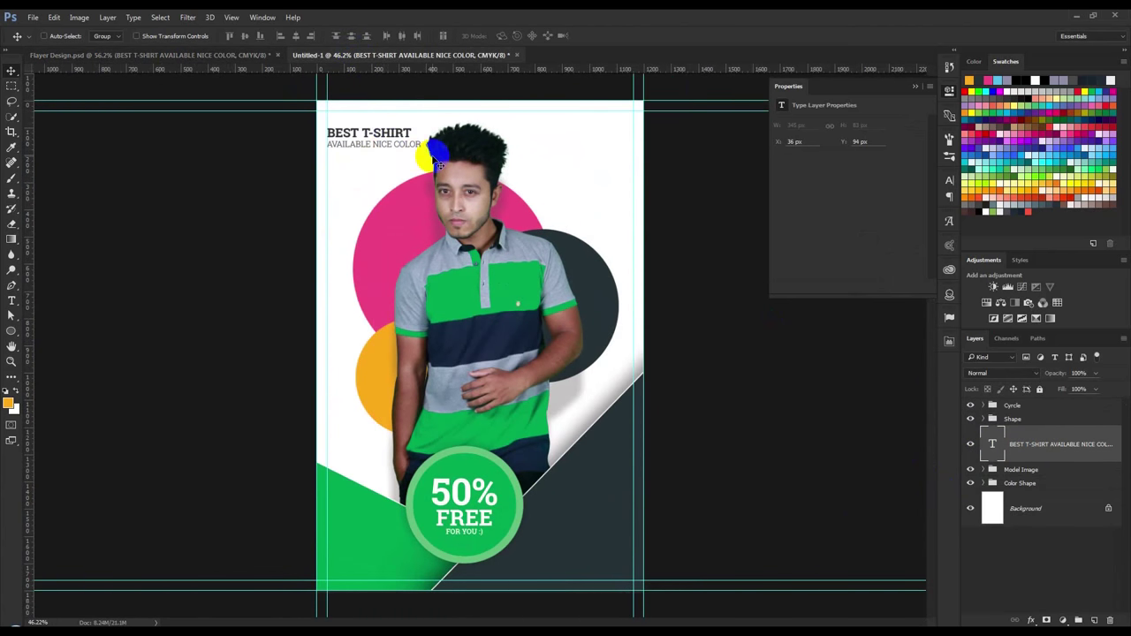
pyautogui.hotkey('ctrl', 't')
pyautogui.moveTo(416, 149); pyautogui.dragTo(400, 148)
pyautogui.press('Return')
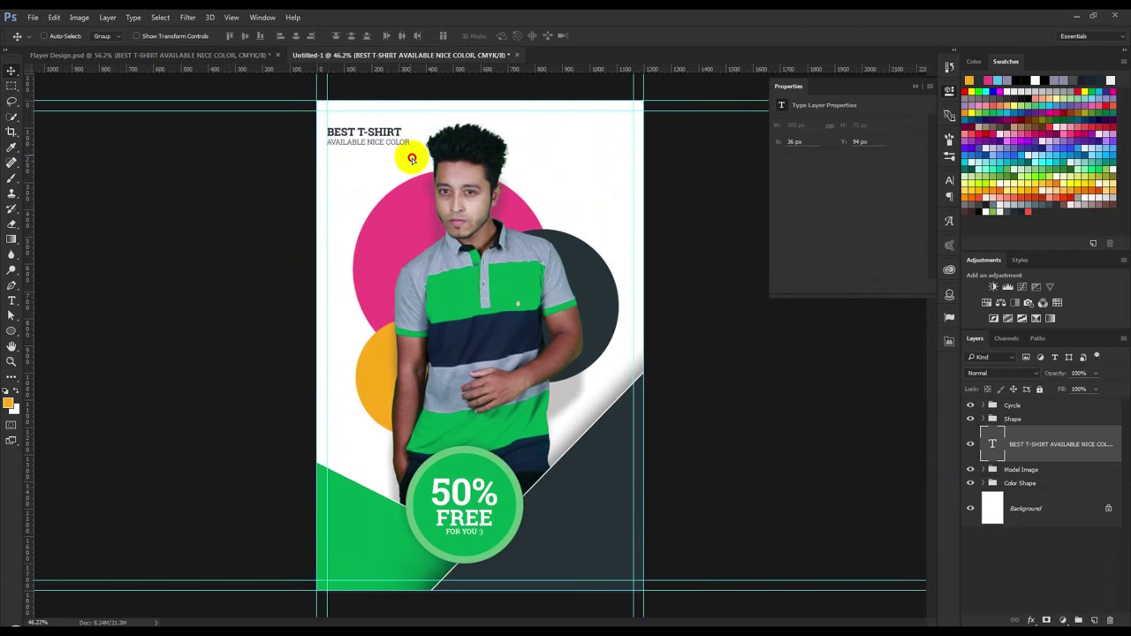
pyautogui.press('Down')
pyautogui.press('Down')
pyautogui.press('Down')
pyautogui.press('Down')
pyautogui.press('Down')
pyautogui.press('Down')
pyautogui.press('Down')
pyautogui.moveTo(412, 158); pyautogui.dragTo(419, 156)
pyautogui.click(245, 55)
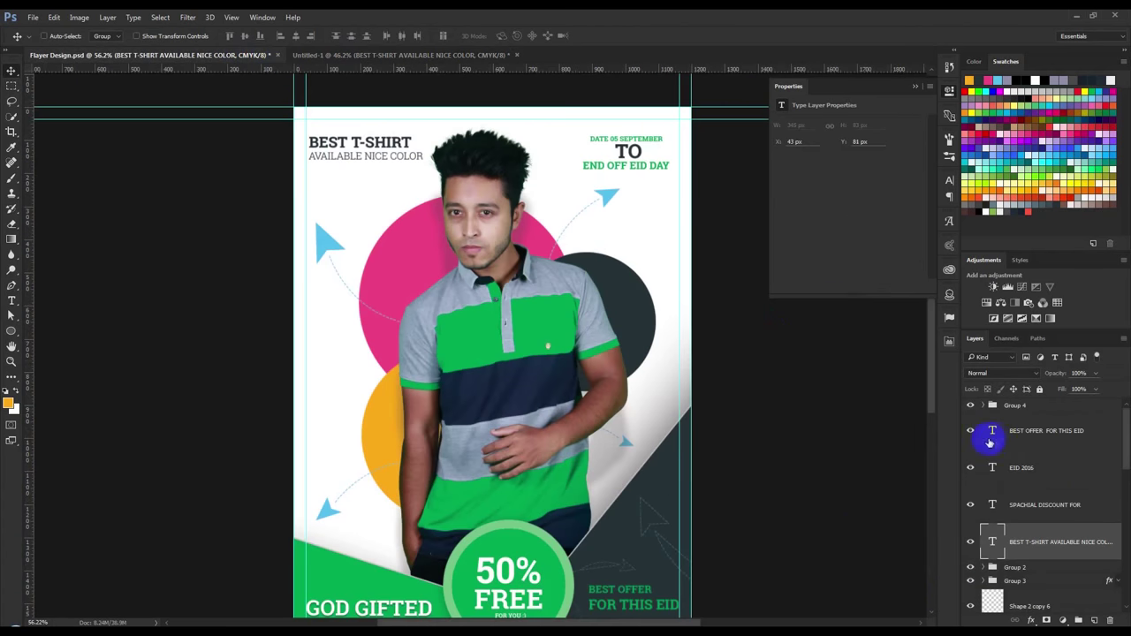
# - Move the EID 2016 layer below SPACHIAL DISCOUNT FOR and select both text layers
pyautogui.click(1030, 504)
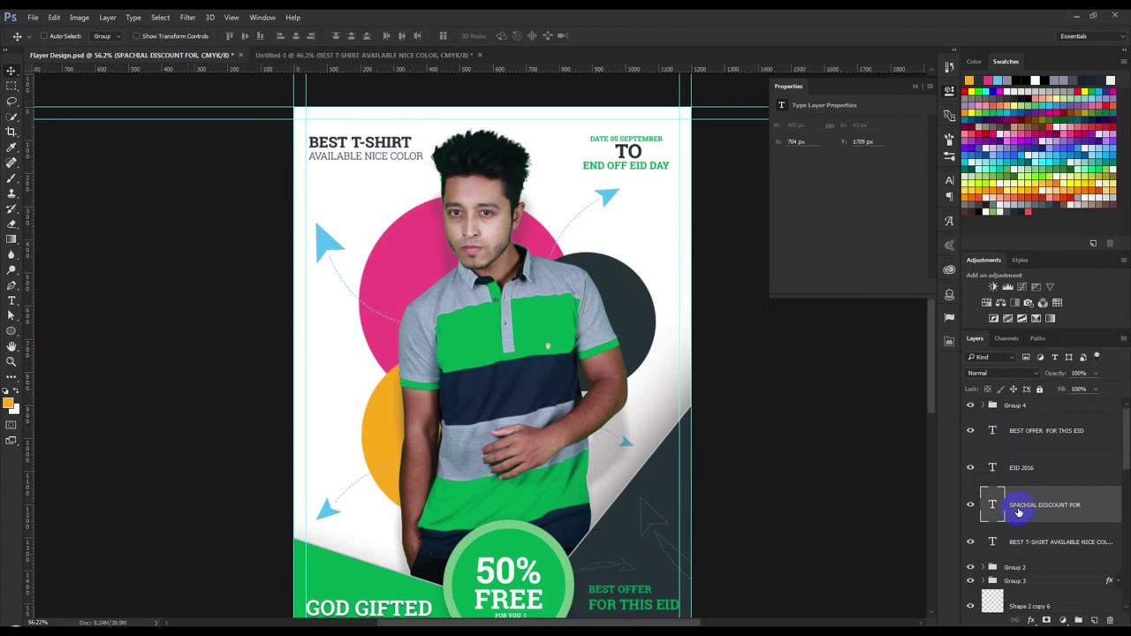
pyautogui.scroll(-5, 663, 505)
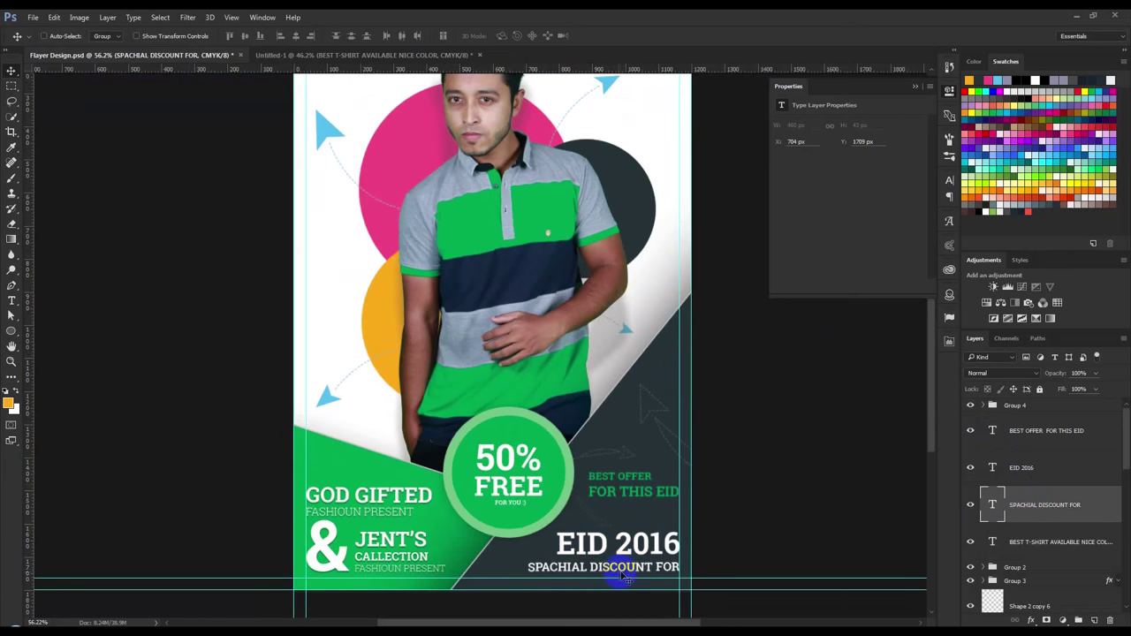
pyautogui.moveTo(1028, 478); pyautogui.dragTo(1024, 517)
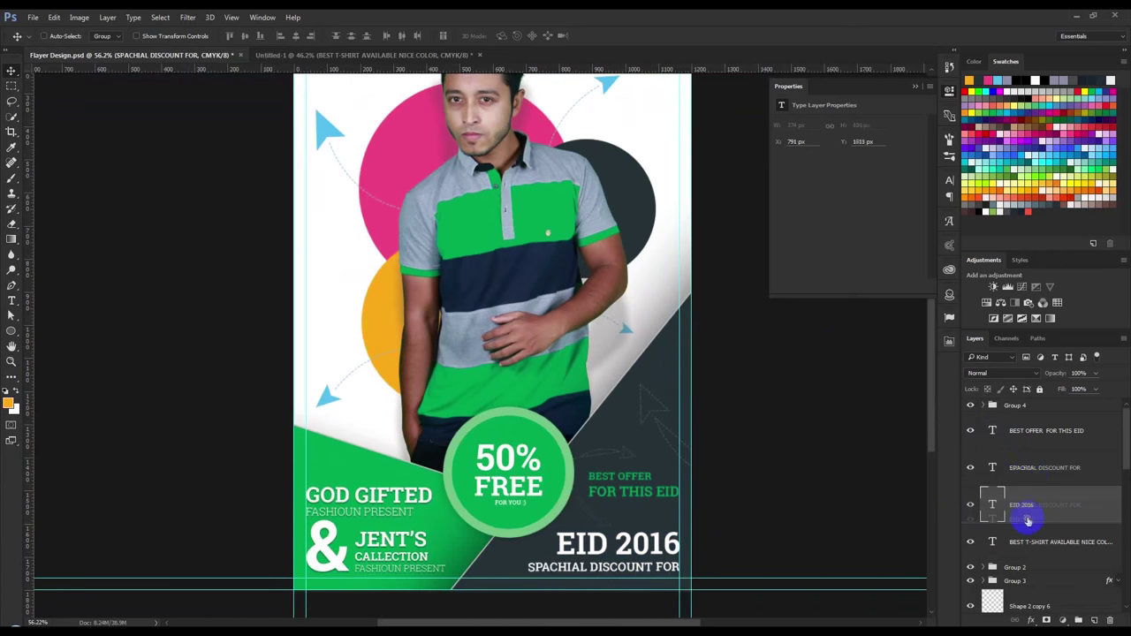
pyautogui.keyDown('shift'); pyautogui.click(1020, 468); pyautogui.keyUp('shift')
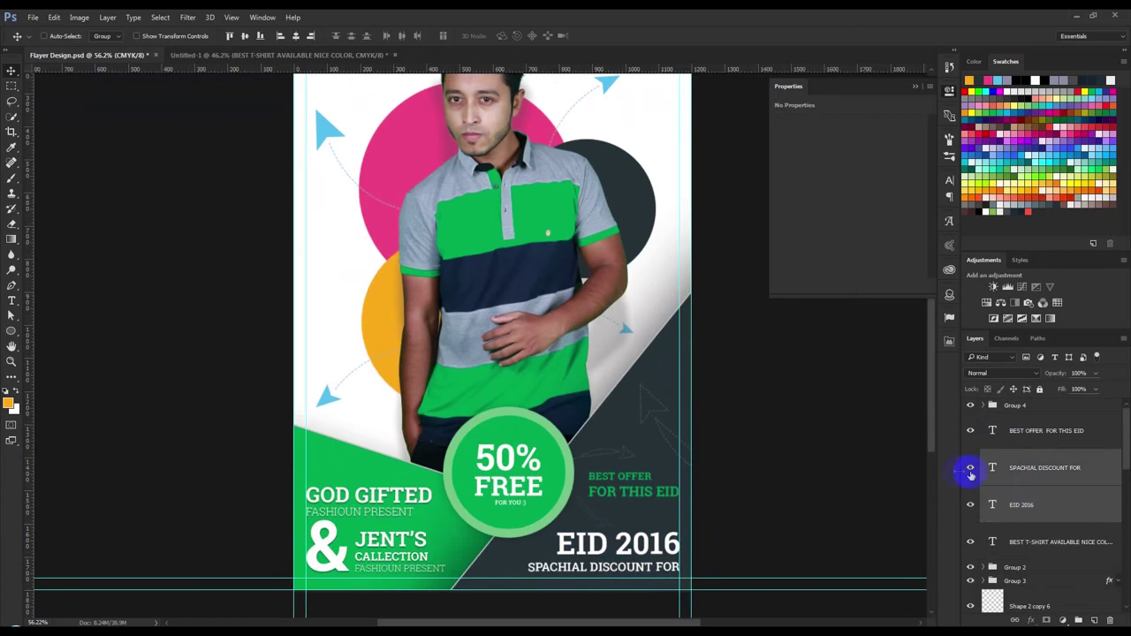
pyautogui.click(1043, 542)
pyautogui.click(1023, 504)
pyautogui.keyDown('shift'); pyautogui.click(1016, 467); pyautogui.keyUp('shift')
# - Drop the EID texts at Untitled-1's bottom right, stacked with BEST T-SHIRT above the shape groups
pyautogui.moveTo(606, 549)
pyautogui.mouseDown()
pyautogui.moveTo(488, 477)
pyautogui.moveTo(575, 535)
pyautogui.mouseUp()
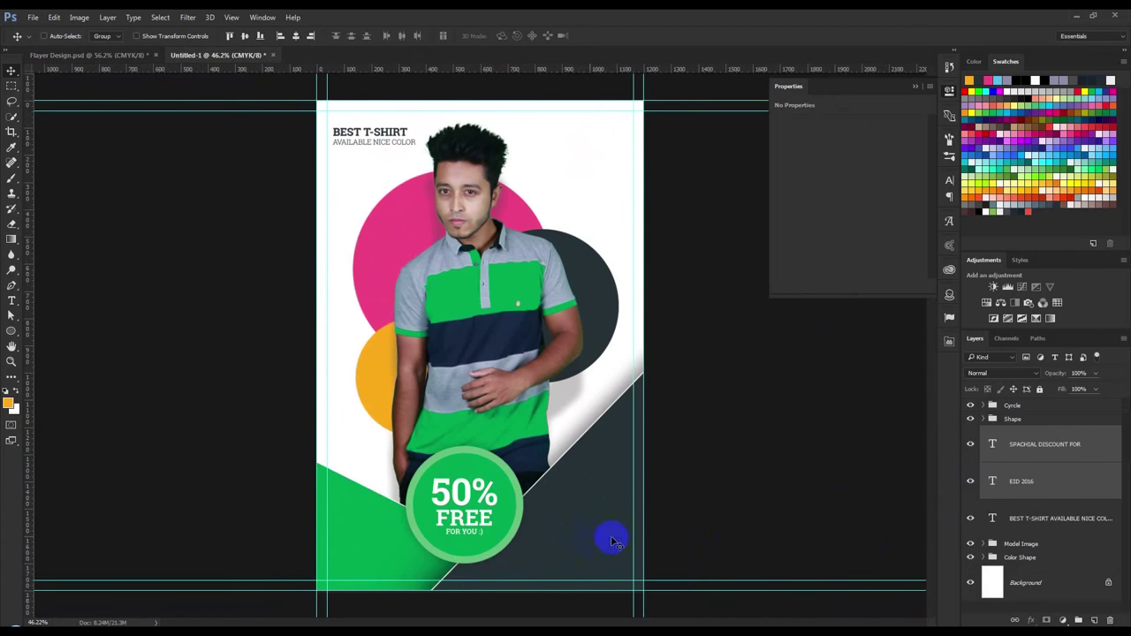
pyautogui.moveTo(1017, 451); pyautogui.dragTo(1018, 405)
pyautogui.moveTo(619, 525)
pyautogui.mouseDown()
pyautogui.moveTo(632, 535)
pyautogui.moveTo(616, 559)
pyautogui.mouseUp()
pyautogui.moveTo(1016, 518); pyautogui.dragTo(1016, 402)
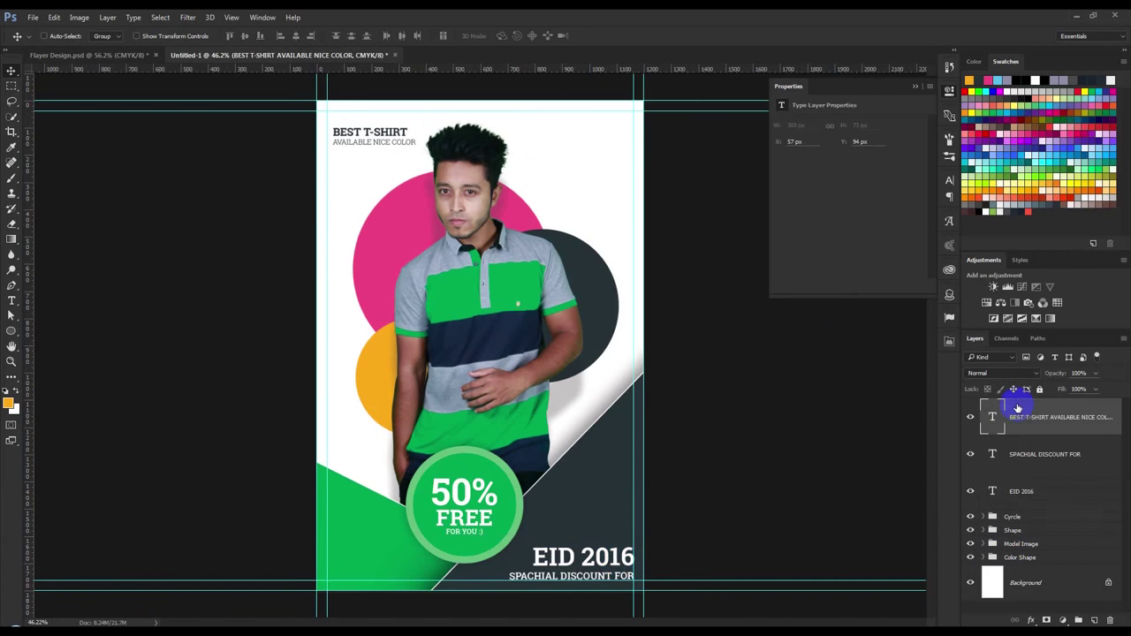
pyautogui.moveTo(134, 62); pyautogui.dragTo(1040, 550)
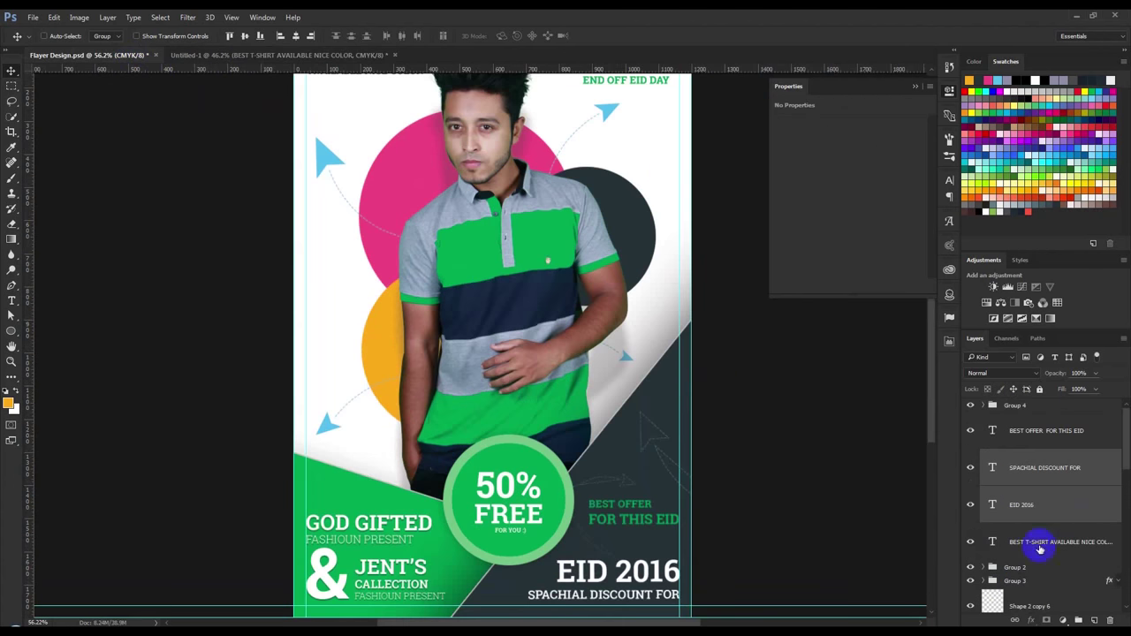
# - Copy the BEST OFFER FOR THIS EID text and the Group 4 header texts into Untitled-1
pyautogui.click(1054, 430)
pyautogui.moveTo(724, 497); pyautogui.dragTo(396, 53)
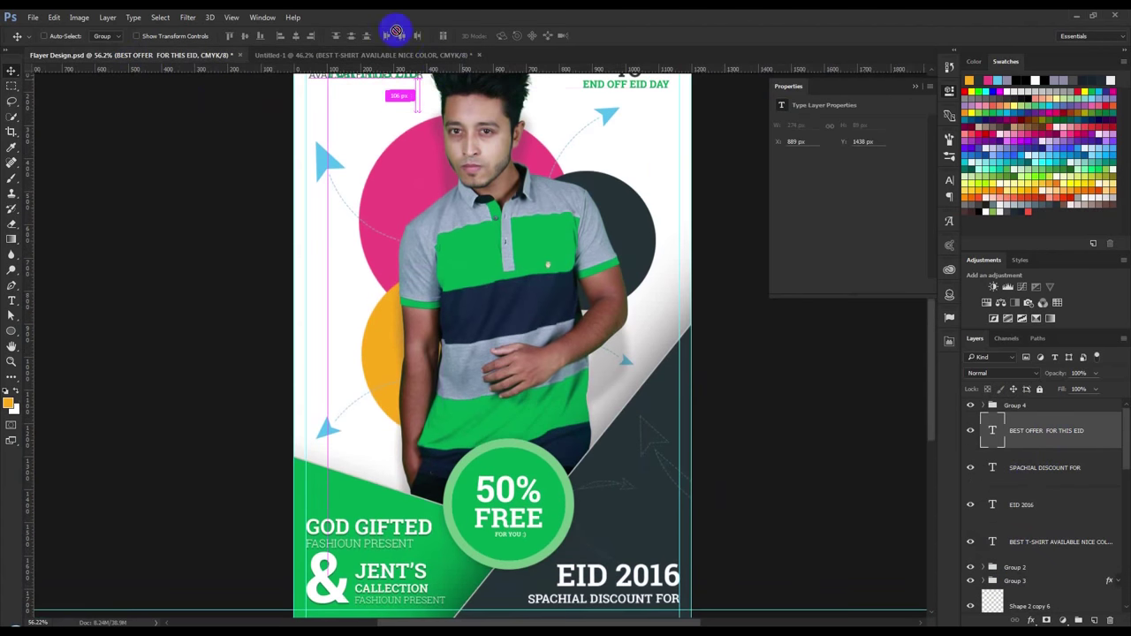
pyautogui.moveTo(396, 53)
pyautogui.mouseDown()
pyautogui.moveTo(591, 454)
pyautogui.moveTo(658, 520)
pyautogui.mouseUp()
pyautogui.click(148, 55)
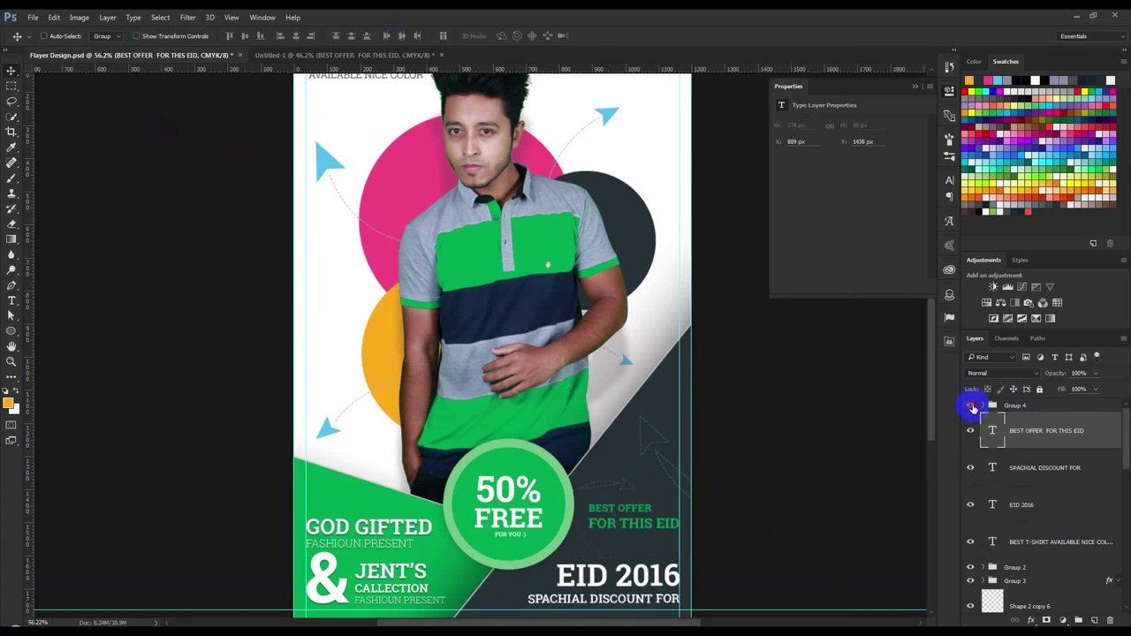
pyautogui.scroll(2, 677, 209)
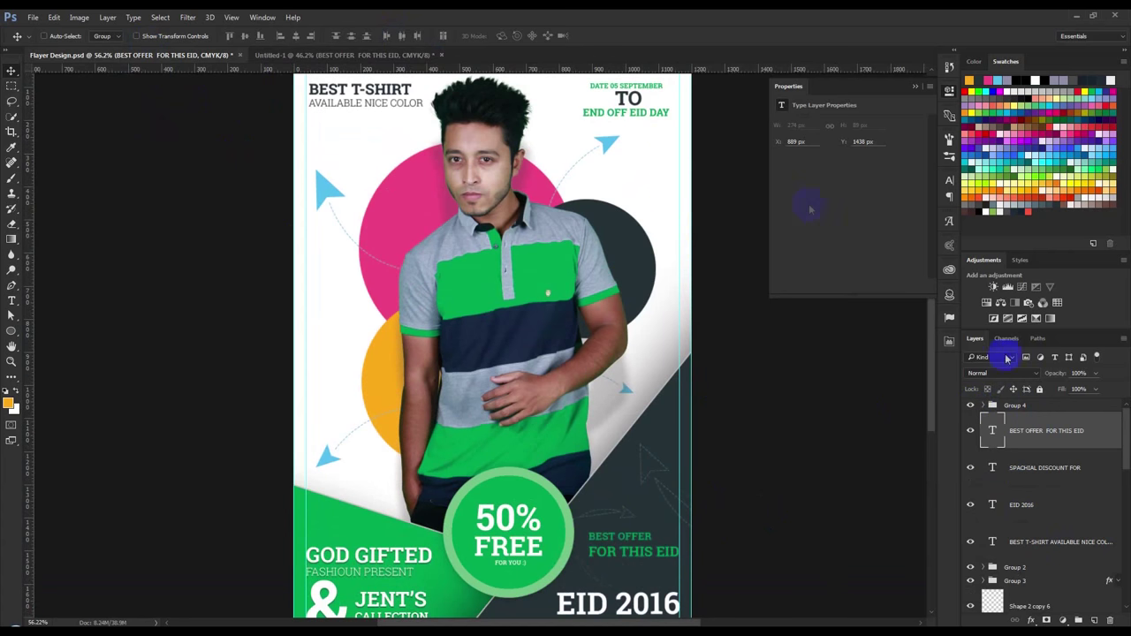
pyautogui.moveTo(1020, 405)
pyautogui.mouseDown()
pyautogui.moveTo(511, 157)
pyautogui.moveTo(614, 181)
pyautogui.mouseUp()
pyautogui.click(152, 56)
# - Place the GOD GIFTED block (Group 3) at Untitled-1's bottom left, shrunk slightly
pyautogui.scroll(-2, 1016, 566)
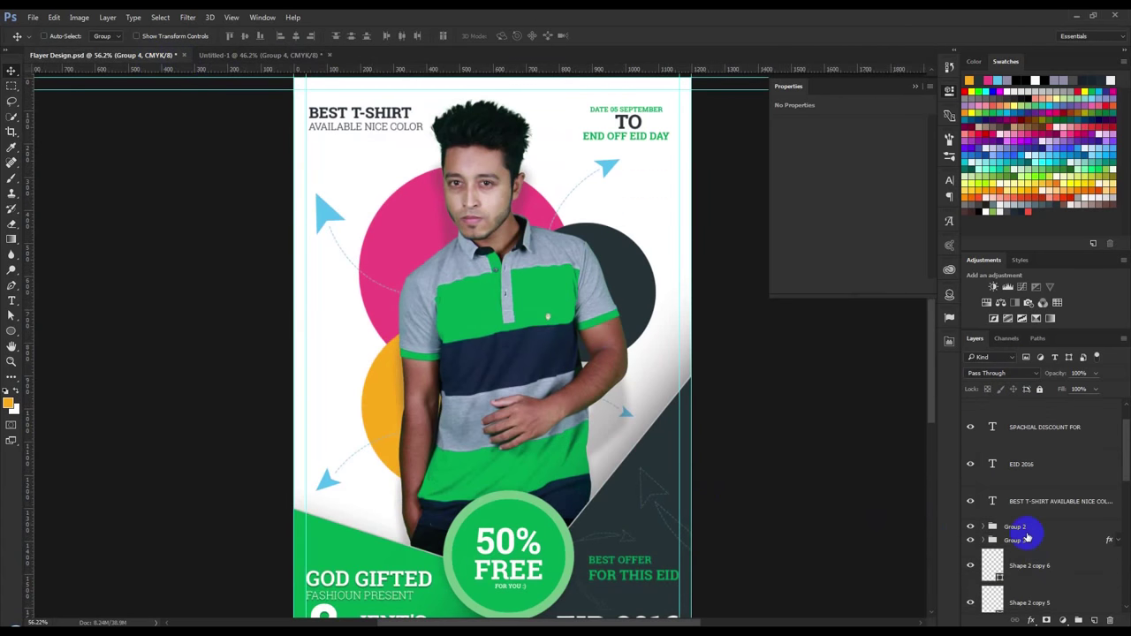
pyautogui.click(1018, 539)
pyautogui.click(988, 540)
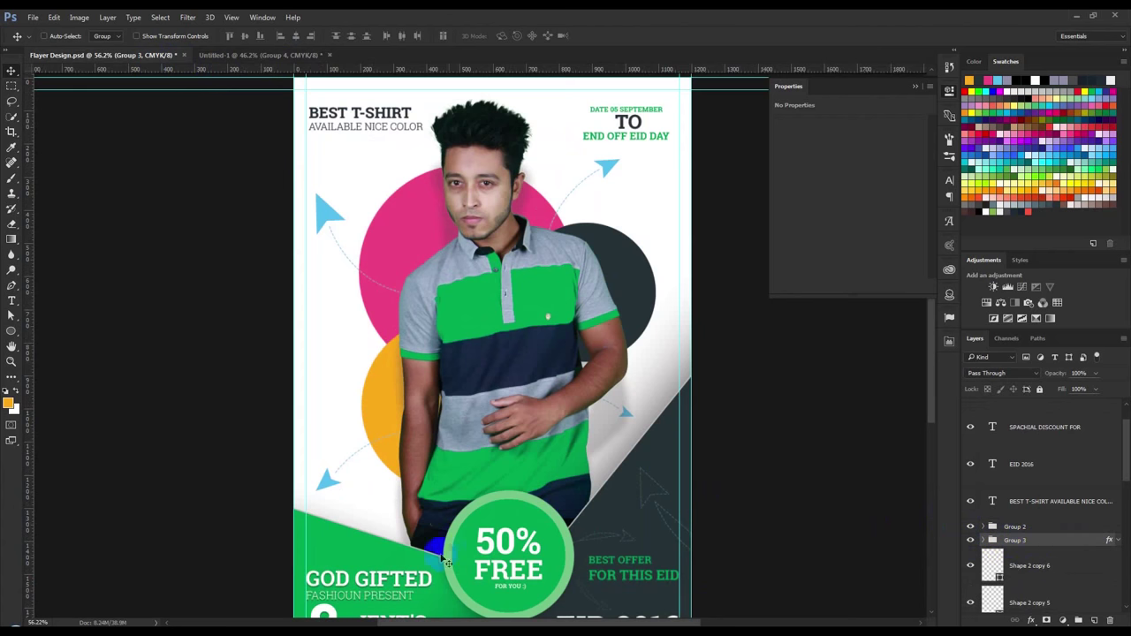
pyautogui.moveTo(446, 561); pyautogui.dragTo(292, 51)
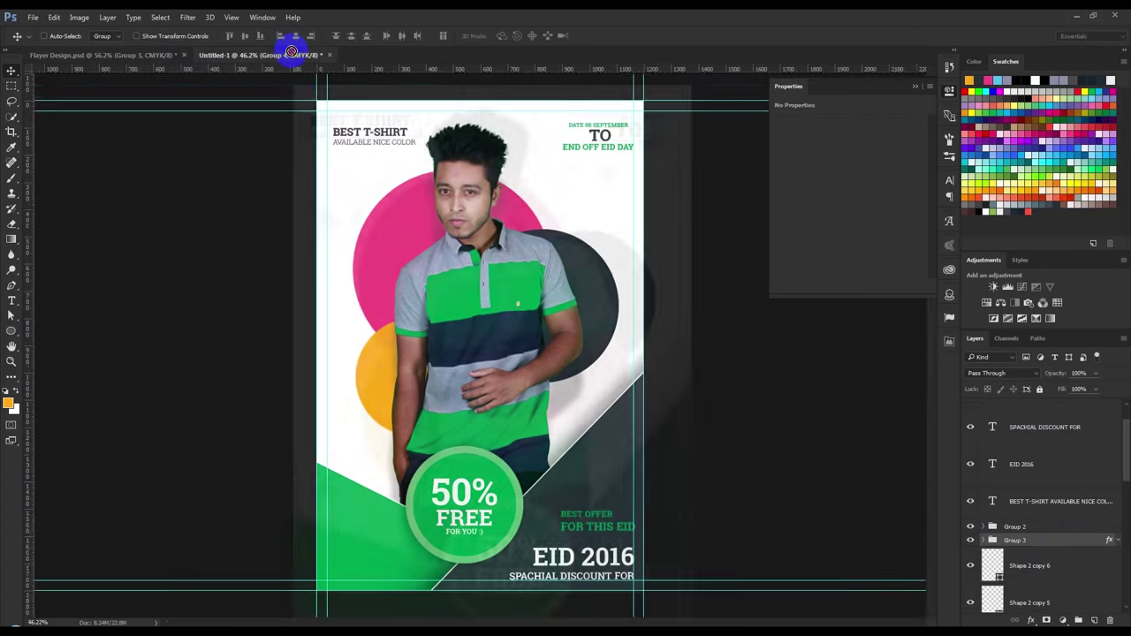
pyautogui.moveTo(292, 51); pyautogui.dragTo(420, 510)
pyautogui.hotkey('ctrl', 't')
pyautogui.moveTo(441, 512); pyautogui.dragTo(434, 516)
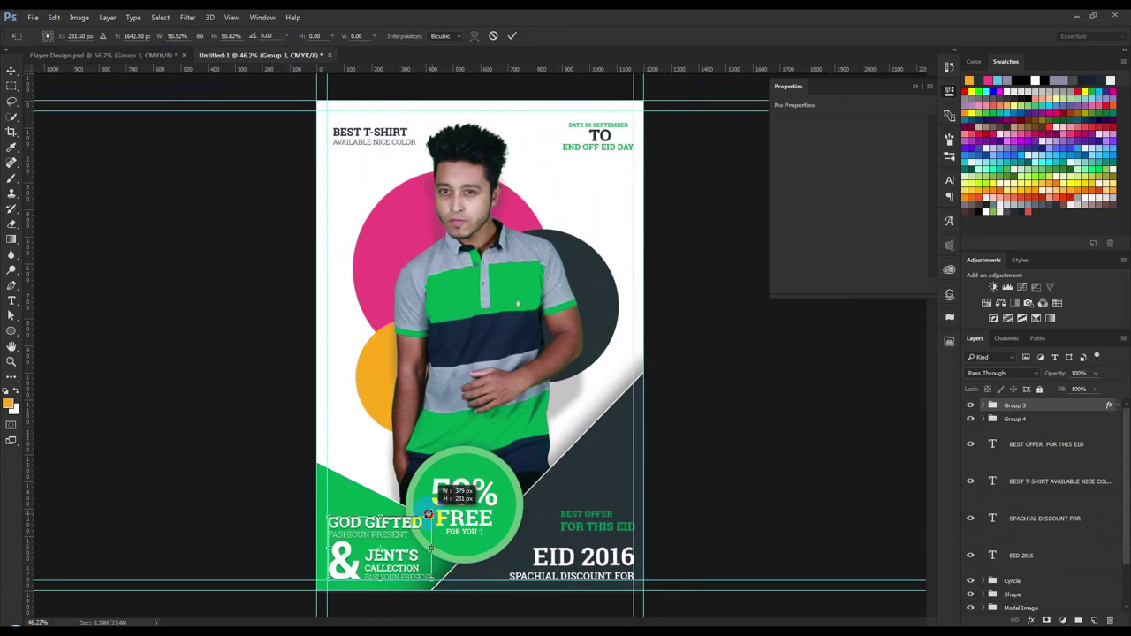
pyautogui.press('Return')
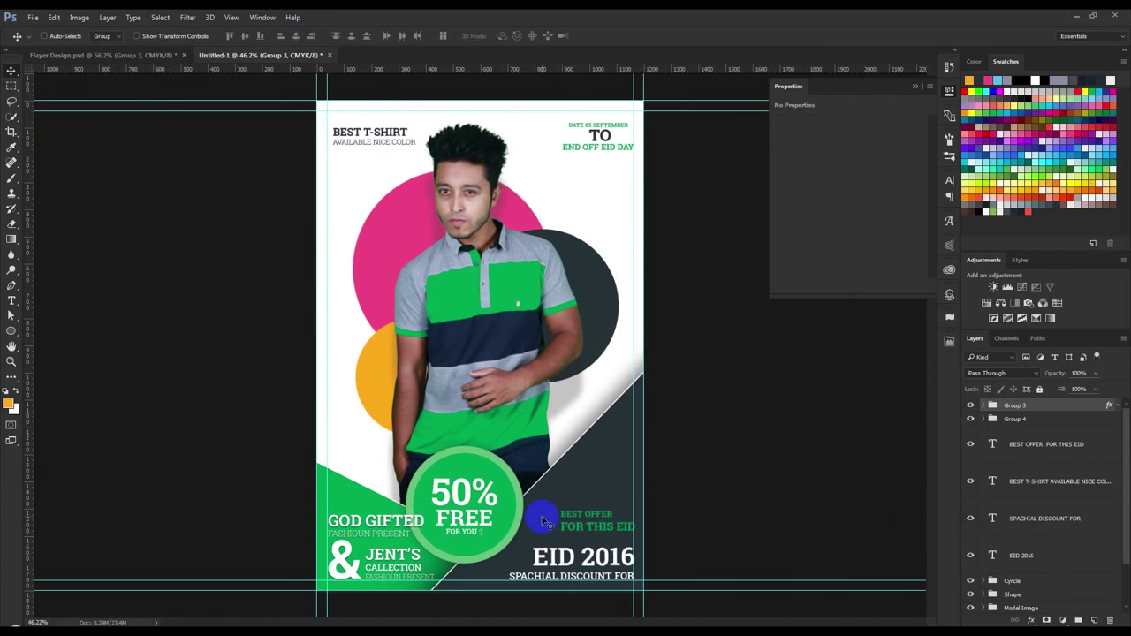
pyautogui.click(1029, 595)
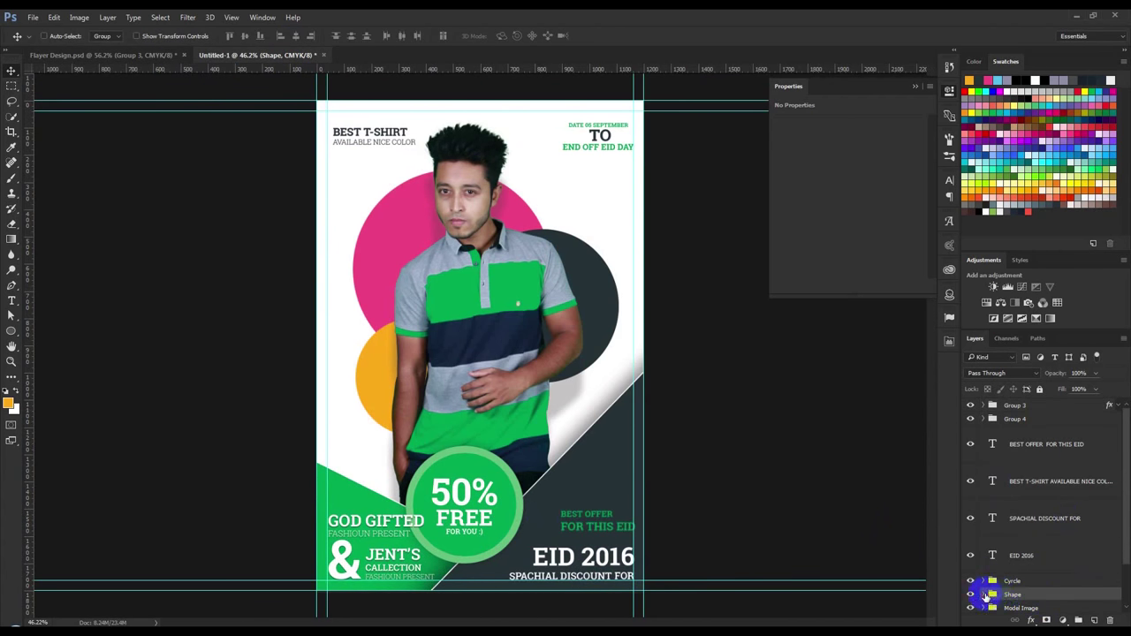
# - Shift the dark Rectangle 1 copy bands right and rotate them about -7.8°
pyautogui.click(983, 595)
pyautogui.scroll(-3, 1059, 530)
pyautogui.click(1060, 513)
pyautogui.keyDown('shift'); pyautogui.click(1056, 548); pyautogui.keyUp('shift')
pyautogui.moveTo(765, 548); pyautogui.dragTo(794, 550)
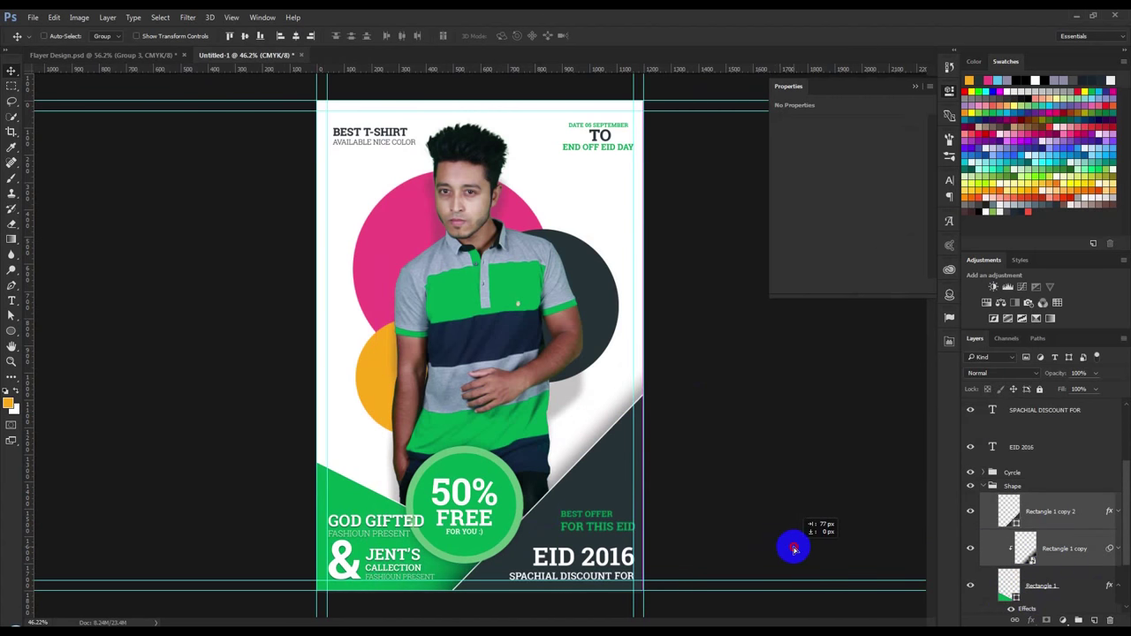
pyautogui.moveTo(794, 550); pyautogui.dragTo(813, 545)
pyautogui.hotkey('ctrl', 't')
pyautogui.moveTo(732, 194)
pyautogui.mouseDown()
pyautogui.moveTo(676, 180)
pyautogui.moveTo(669, 189)
pyautogui.mouseUp()
pyautogui.moveTo(767, 520); pyautogui.dragTo(704, 496)
pyautogui.moveTo(720, 208); pyautogui.dragTo(720, 202)
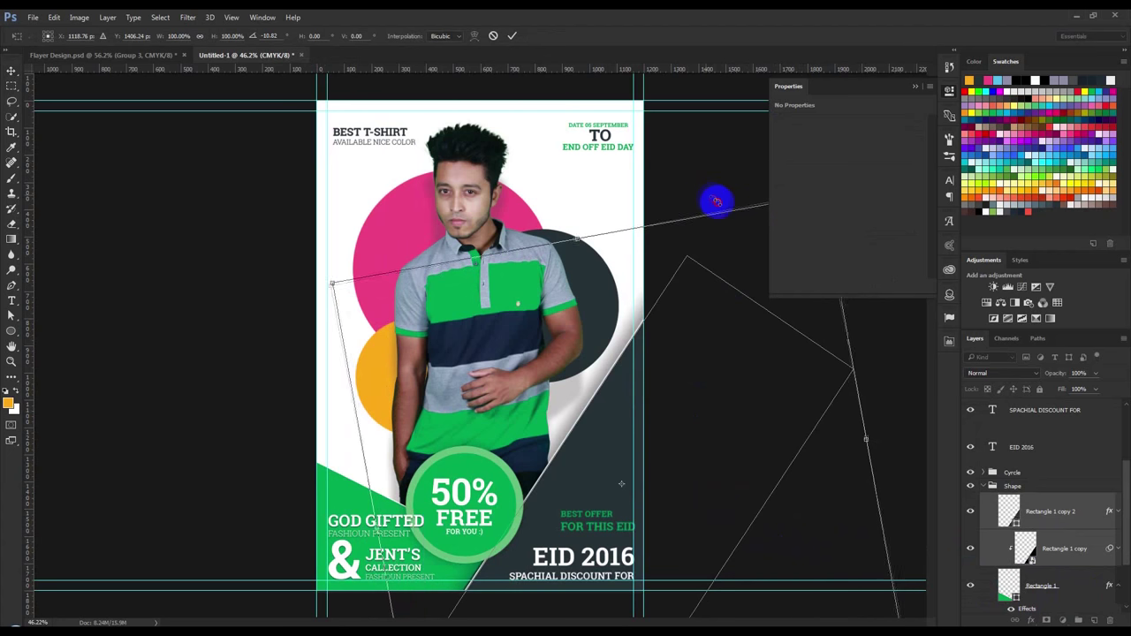
pyautogui.press('Return')
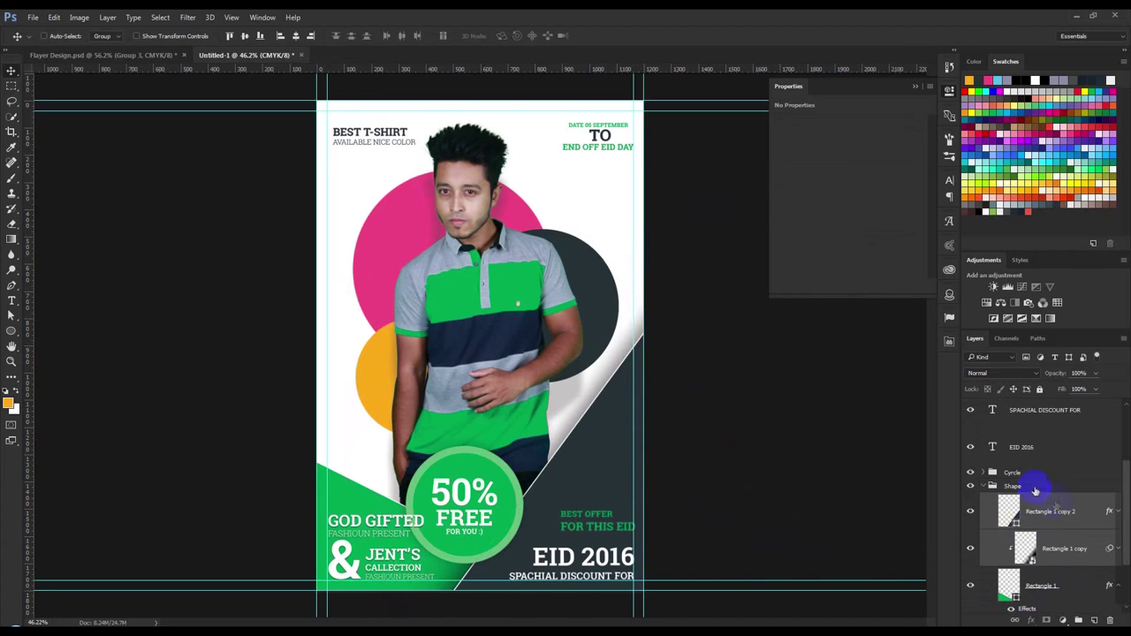
# - Nudge the 50% FREE circle in the Cyrcle group slightly to the right
pyautogui.click(986, 486)
pyautogui.click(1017, 468)
pyautogui.click(1016, 527)
pyautogui.moveTo(634, 512); pyautogui.dragTo(653, 513)
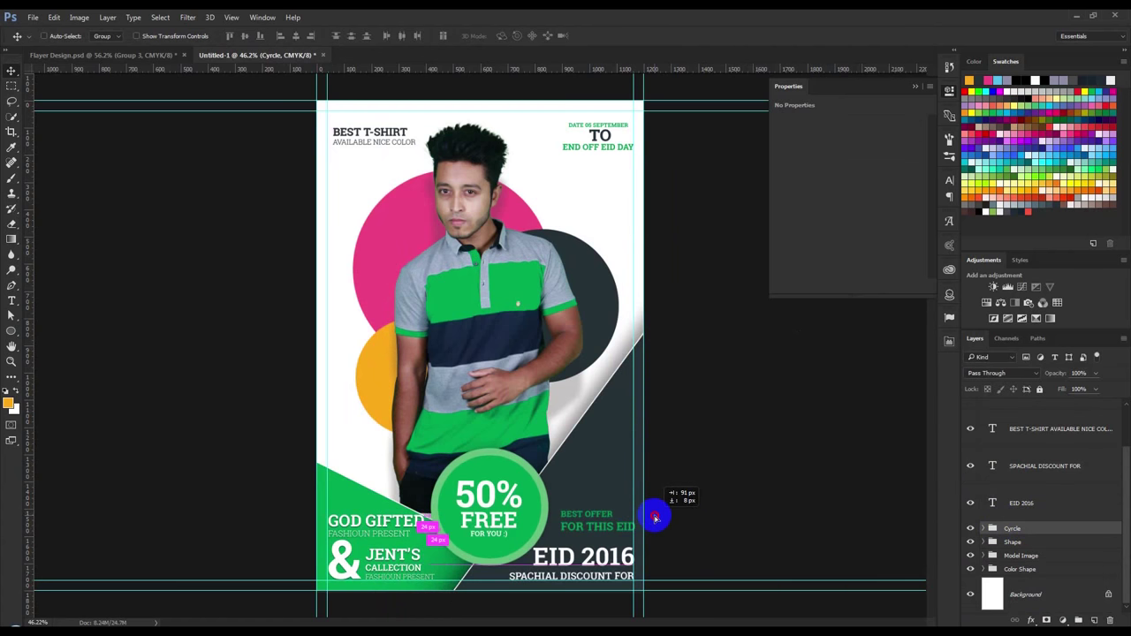
pyautogui.scroll(2, 494, 521)
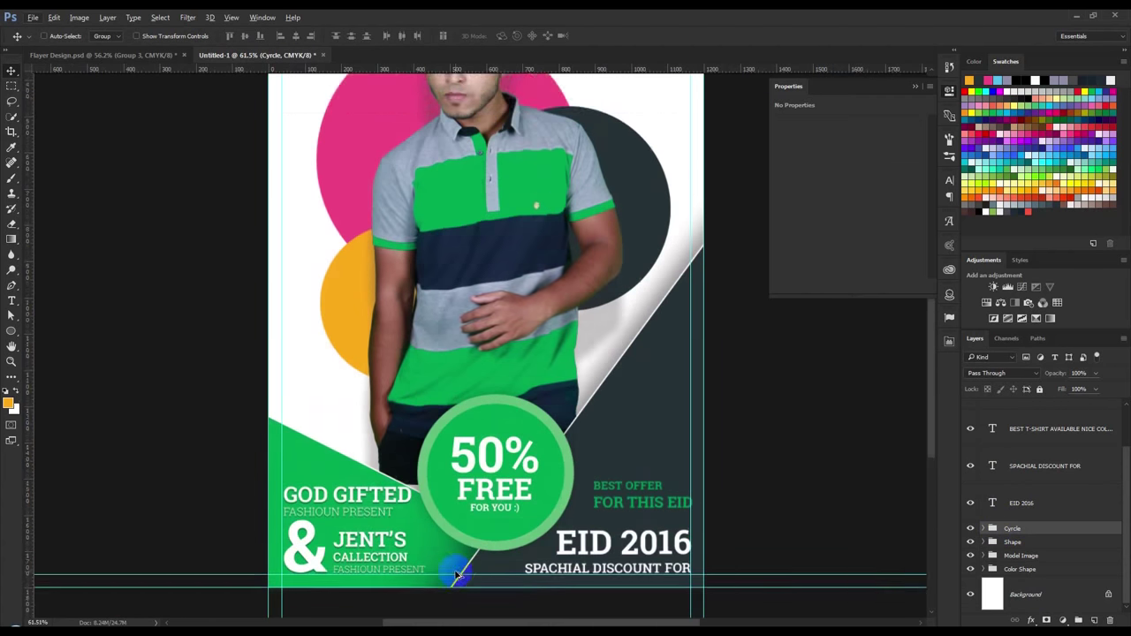
# - Enlarge the green Rectangle 1 band to about 125.51% and tilt it -5.43°
pyautogui.scroll(-2, 495, 442)
pyautogui.click(983, 542)
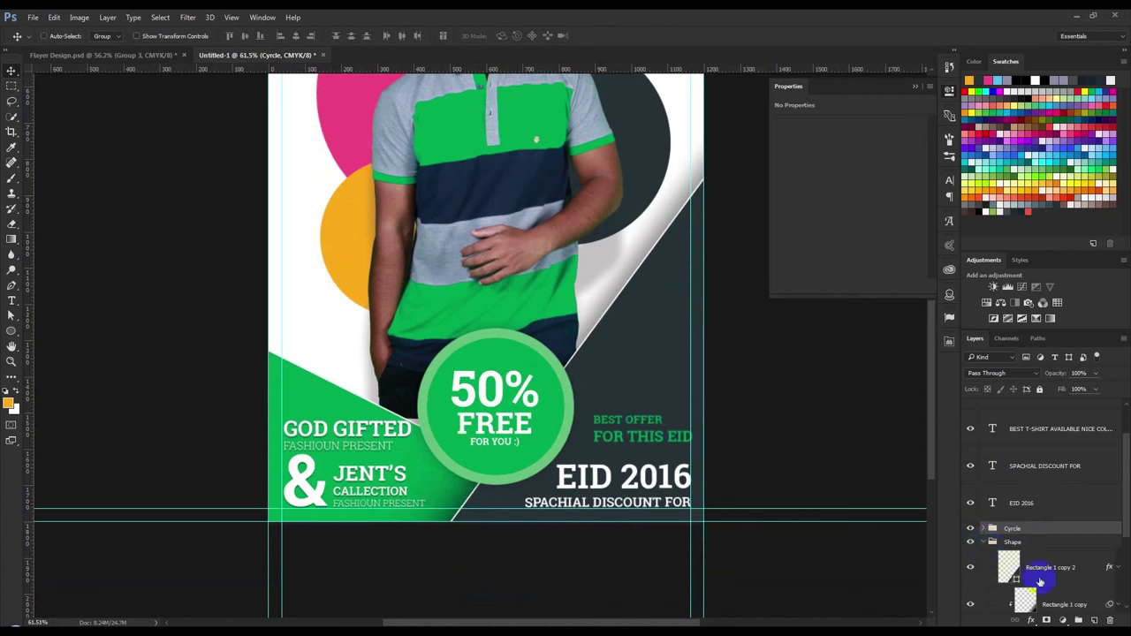
pyautogui.scroll(-2, 1035, 593)
pyautogui.click(1043, 572)
pyautogui.moveTo(564, 472); pyautogui.dragTo(570, 458)
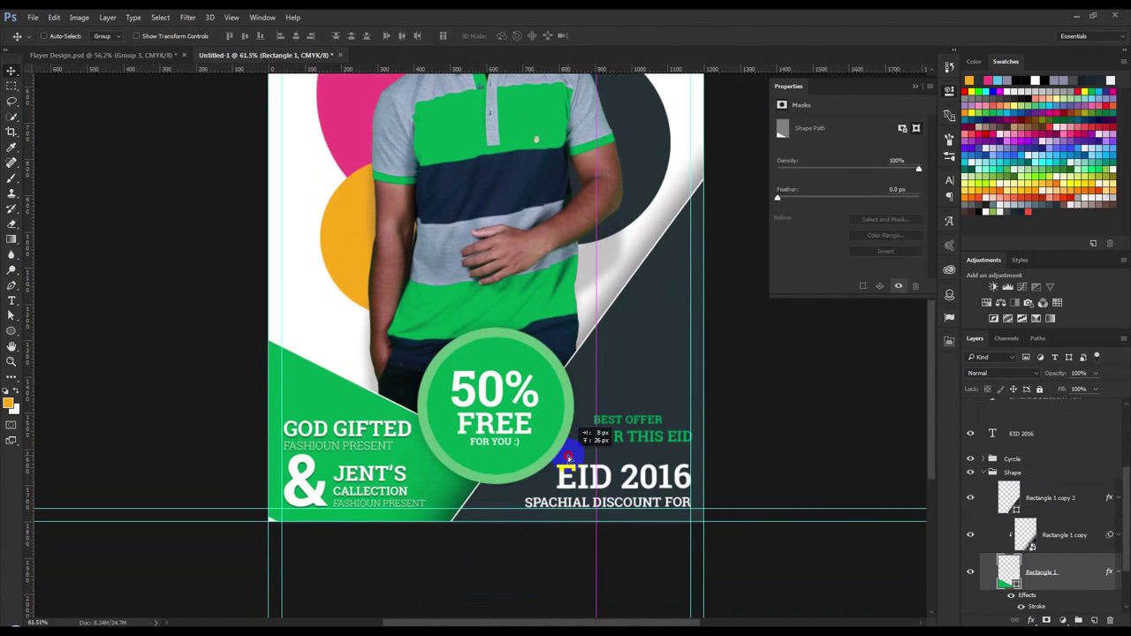
pyautogui.hotkey('ctrl', 't')
pyautogui.scroll(-1, 412, 504)
pyautogui.scroll(-1, 411, 510)
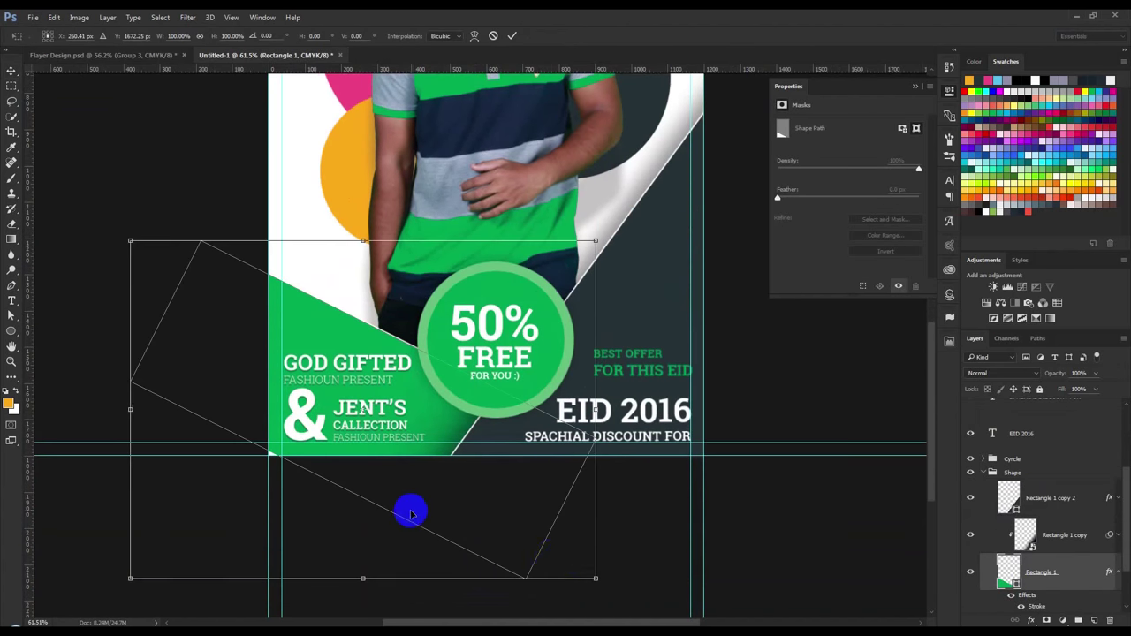
pyautogui.moveTo(596, 578); pyautogui.dragTo(630, 619)
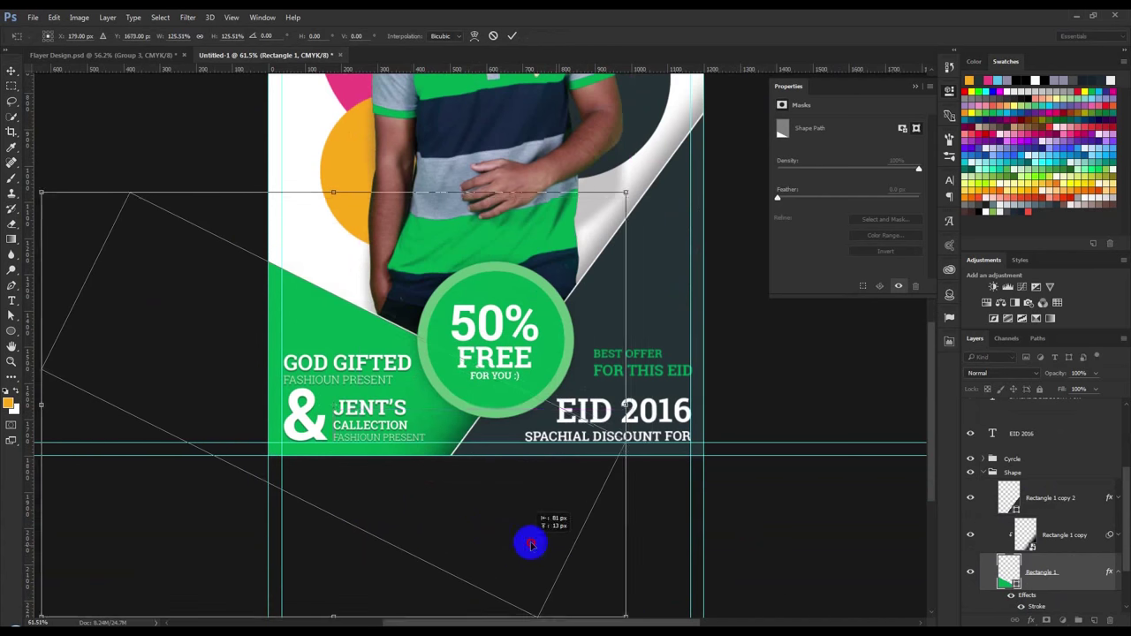
pyautogui.moveTo(785, 521); pyautogui.dragTo(750, 451)
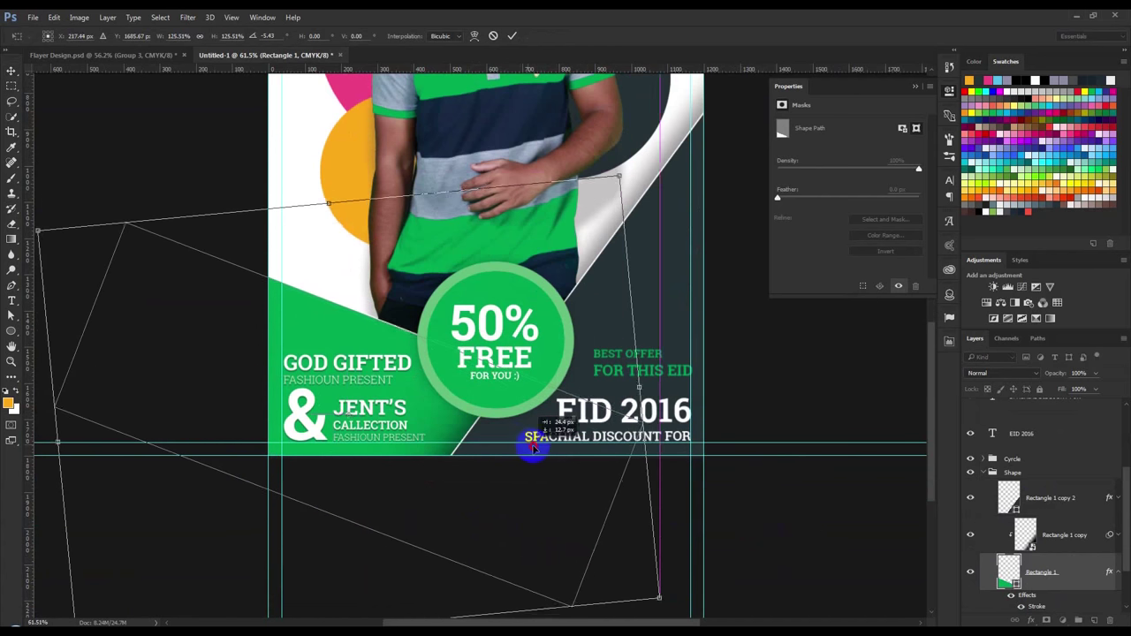
pyautogui.press('Return')
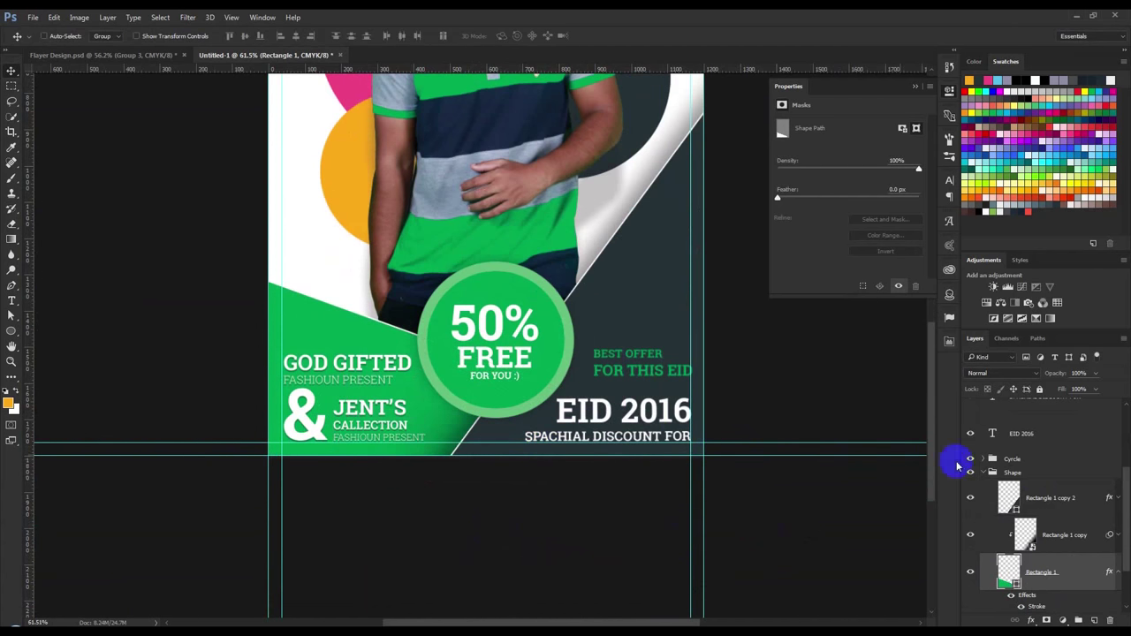
# - Scale the 50% FREE Cyrcle group down to about 86% and fit the flyer in view
pyautogui.click(983, 473)
pyautogui.click(1010, 528)
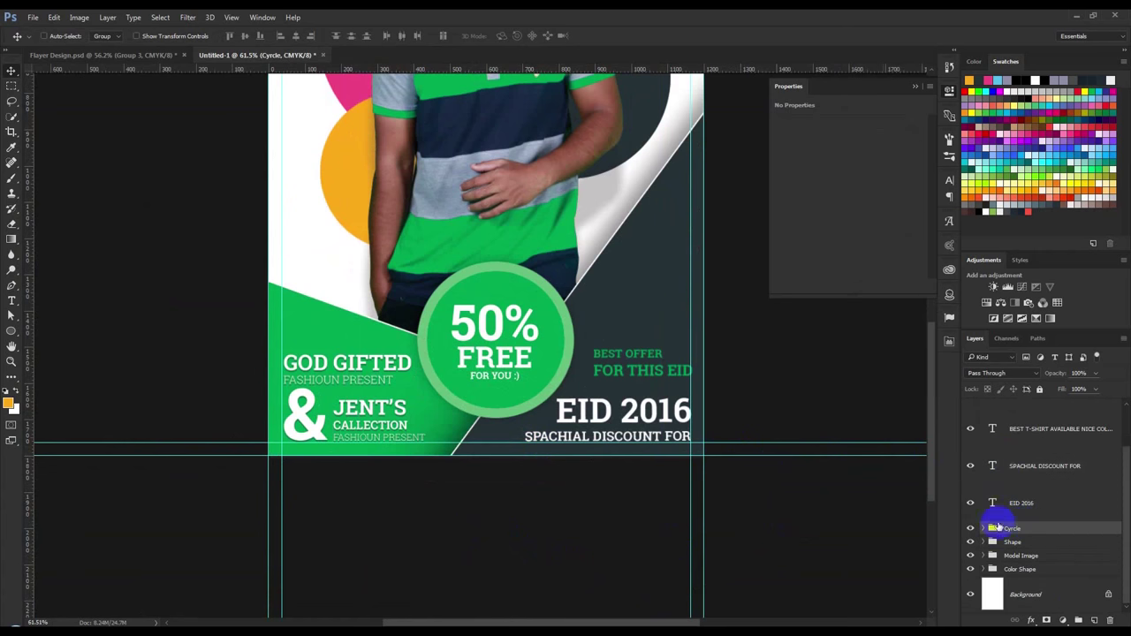
pyautogui.hotkey('ctrl', 't')
pyautogui.moveTo(575, 423); pyautogui.dragTo(562, 404)
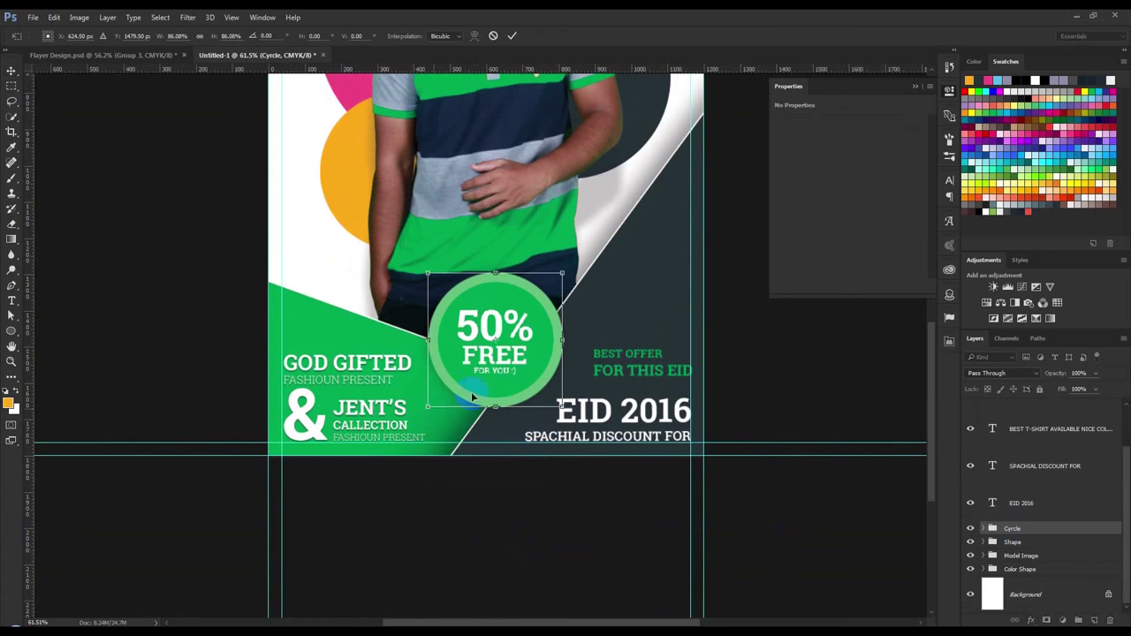
pyautogui.press('Return')
pyautogui.hotkey('ctrl', '0')
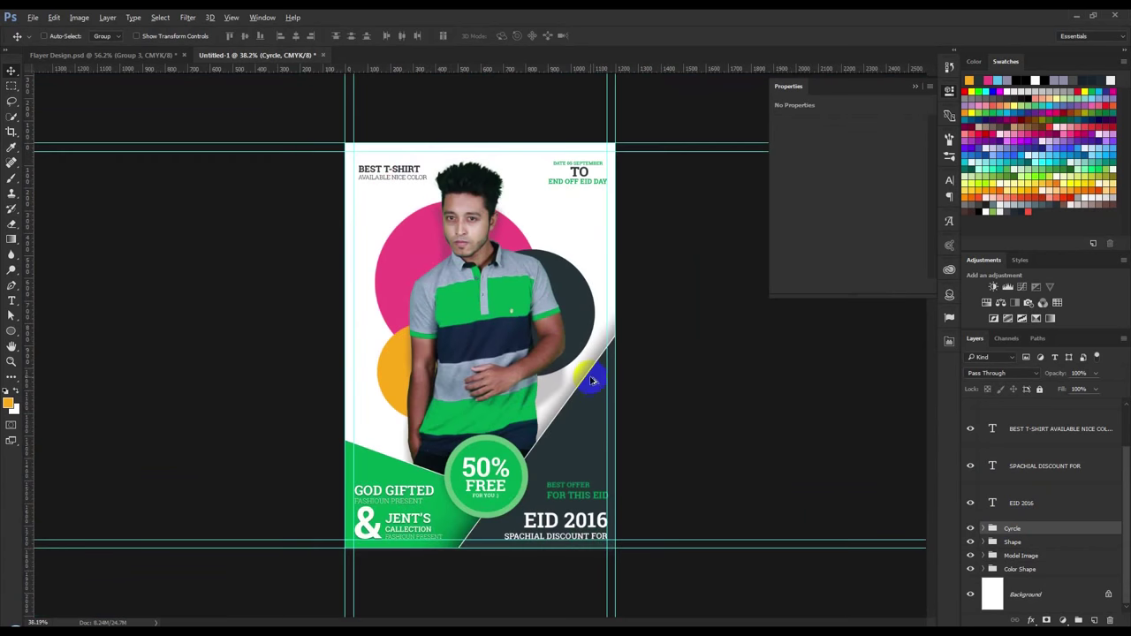
# - Eyedrop the light blue arrow colour from Flayer Design as the foreground colour
pyautogui.scroll(1, 645, 431)
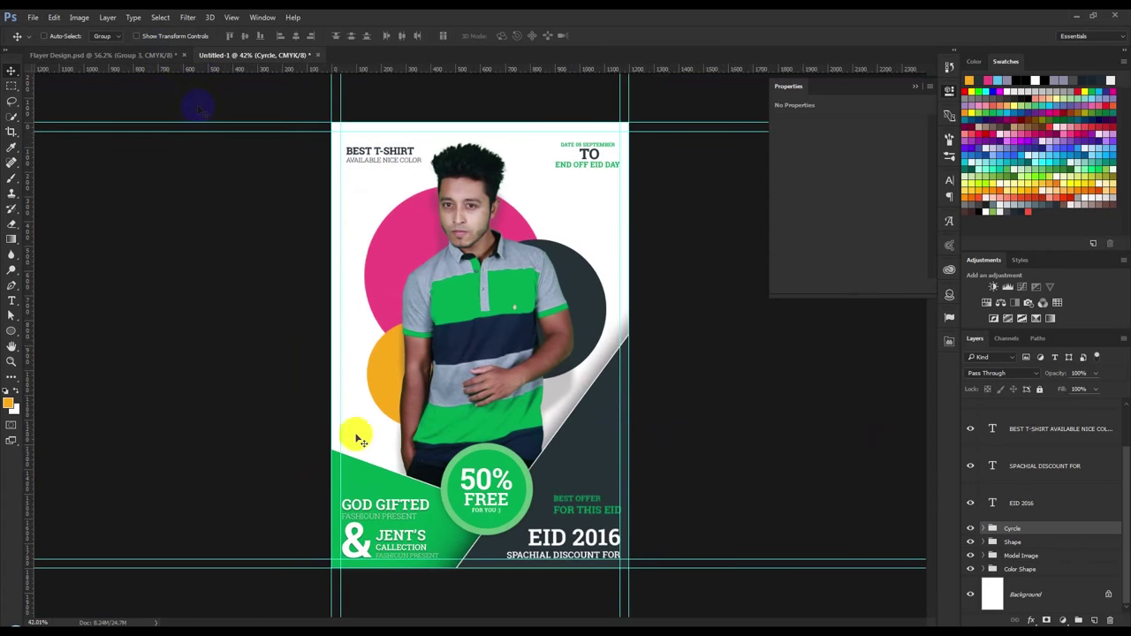
pyautogui.click(154, 54)
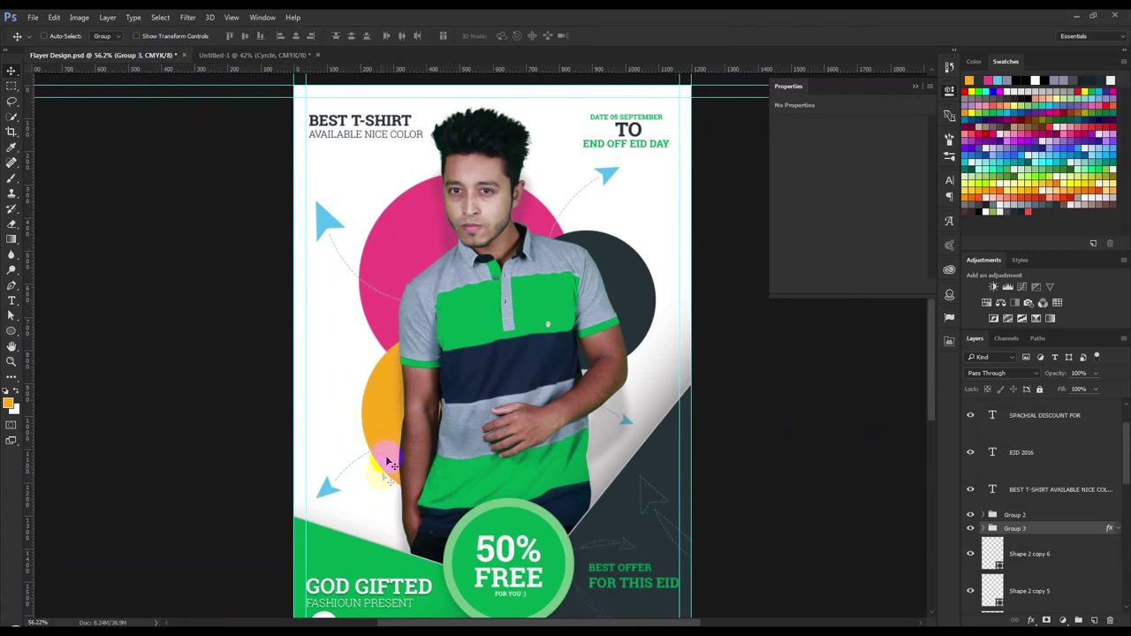
pyautogui.click(11, 147)
pyautogui.click(329, 216)
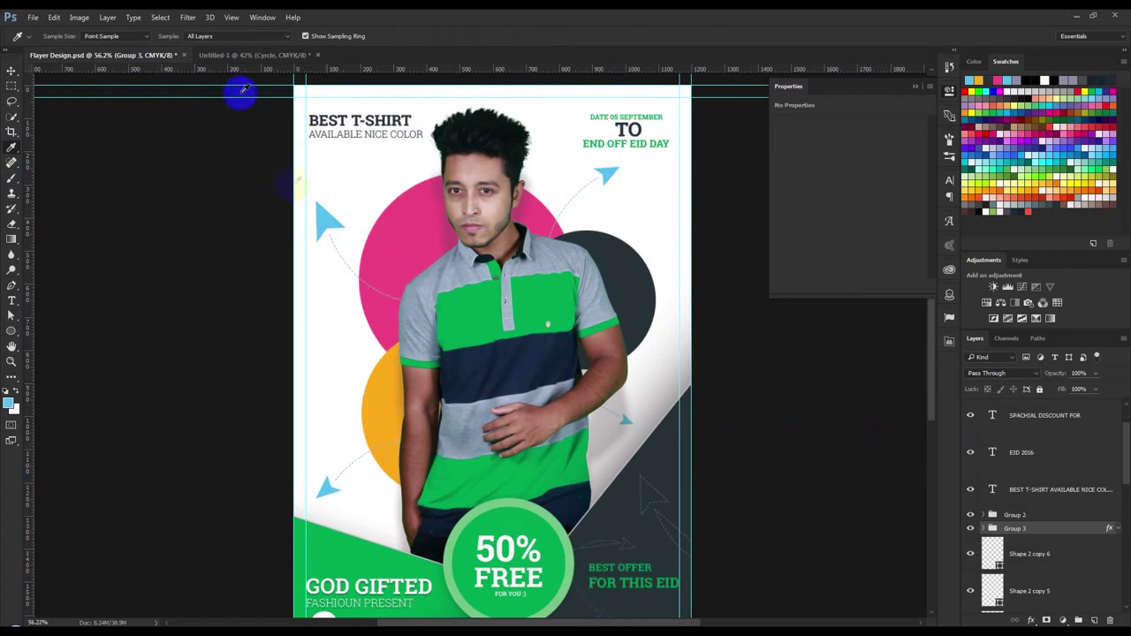
pyautogui.click(244, 55)
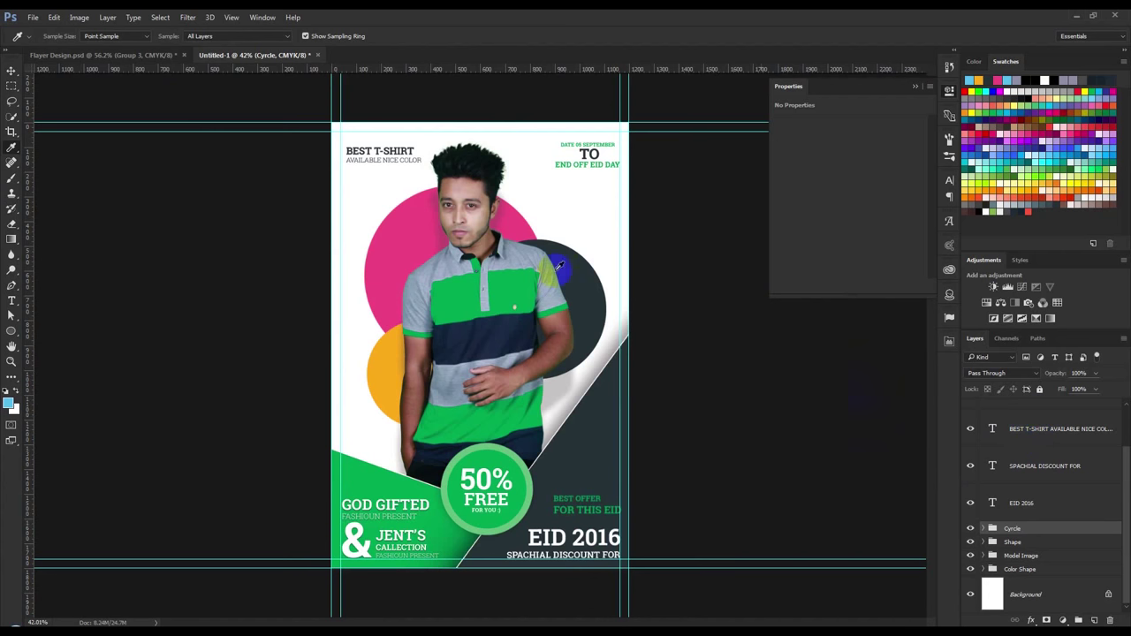
# - Draw a notched light-blue arrowhead shape below the BEST T-SHIRT heading with the Pen tool
pyautogui.click(12, 287)
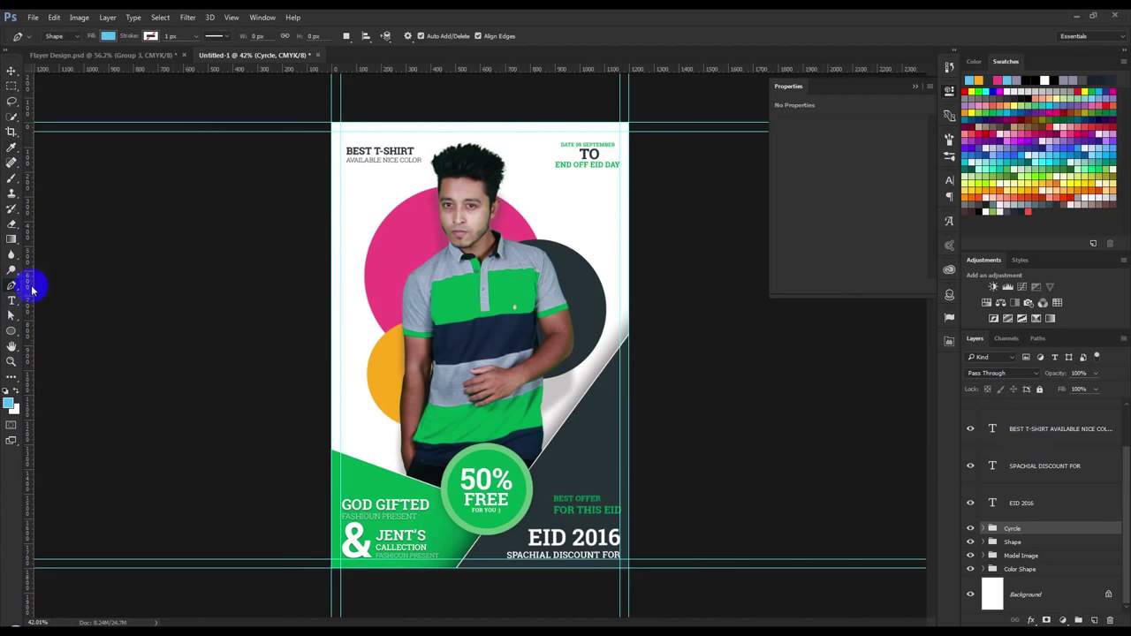
pyautogui.click(1020, 587)
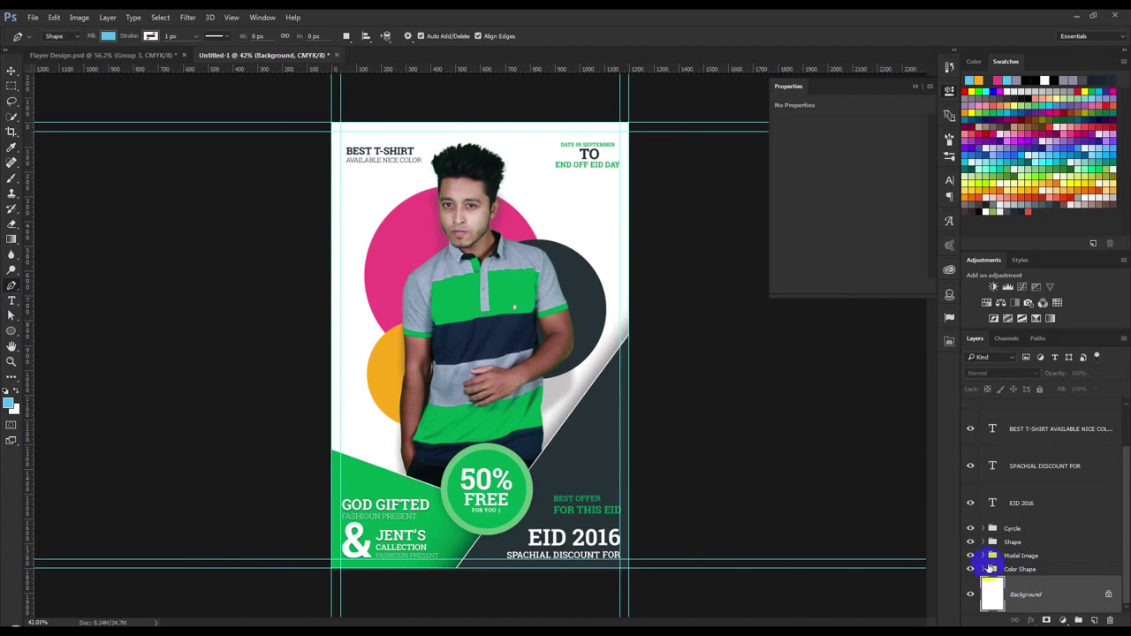
pyautogui.click(352, 214)
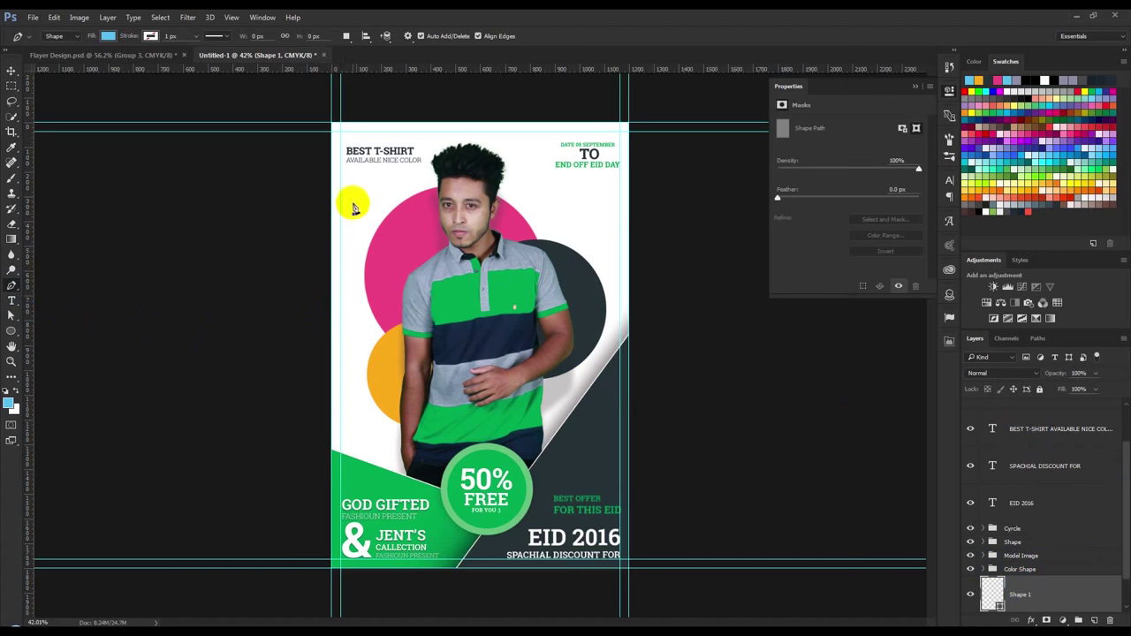
pyautogui.click(350, 250)
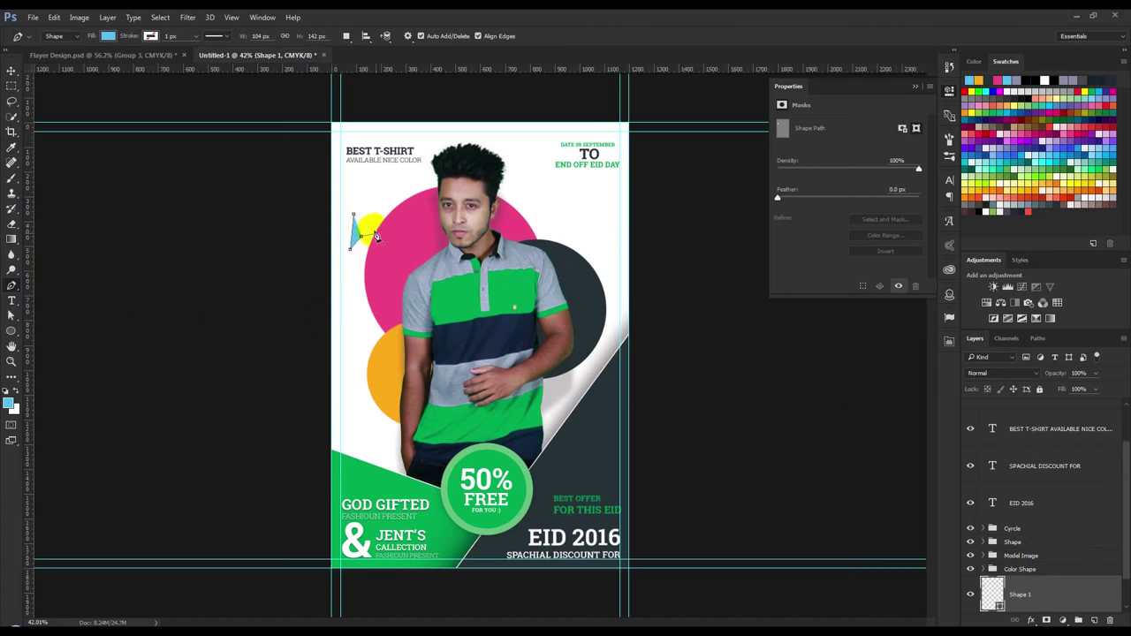
pyautogui.click(375, 235)
pyautogui.scroll(2, 351, 221)
pyautogui.scroll(2, 303, 184)
pyautogui.scroll(2, 309, 202)
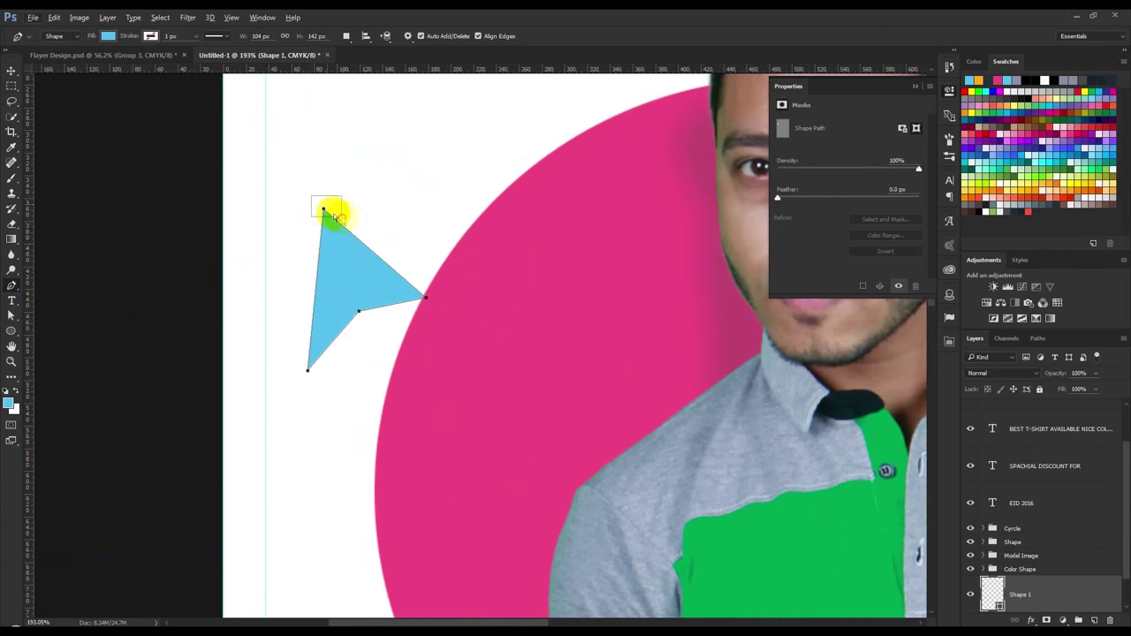
pyautogui.click(304, 209)
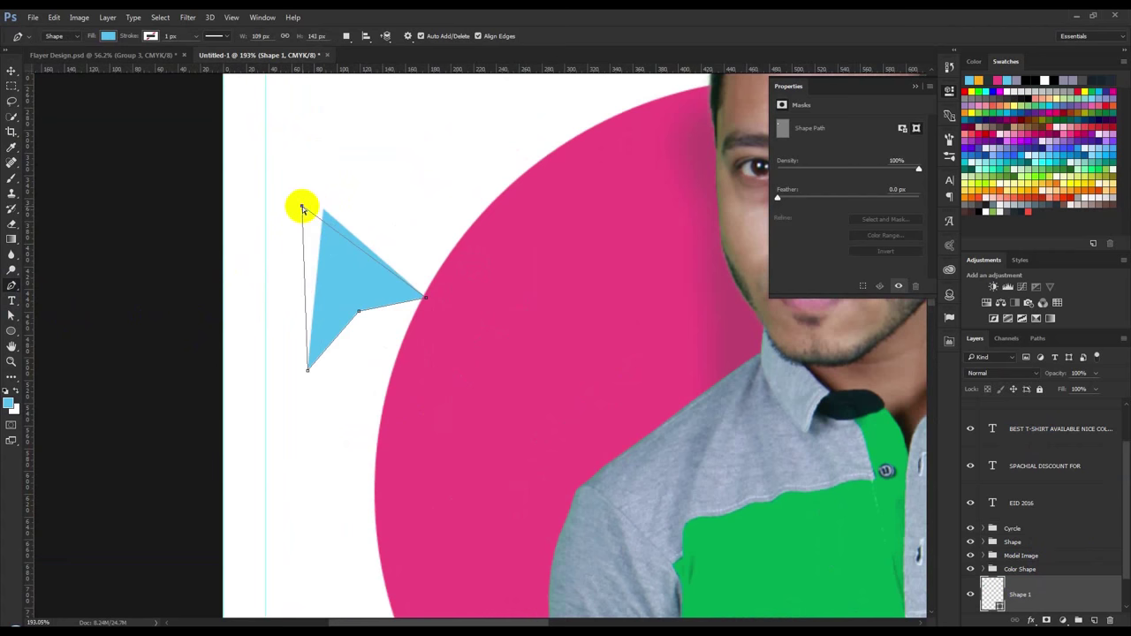
pyautogui.moveTo(298, 207); pyautogui.dragTo(296, 204)
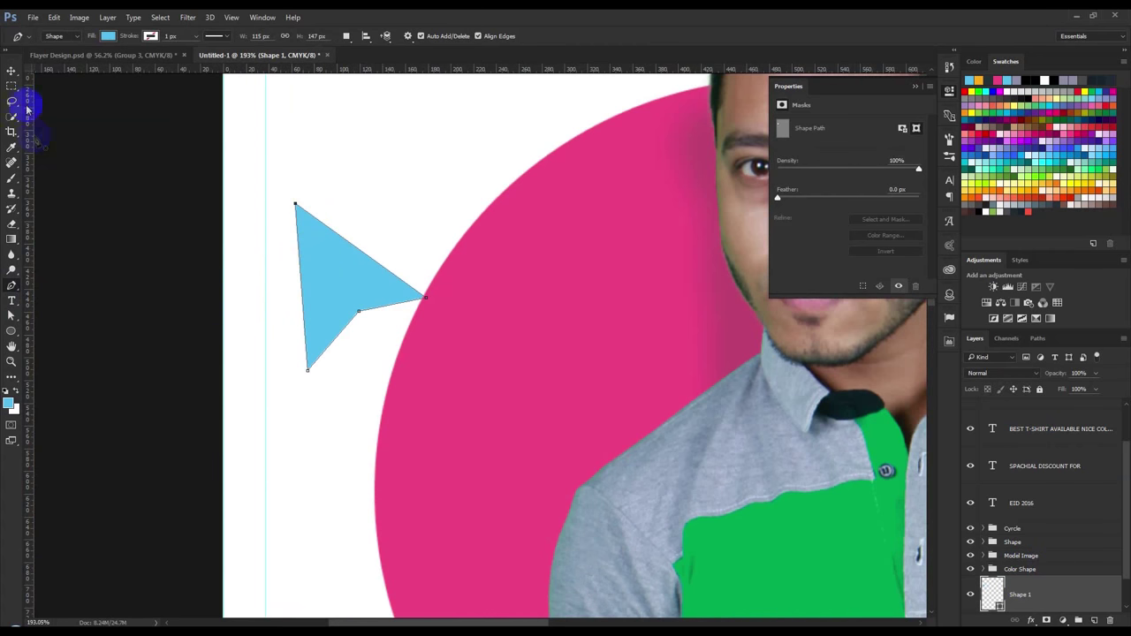
# - Scale the arrowhead down to about 71% and raise it beside the heading
pyautogui.click(12, 71)
pyautogui.scroll(-3, 392, 303)
pyautogui.scroll(-3, 391, 304)
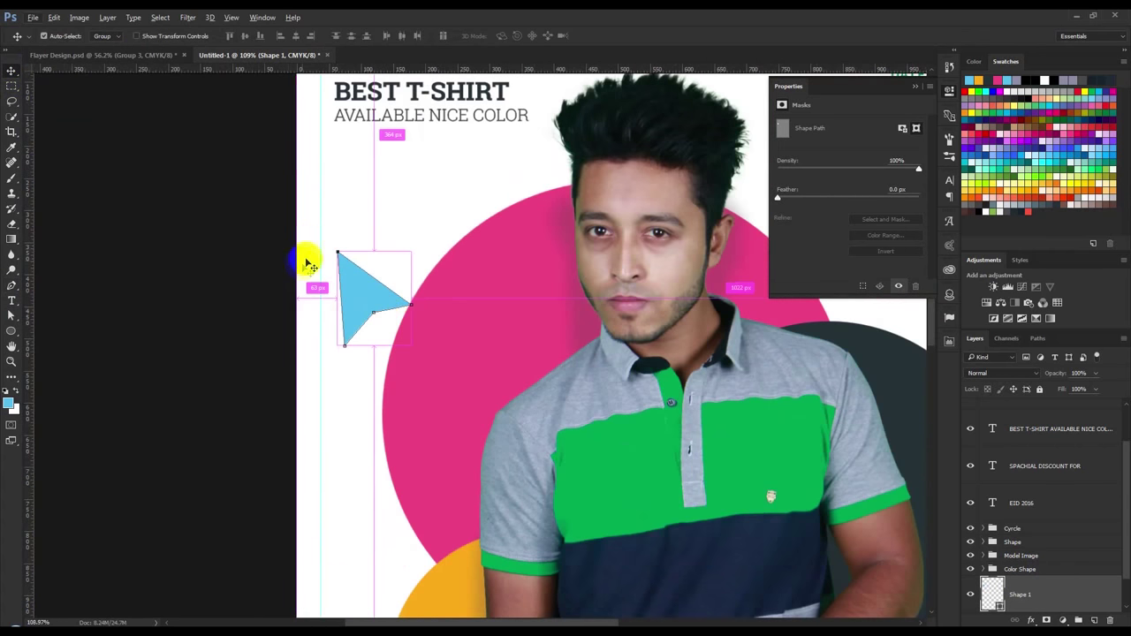
pyautogui.click(11, 316)
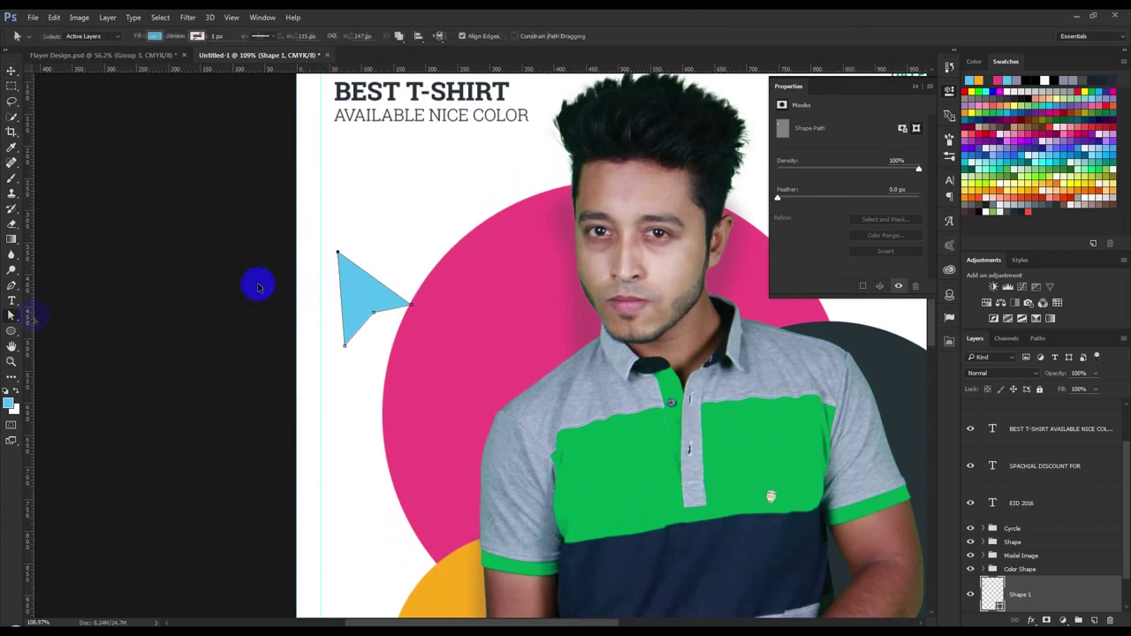
pyautogui.moveTo(314, 241); pyautogui.dragTo(424, 351)
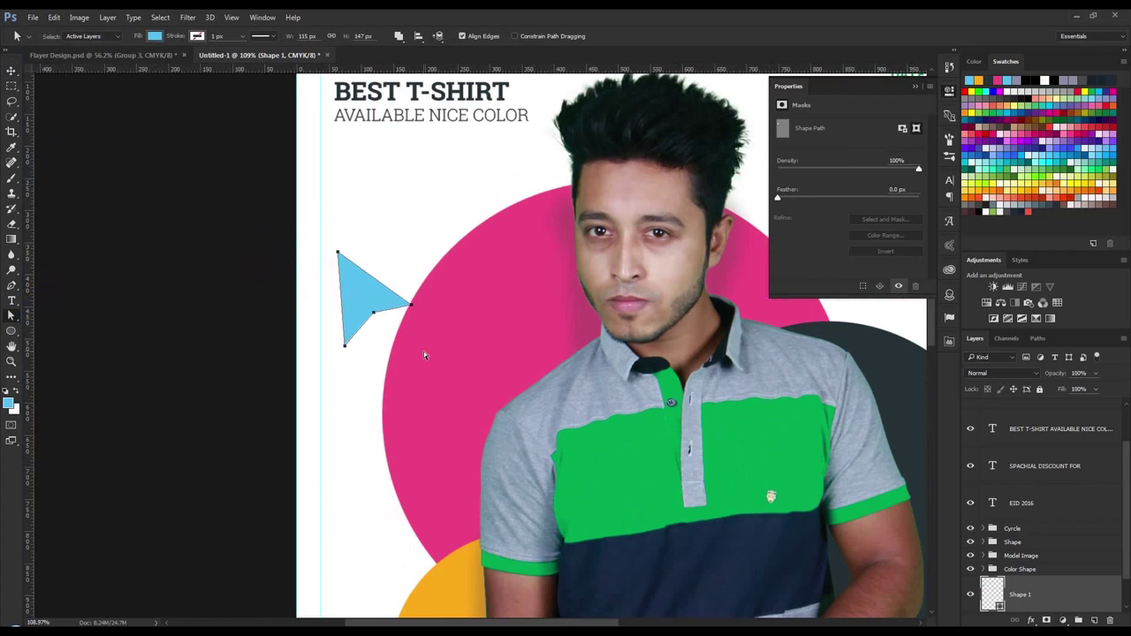
pyautogui.hotkey('ctrl', 't')
pyautogui.moveTo(411, 346); pyautogui.dragTo(362, 228)
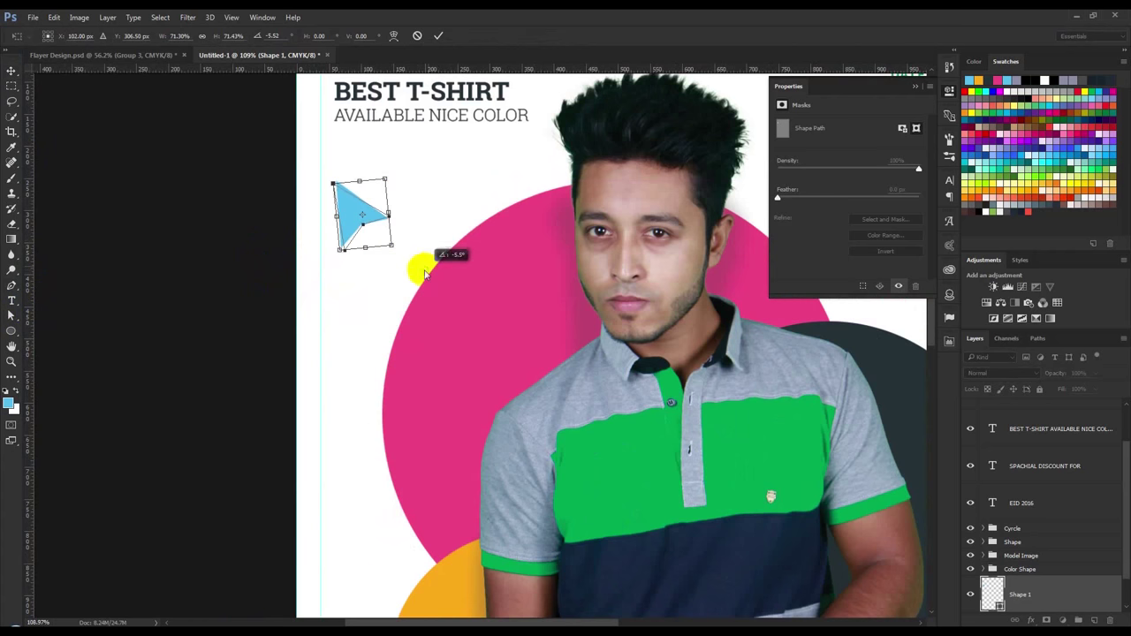
pyautogui.click(439, 35)
pyautogui.scroll(-4, 503, 371)
pyautogui.scroll(-2, 515, 412)
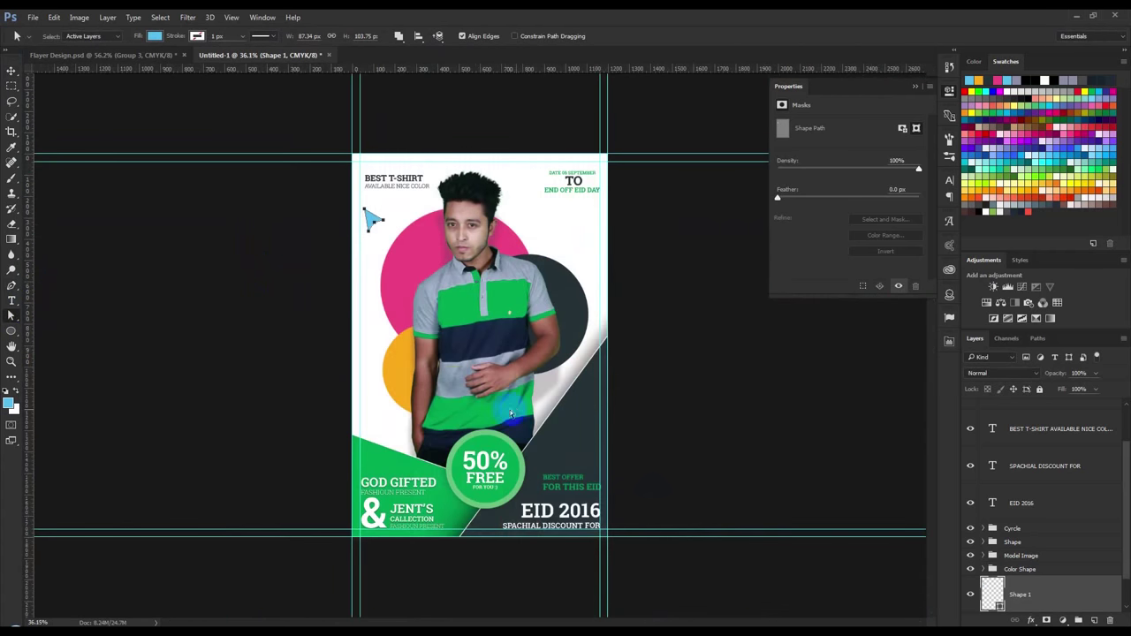
# - Copy the arrowhead to the upper right, rotated about 97 degrees
pyautogui.click(12, 71)
pyautogui.scroll(2, 482, 345)
pyautogui.moveTo(335, 176); pyautogui.dragTo(570, 179)
pyautogui.hotkey('ctrl', 't')
pyautogui.moveTo(618, 227); pyautogui.dragTo(590, 169)
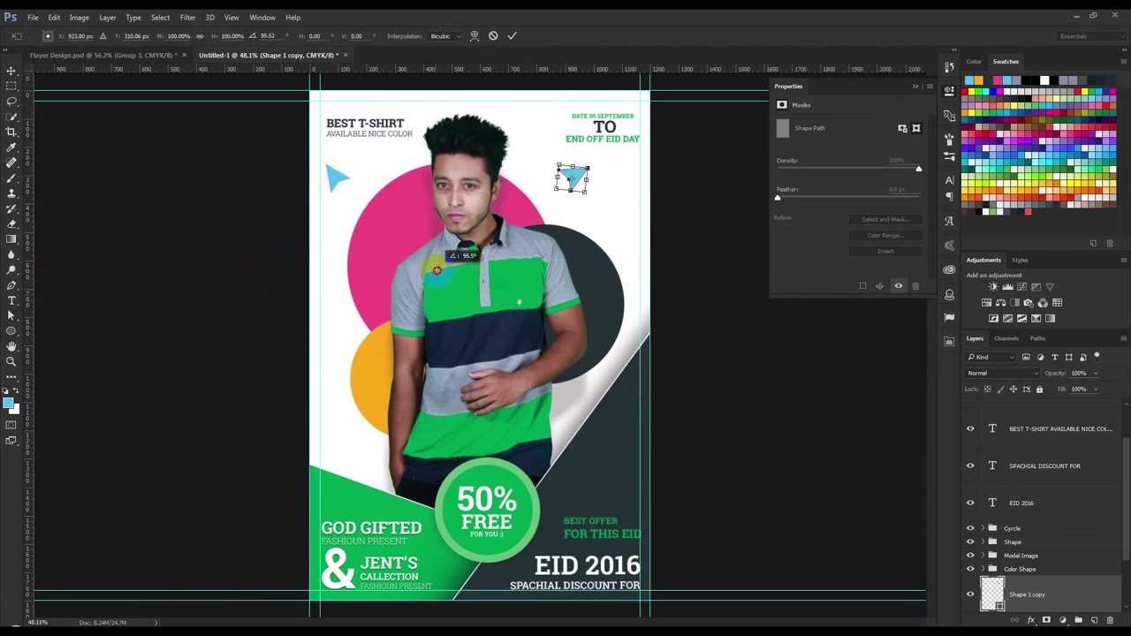
pyautogui.press('Return')
pyautogui.moveTo(602, 182); pyautogui.dragTo(606, 196)
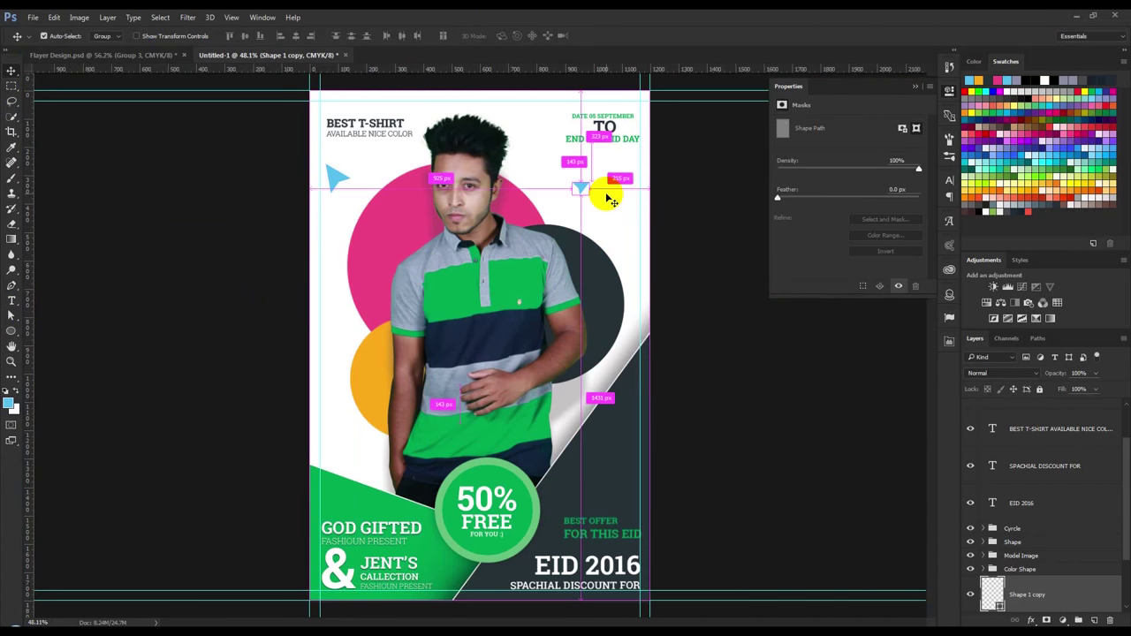
pyautogui.hotkey('ctrl', 't')
pyautogui.press('Return')
# - Add lower-right and lower-left arrowhead copies, the lower-left rotated about 82° and enlarged to 120%
pyautogui.moveTo(624, 203)
pyautogui.mouseDown()
pyautogui.moveTo(610, 404)
pyautogui.moveTo(538, 501)
pyautogui.moveTo(633, 420)
pyautogui.mouseUp()
pyautogui.hotkey('ctrl', 't')
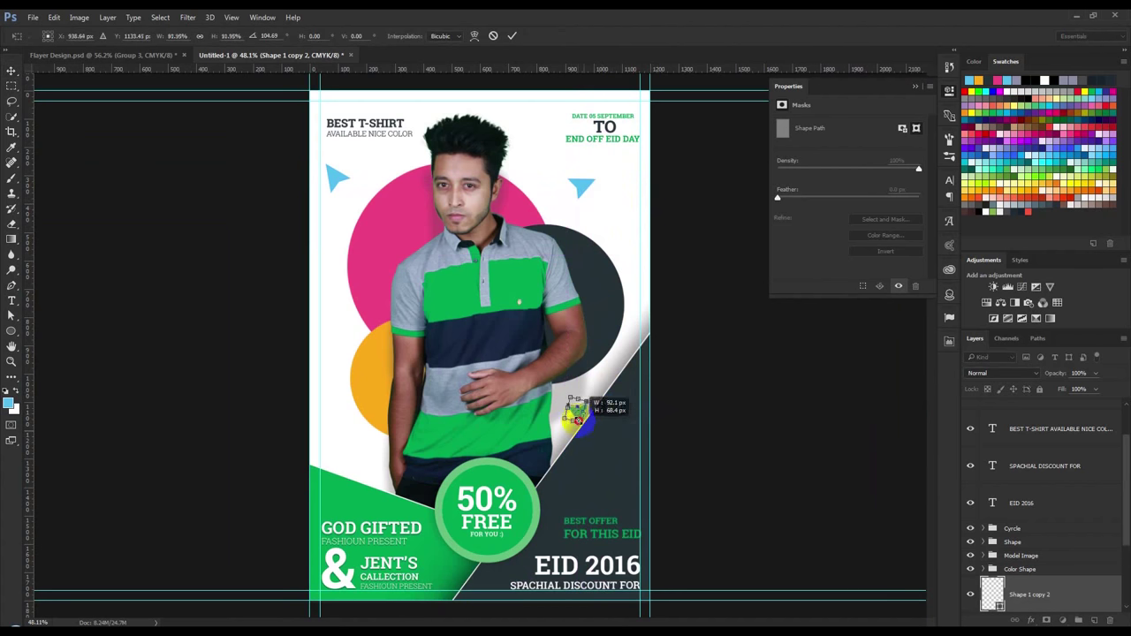
pyautogui.press('Return')
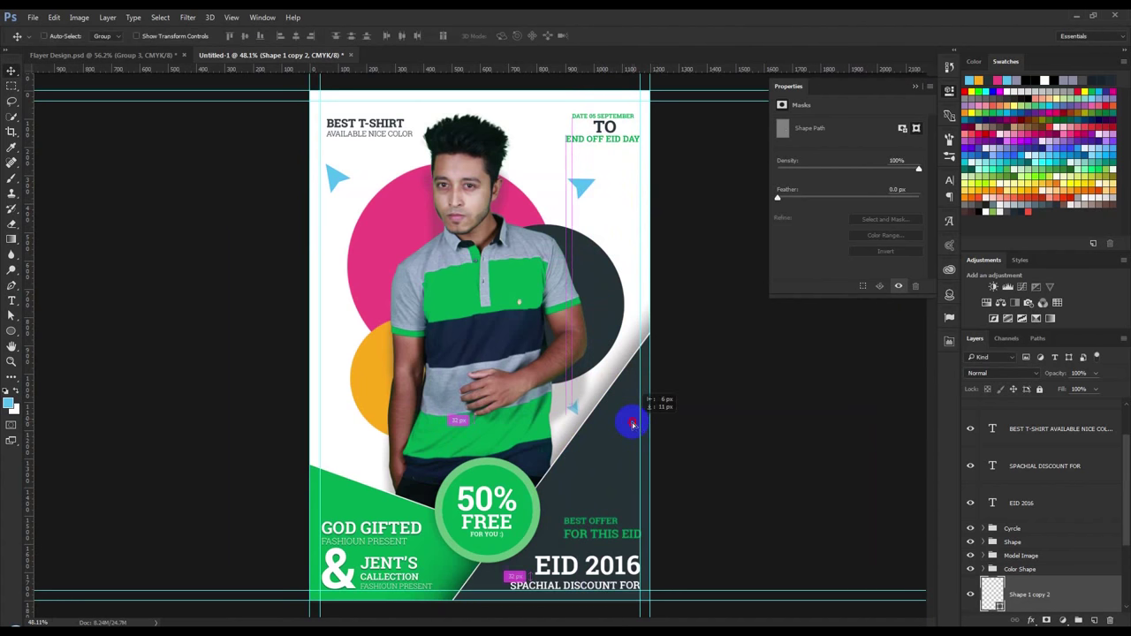
pyautogui.moveTo(635, 430); pyautogui.dragTo(635, 436)
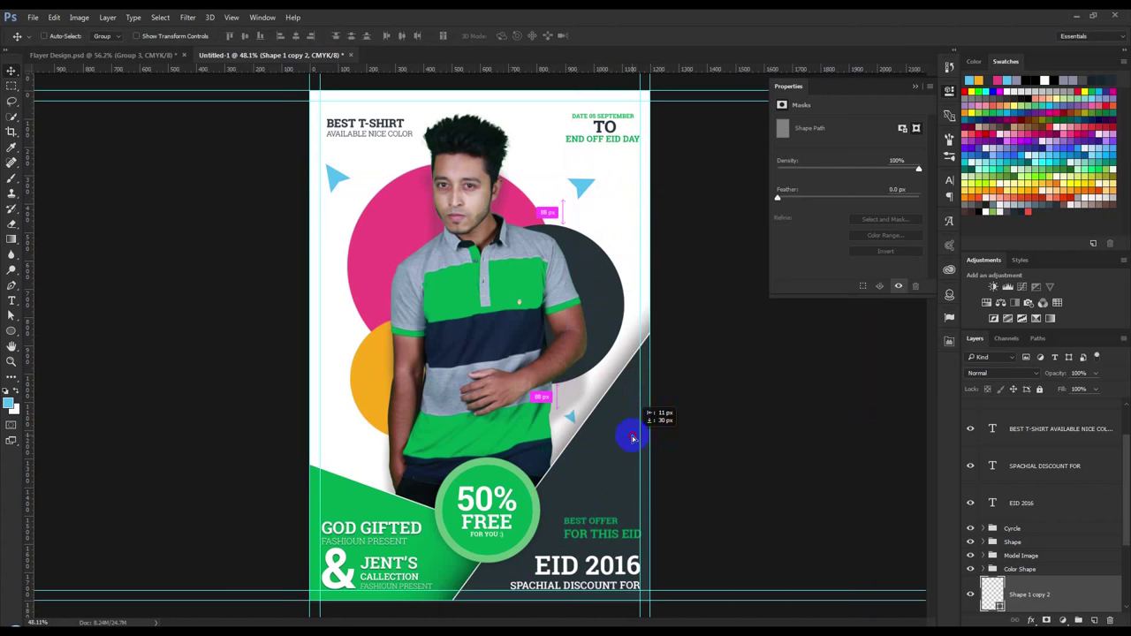
pyautogui.moveTo(632, 438)
pyautogui.mouseDown()
pyautogui.moveTo(450, 445)
pyautogui.moveTo(332, 413)
pyautogui.mouseUp()
pyautogui.hotkey('ctrl', 't')
pyautogui.moveTo(462, 479)
pyautogui.mouseDown()
pyautogui.moveTo(285, 475)
pyautogui.moveTo(335, 454)
pyautogui.mouseUp()
pyautogui.moveTo(334, 416); pyautogui.dragTo(416, 459)
pyautogui.press('Return')
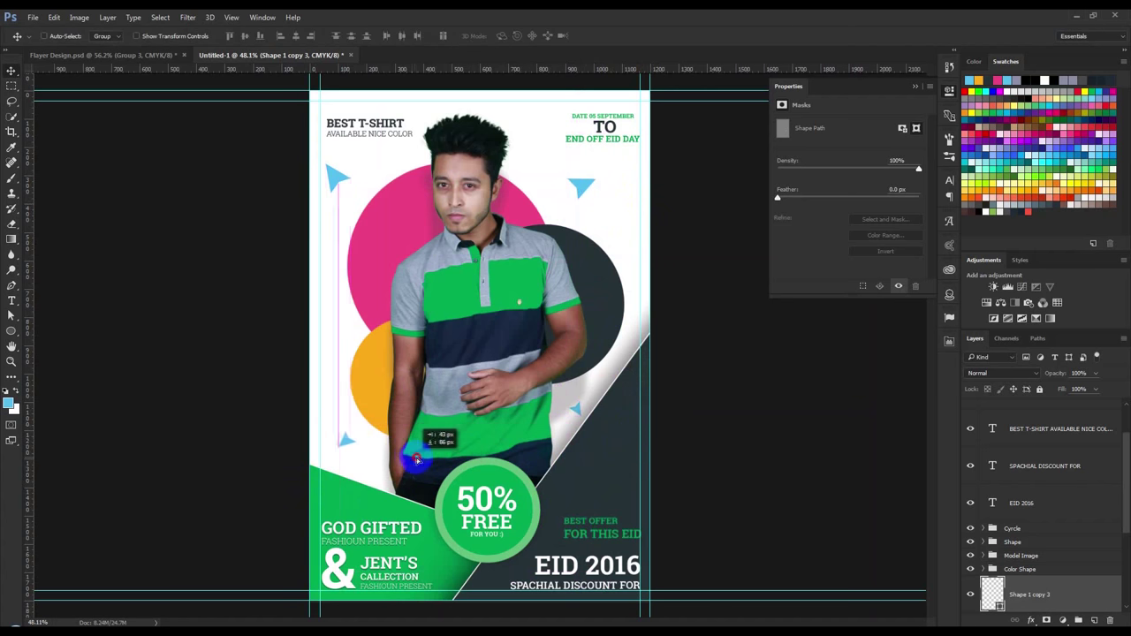
# - Compare against the Flayer Design reference flyer, then return to the working flyer
pyautogui.scroll(-2, 1016, 583)
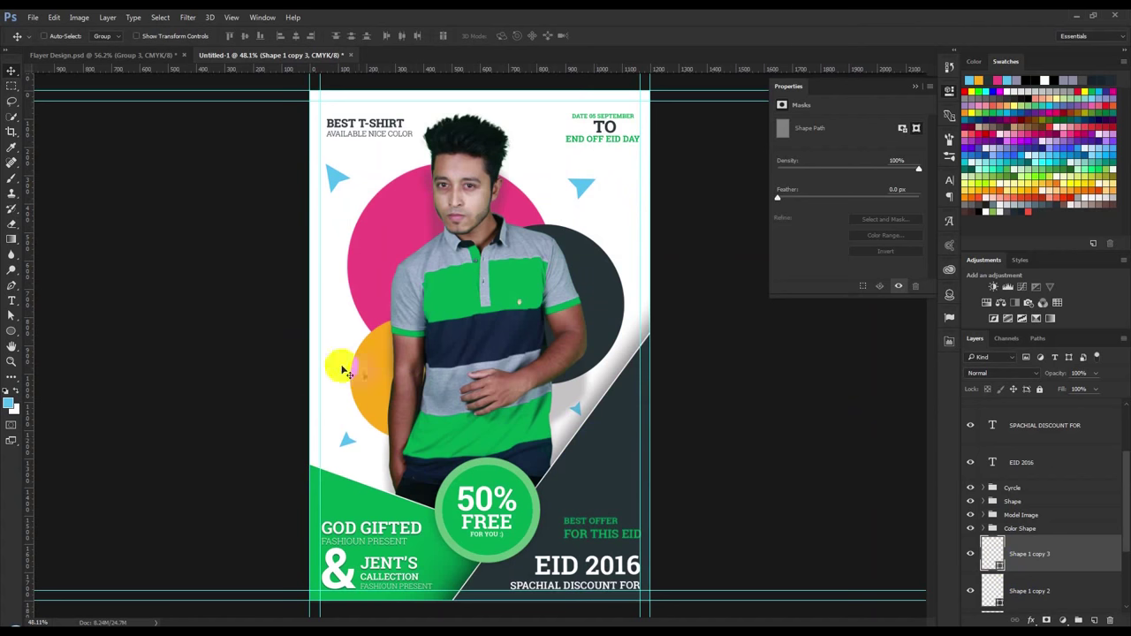
pyautogui.click(173, 54)
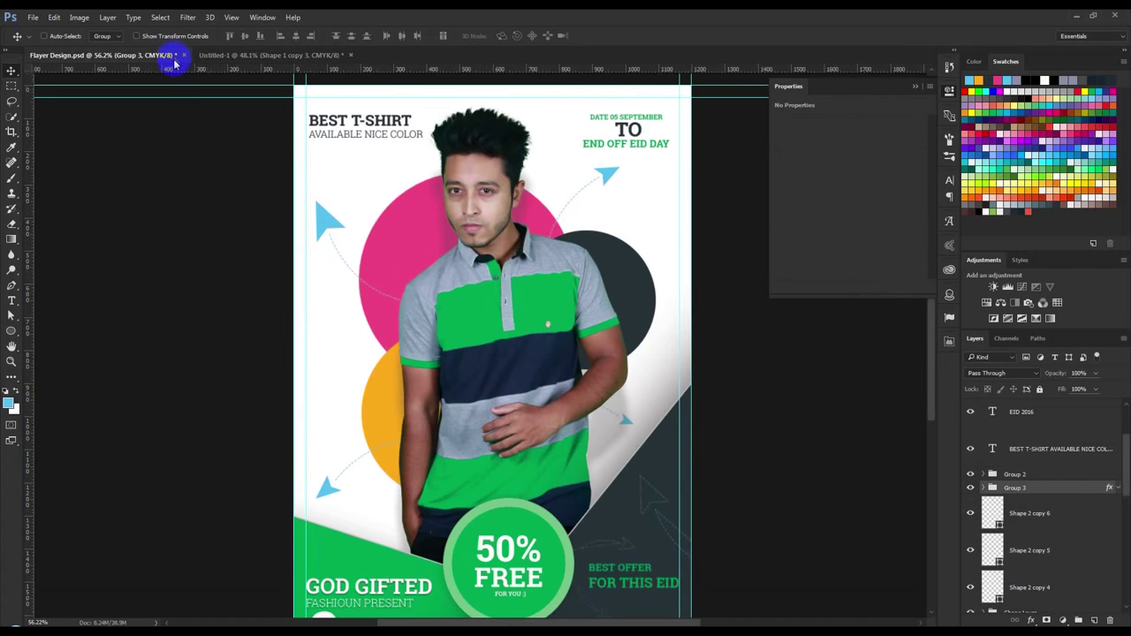
pyautogui.click(328, 55)
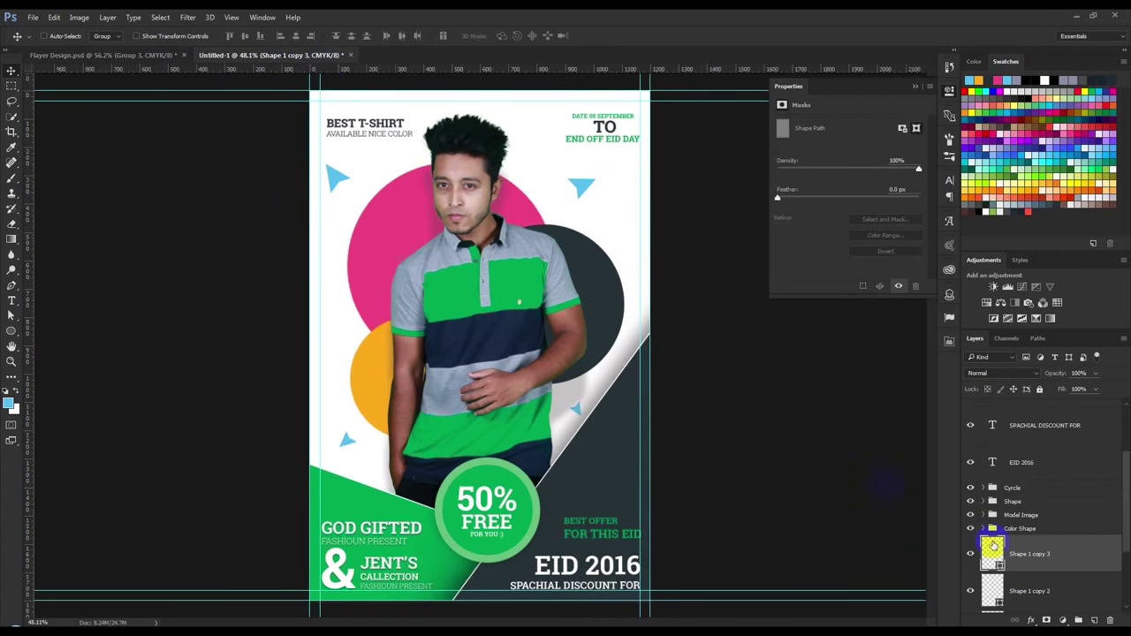
pyautogui.scroll(-2, 1049, 587)
pyautogui.scroll(-2, 1048, 587)
# - Lower the top-left arrowhead slightly and nudge the Color Shape circles into place
pyautogui.click(1040, 571)
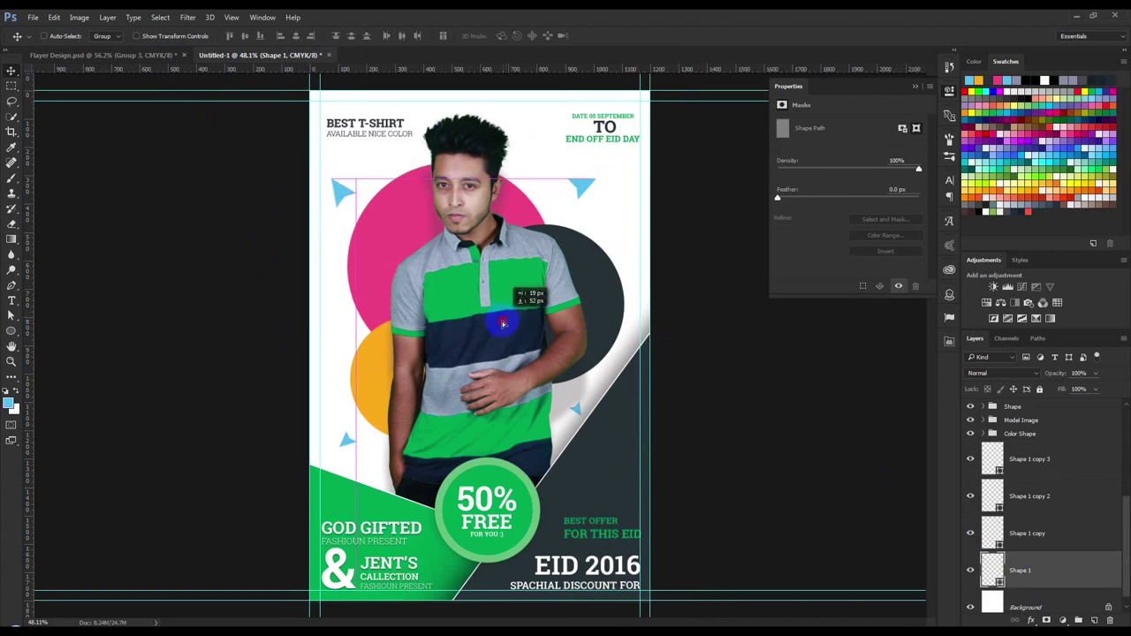
pyautogui.moveTo(499, 326); pyautogui.dragTo(499, 328)
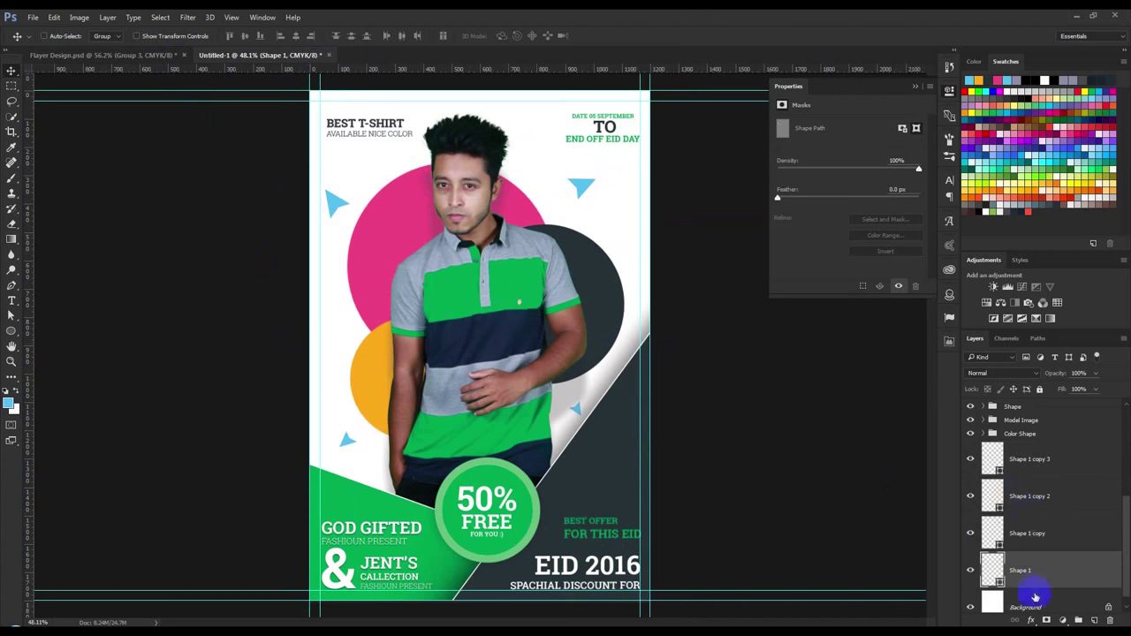
pyautogui.scroll(1, 1018, 505)
pyautogui.click(1031, 456)
pyautogui.moveTo(752, 399); pyautogui.dragTo(764, 406)
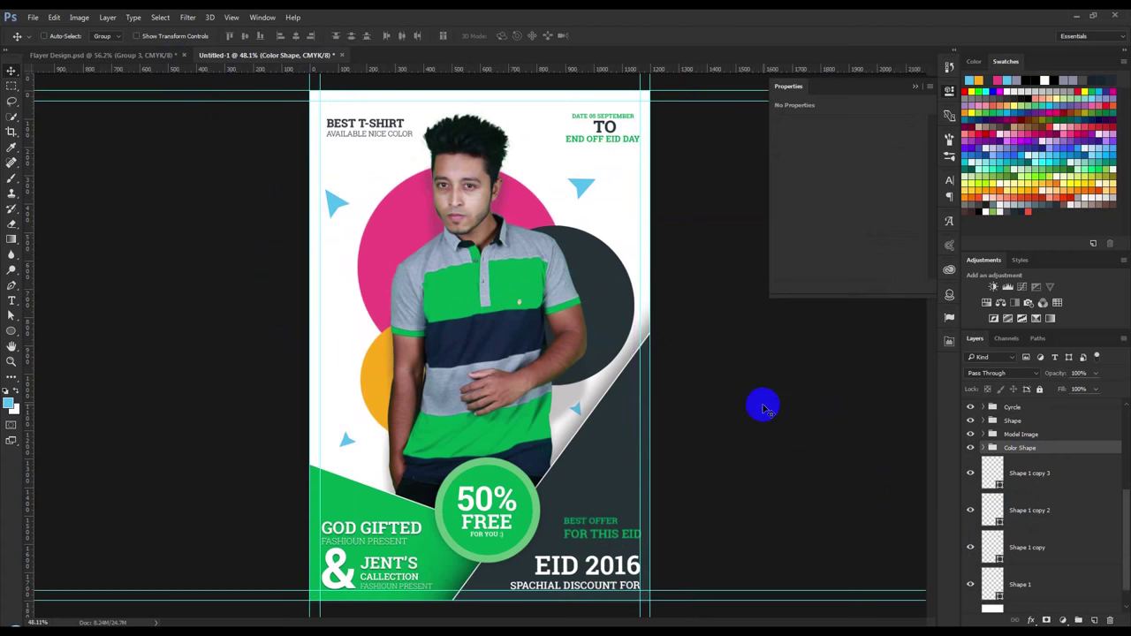
pyautogui.press('Left')
pyautogui.press('Left')
pyautogui.press('Left')
# - Draw a curved path from the upper-left arrowhead's tail toward the model
pyautogui.click(11, 285)
pyautogui.scroll(2, 319, 203)
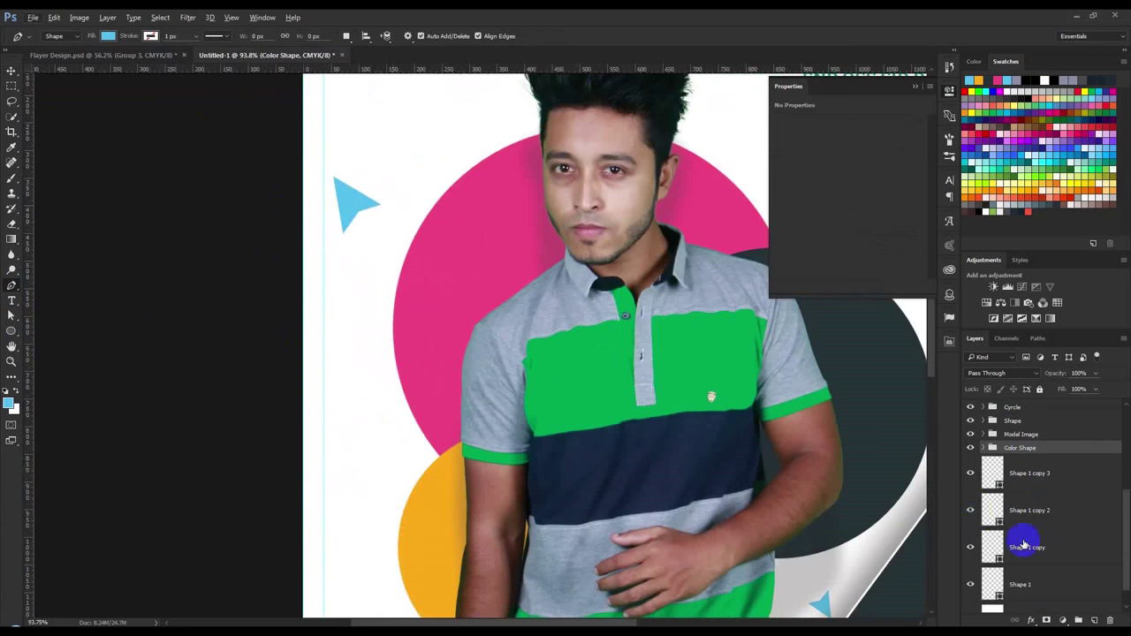
pyautogui.scroll(-1, 1024, 556)
pyautogui.click(1021, 565)
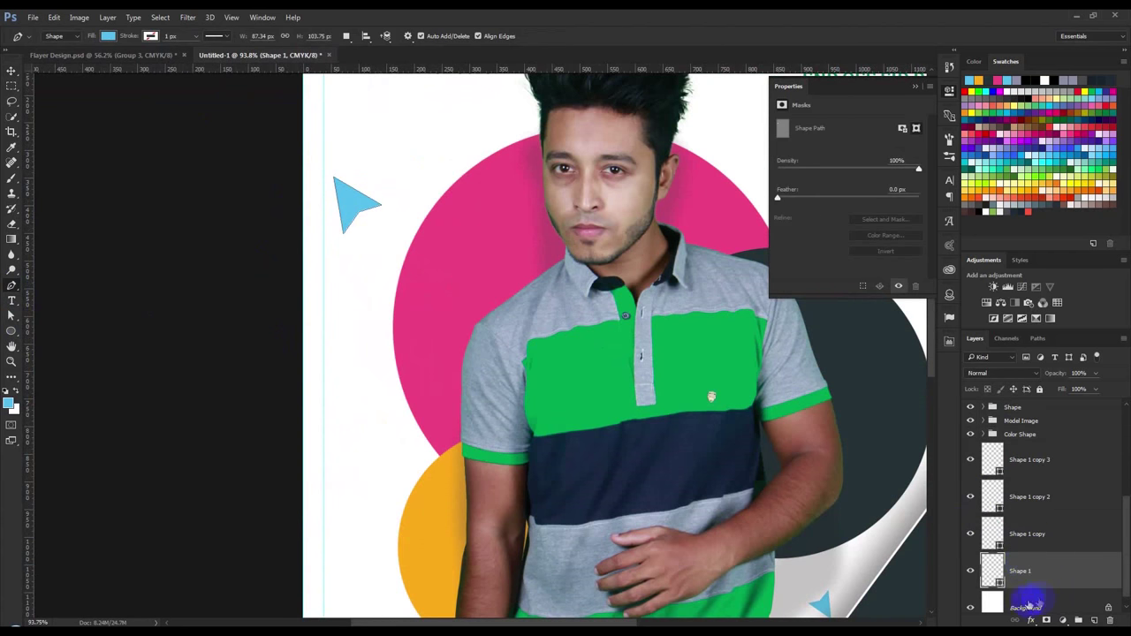
pyautogui.click(363, 222)
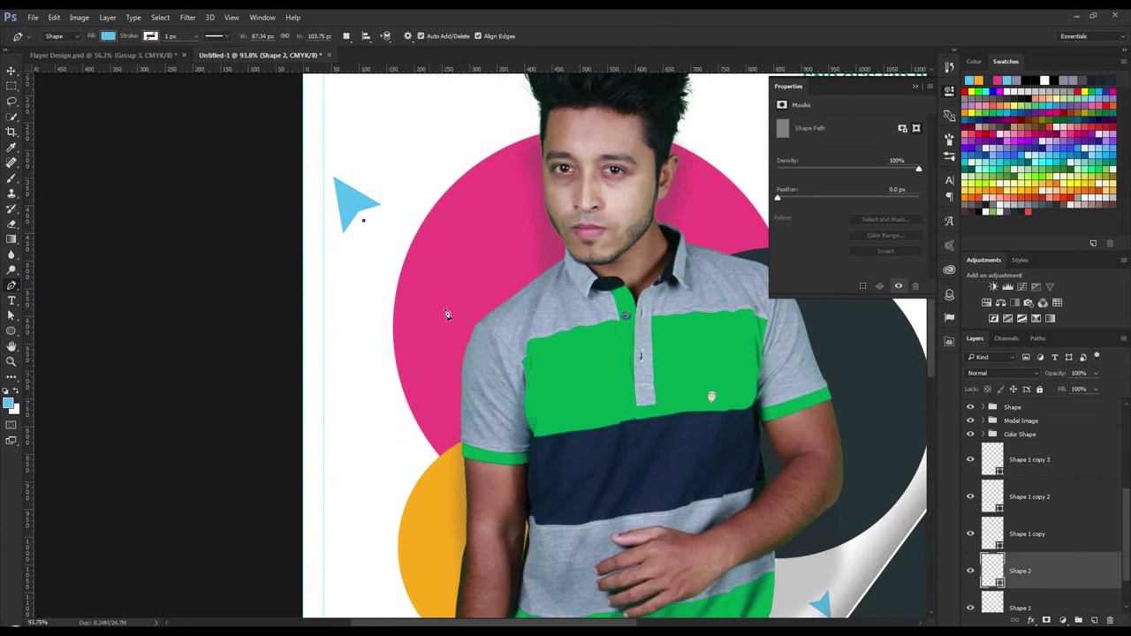
pyautogui.moveTo(470, 320); pyautogui.dragTo(453, 297)
pyautogui.moveTo(463, 283); pyautogui.dragTo(419, 282)
pyautogui.hotkey('ctrl', 'z')
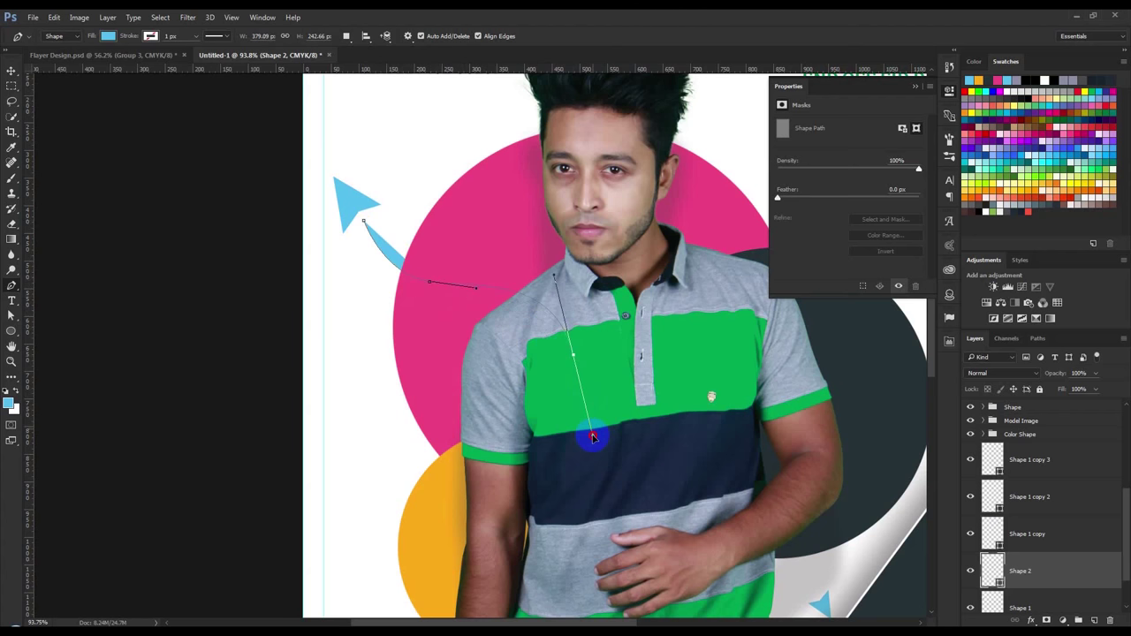
# - Give the curve no fill and a 3 px dashed stroke
pyautogui.click(105, 36)
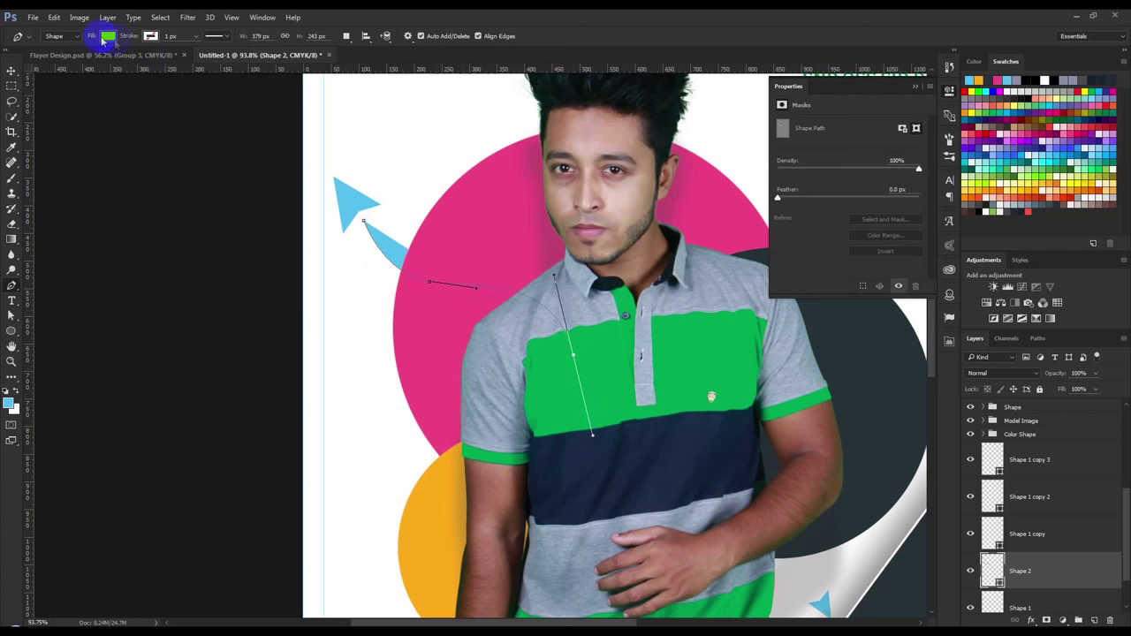
pyautogui.click(108, 40)
pyautogui.click(62, 60)
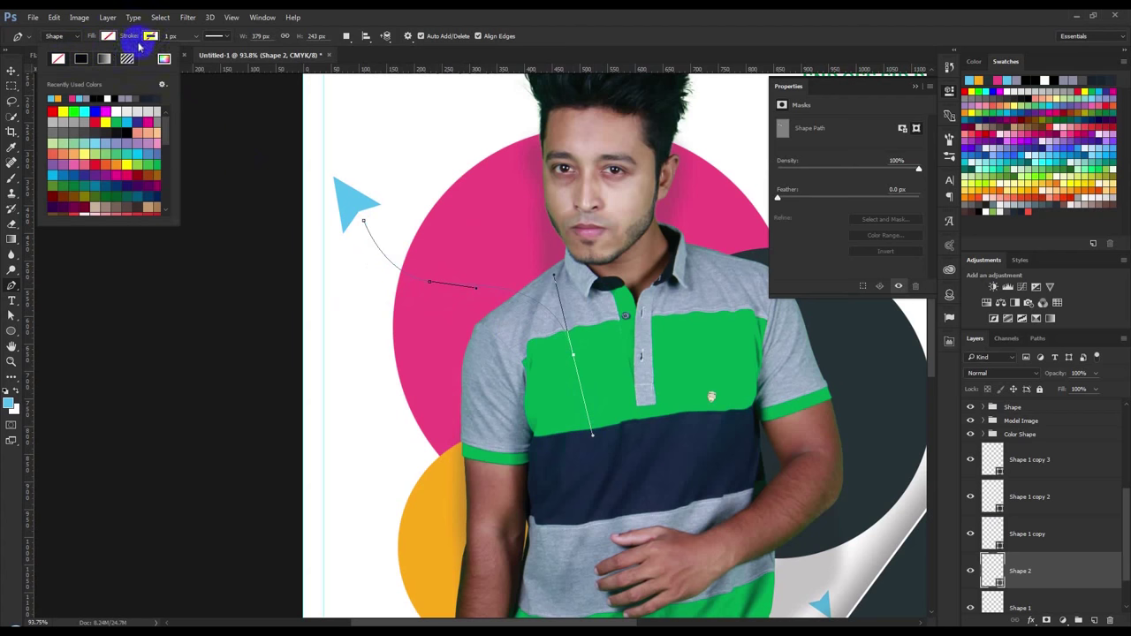
pyautogui.click(150, 37)
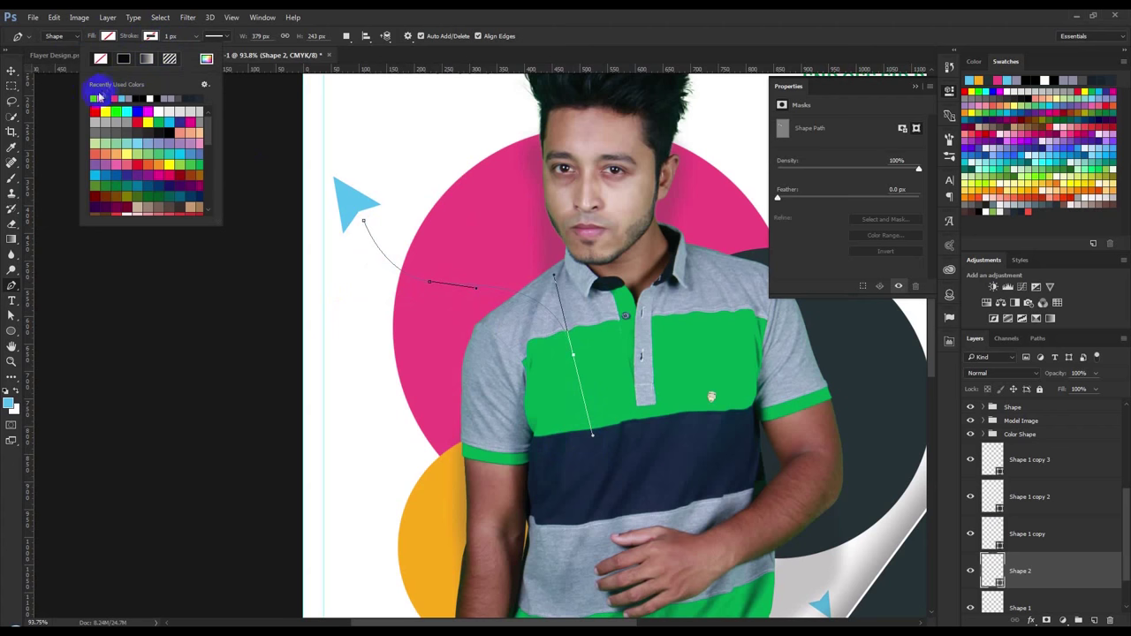
pyautogui.click(179, 36)
pyautogui.write('3')
pyautogui.press('Return')
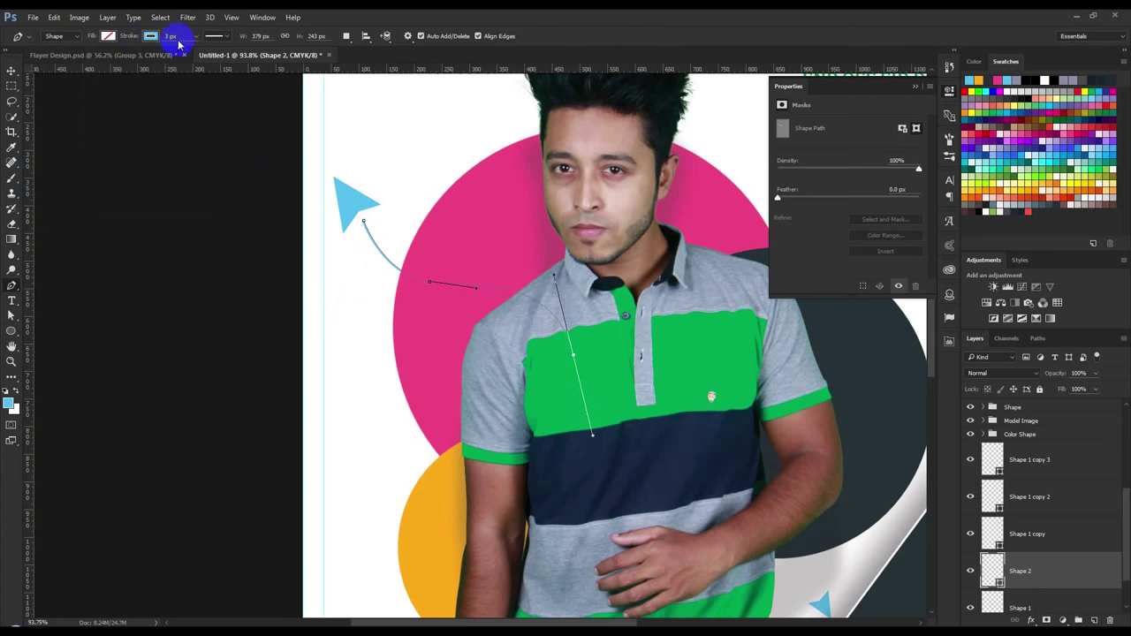
pyautogui.click(215, 36)
pyautogui.click(206, 109)
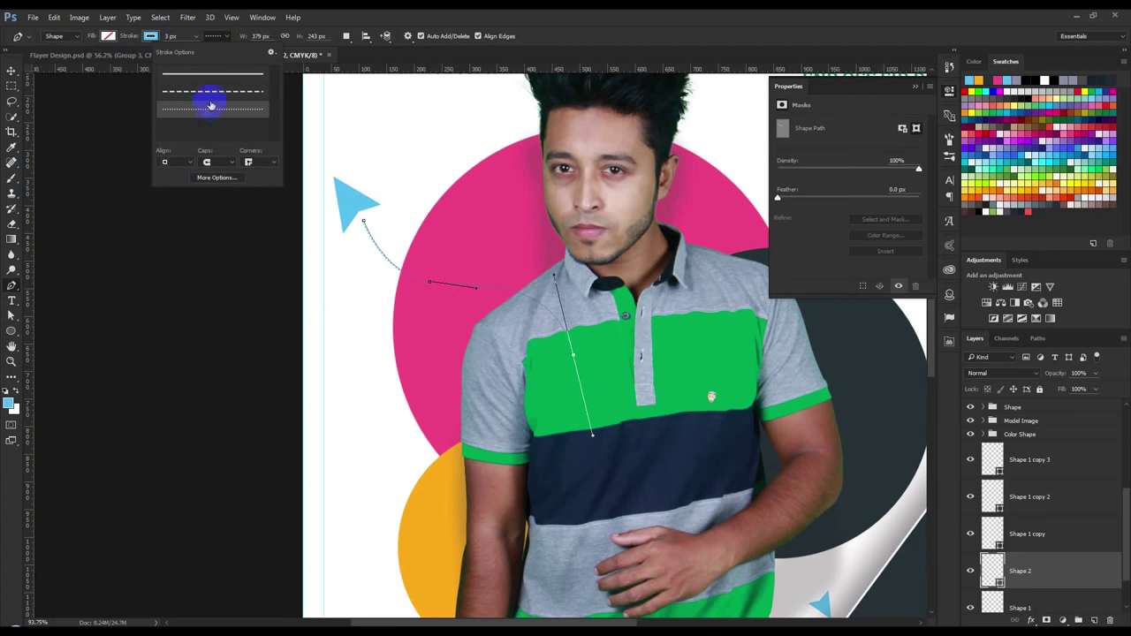
pyautogui.click(220, 92)
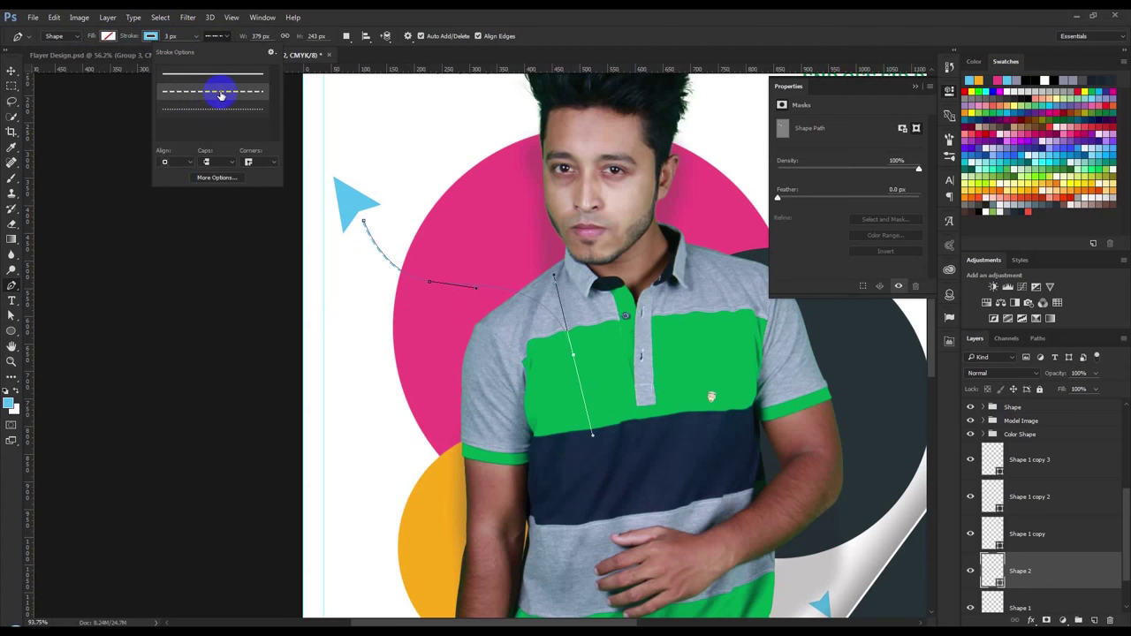
# - Select the arrowhead and curve shape layers with the Move tool
pyautogui.click(11, 71)
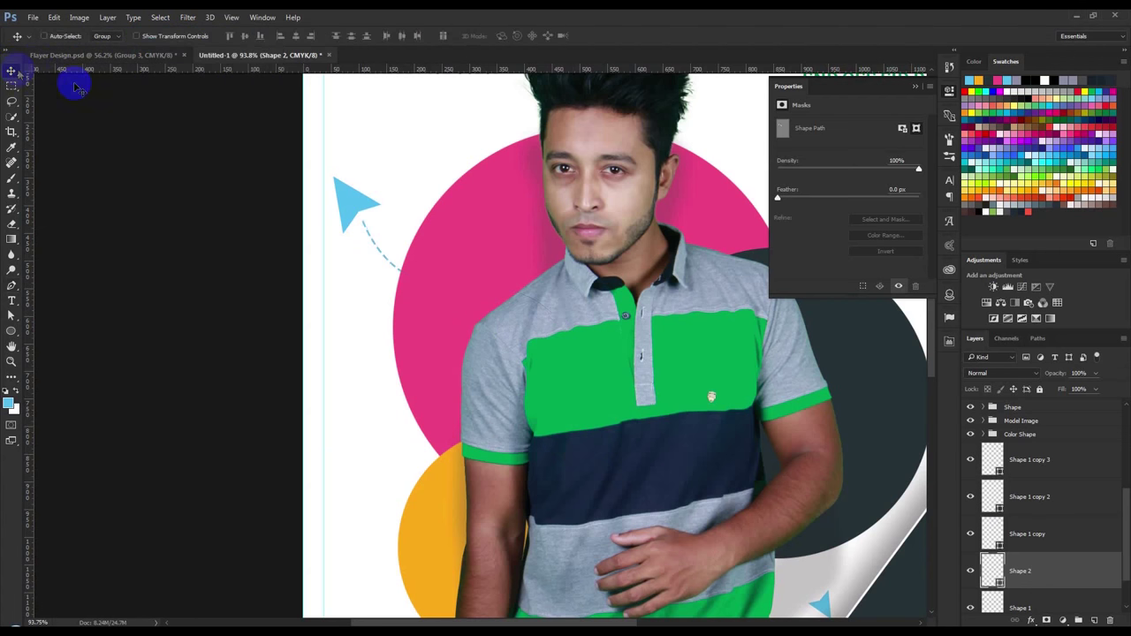
pyautogui.click(1027, 468)
pyautogui.keyDown('shift'); pyautogui.click(1030, 547); pyautogui.keyUp('shift')
# - Move the shape layers above Color Shape and place a rotated curve copy by the lower-left arrowhead
pyautogui.moveTo(1018, 470); pyautogui.dragTo(1011, 435)
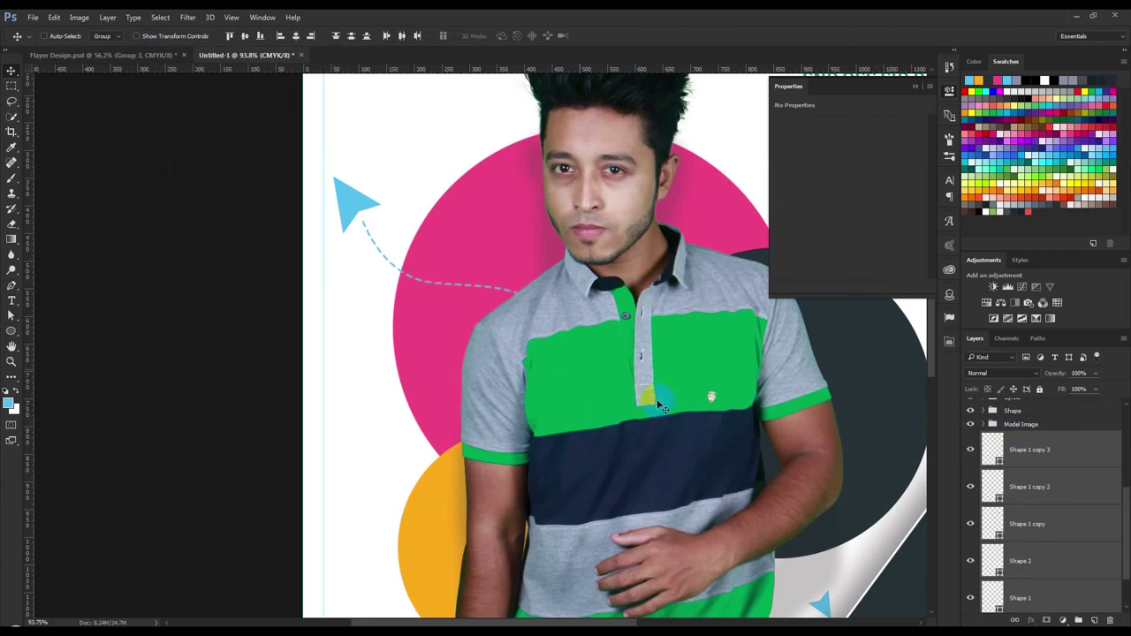
pyautogui.click(1036, 539)
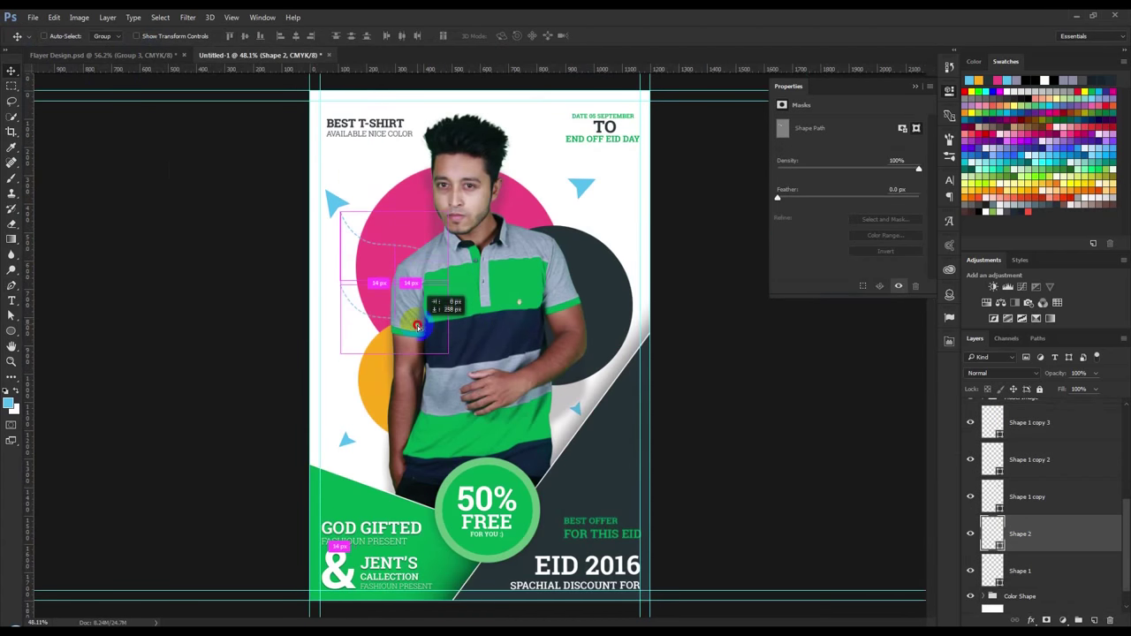
pyautogui.hotkey('ctrl', 'j')
pyautogui.hotkey('ctrl', 't')
pyautogui.moveTo(566, 329)
pyautogui.mouseDown()
pyautogui.moveTo(557, 225)
pyautogui.moveTo(525, 164)
pyautogui.mouseUp()
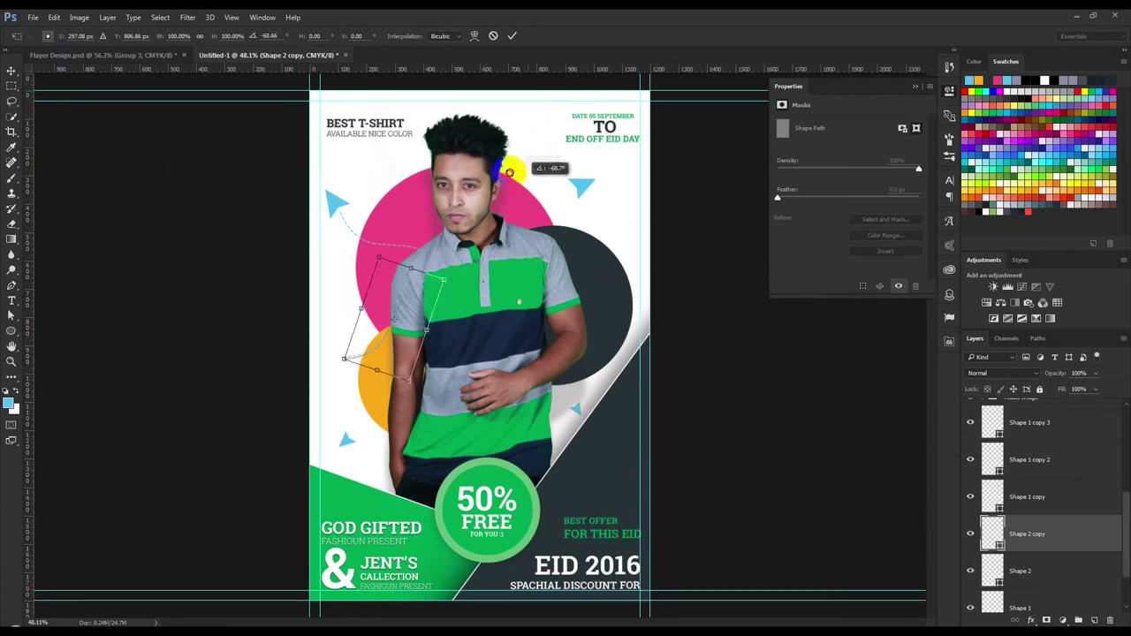
pyautogui.moveTo(425, 286); pyautogui.dragTo(421, 363)
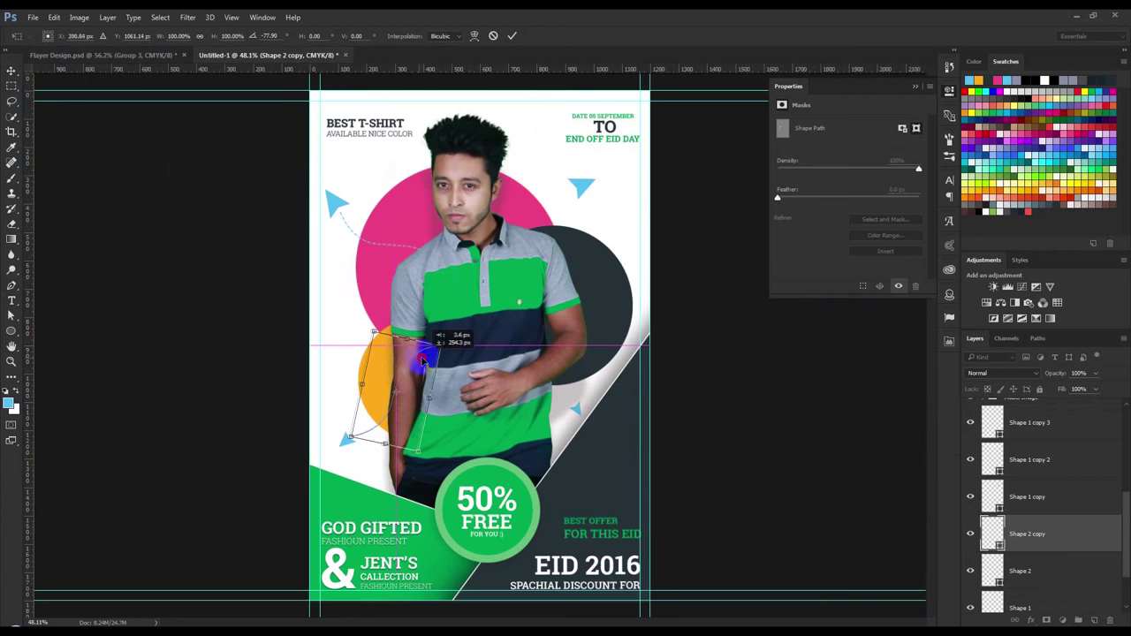
pyautogui.moveTo(420, 360); pyautogui.dragTo(424, 353)
pyautogui.moveTo(520, 381); pyautogui.dragTo(634, 242)
pyautogui.press('Return')
# - Make another rotated curve copy to suit the right arrowhead
pyautogui.hotkey('ctrl', 'alt', 't')
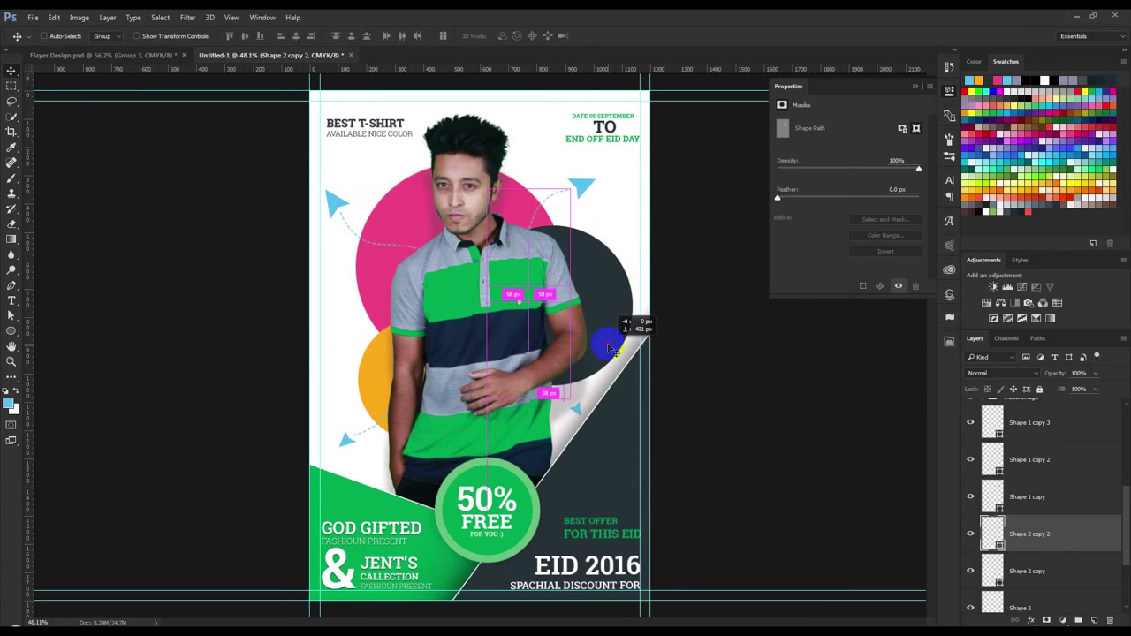
pyautogui.moveTo(676, 369)
pyautogui.mouseDown()
pyautogui.moveTo(610, 221)
pyautogui.moveTo(518, 282)
pyautogui.moveTo(740, 391)
pyautogui.mouseUp()
pyautogui.press('Return')
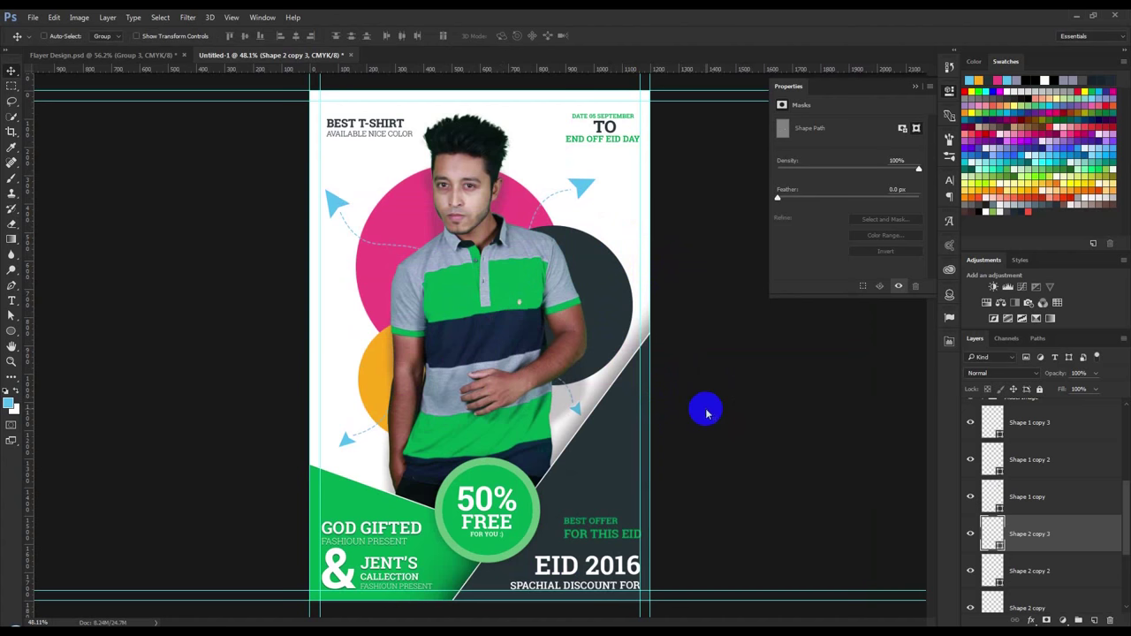
# - Check the Flayer Design.psd reference, then return to the untitled flyer
pyautogui.scroll(-3, 705, 412)
pyautogui.scroll(1, 704, 408)
pyautogui.click(168, 57)
pyautogui.scroll(-1, 669, 486)
pyautogui.click(295, 55)
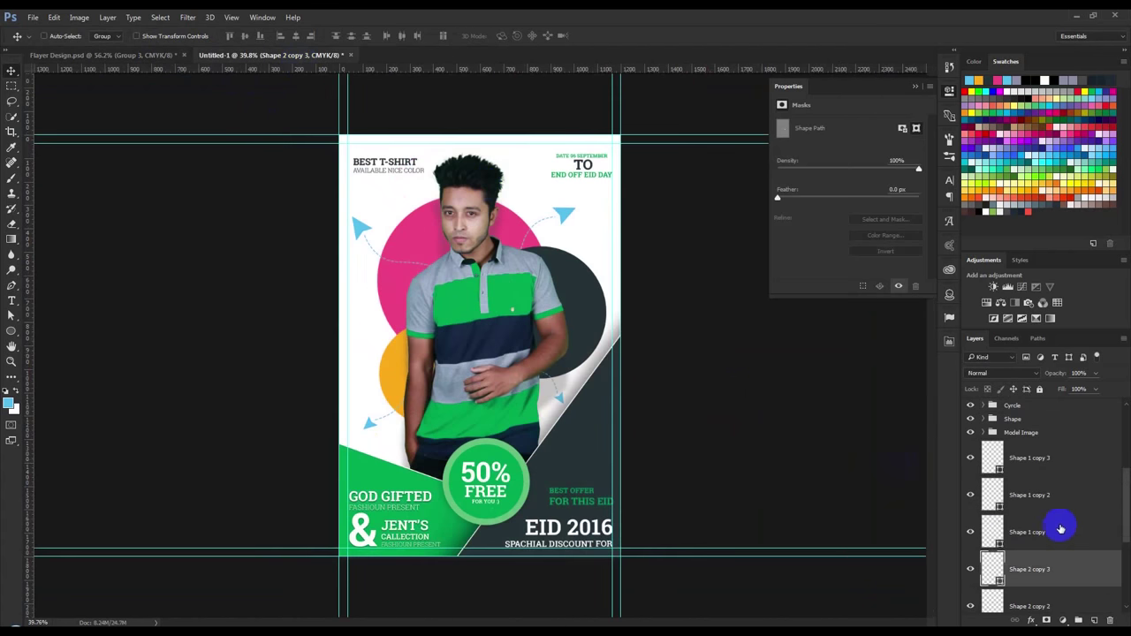
# - Group all arrowhead and dashed-curve layers into a group named Flag
pyautogui.click(1025, 461)
pyautogui.scroll(-2, 1051, 556)
pyautogui.scroll(-2, 1052, 560)
pyautogui.scroll(-1, 1047, 552)
pyautogui.keyDown('shift'); pyautogui.click(1040, 543); pyautogui.keyUp('shift')
pyautogui.hotkey('ctrl', 'g')
pyautogui.write('Flat')
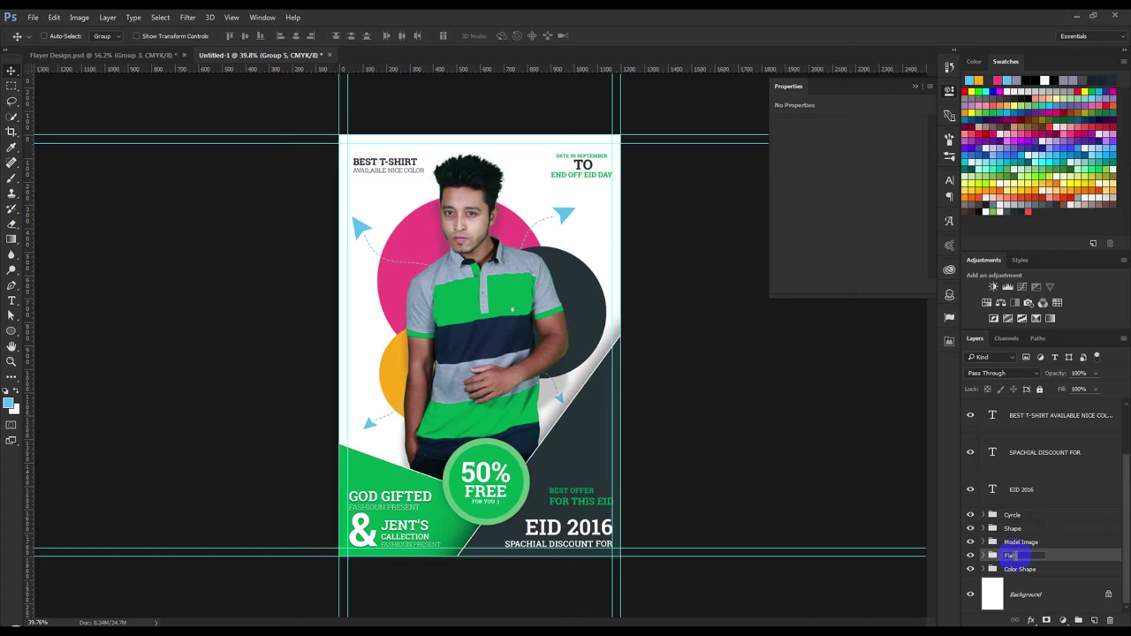
pyautogui.write('s')
# - Copy the original arrowhead and its curve onto the dark panel and move them to the top of the stack
pyautogui.click(983, 554)
pyautogui.scroll(-4, 1035, 569)
pyautogui.click(1034, 539)
pyautogui.keyDown('shift'); pyautogui.click(1036, 508); pyautogui.keyUp('shift')
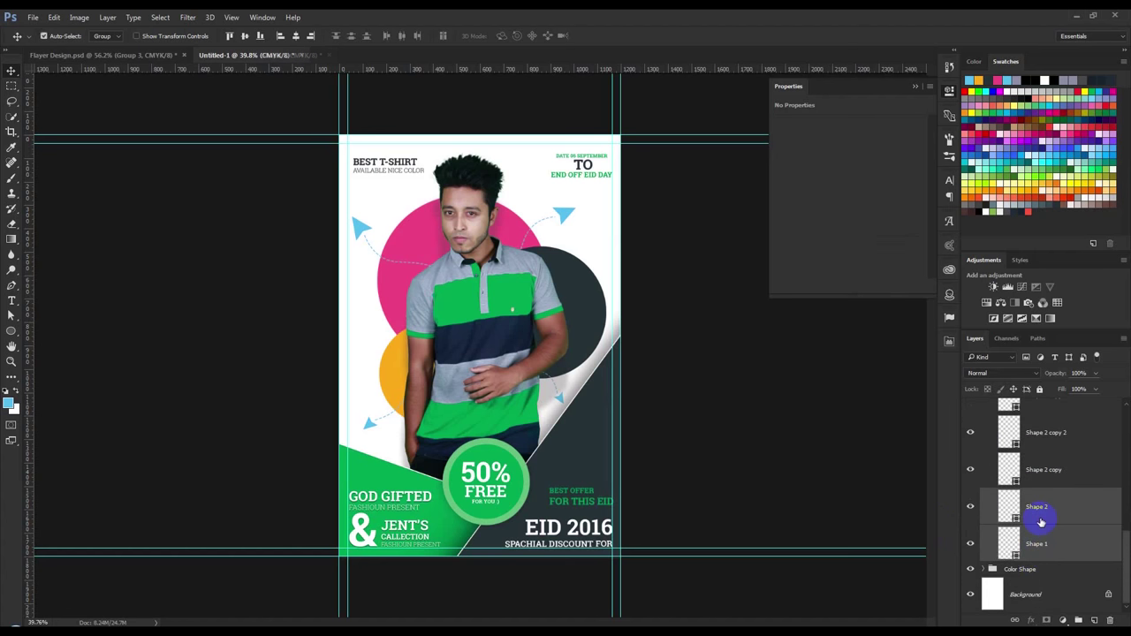
pyautogui.moveTo(447, 274)
pyautogui.mouseDown()
pyautogui.moveTo(457, 331)
pyautogui.moveTo(570, 434)
pyautogui.mouseUp()
pyautogui.moveTo(1014, 498)
pyautogui.mouseDown()
pyautogui.moveTo(1023, 402)
pyautogui.moveTo(1041, 517)
pyautogui.moveTo(1023, 541)
pyautogui.mouseUp()
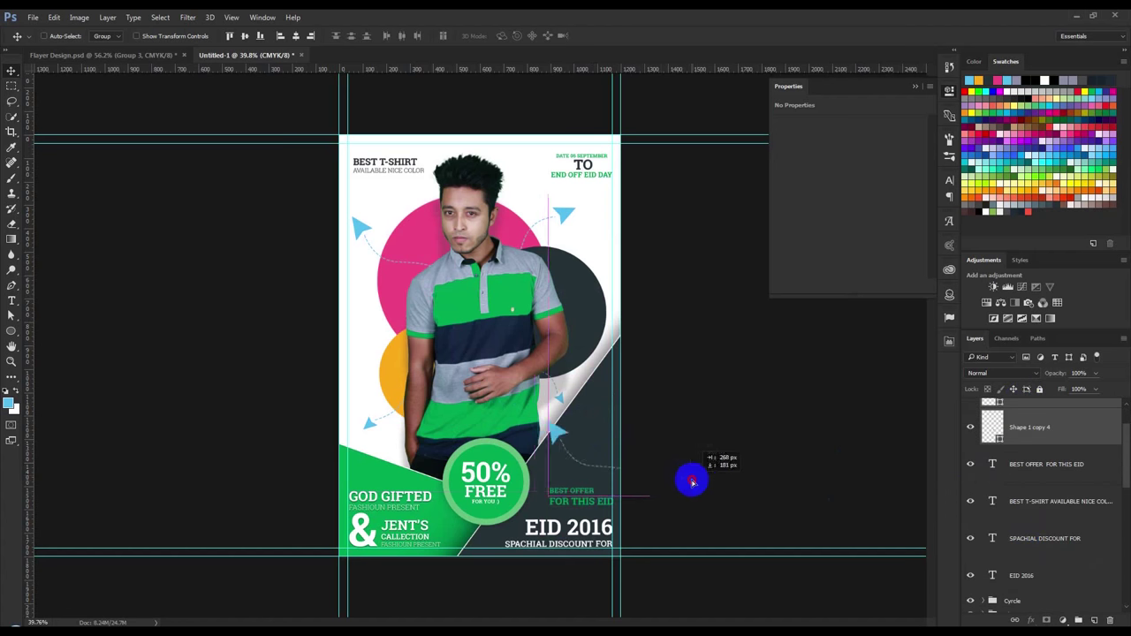
# - Merge the copied arrowhead and curve into one layer, fade it to 42% fill, and duplicate it
pyautogui.hotkey('ctrl', 'e')
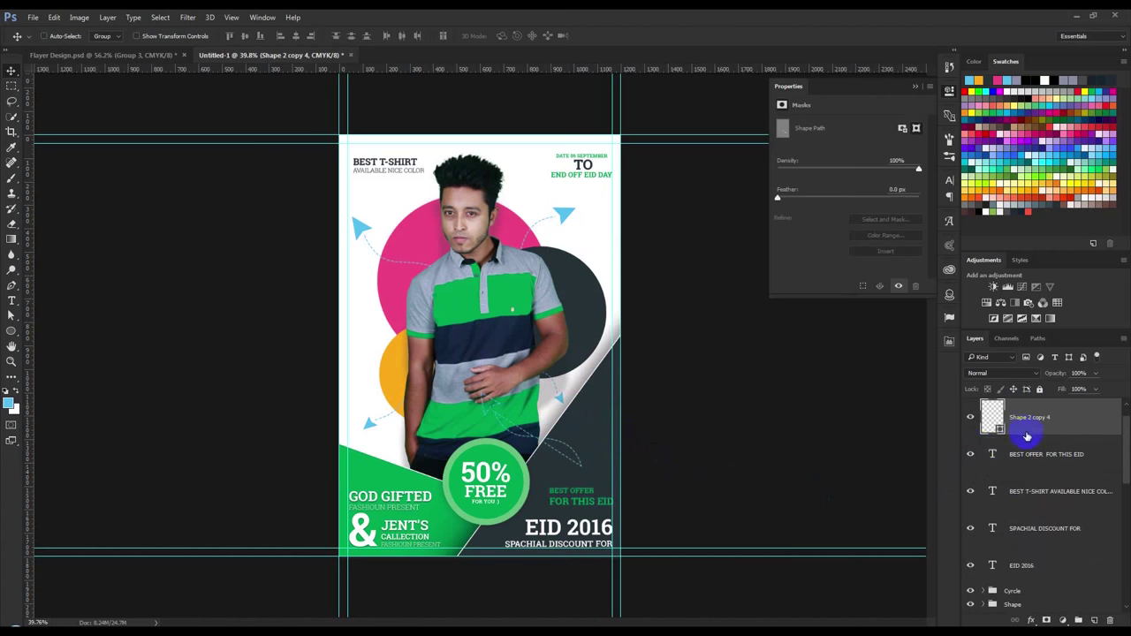
pyautogui.rightClick(1040, 429)
pyautogui.click(899, 442)
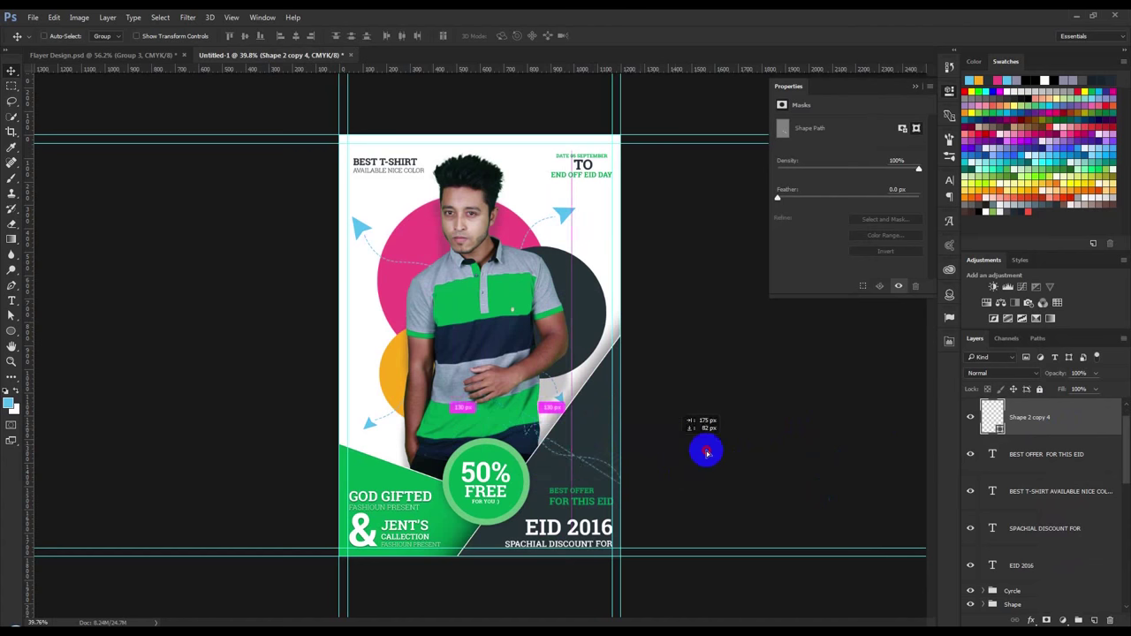
pyautogui.scroll(2, 666, 463)
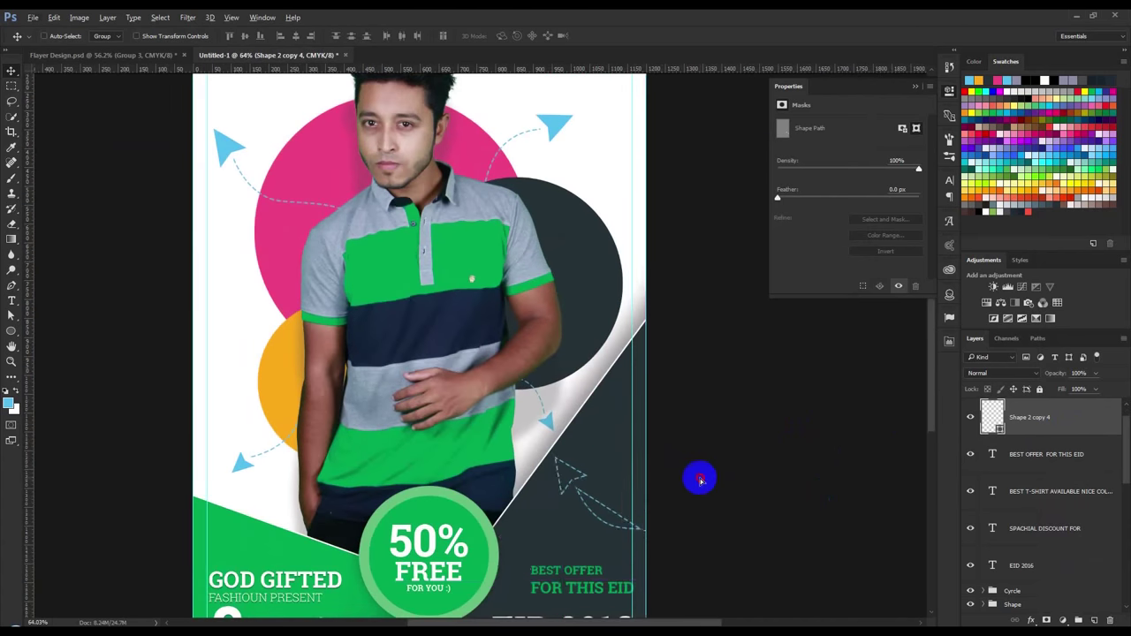
pyautogui.scroll(1, 698, 482)
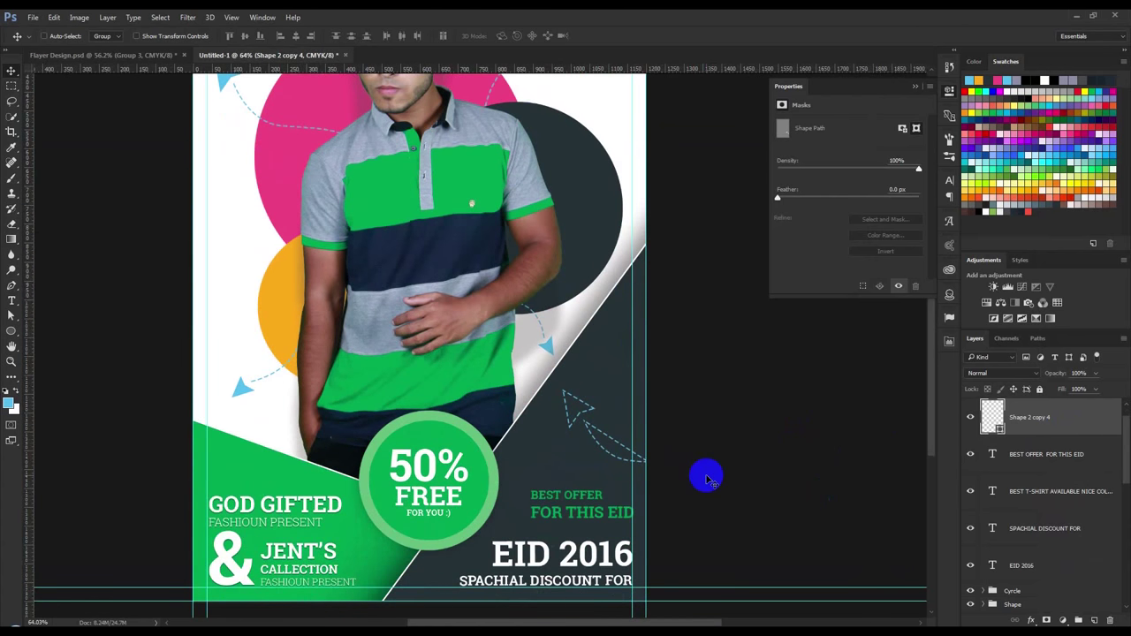
pyautogui.moveTo(1090, 394); pyautogui.dragTo(1056, 394)
pyautogui.write('50')
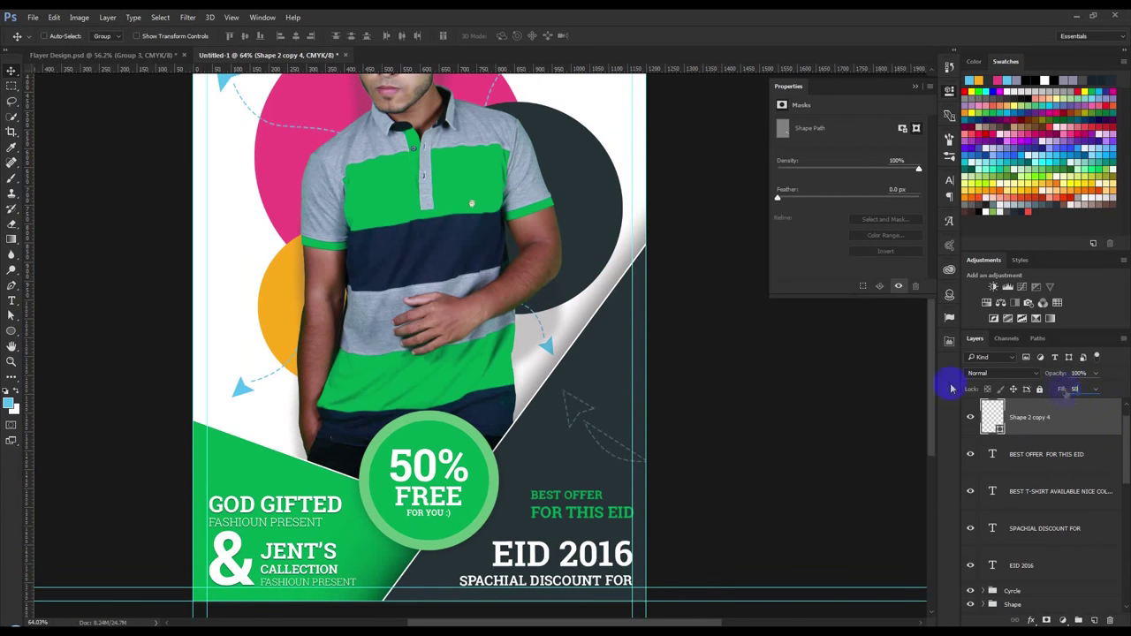
pyautogui.moveTo(951, 389); pyautogui.dragTo(734, 422)
pyautogui.hotkey('ctrl', 'j')
pyautogui.hotkey('ctrl', 't')
# - Rotate and shrink the faint arrow copy beside BEST OFFER
pyautogui.moveTo(715, 383)
pyautogui.mouseDown()
pyautogui.moveTo(561, 578)
pyautogui.moveTo(590, 486)
pyautogui.mouseUp()
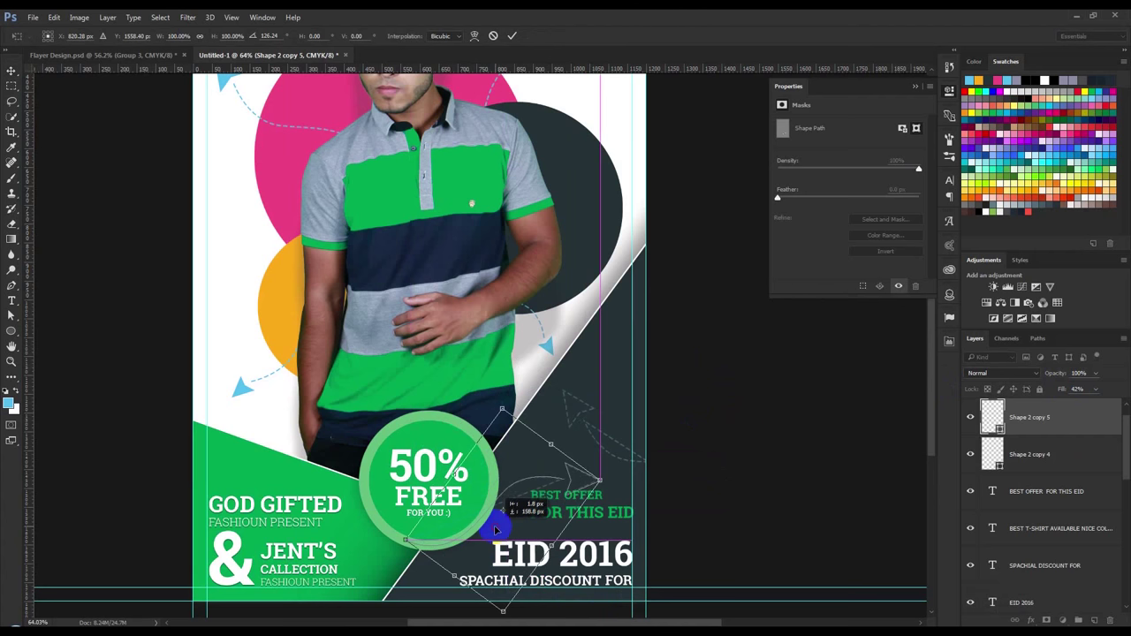
pyautogui.moveTo(573, 484)
pyautogui.mouseDown()
pyautogui.moveTo(613, 504)
pyautogui.moveTo(518, 495)
pyautogui.mouseUp()
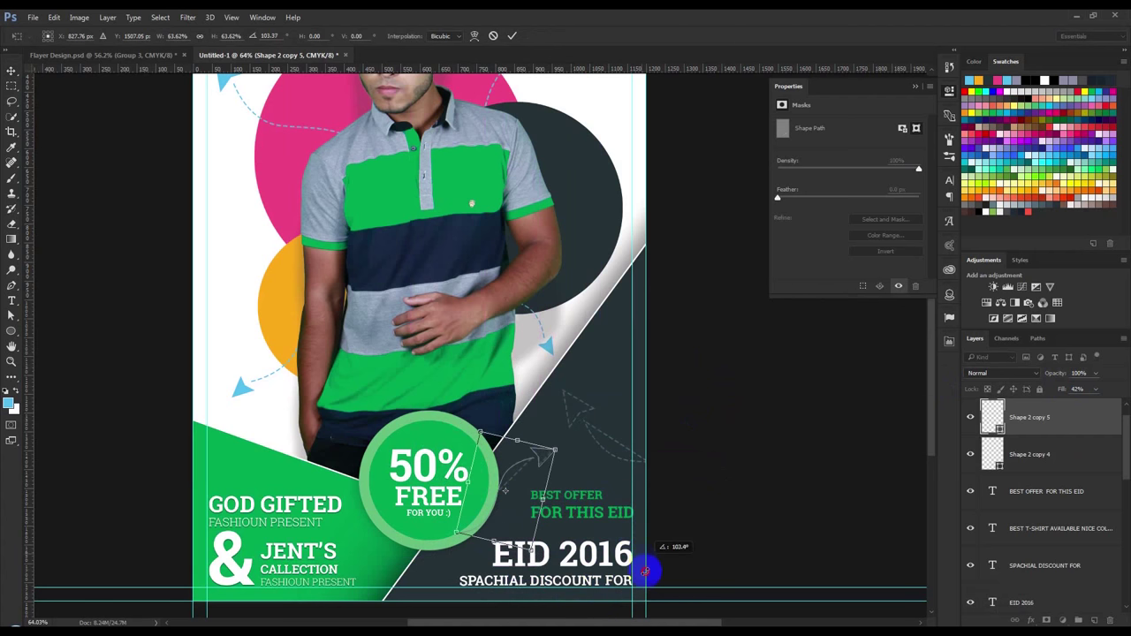
pyautogui.press('Return')
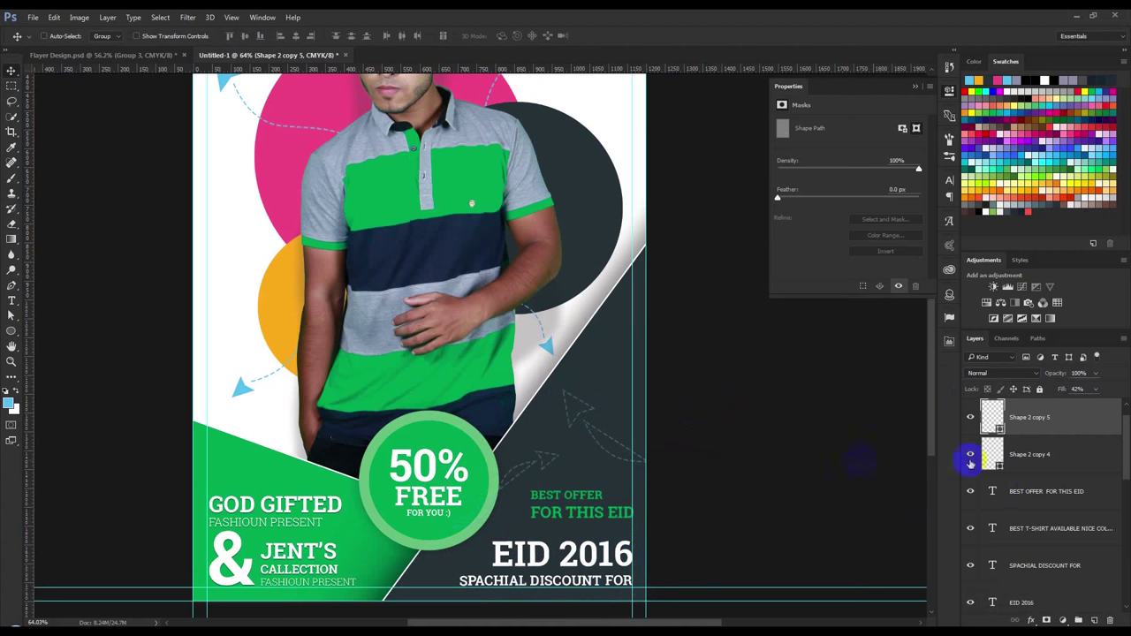
# - Re-angle the original faint arrow about 30 degrees and move both arrow layers down the stack
pyautogui.click(1025, 454)
pyautogui.moveTo(696, 454)
pyautogui.mouseDown()
pyautogui.moveTo(711, 431)
pyautogui.moveTo(695, 447)
pyautogui.mouseUp()
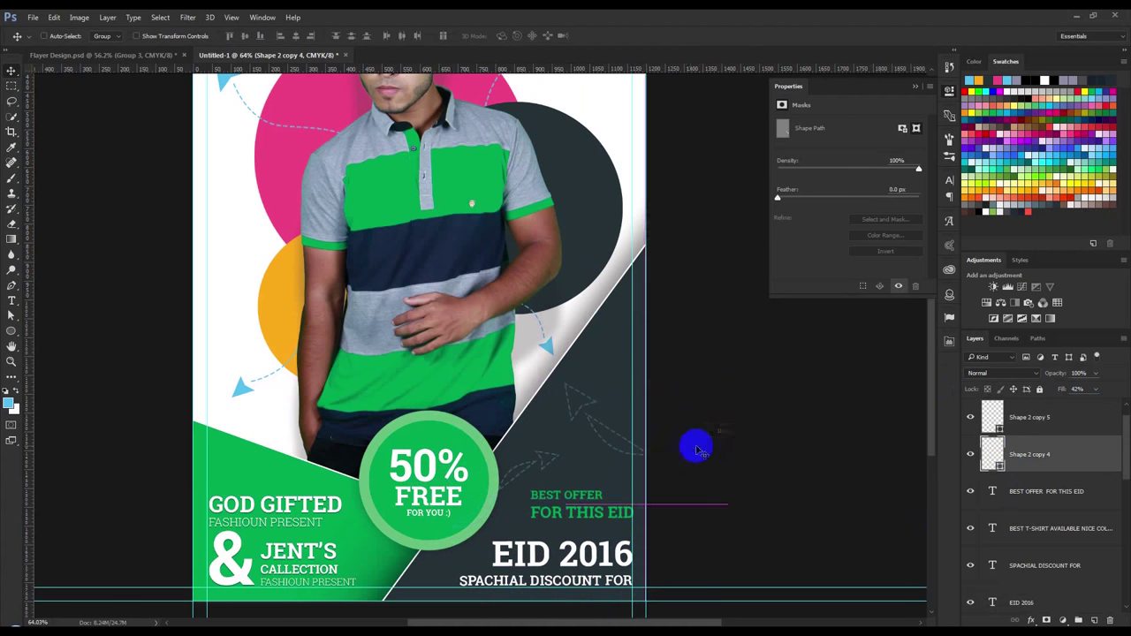
pyautogui.hotkey('ctrl', 't')
pyautogui.moveTo(789, 462); pyautogui.dragTo(744, 529)
pyautogui.moveTo(658, 464); pyautogui.dragTo(639, 462)
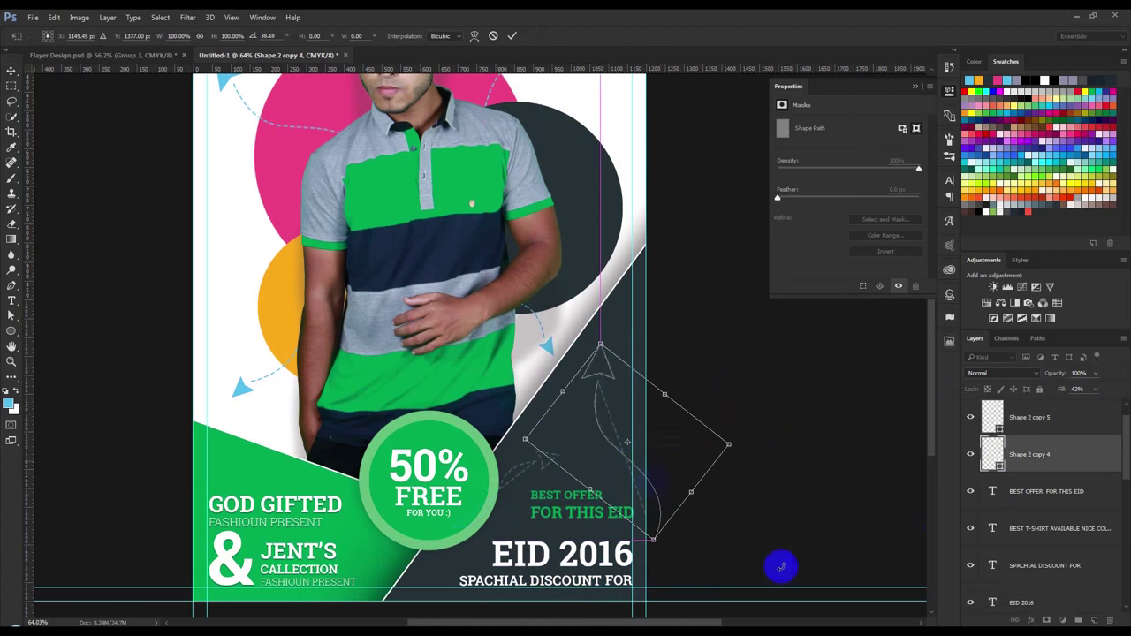
pyautogui.moveTo(783, 565); pyautogui.dragTo(813, 518)
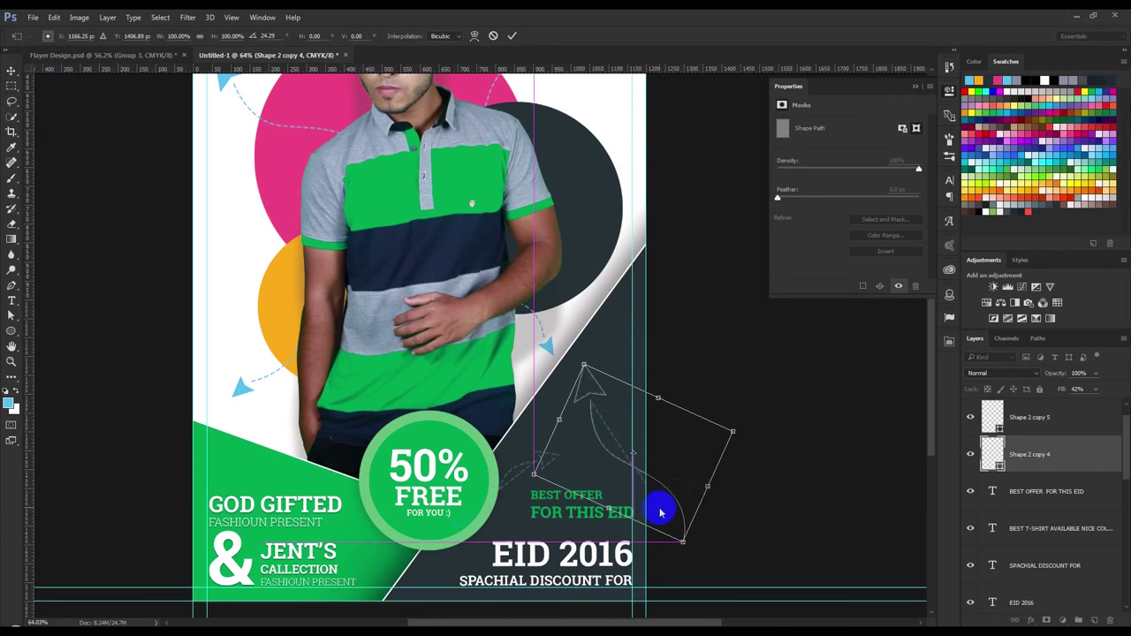
pyautogui.press('Return')
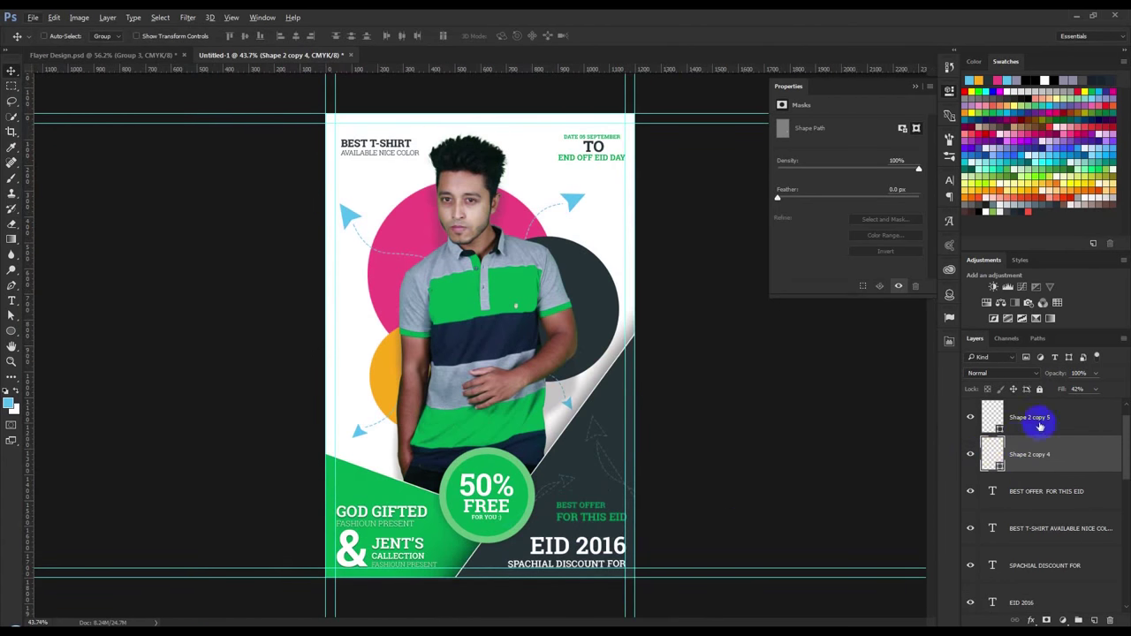
pyautogui.moveTo(1034, 422)
pyautogui.mouseDown()
pyautogui.moveTo(1009, 606)
pyautogui.moveTo(1030, 410)
pyautogui.moveTo(1013, 432)
pyautogui.mouseUp()
# - Group the two faint arrow layers beside Cyrcle as Stock Flage
pyautogui.click(984, 481)
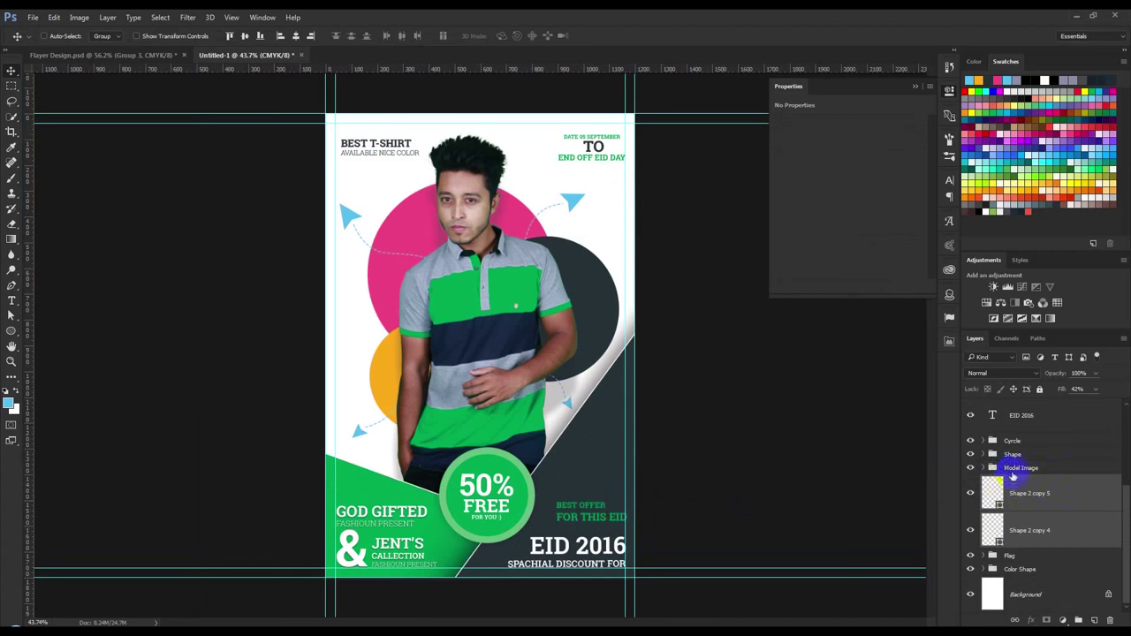
pyautogui.moveTo(1024, 489); pyautogui.dragTo(1026, 452)
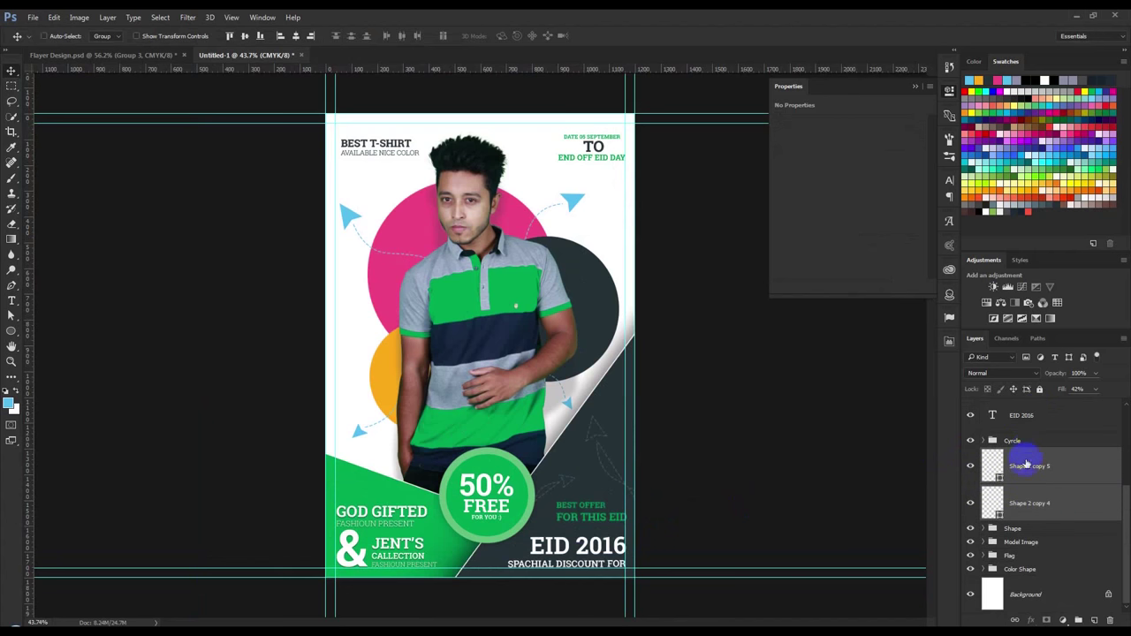
pyautogui.hotkey('ctrl', 'g')
pyautogui.write('Stock Page')
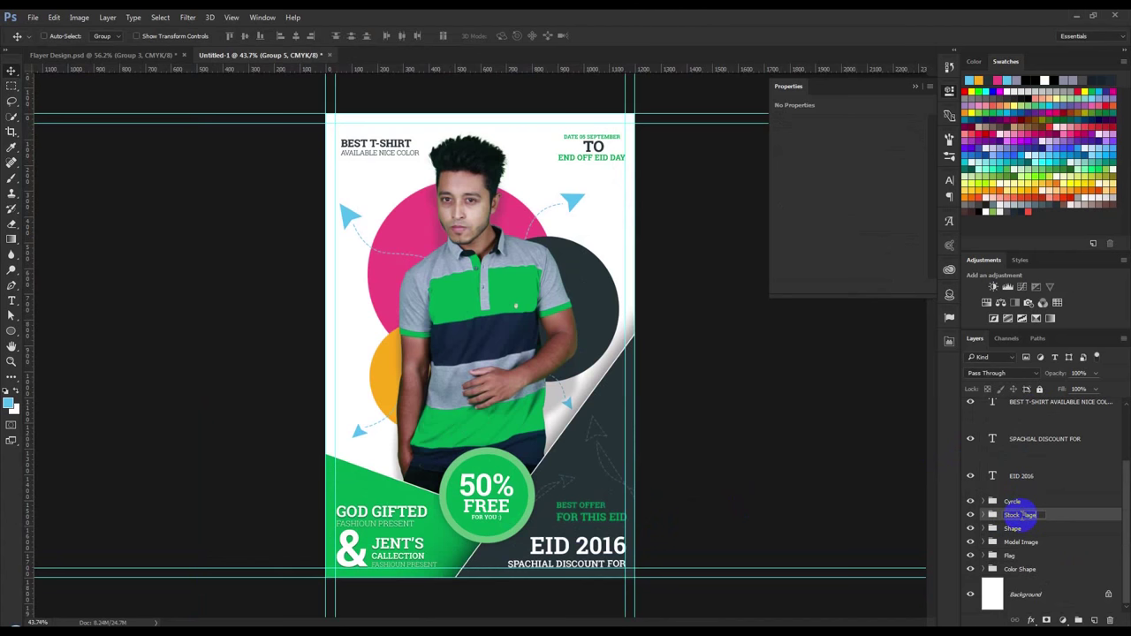
pyautogui.click(753, 485)
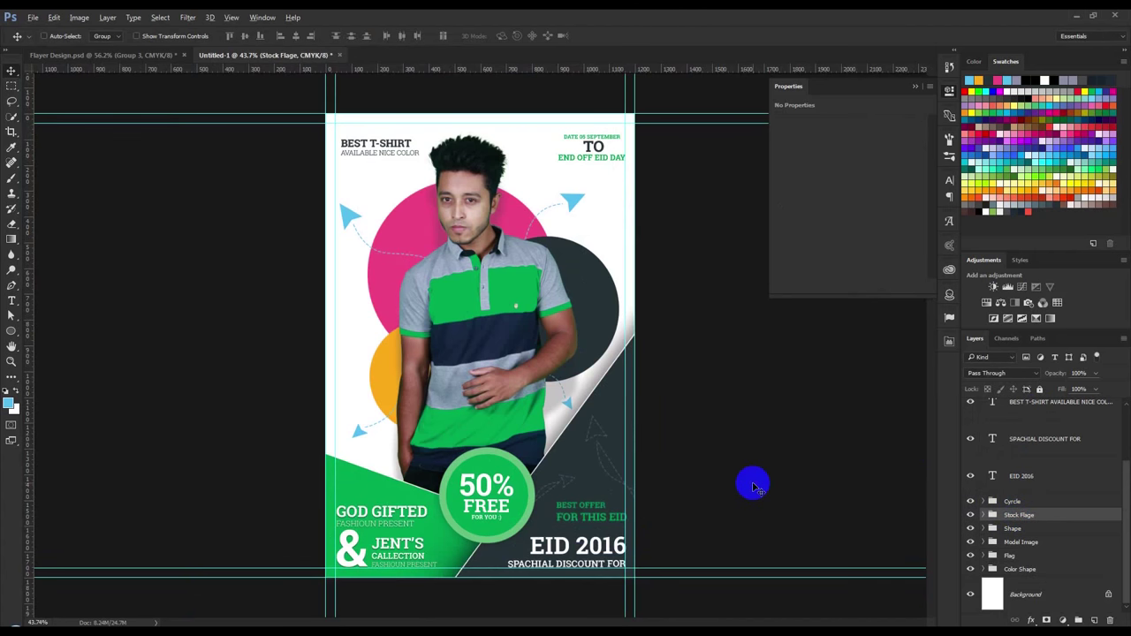
# - Collapse the Properties panel, hide the guides, and preview the flyer full-screen
pyautogui.hotkey('ctrl', '-')
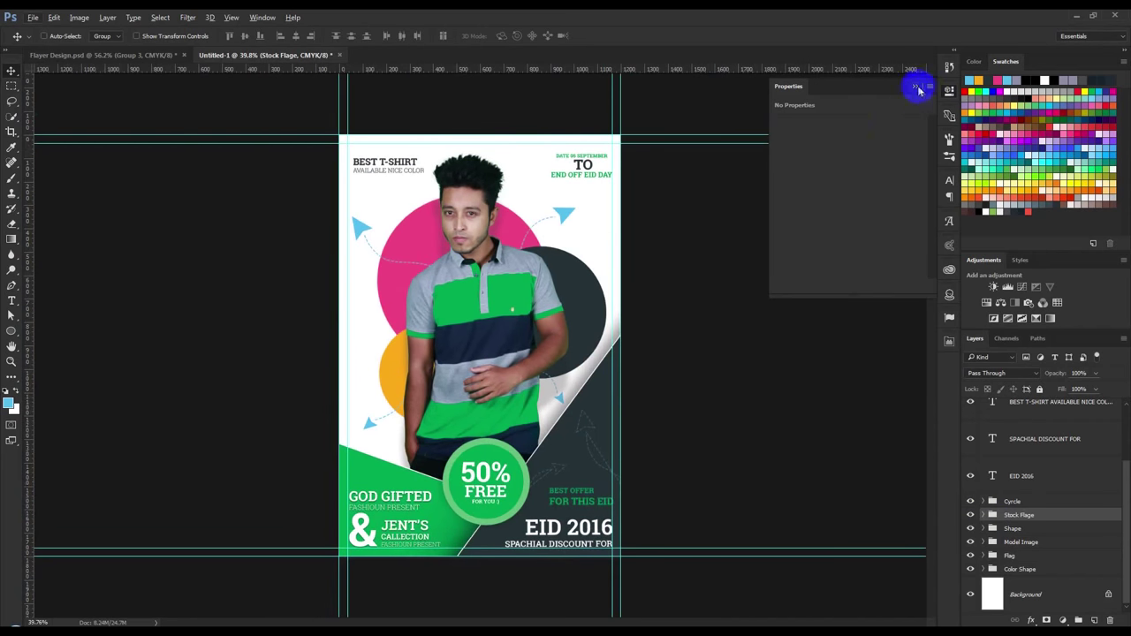
pyautogui.click(917, 87)
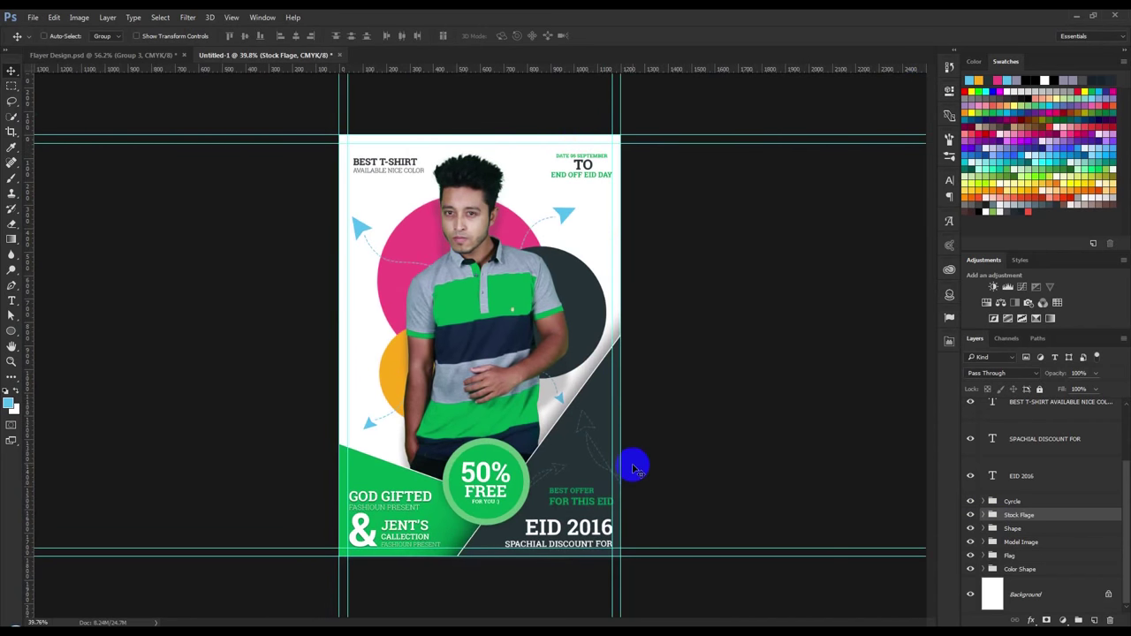
pyautogui.hotkey('ctrl', ';')
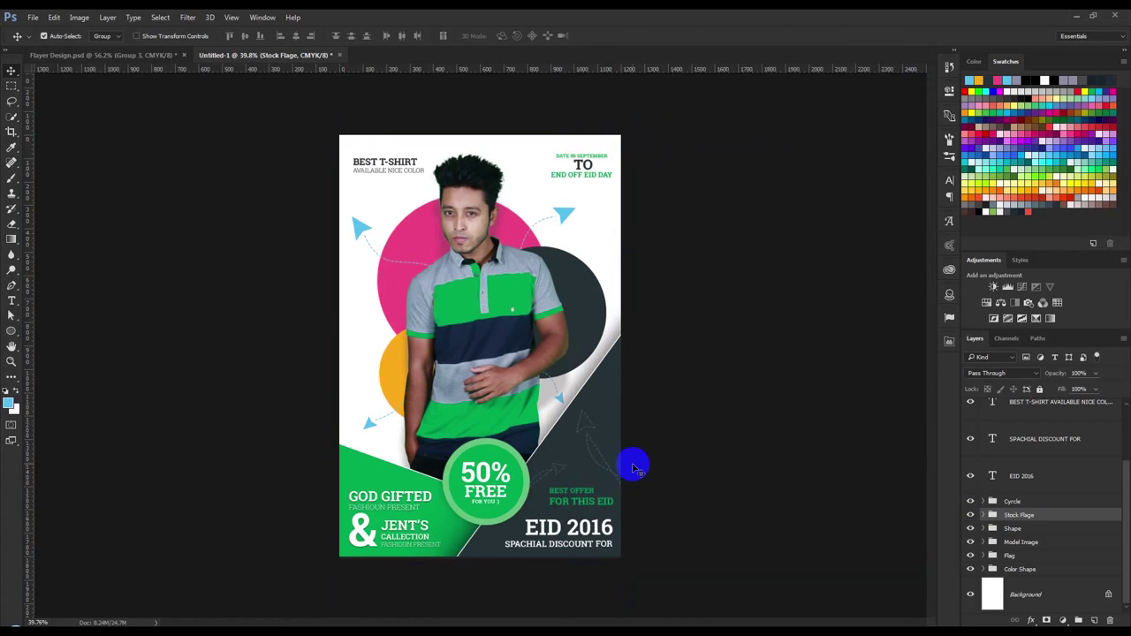
pyautogui.hotkey('ctrl', '+')
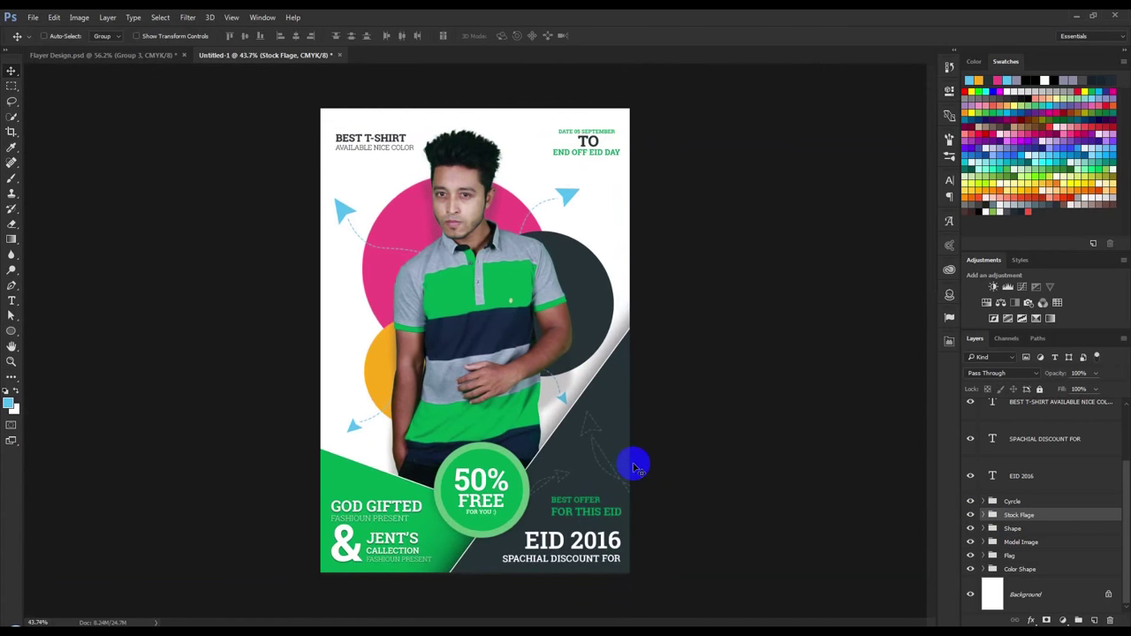
pyautogui.press('f')
pyautogui.press('f')
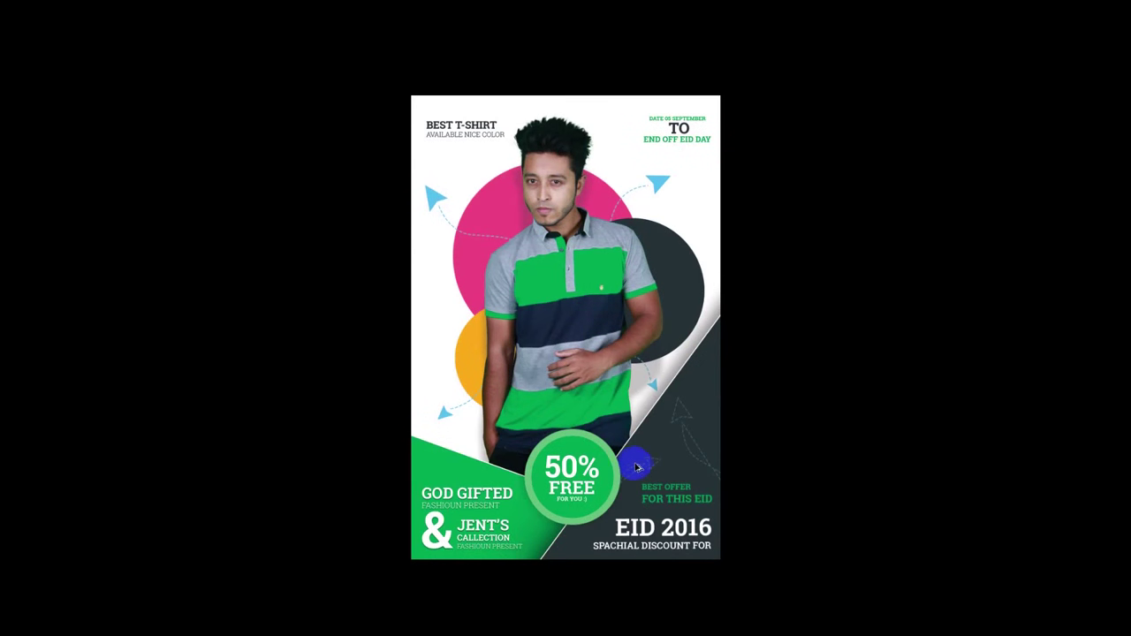
pyautogui.scroll(1, 636, 466)
pyautogui.scroll(1, 638, 470)
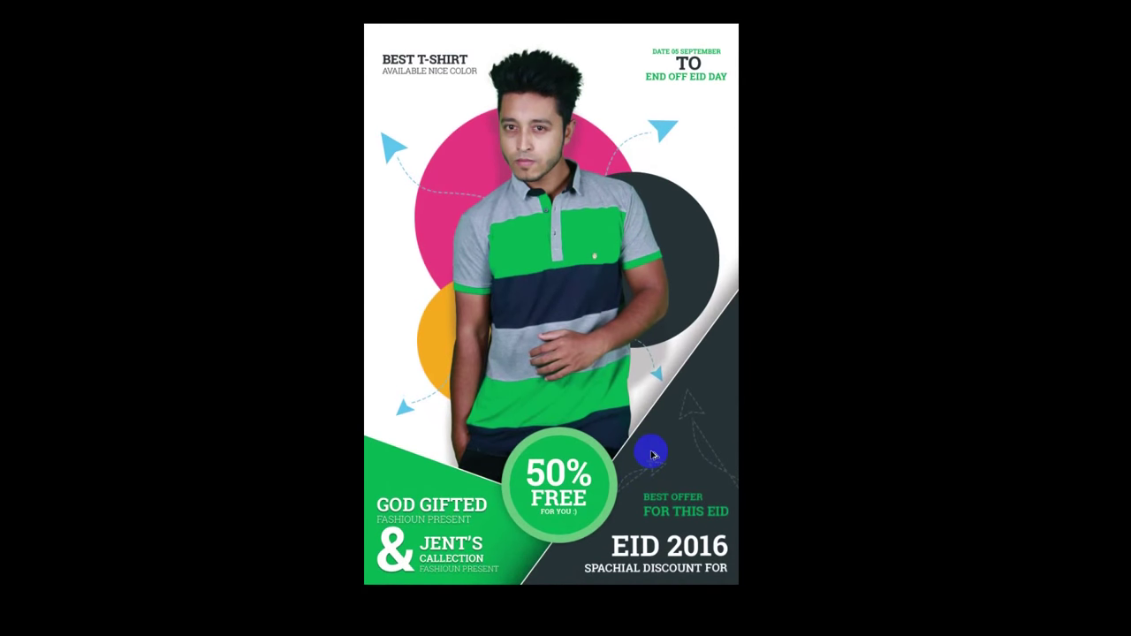
pyautogui.scroll(1, 650, 452)
pyautogui.moveTo(651, 456); pyautogui.dragTo(655, 476)
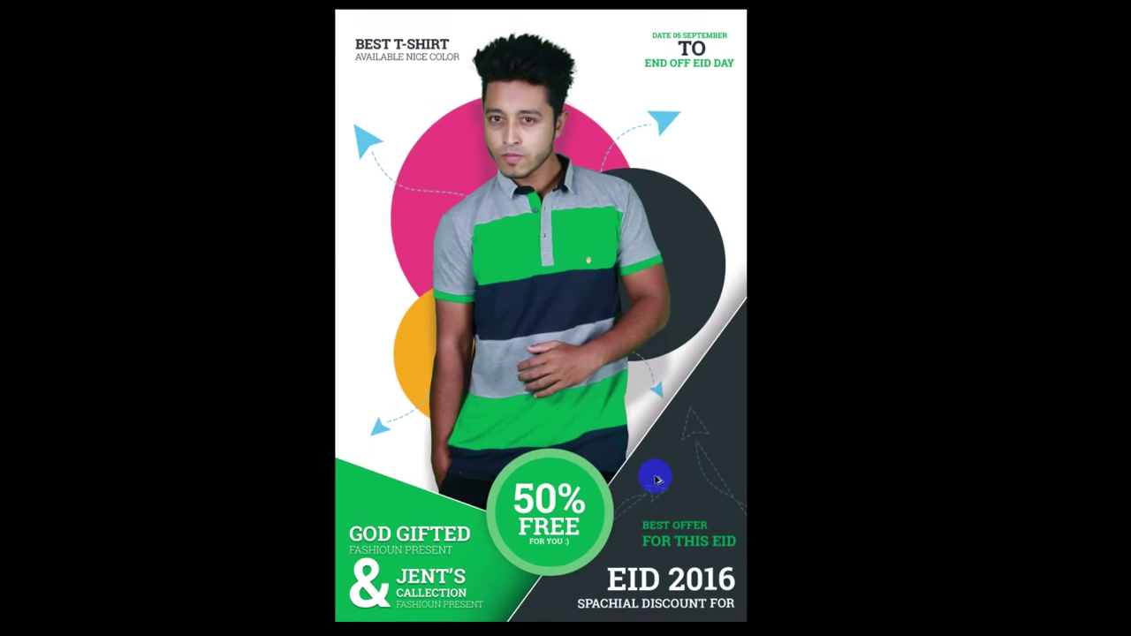
pyautogui.scroll(-1, 655, 477)
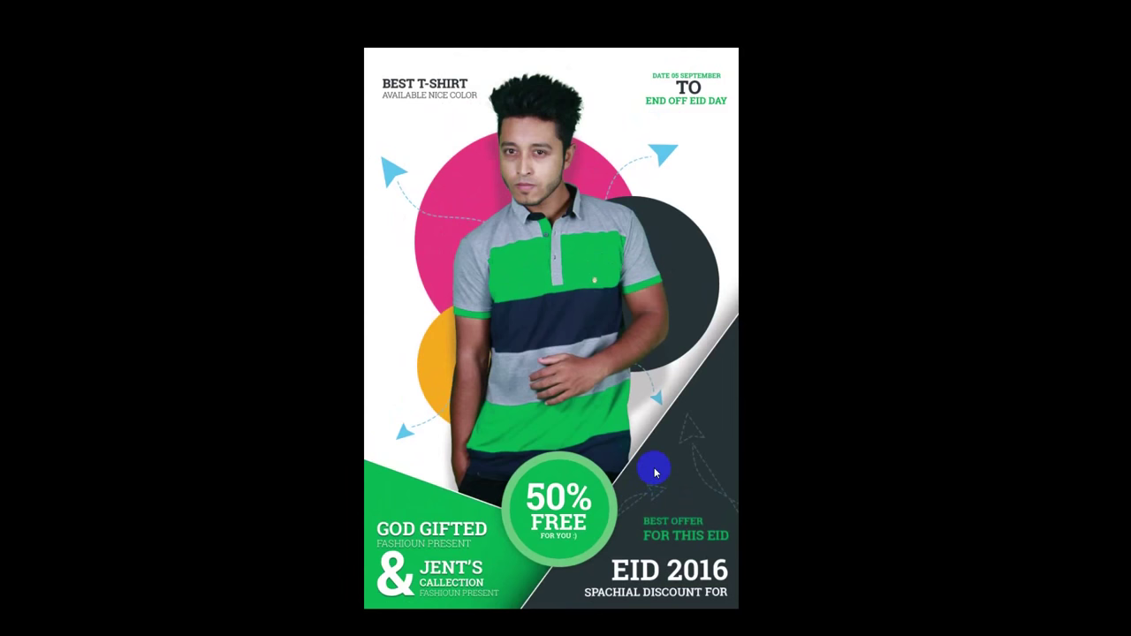